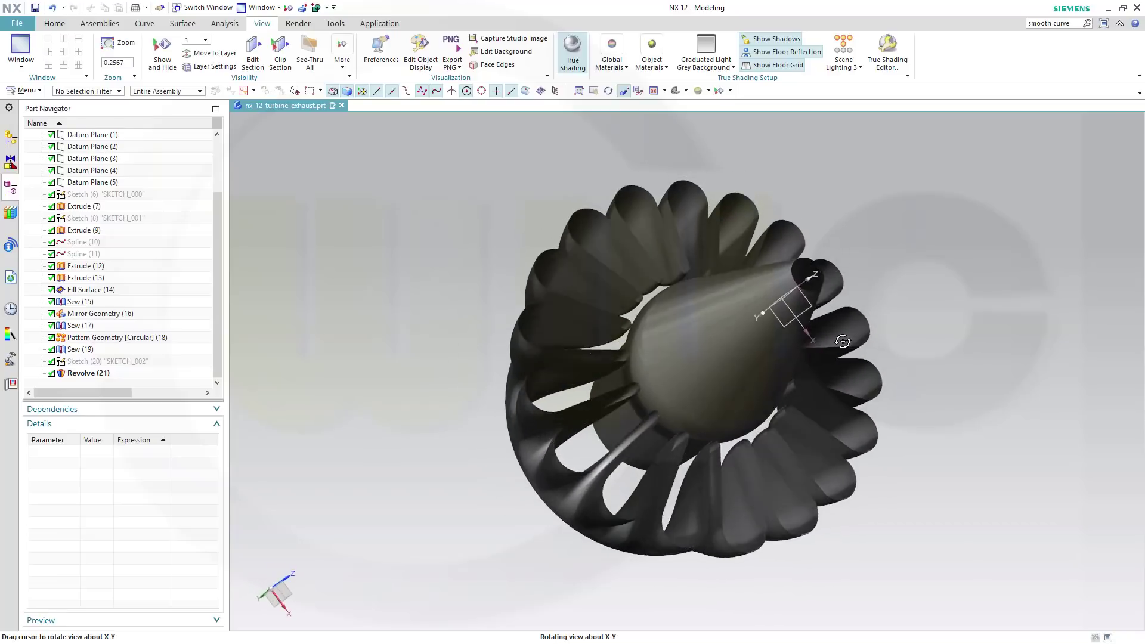
Step: Orbit the finished lobed exhaust mixer to inspect it from side, front and oblique views
middle_click_drag(878, 324, 919, 292)
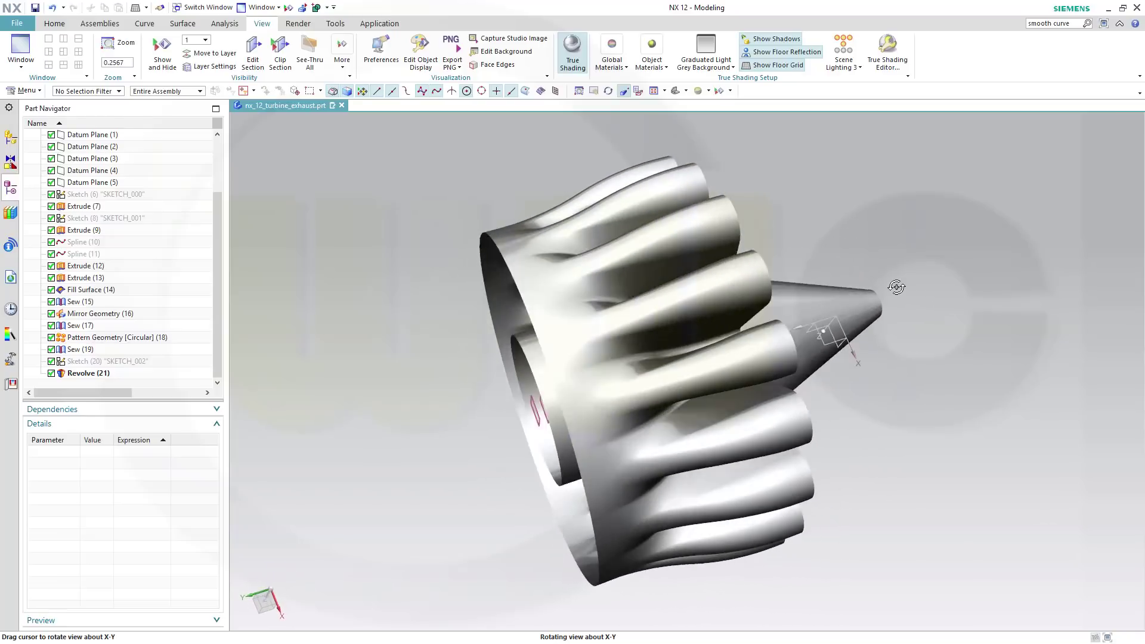
mouse_move(924, 370)
middle_mouse_down()
mouse_move(958, 371)
mouse_move(903, 374)
middle_mouse_up()
middle_click_drag(853, 405, 894, 349)
middle_click_drag(887, 297, 879, 346)
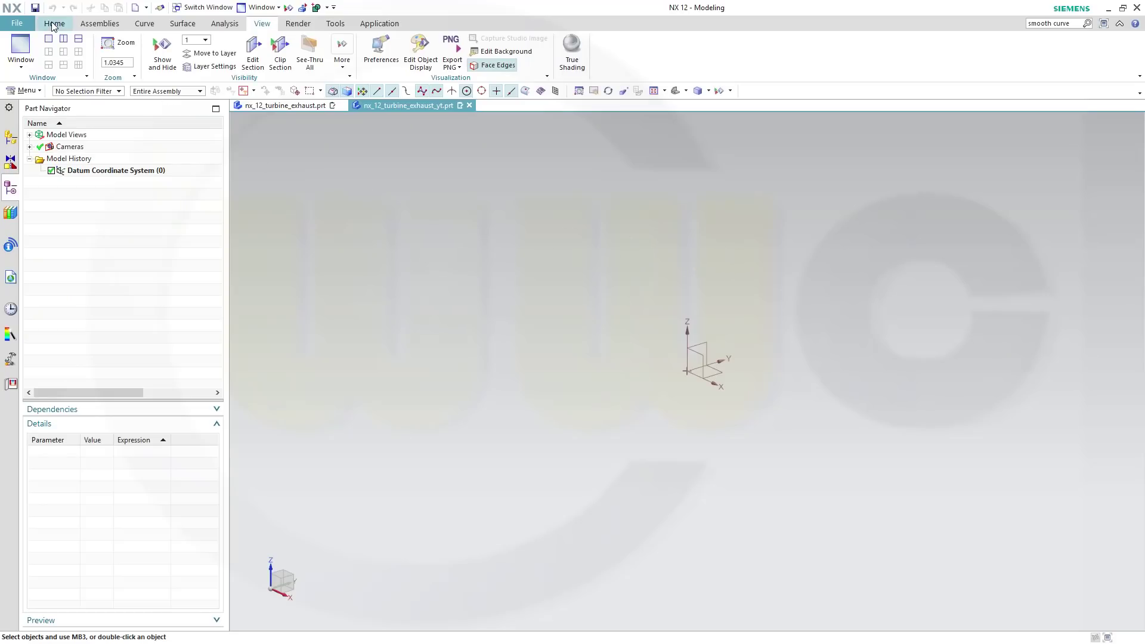
Step: Create At Distance datum planes offset 300 and 320 mm from the CSYS planes
left_click(53, 24)
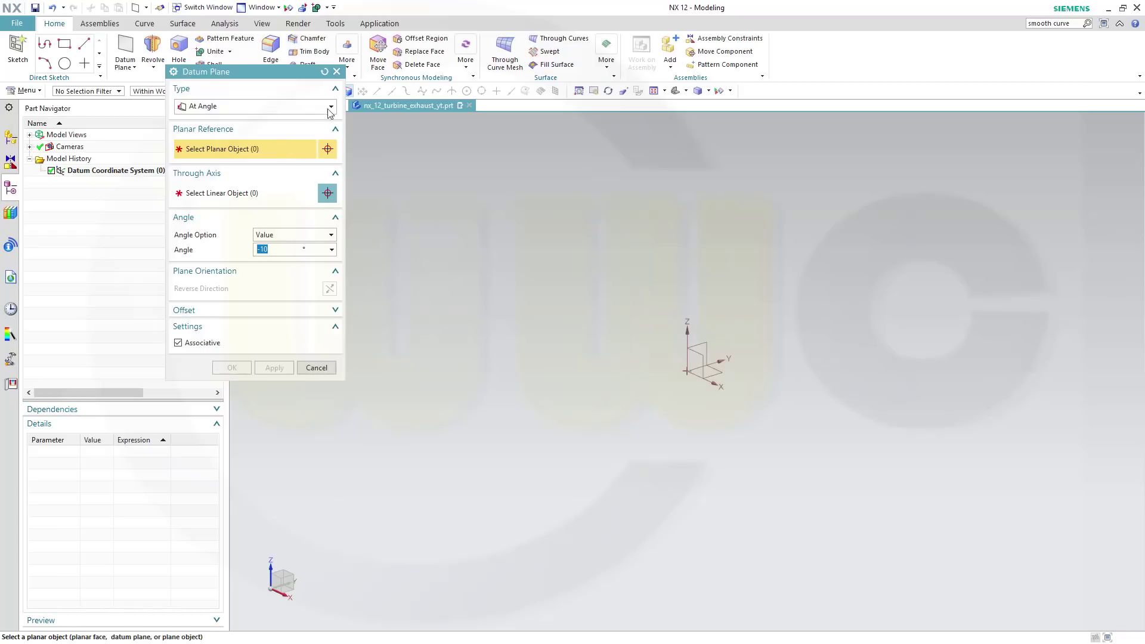
left_click(331, 107)
left_click(269, 134)
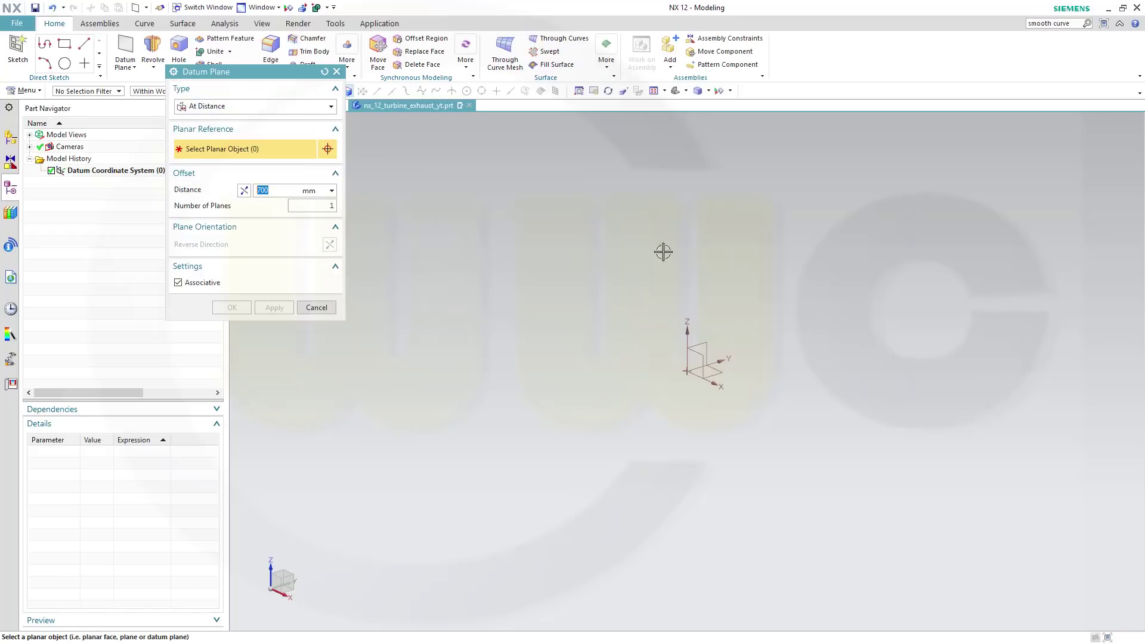
left_click(697, 353)
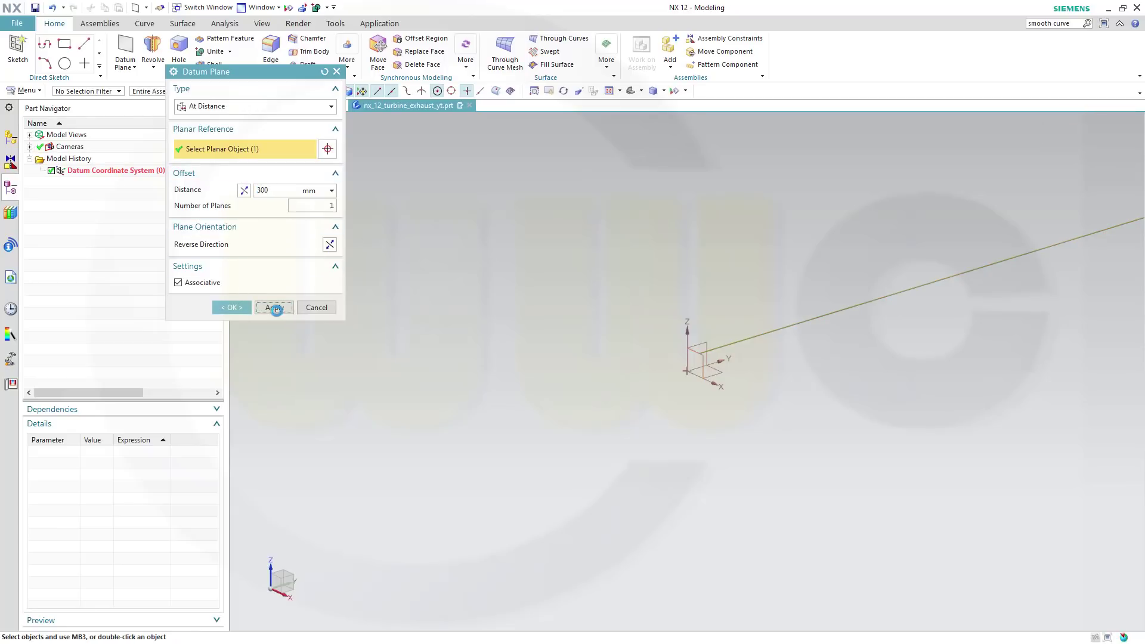
left_click(276, 307)
left_click(705, 357)
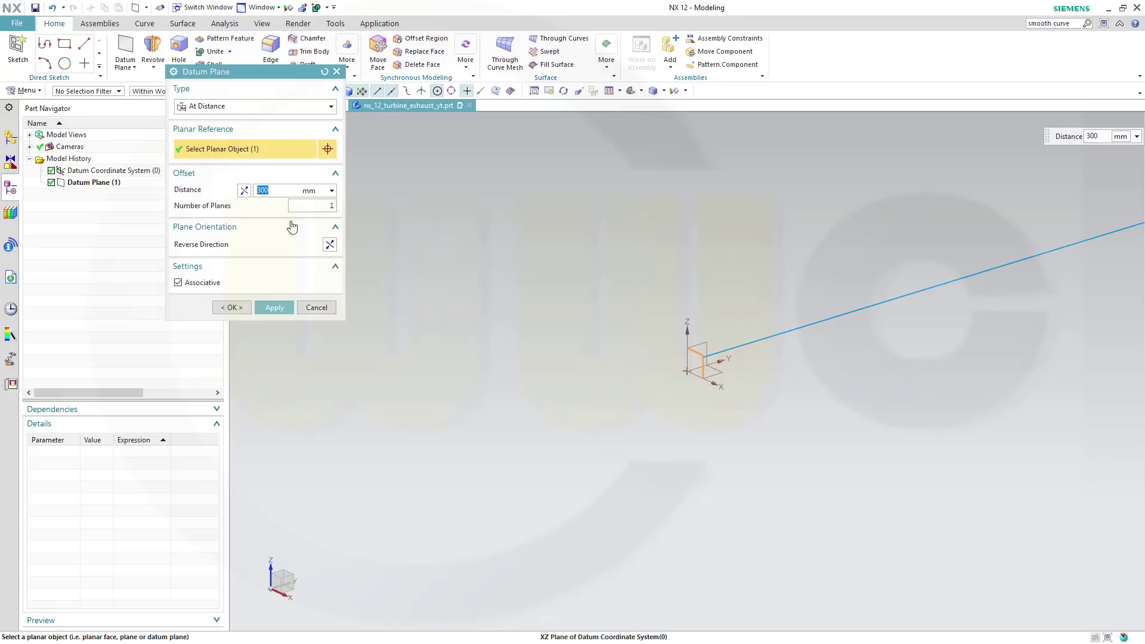
type("320")
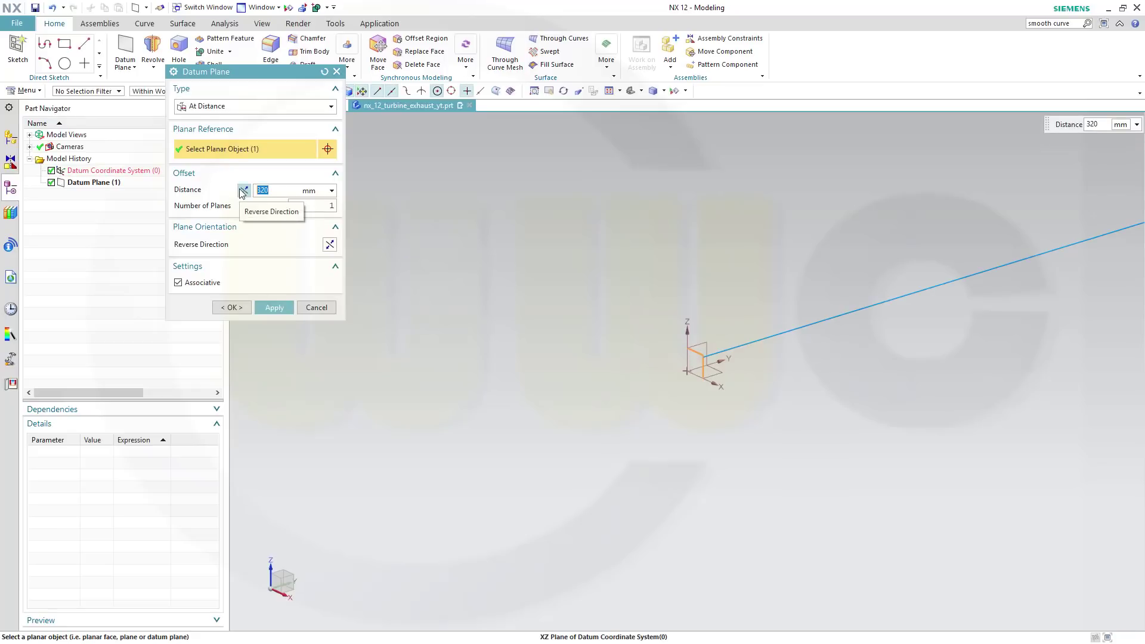
left_click(277, 308)
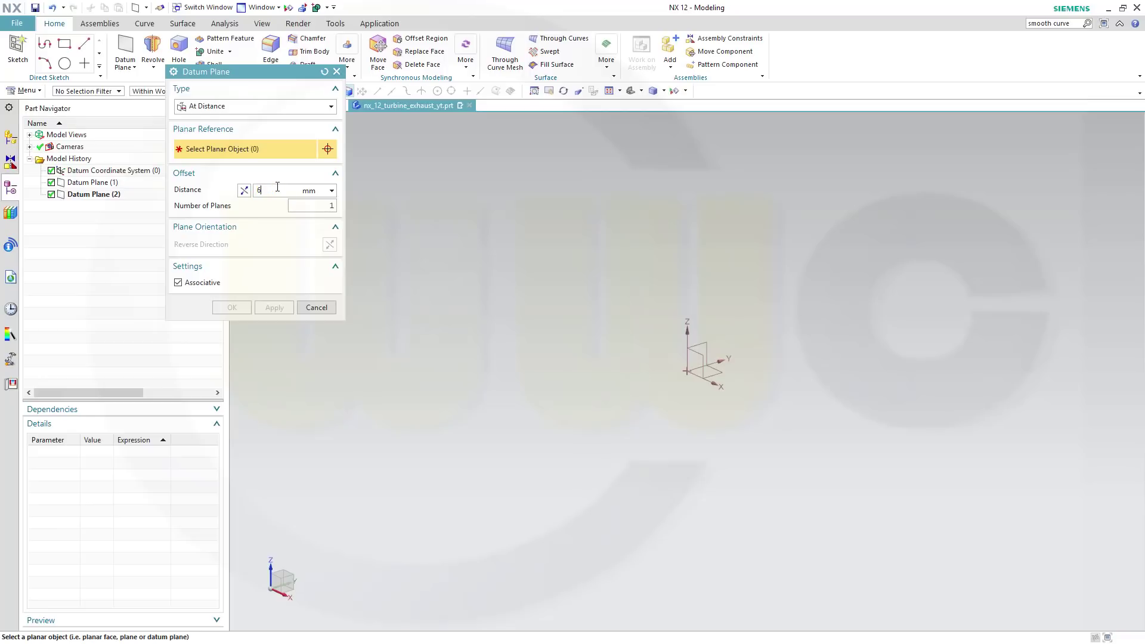
Step: Add two more offset datum planes from the YZ plane at 680 and 700 mm
left_click(695, 358)
left_click(273, 308)
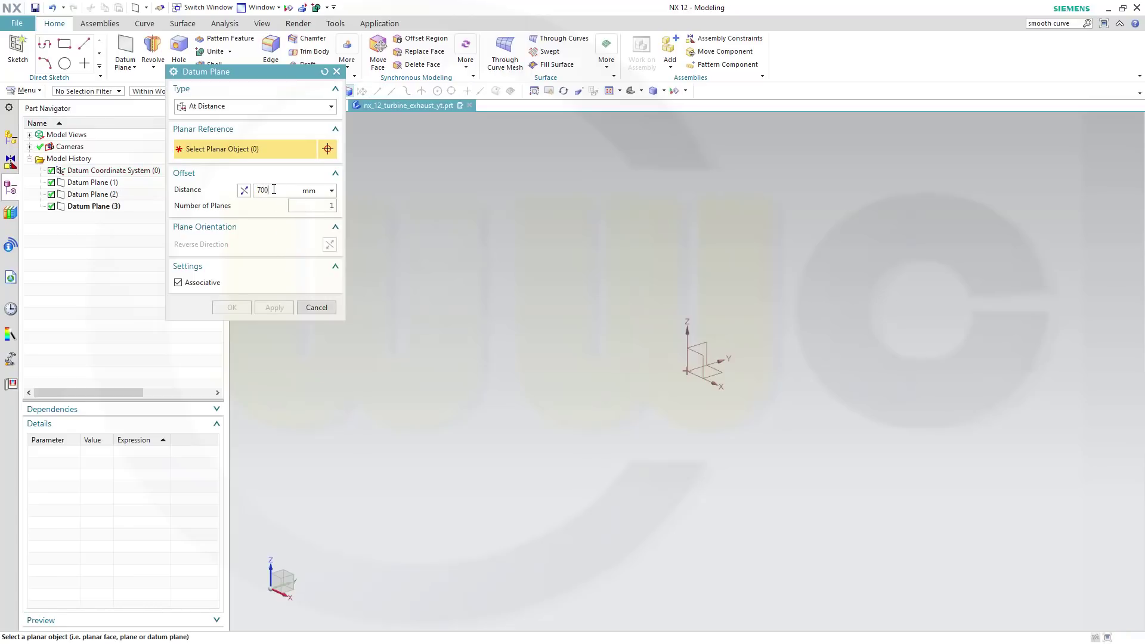
left_click(703, 360)
left_click(273, 308)
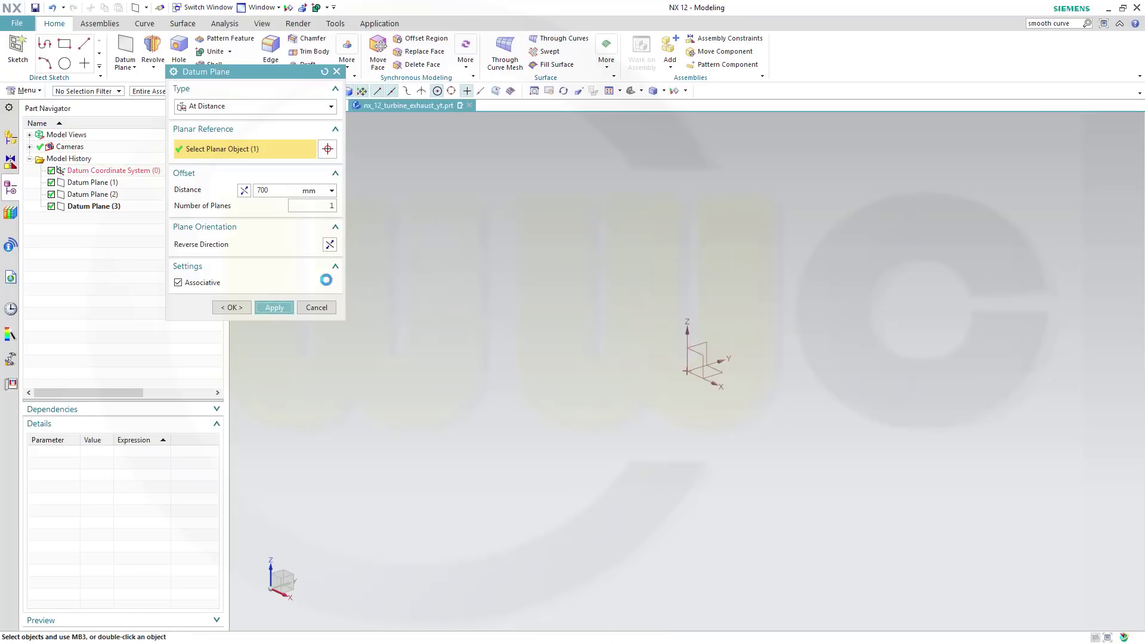
Step: Create an At Angle datum plane tilted -10° about a coordinate axis
left_click(281, 106)
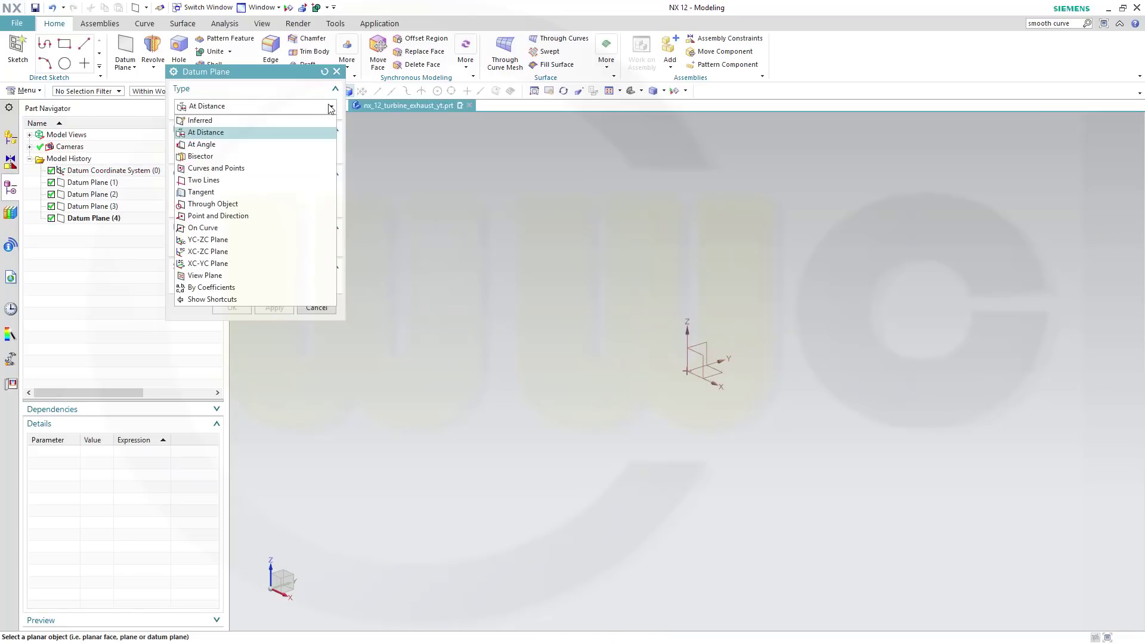
left_click(284, 145)
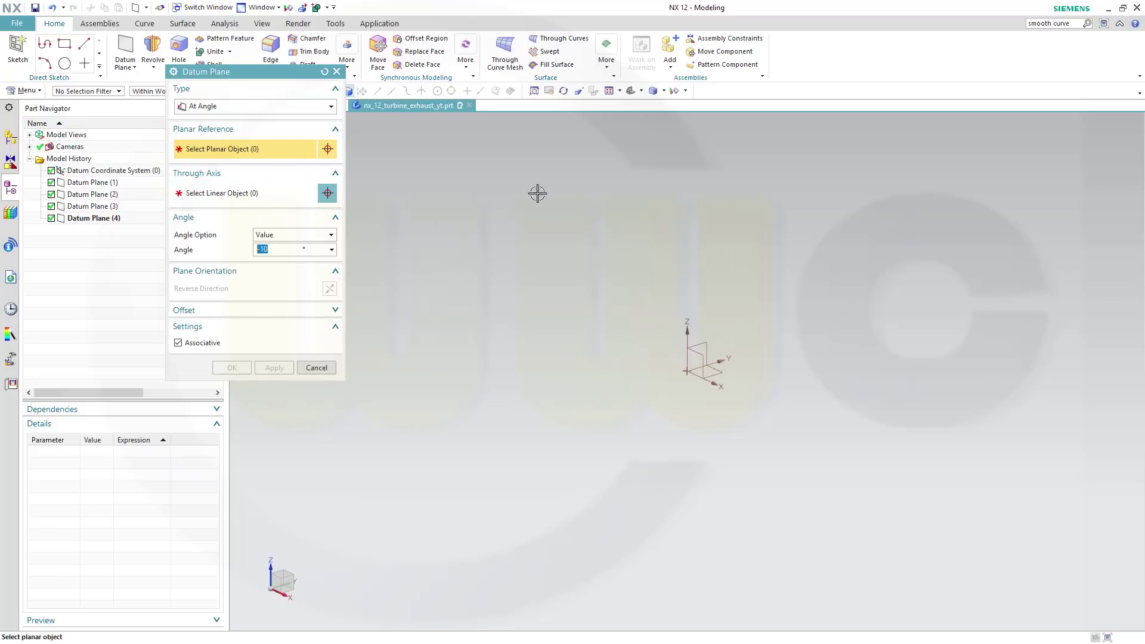
left_click(734, 298)
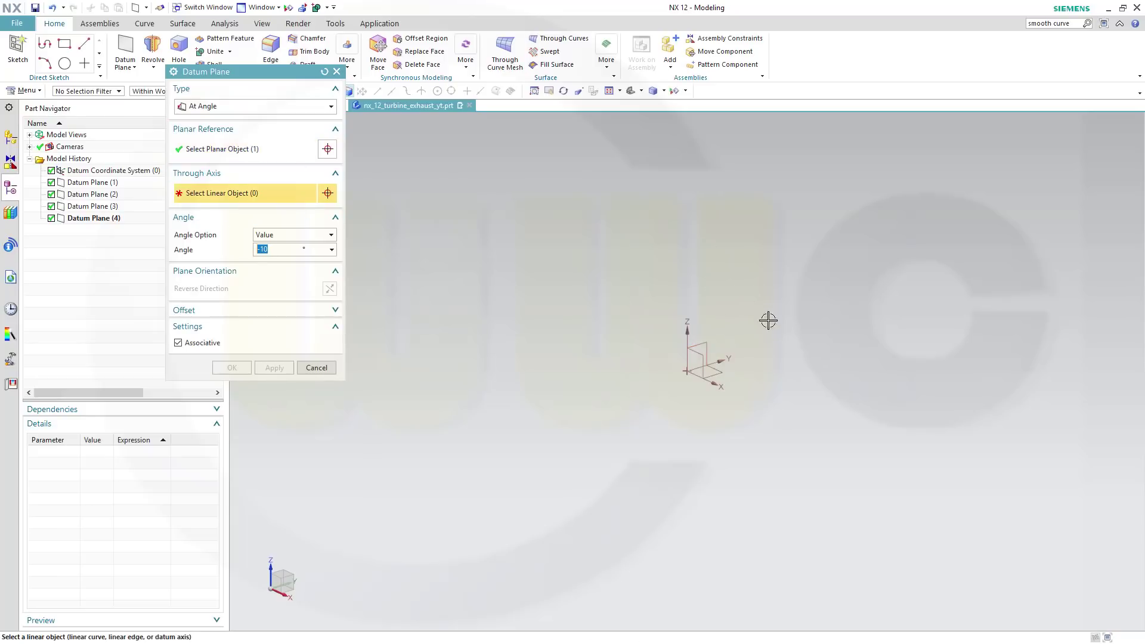
left_click(727, 359)
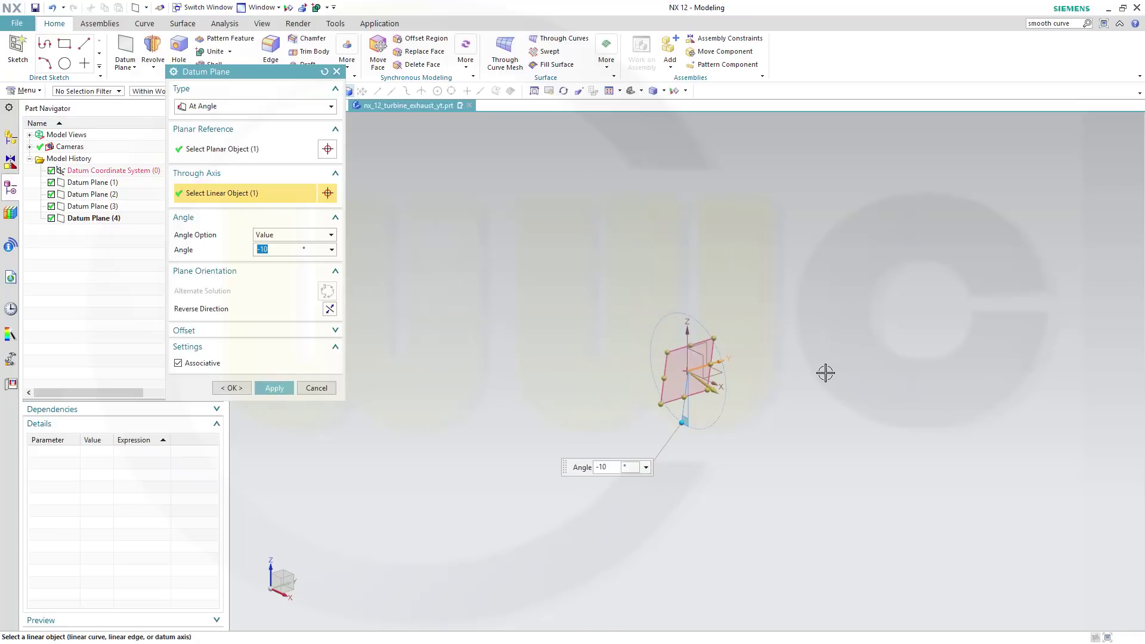
middle_click_drag(686, 305, 706, 320, "shift")
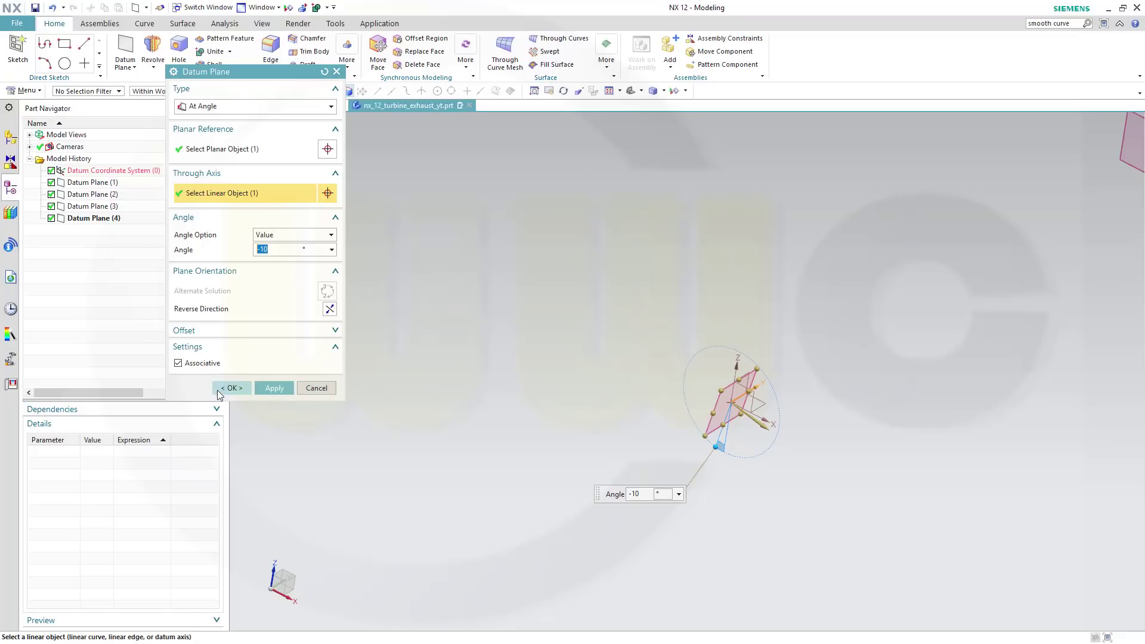
left_click(240, 389)
scroll(813, 358, "up", 1)
scroll(859, 352, "down", 3)
Step: Start a sketch on Datum Plane (2) with its orientation reversed
scroll(985, 296, "down", 2)
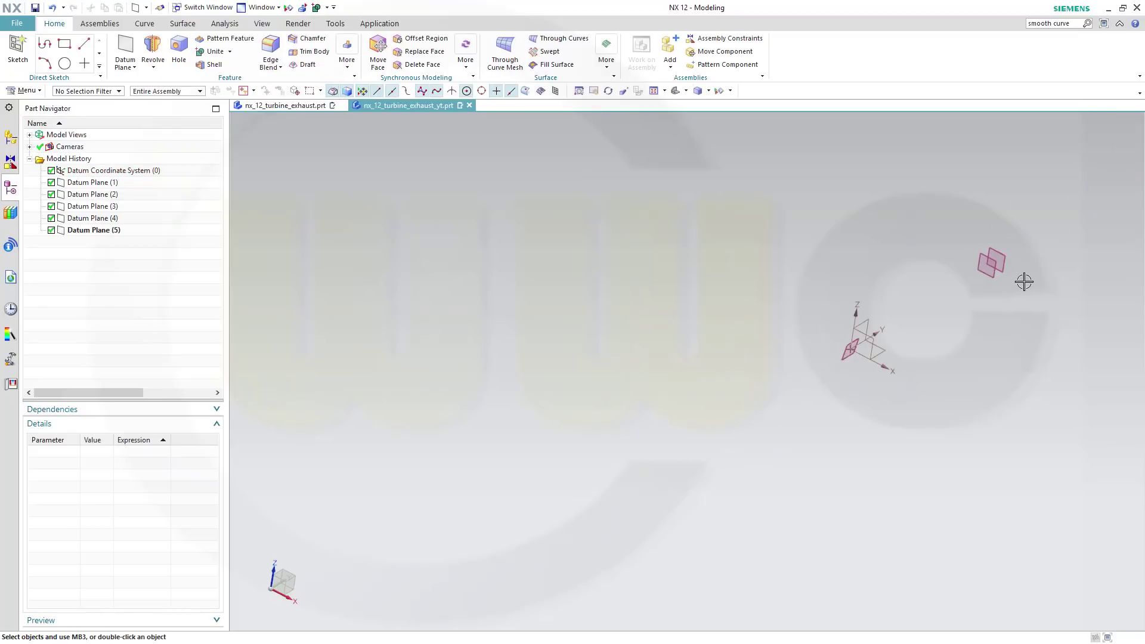
middle_click_drag(1028, 281, 797, 338, "shift")
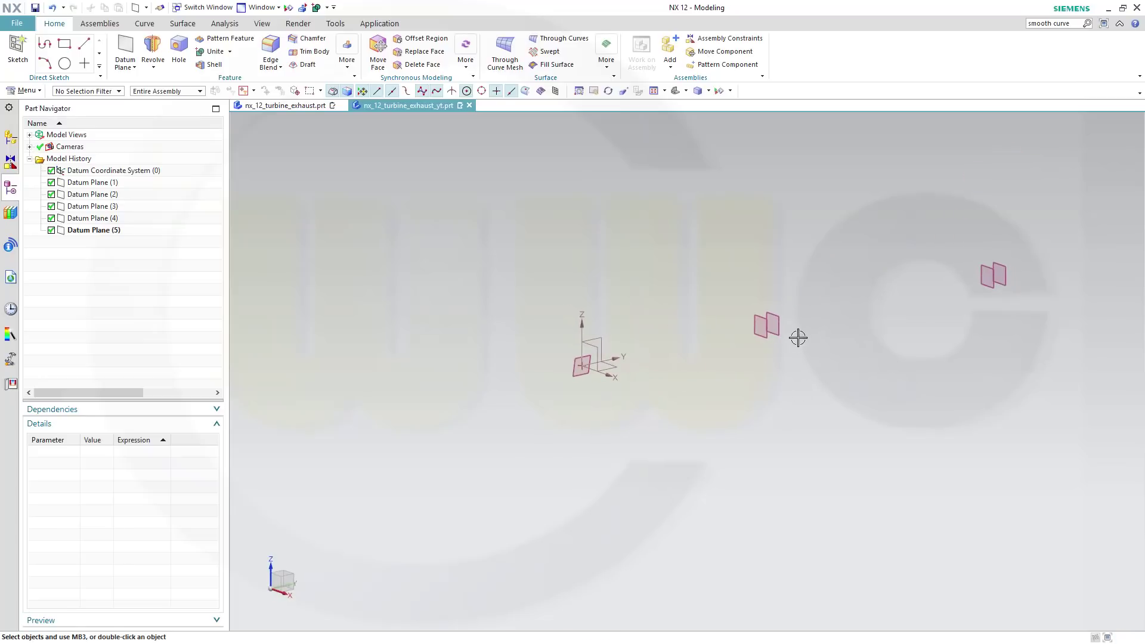
left_click(18, 50)
left_click(781, 313)
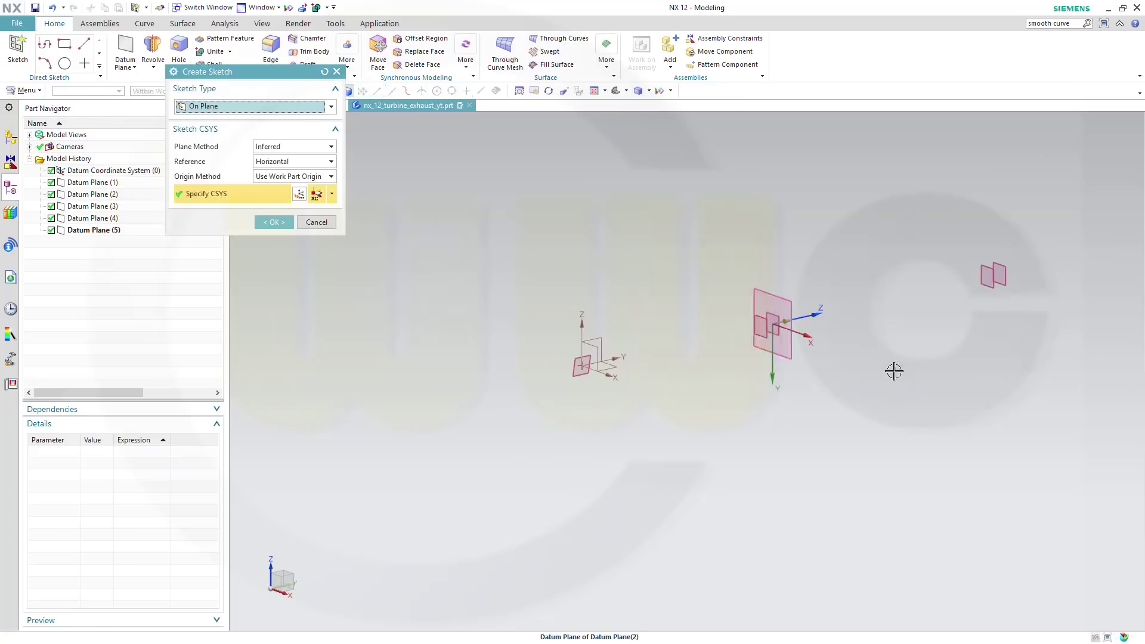
double_click(789, 321)
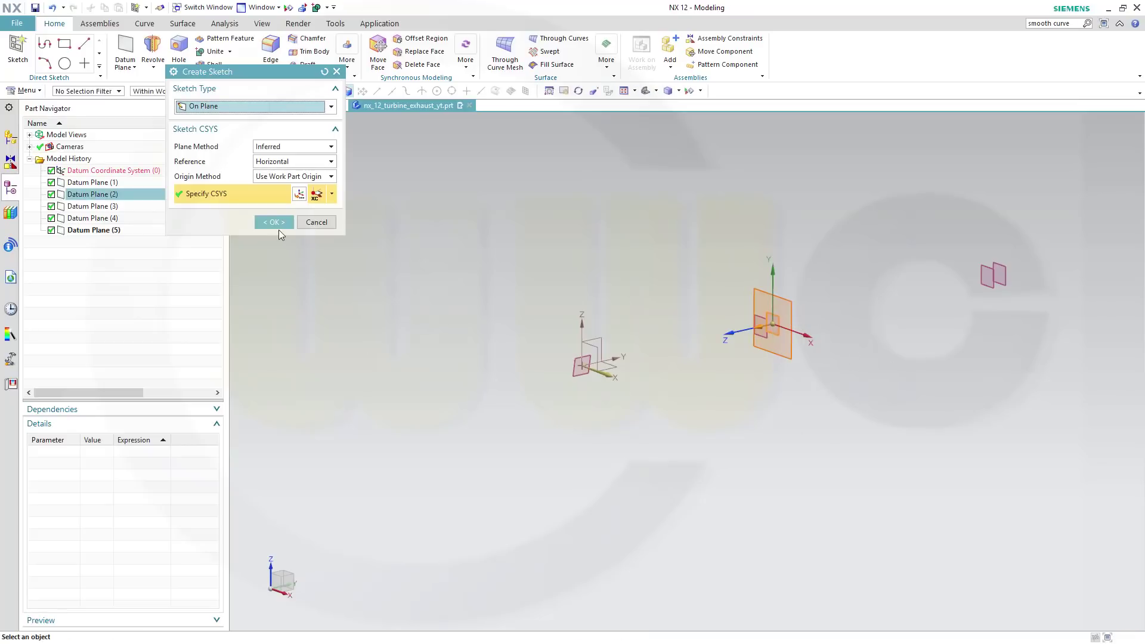
left_click(274, 225)
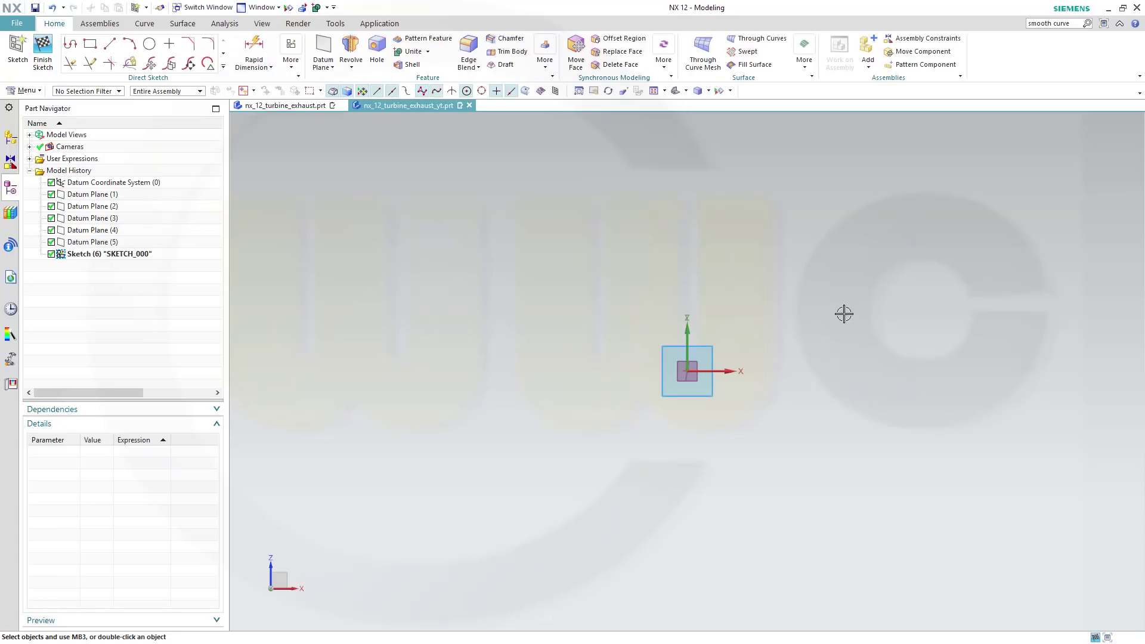
Step: Draw a ⌀100 circle above the origin and a ⌀24 circle to its right
scroll(843, 311, "down", 3)
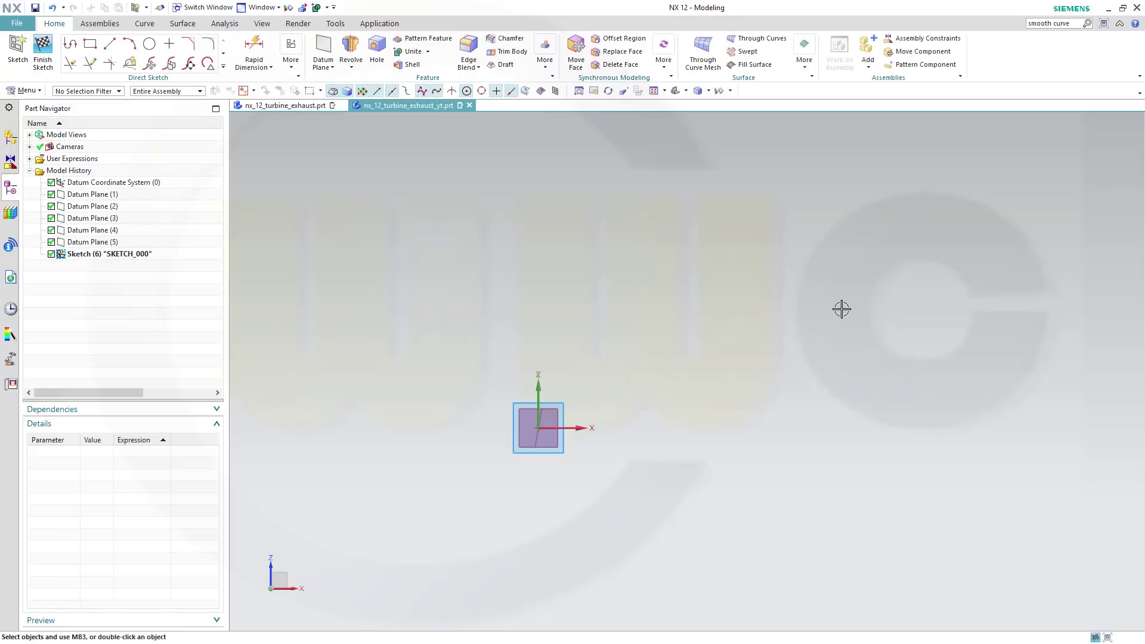
left_click(149, 47)
left_click(554, 194)
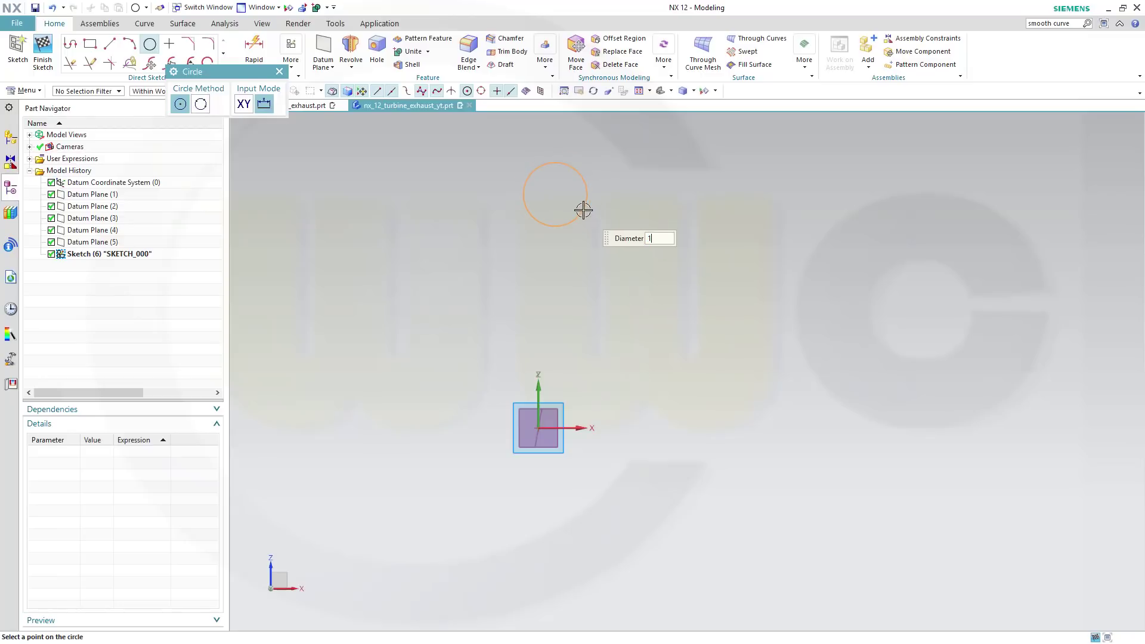
type("100")
key("Return")
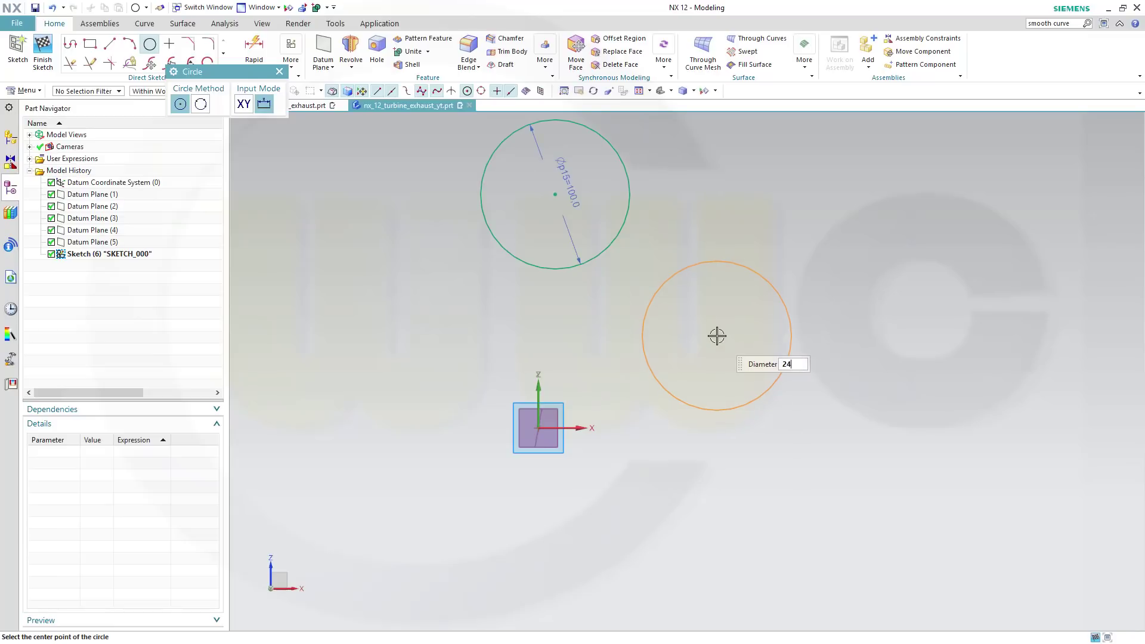
key("Return")
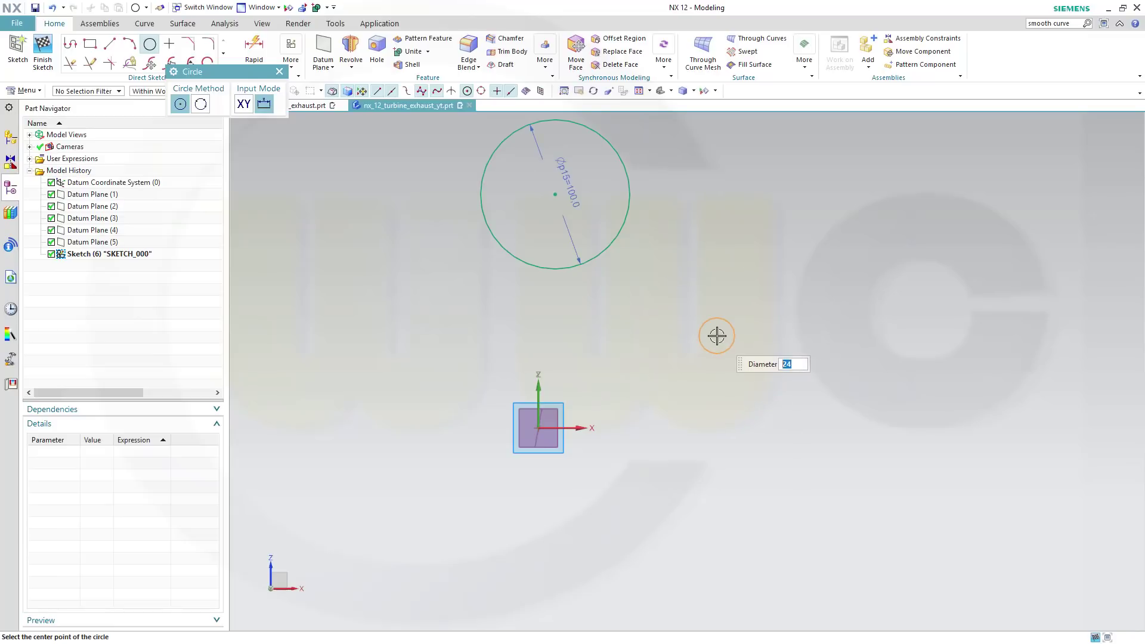
left_click(661, 358)
left_click(70, 44)
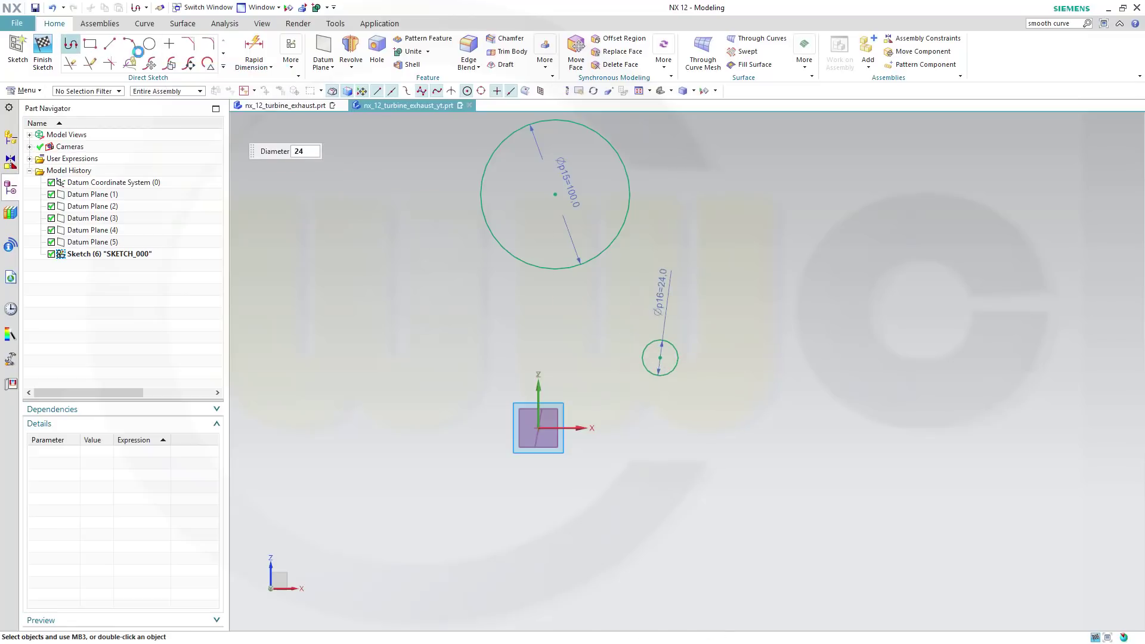
Step: Draw two connected lines meeting at the sketch origin, toward the large and small circles
left_click(631, 154)
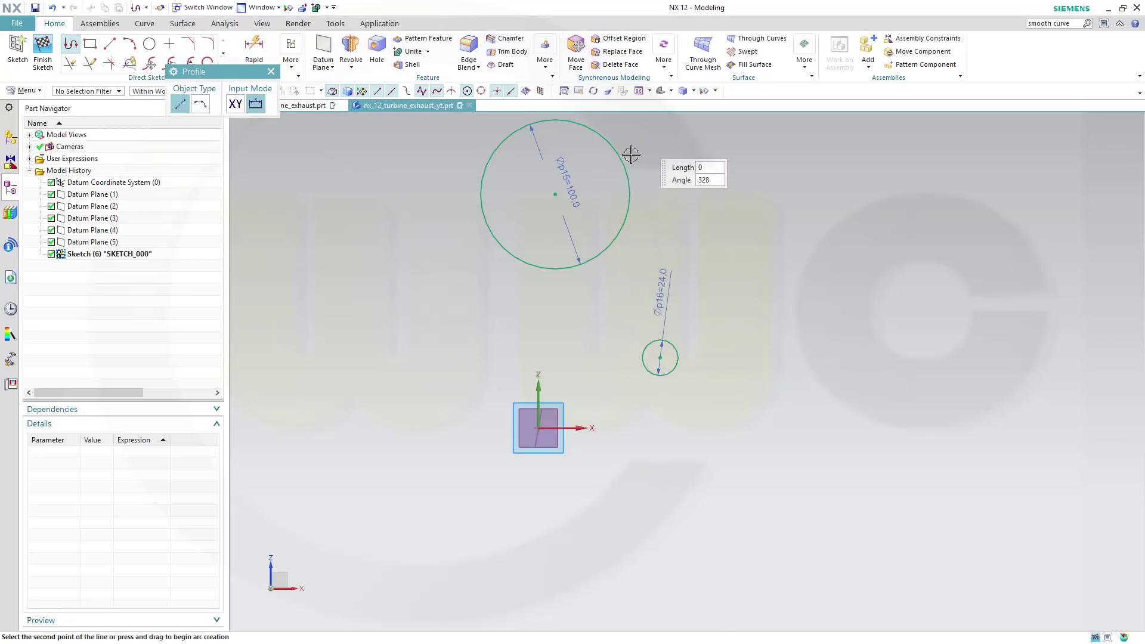
left_click(538, 428)
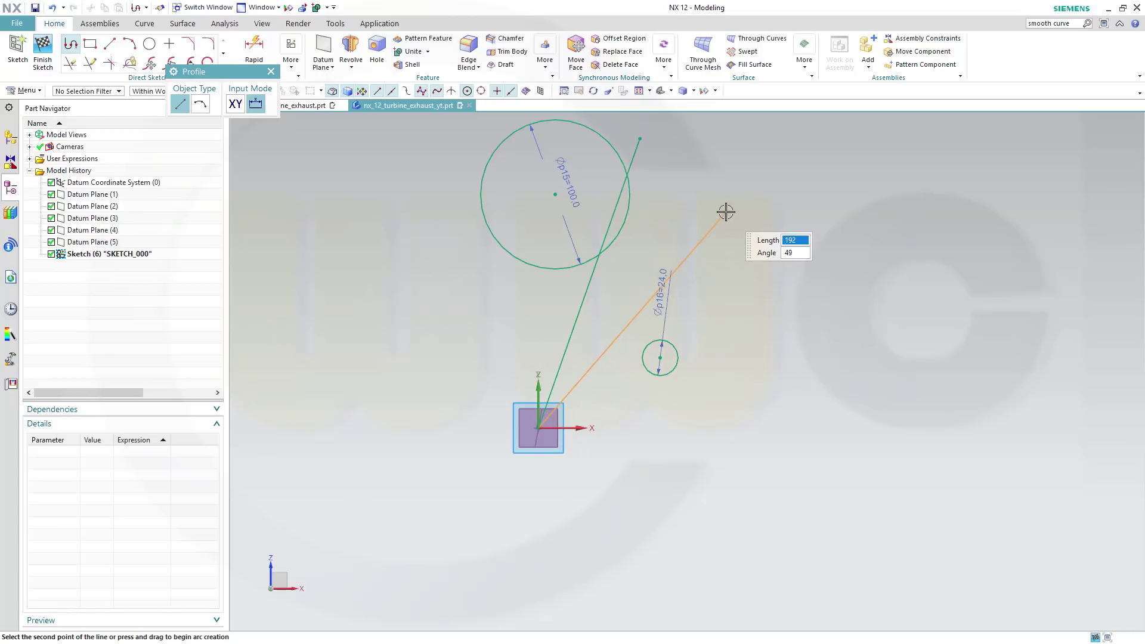
left_click(720, 211)
key("Escape")
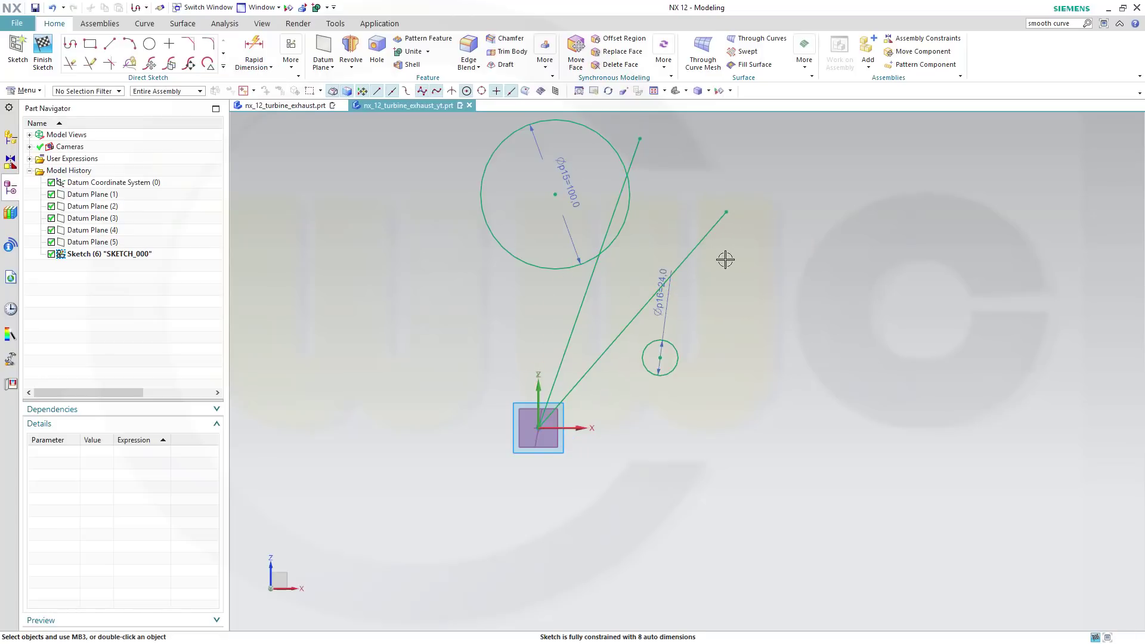
Step: Convert both lines to reference lines and drag the first one vertical through the origin
left_click(702, 243)
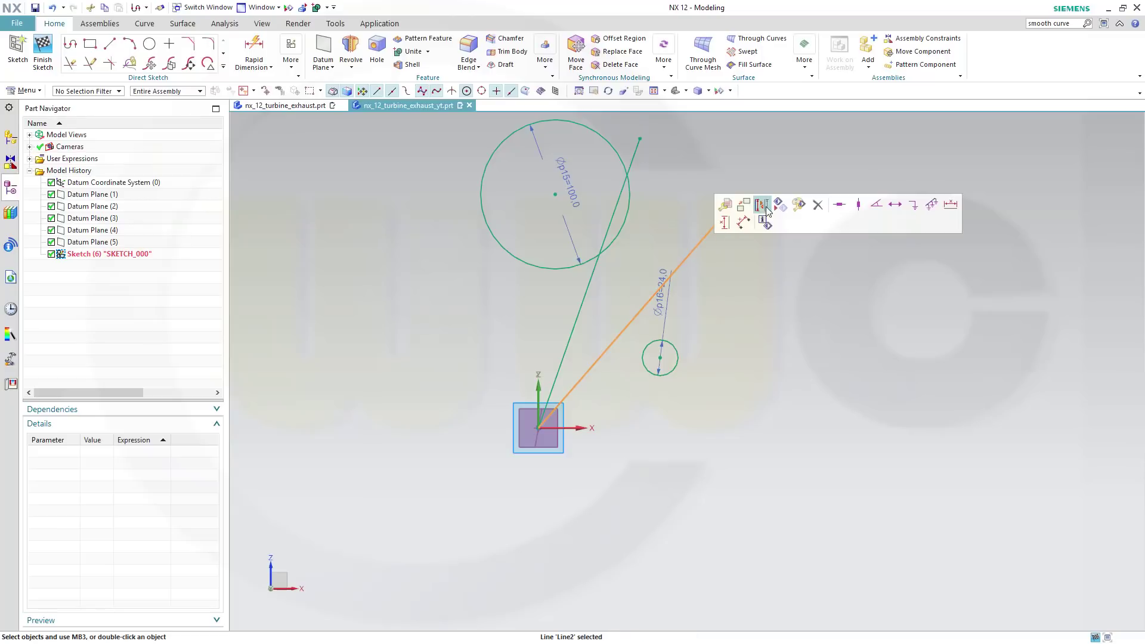
left_click(764, 213)
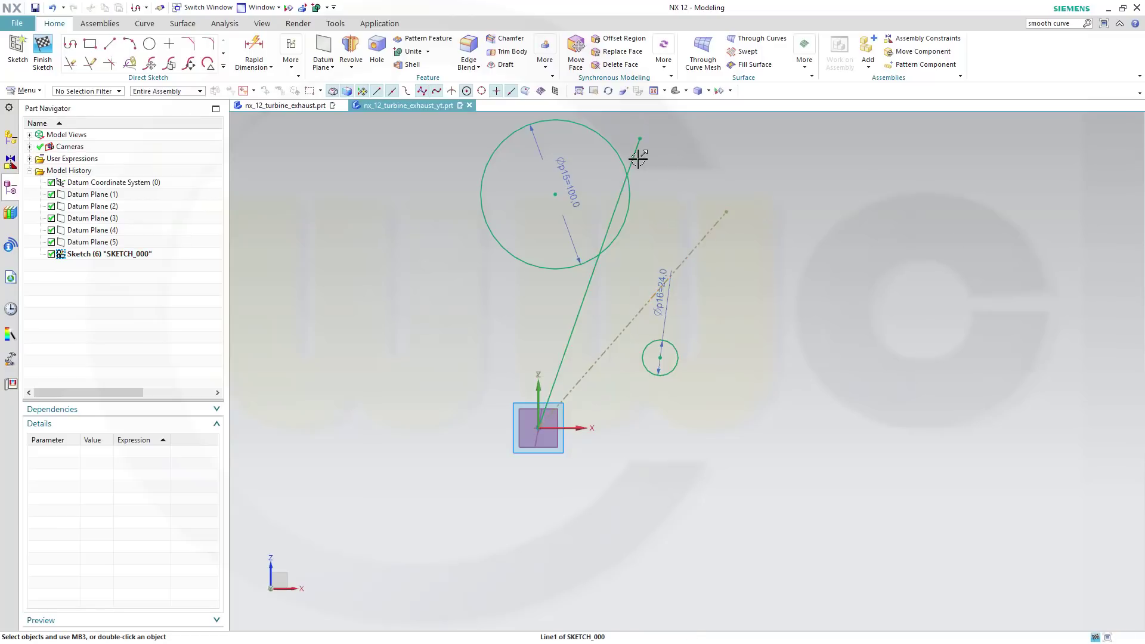
left_click(638, 158)
left_click(698, 122)
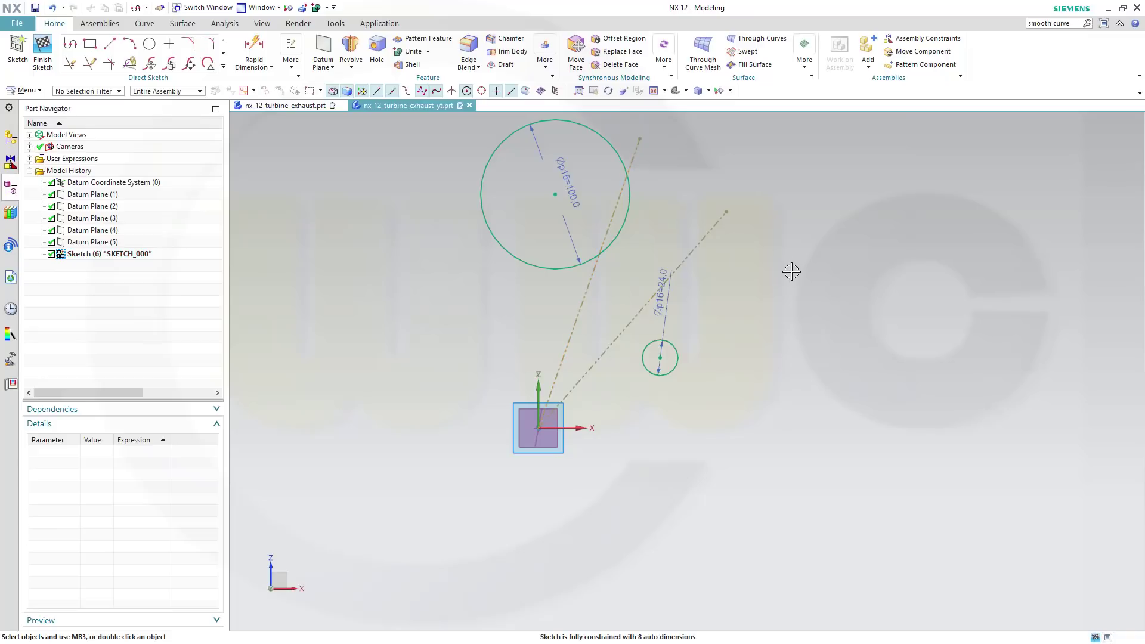
mouse_move(792, 272)
middle_mouse_down("shift")
mouse_move(800, 294)
mouse_move(764, 380)
middle_mouse_up("shift")
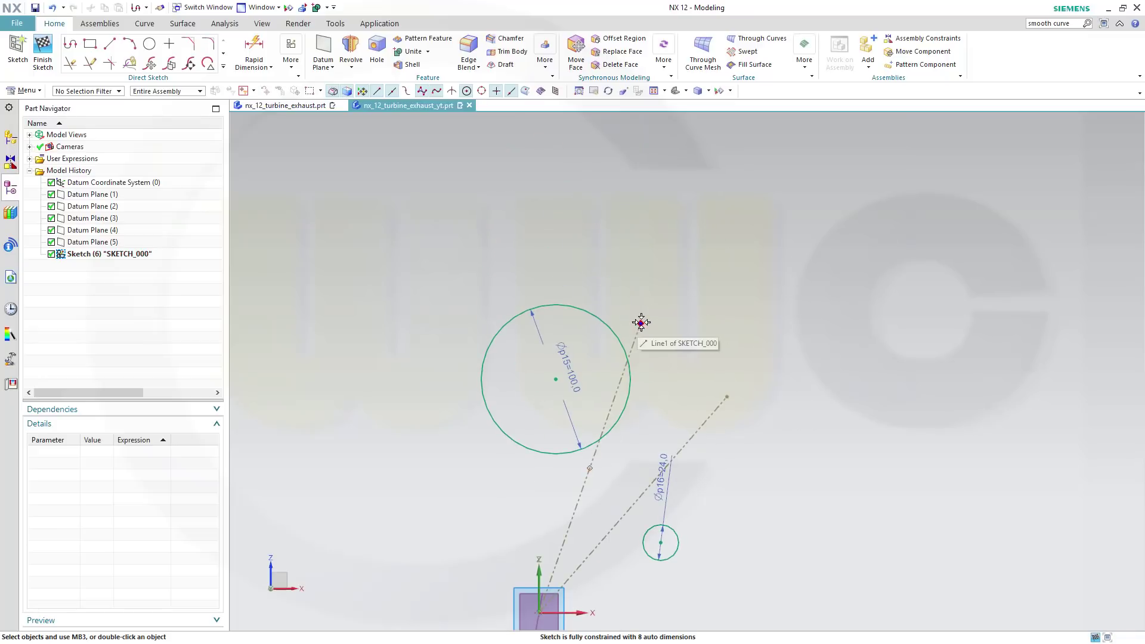
mouse_move(642, 325)
left_mouse_down()
mouse_move(611, 271)
mouse_move(540, 208)
left_mouse_up()
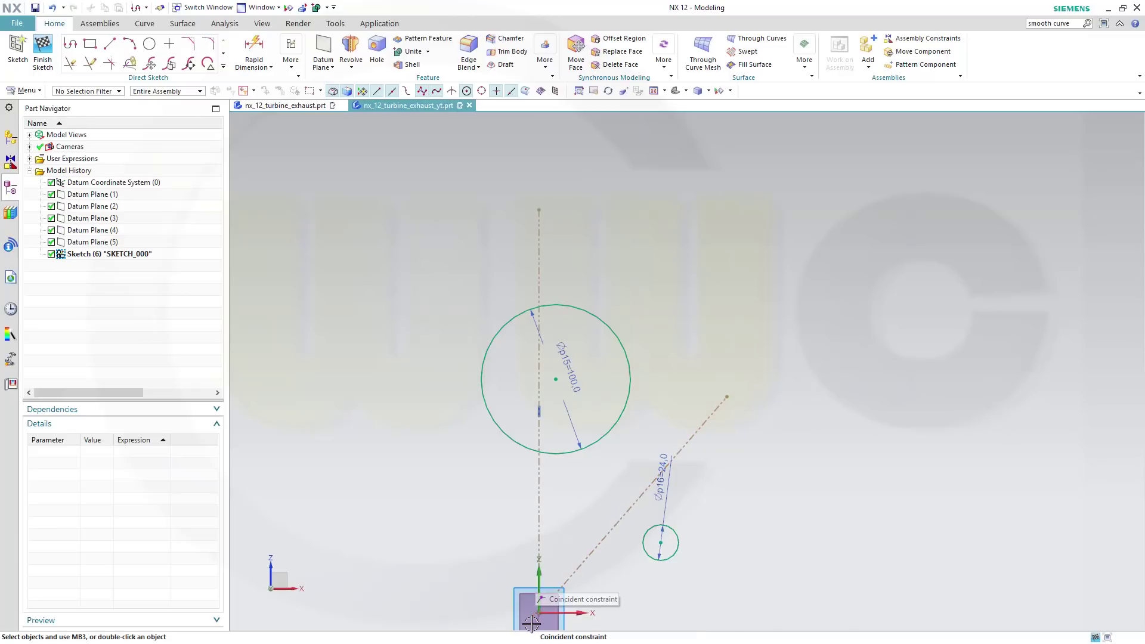
Step: Make the slanted reference line collinear with Datum Plane (5)
scroll(537, 599, "up", 2)
mouse_move(588, 603)
middle_mouse_down("shift")
mouse_move(608, 546)
mouse_move(608, 439)
middle_mouse_up("shift")
right_click(499, 501)
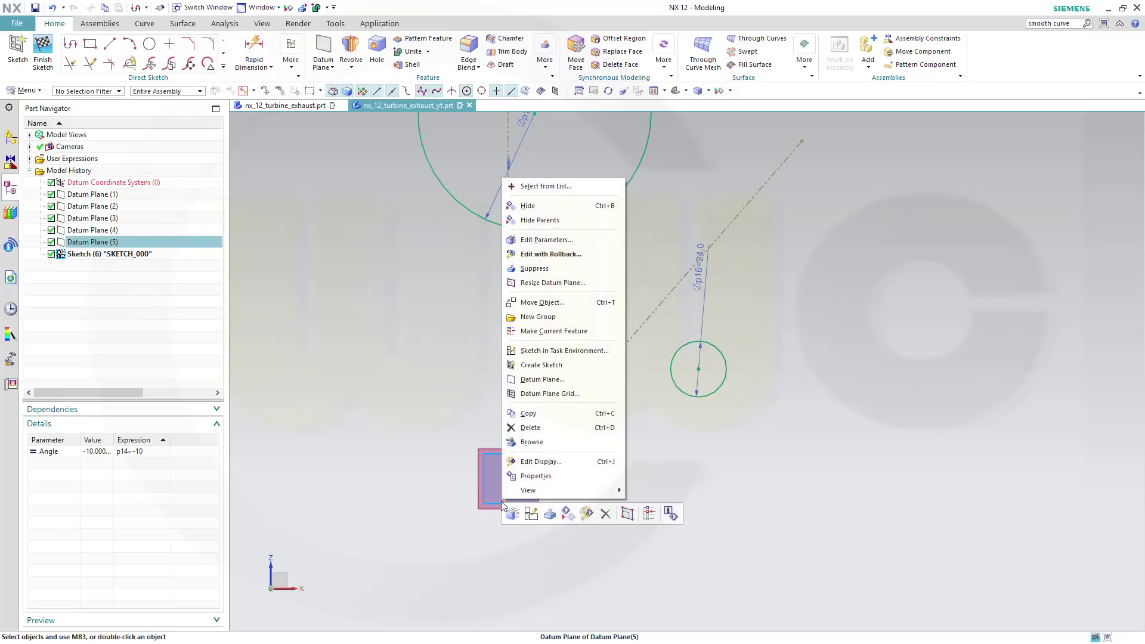
key("Escape")
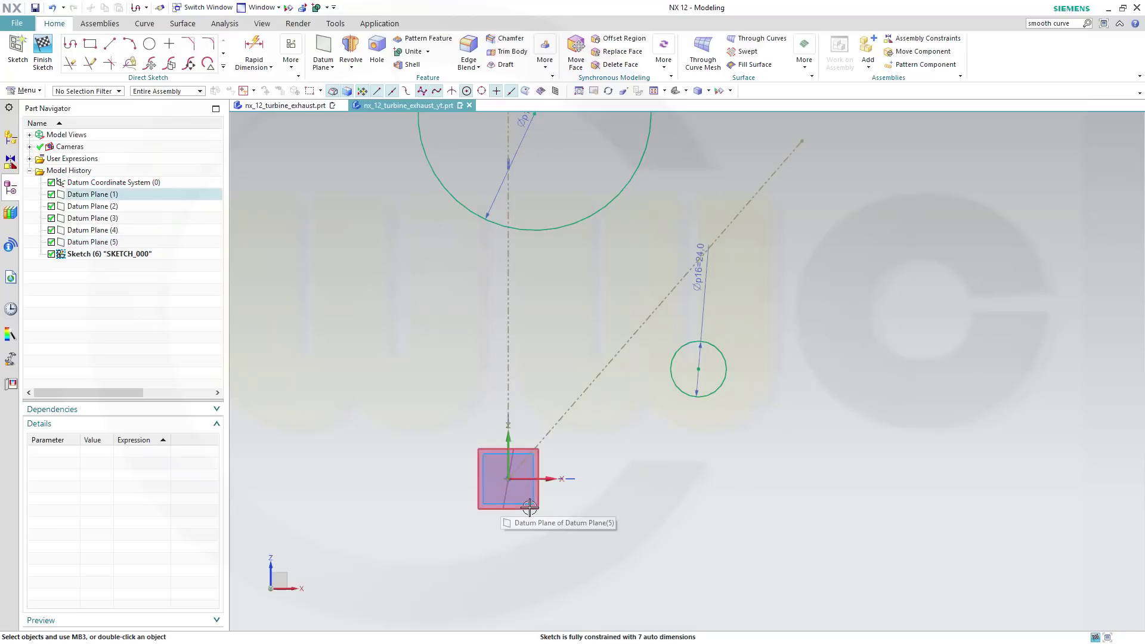
left_click(529, 506)
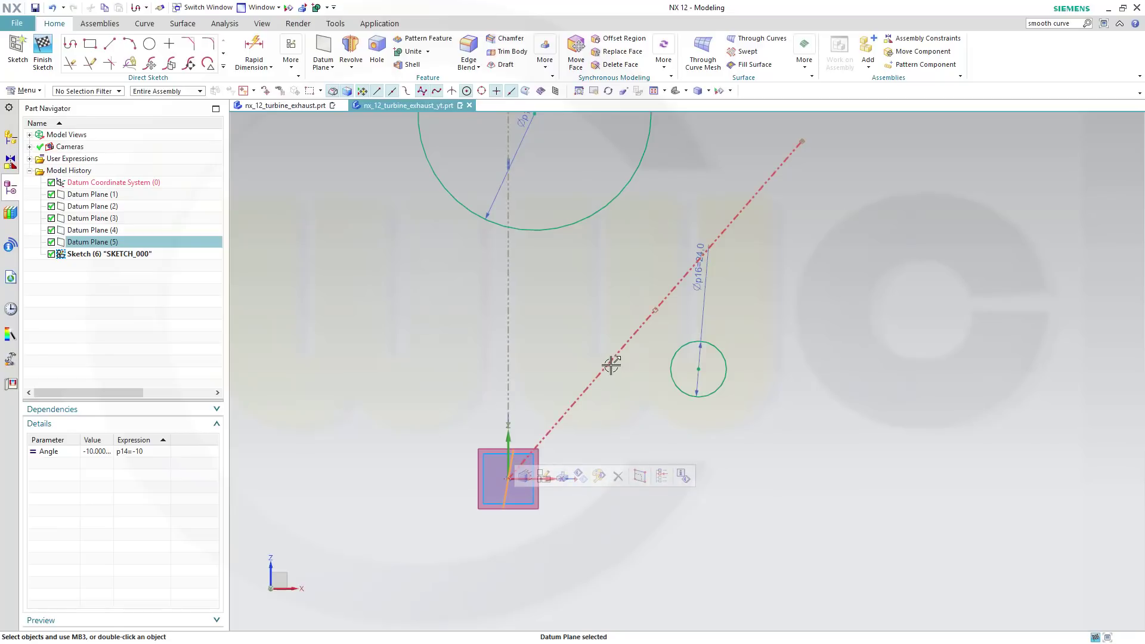
left_click(615, 366)
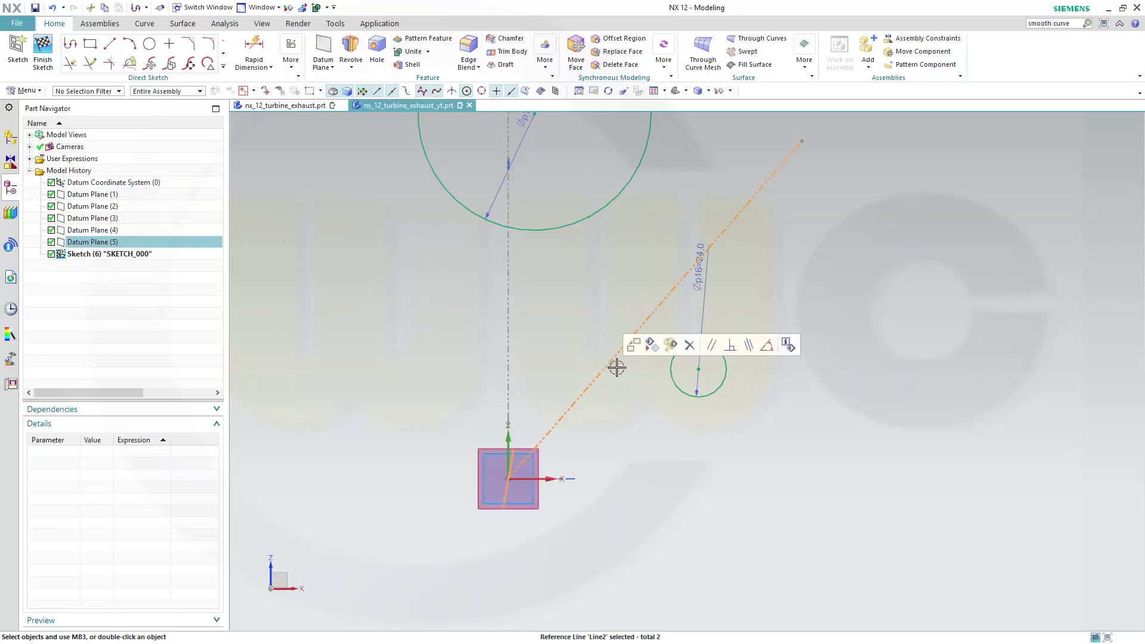
left_click(750, 347)
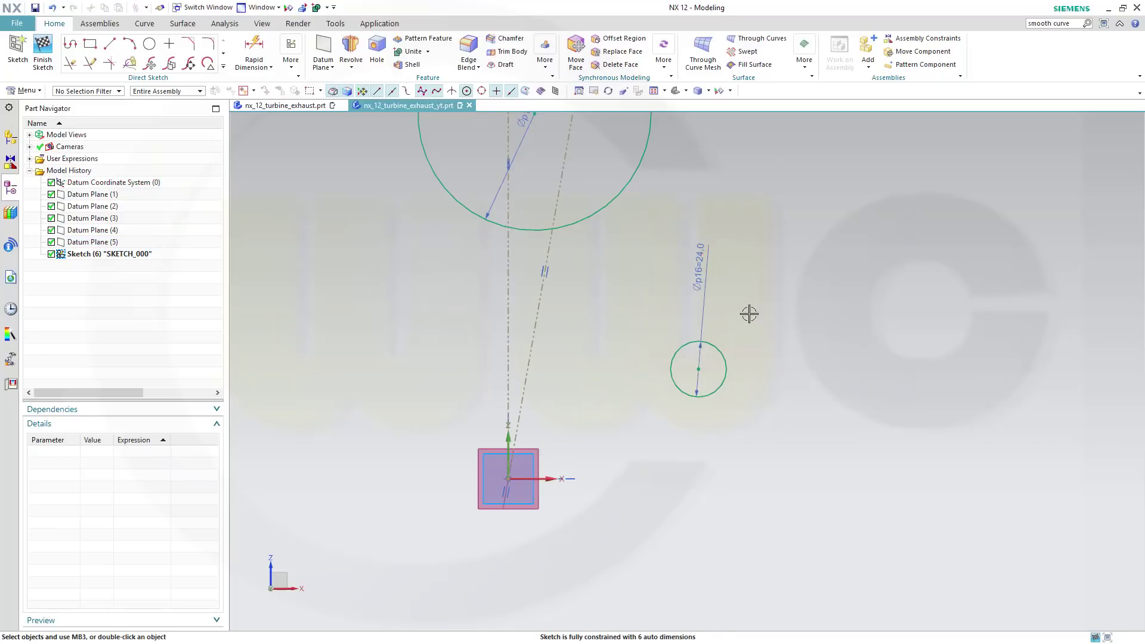
Step: Constrain the ⌀100 circle's centre onto the vertical reference line
middle_click_drag(614, 272, 623, 406, "shift")
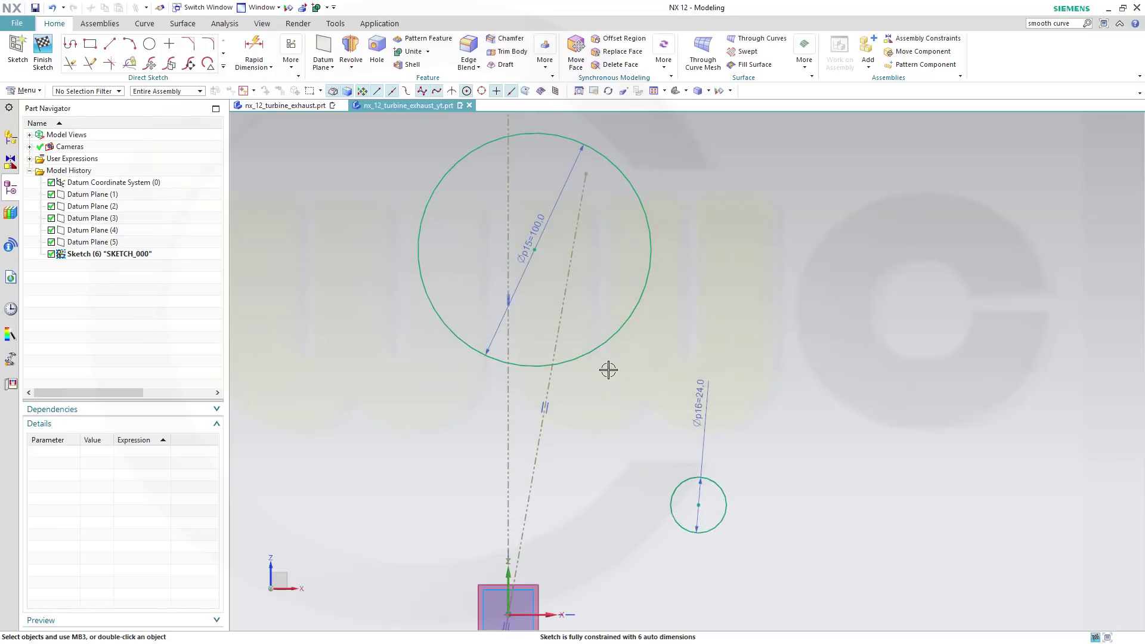
left_click(534, 250)
left_click(508, 220)
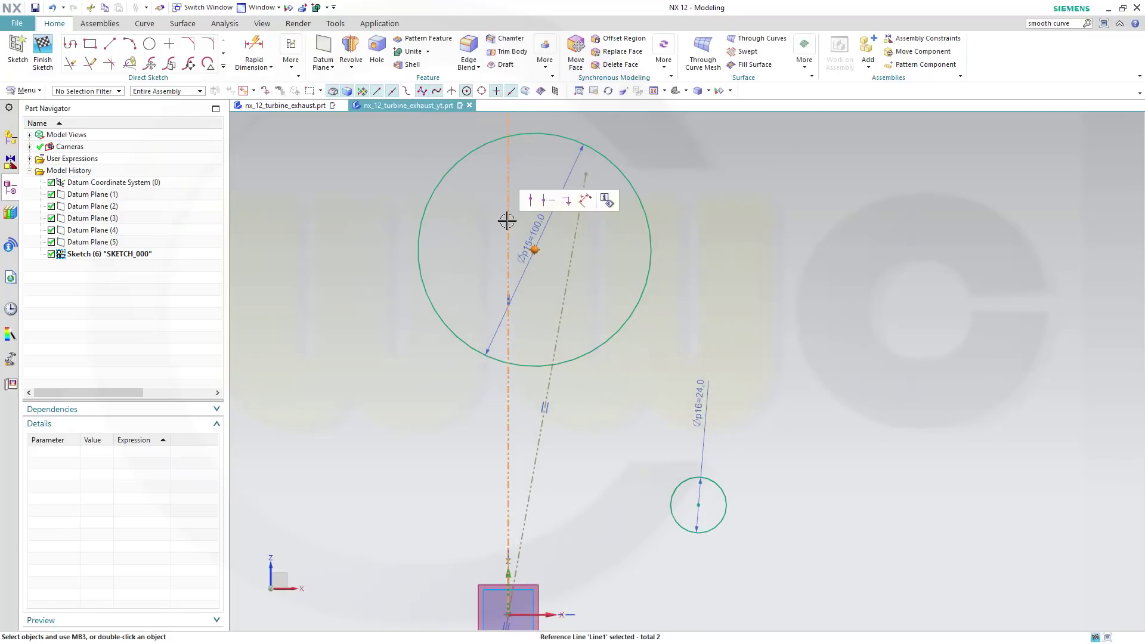
left_click(530, 201)
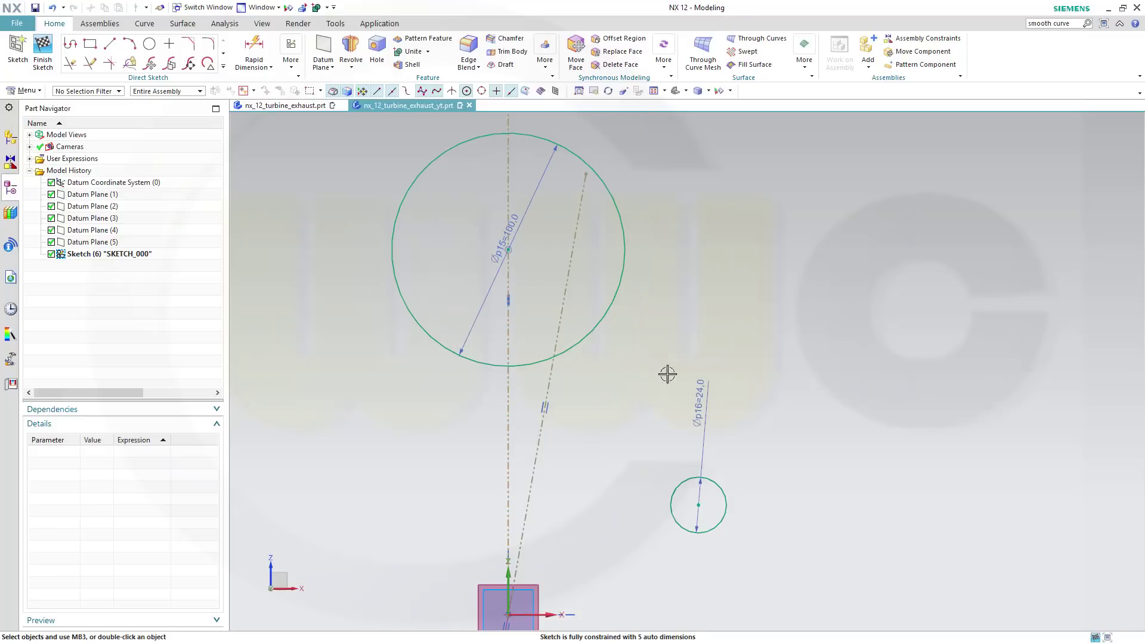
left_click(698, 505)
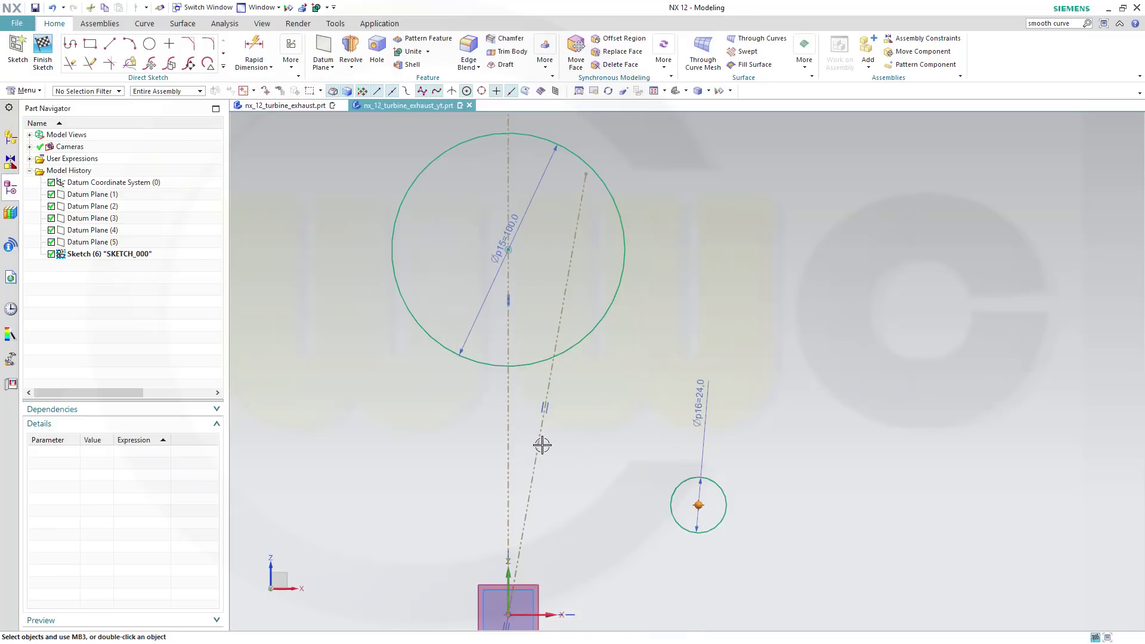
left_click(542, 446)
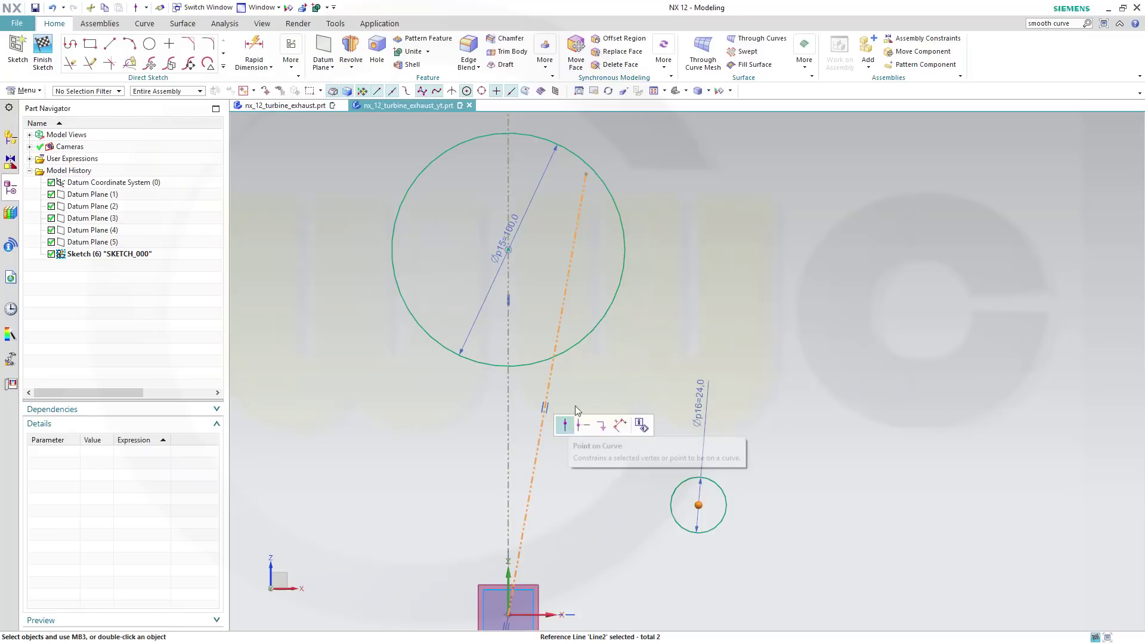
Step: Constrain the ⌀24 centre onto the slanted reference line and dimension it 205 from the origin
left_click(585, 422)
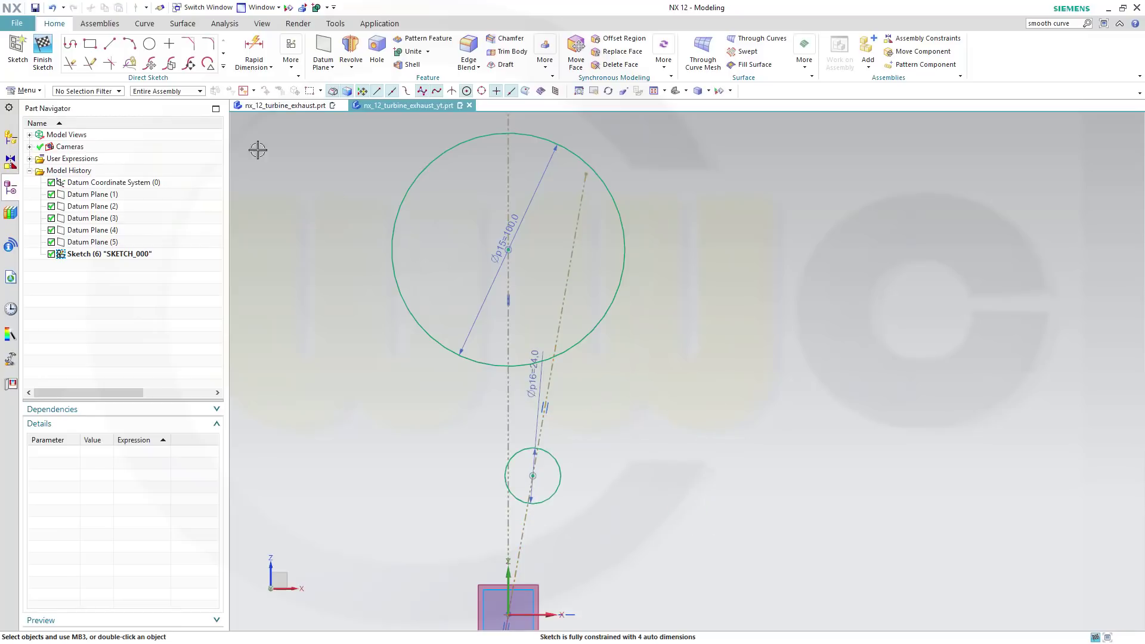
left_click(254, 49)
left_click(504, 615)
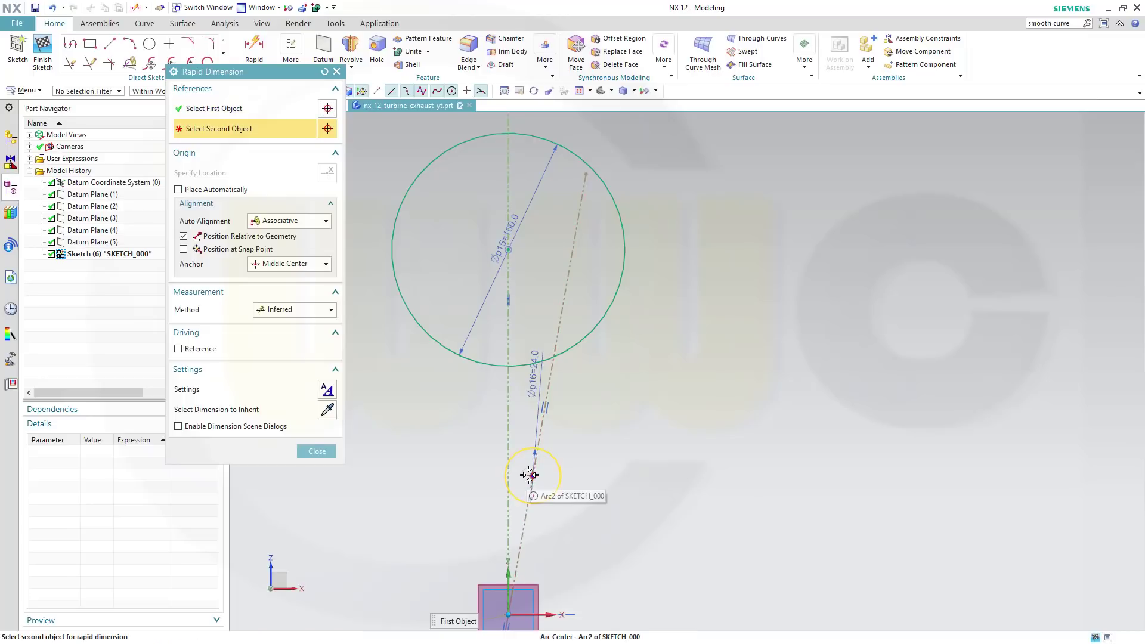
left_click(530, 475)
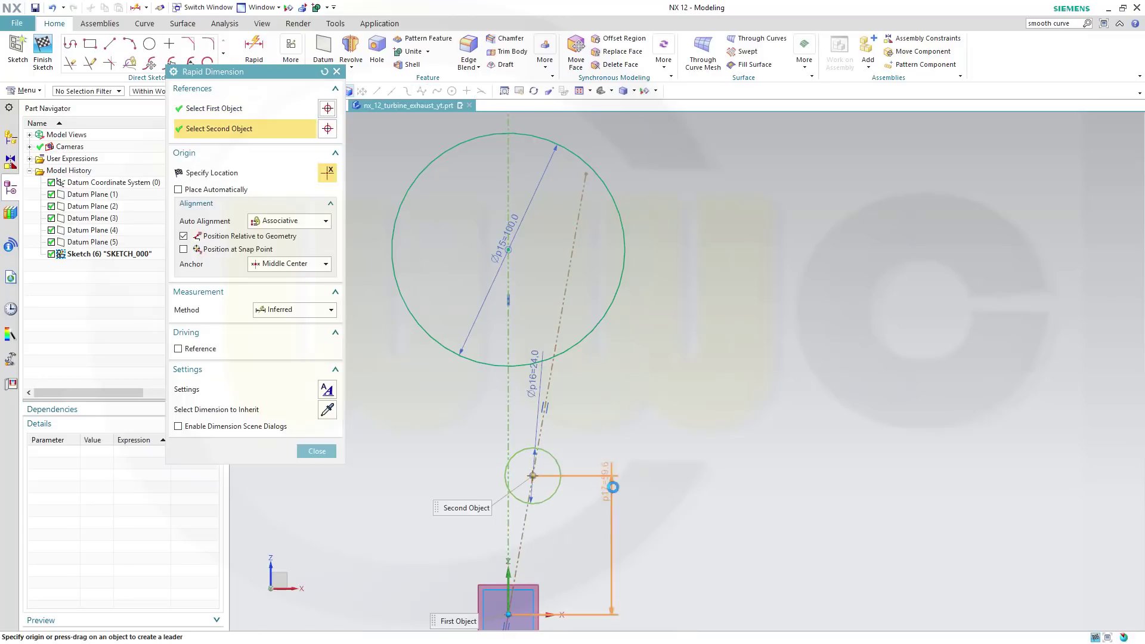
left_click(514, 546)
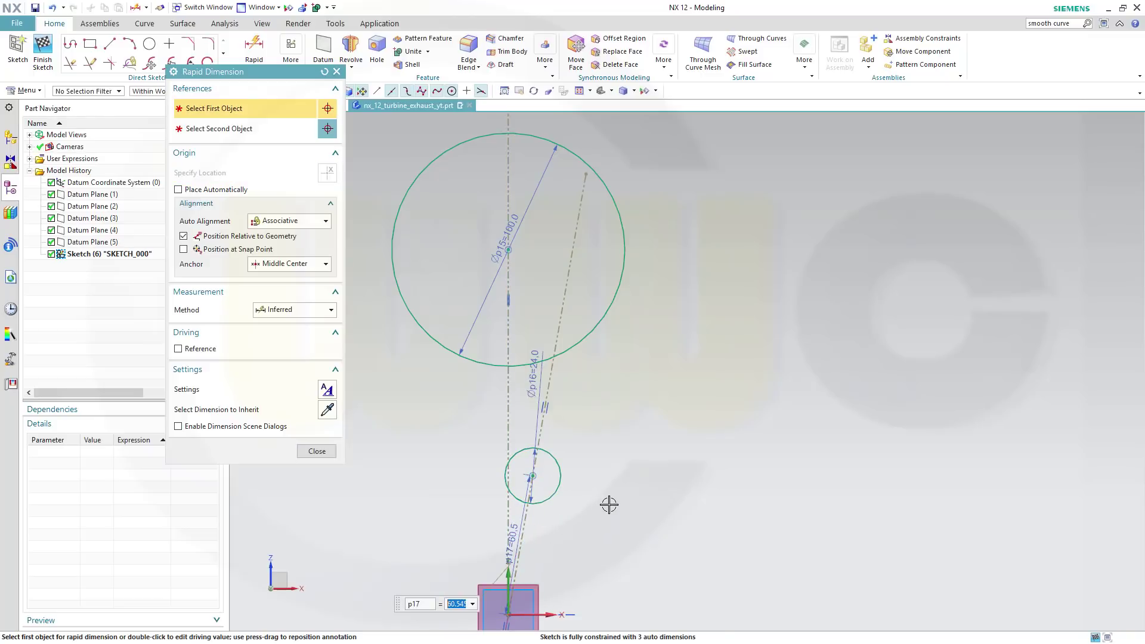
key("Return")
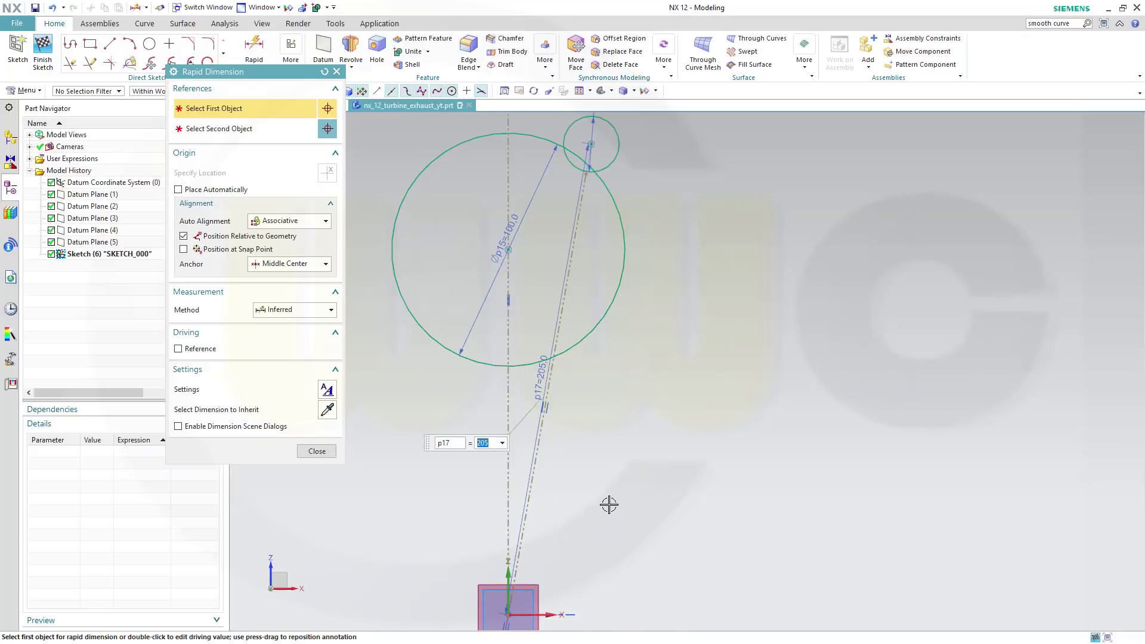
left_click(317, 451)
Step: Drag the slanted reference line past the ⌀24 circle and extend the vertical line upward
middle_click_drag(666, 340, 721, 472, "shift")
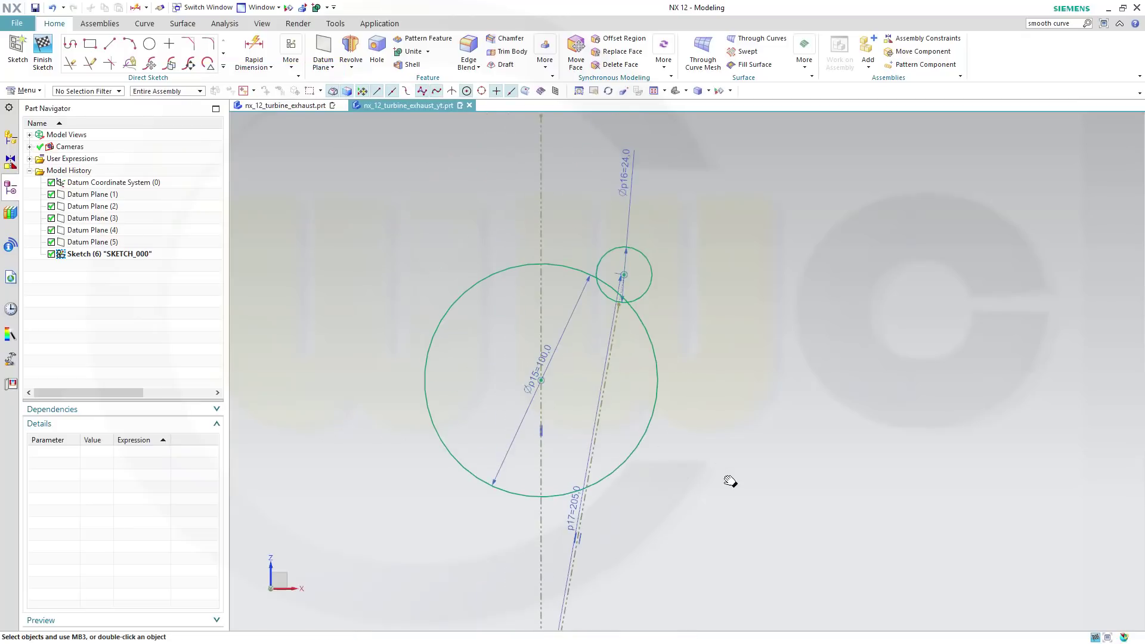
scroll(627, 336, "up", 2)
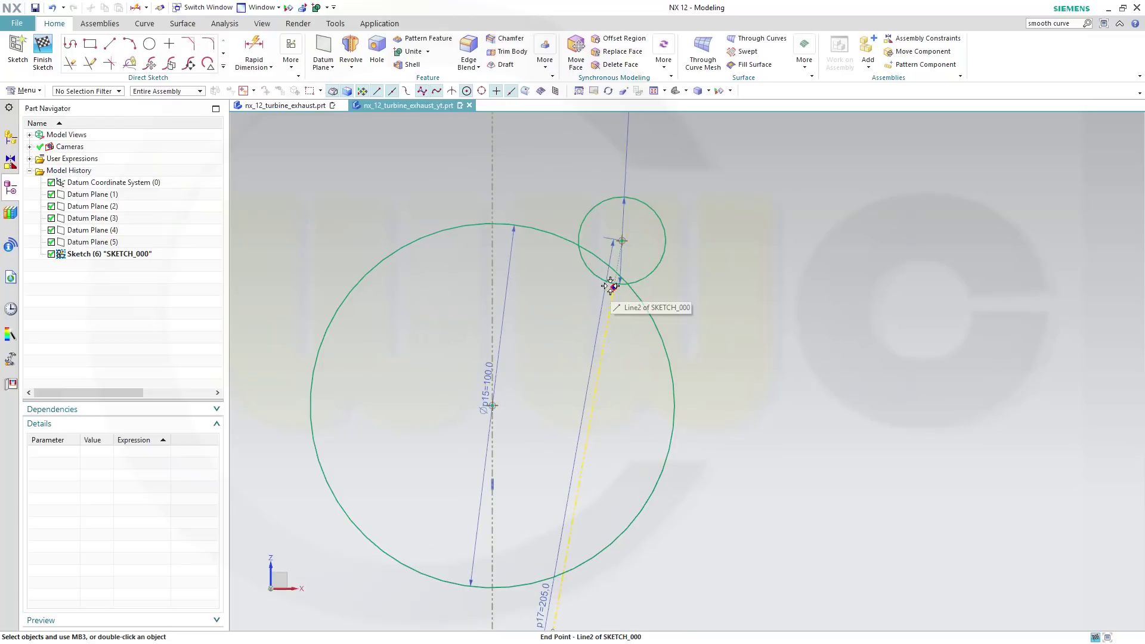
left_click_drag(611, 287, 638, 153)
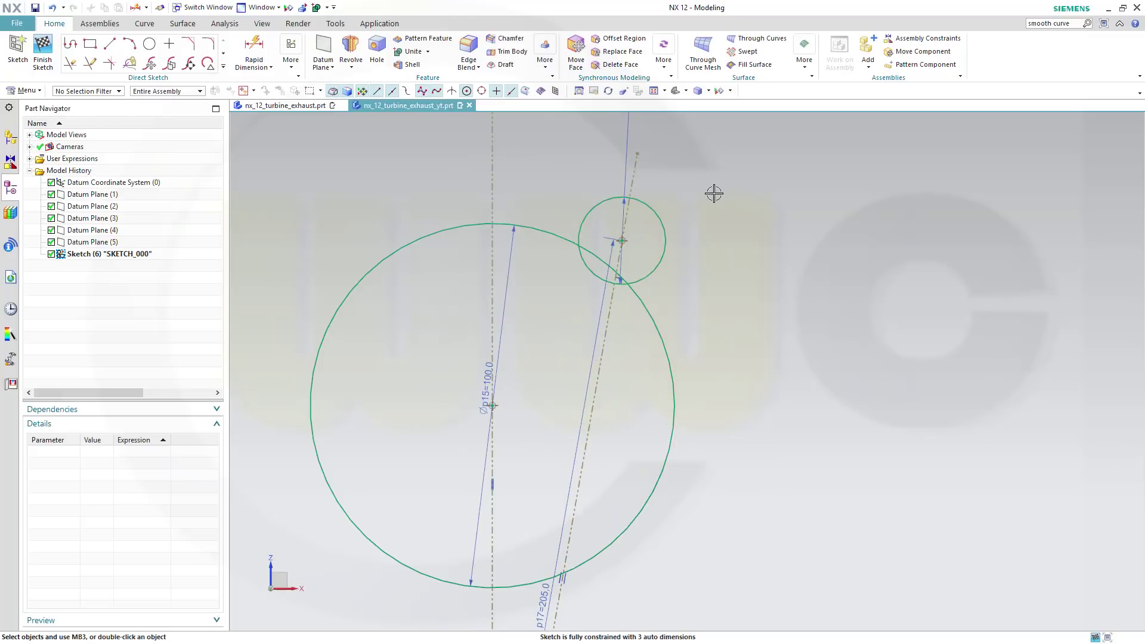
scroll(634, 300, "down", 3)
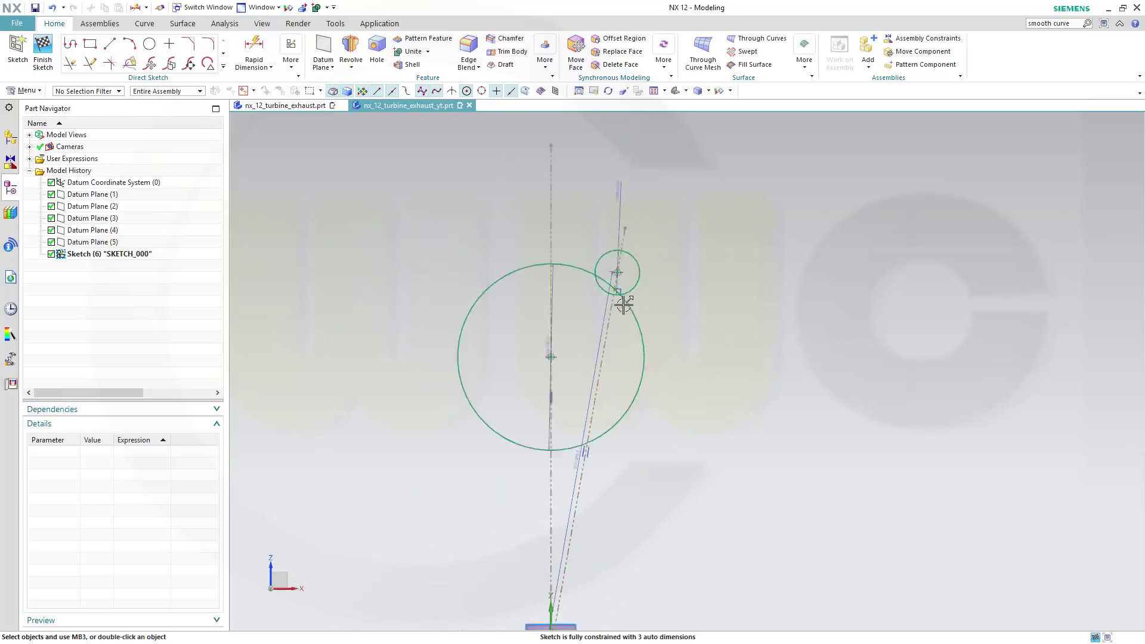
scroll(644, 290, "down", 4)
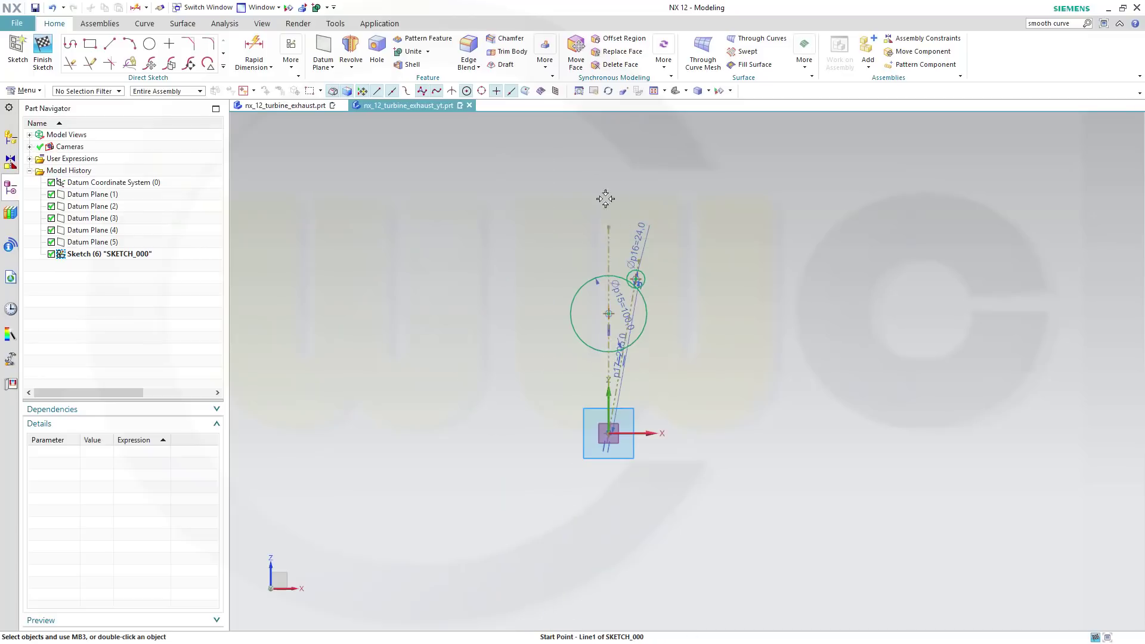
middle_click_drag(708, 223, 727, 387, "shift")
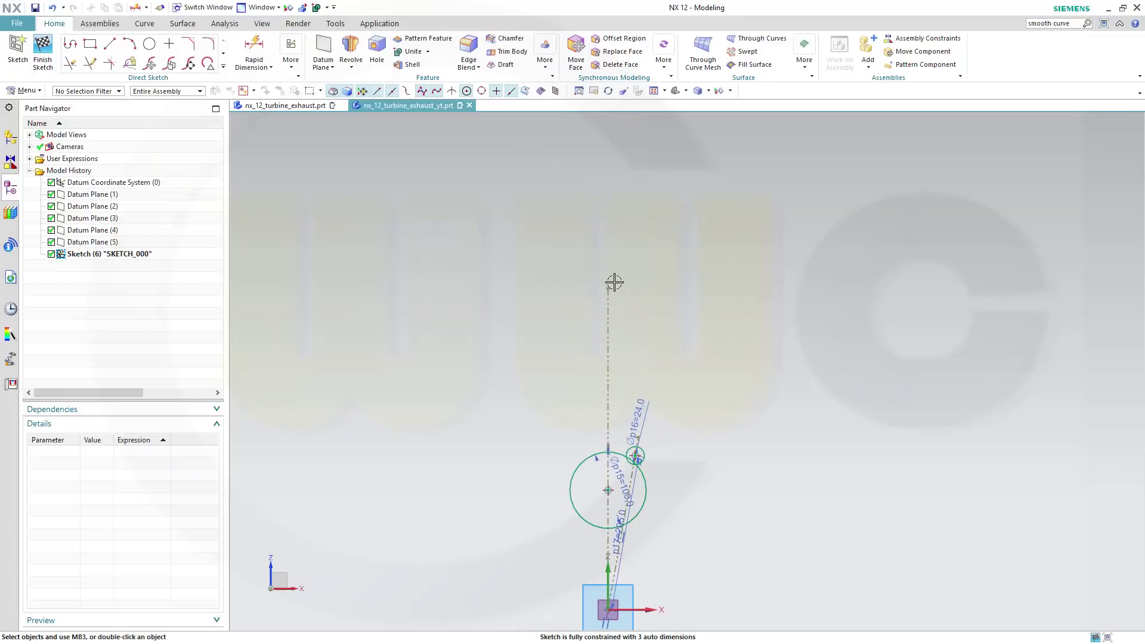
left_click_drag(615, 282, 593, 189)
Step: Add a vertical 375 dimension from the sketch origin to the ⌀100 circle's centre
left_click(253, 49)
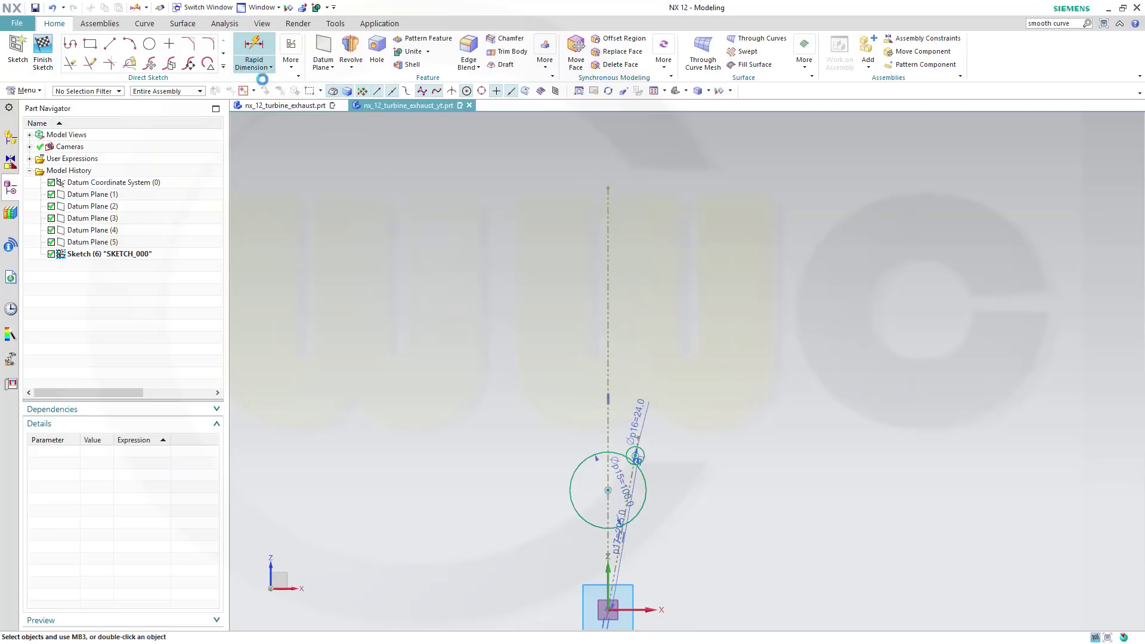
left_click(608, 491)
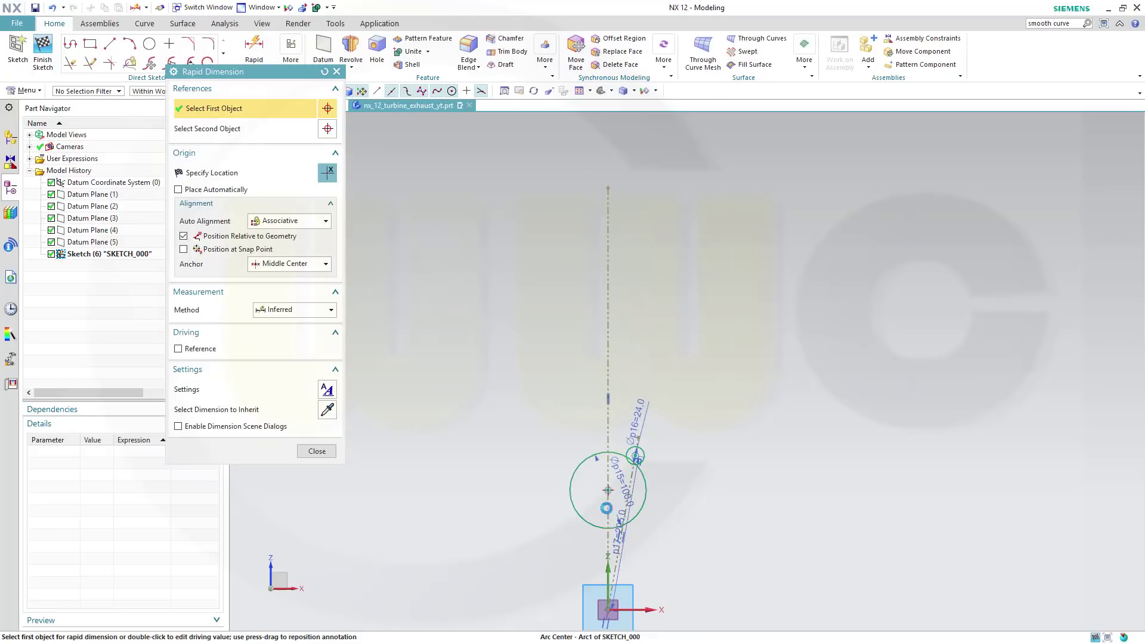
left_click(608, 609)
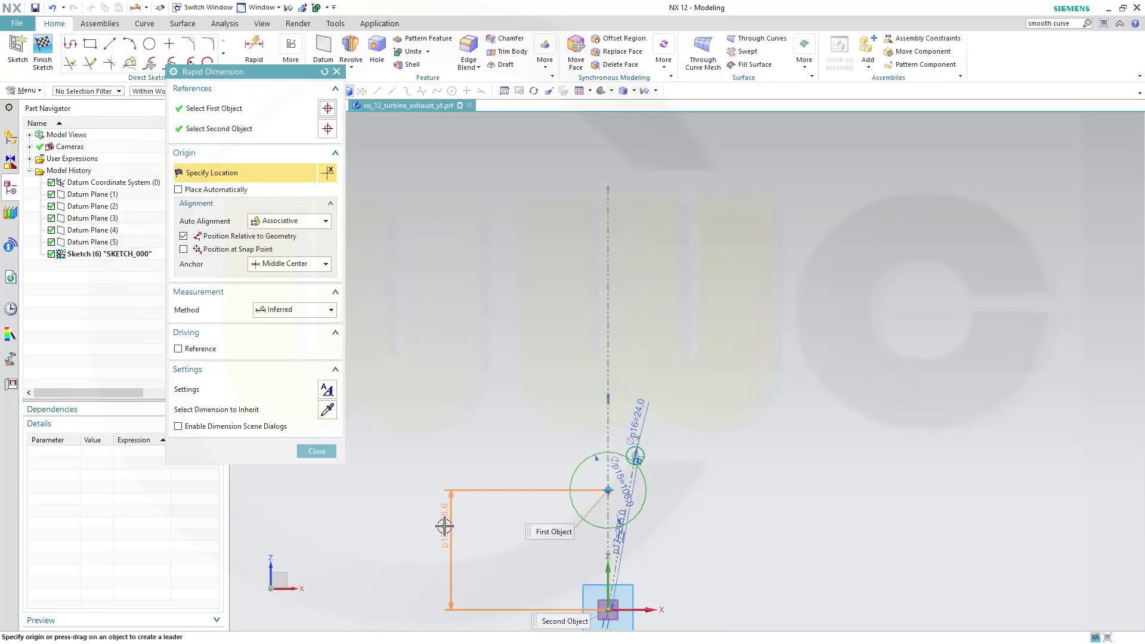
left_click(443, 525)
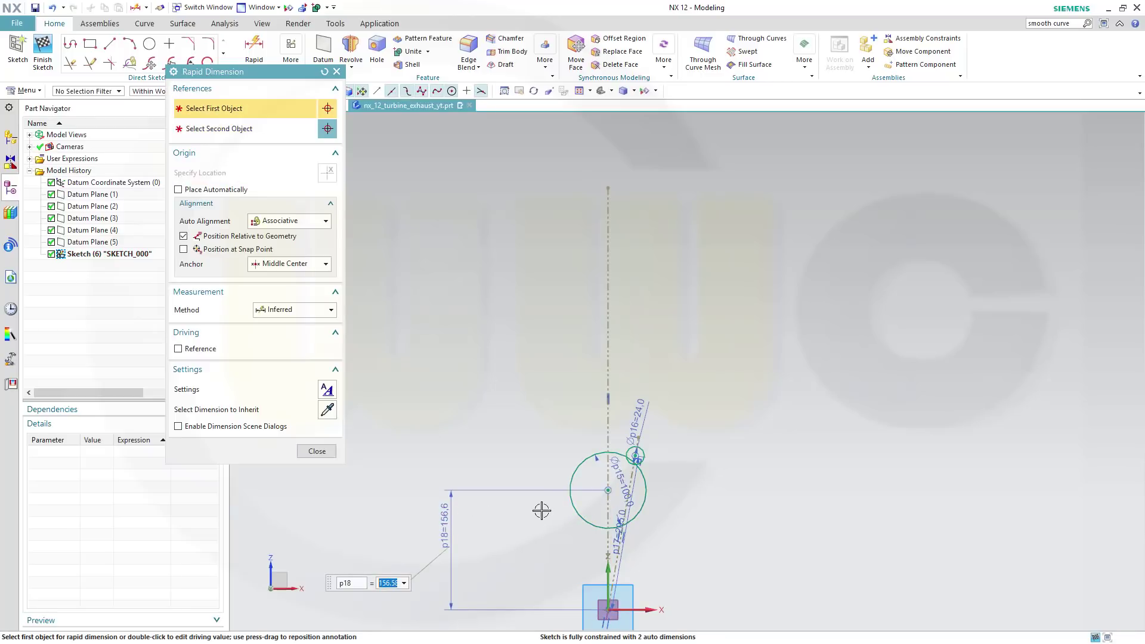
type("3")
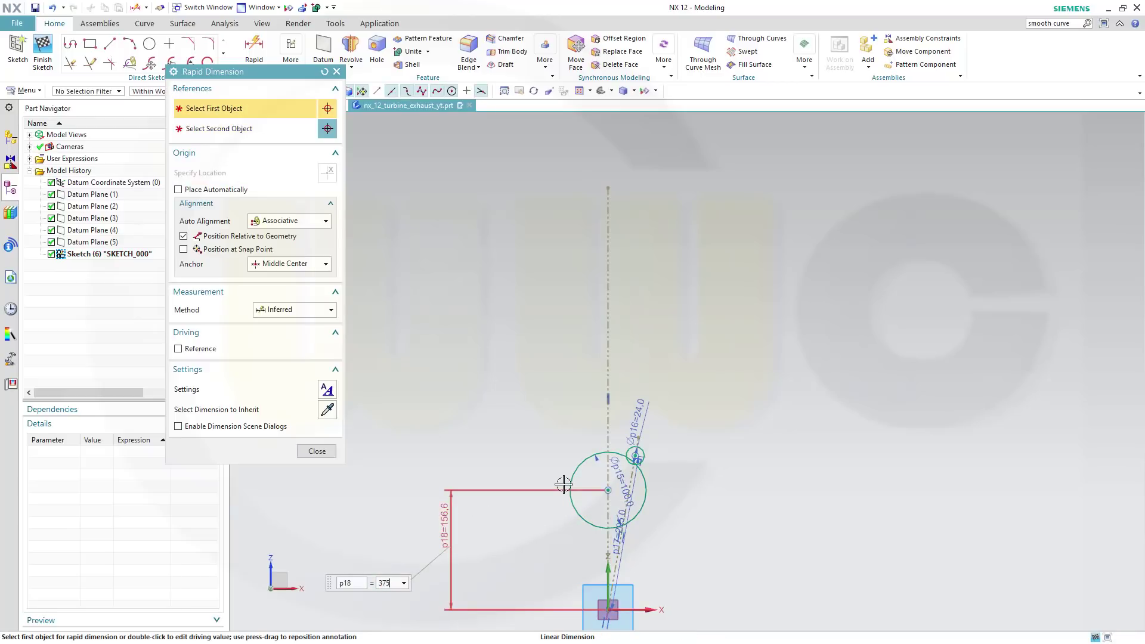
type("75")
key("Return")
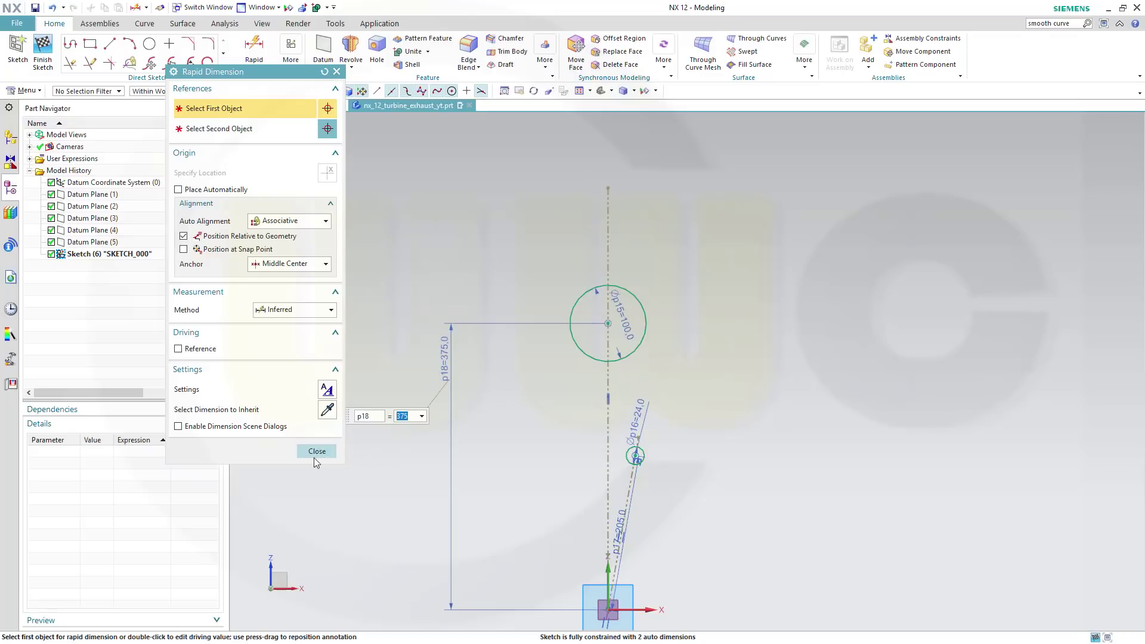
left_click(317, 451)
scroll(573, 507, "up", 2)
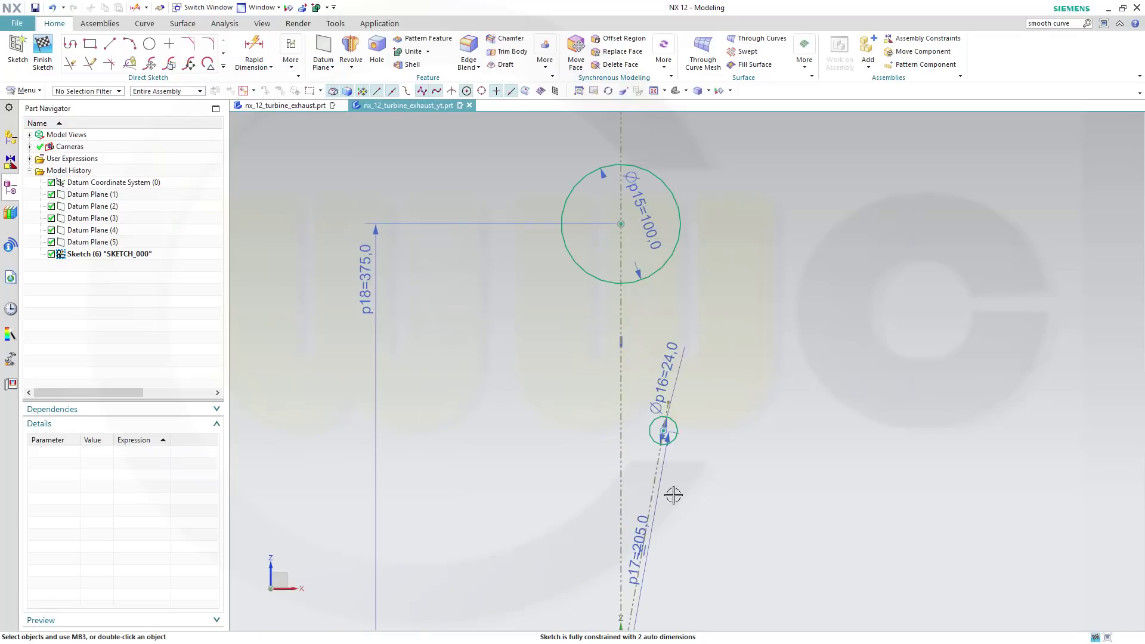
left_click(70, 62)
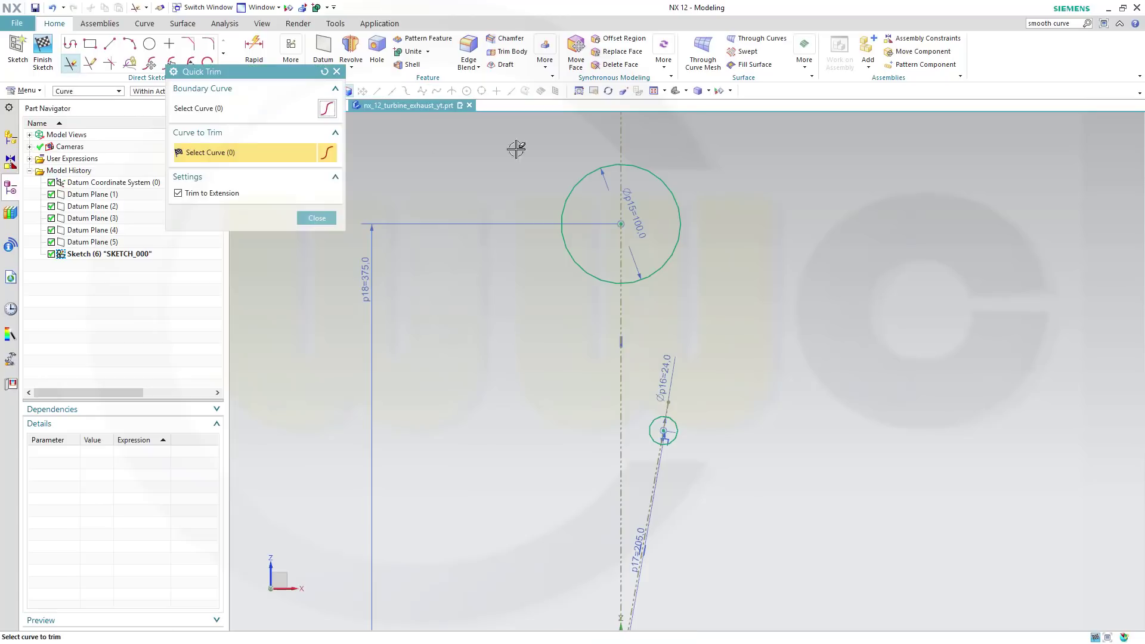
scroll(734, 483, "up", 5)
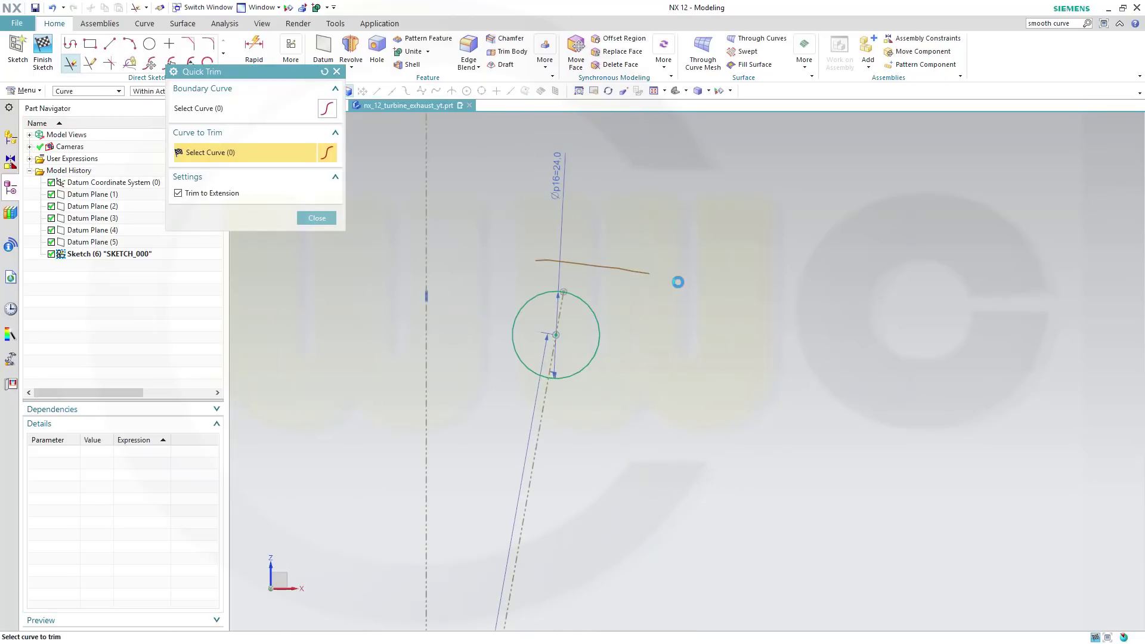
scroll(662, 280, "down", 2)
left_click(313, 224)
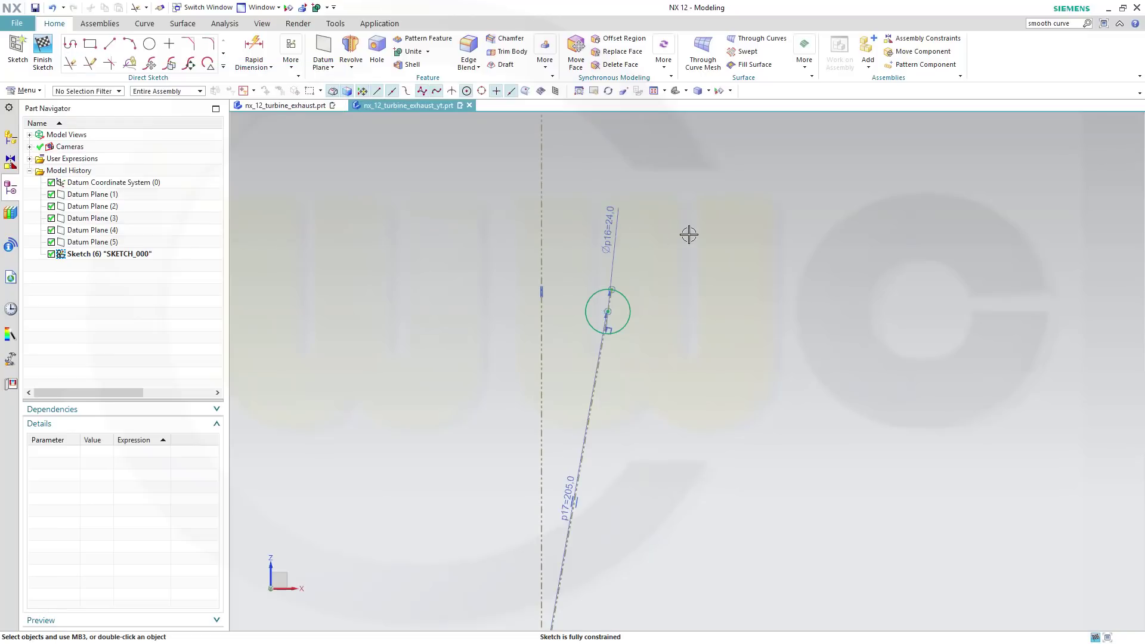
scroll(685, 232, "down", 2)
middle_click_drag(726, 226, 675, 405, "shift")
Step: Draw a line from above right of the large circle to below left of the small circle
left_click(110, 45)
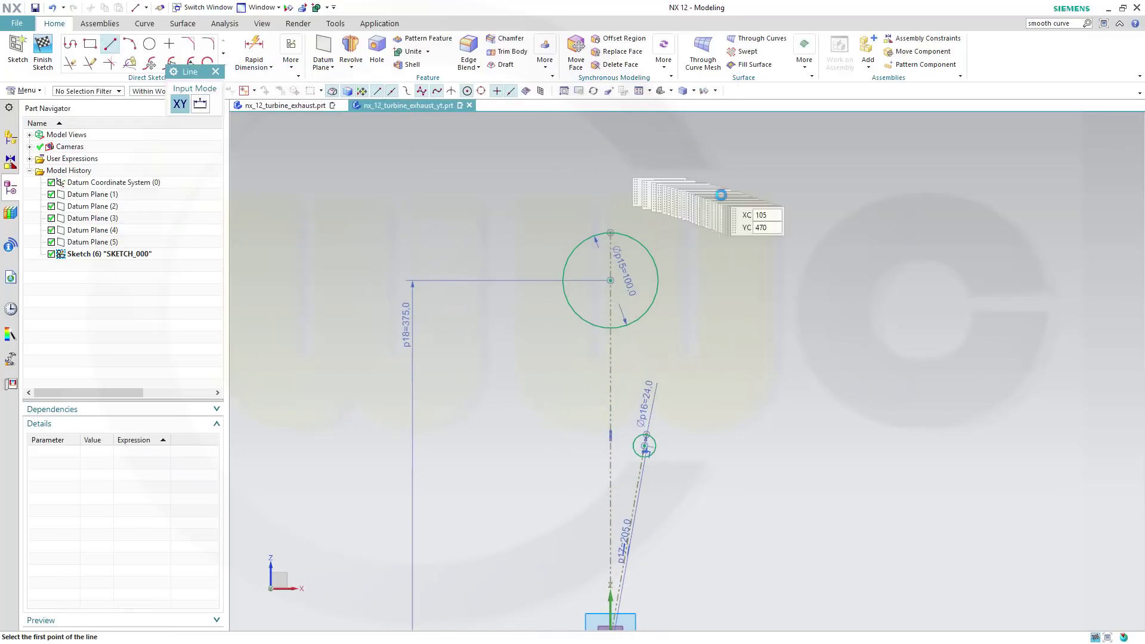
left_click(700, 215)
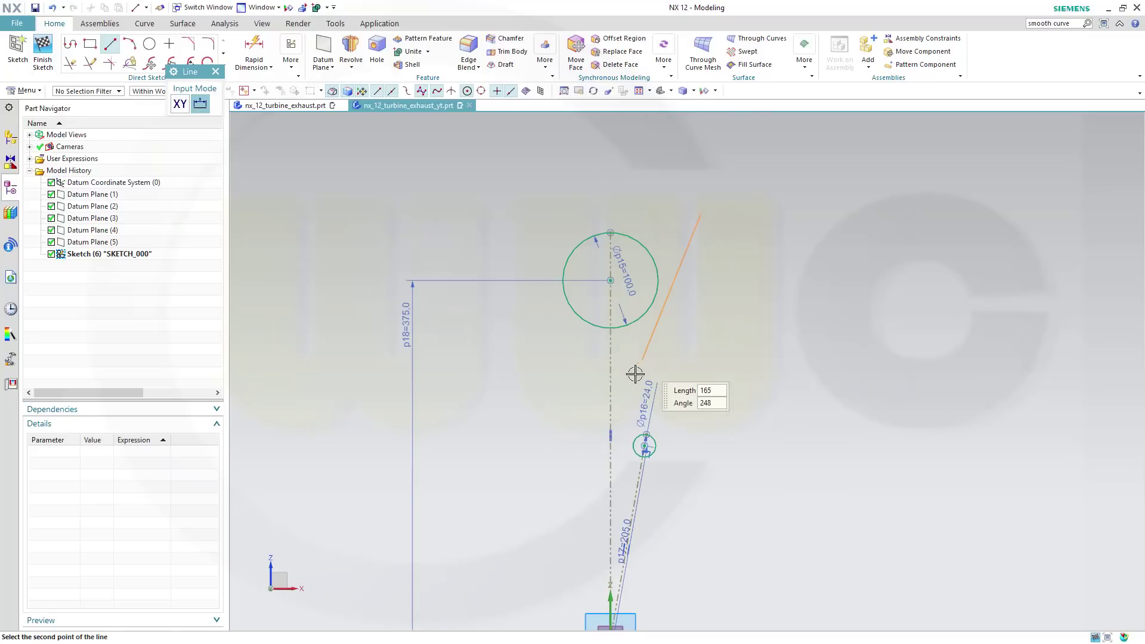
left_click(585, 486)
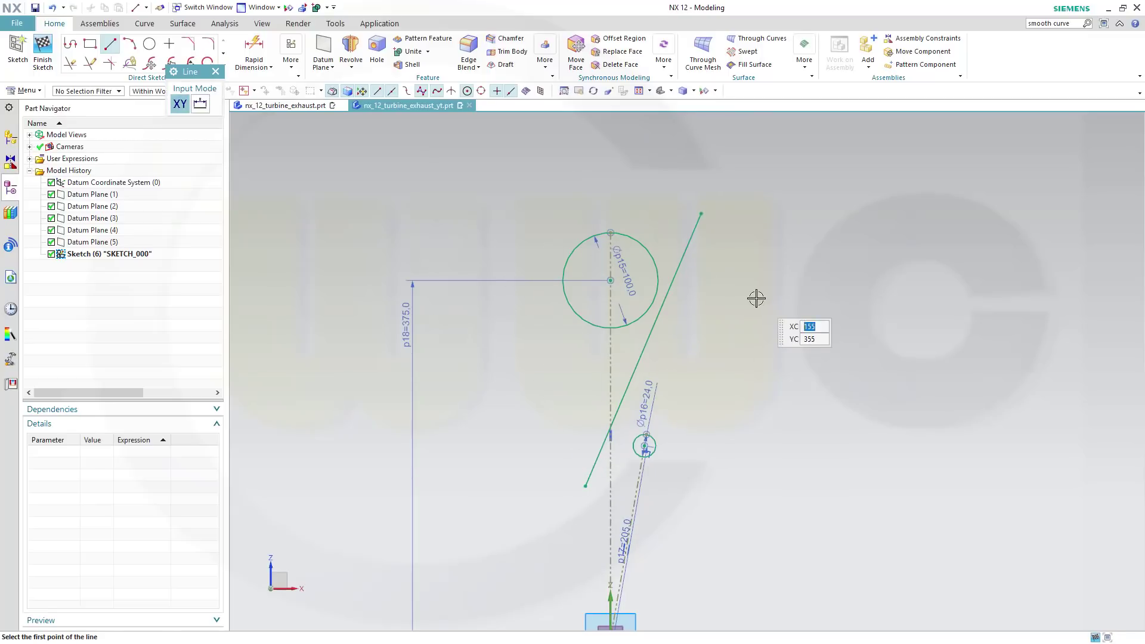
key("Escape")
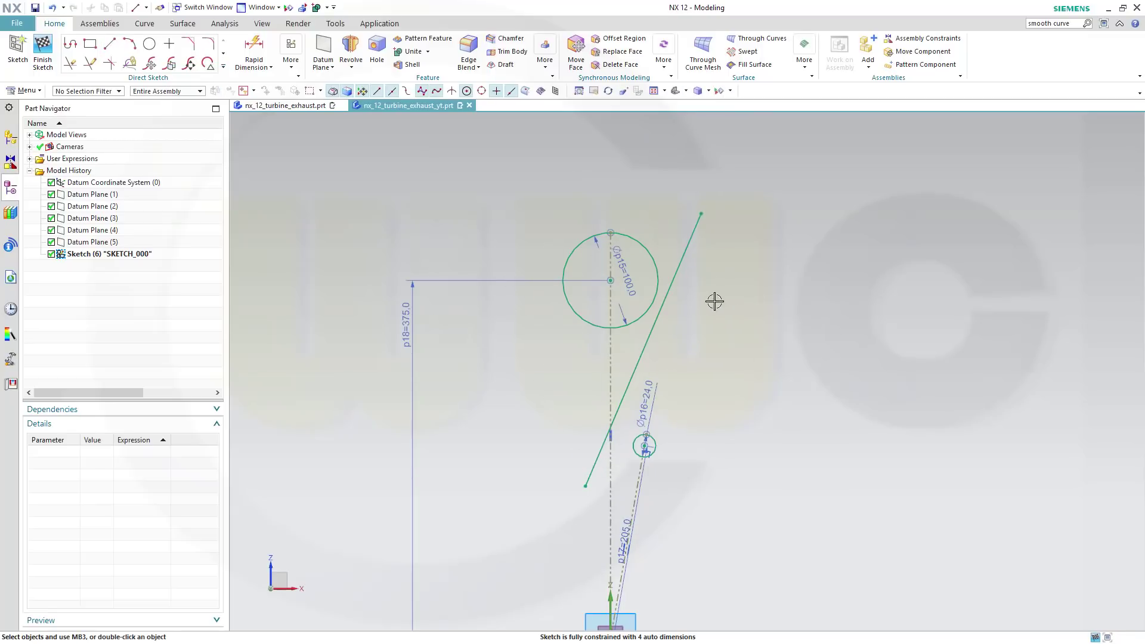
Step: Make the new line tangent to both the ⌀100 and ⌀24 circles
left_click(667, 293)
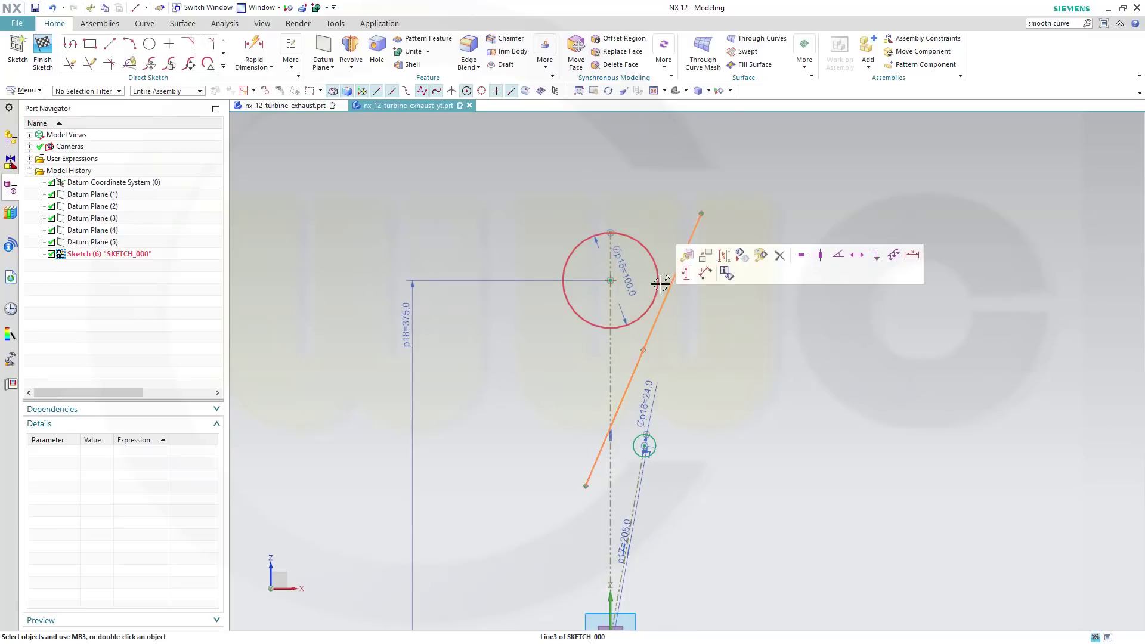
left_click(661, 272)
left_click(781, 256)
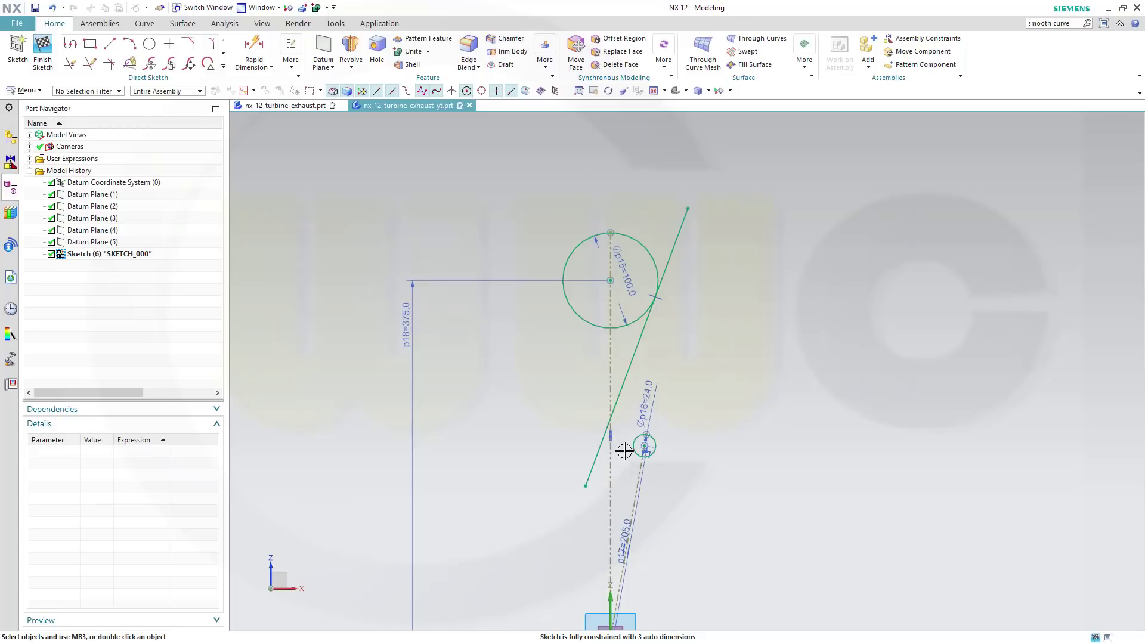
left_click(644, 443)
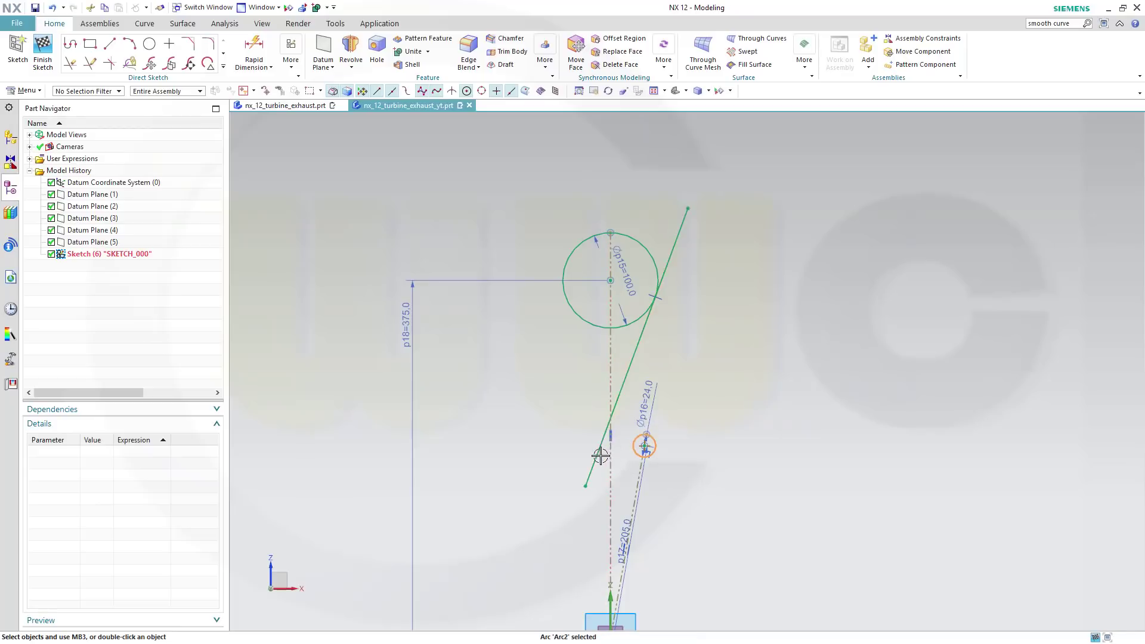
left_click(598, 455)
left_click(726, 439)
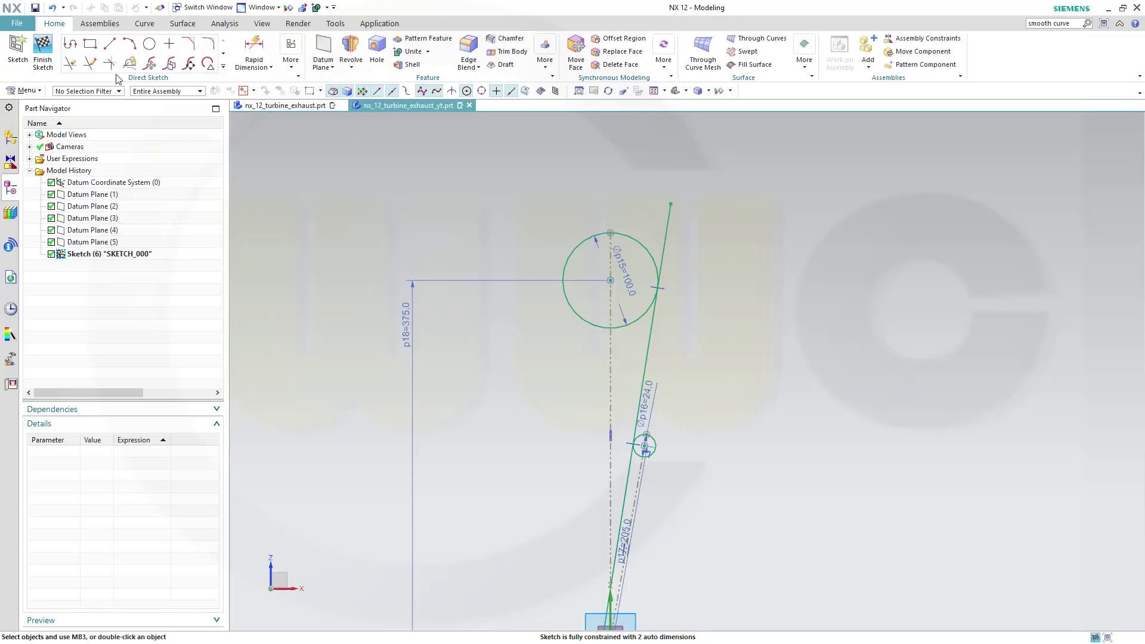
Step: Quick Trim the line overhang, the small circle's right side and the large circle's lower arcs
left_click(69, 63)
left_click_drag(621, 193, 693, 242)
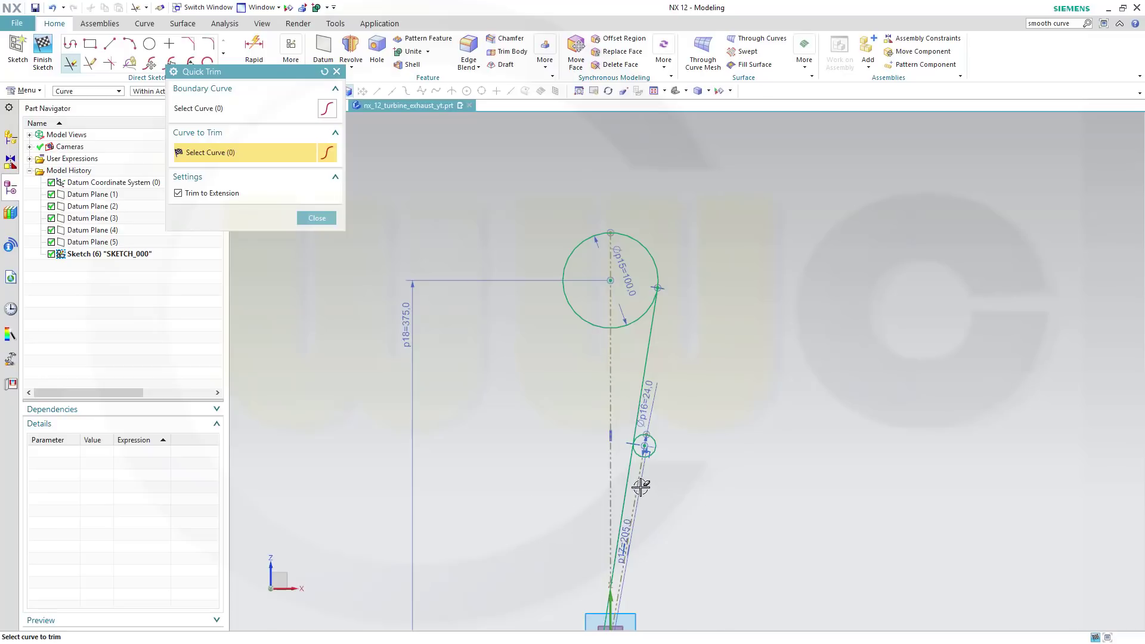
left_click(625, 488)
scroll(639, 468, "down", 4)
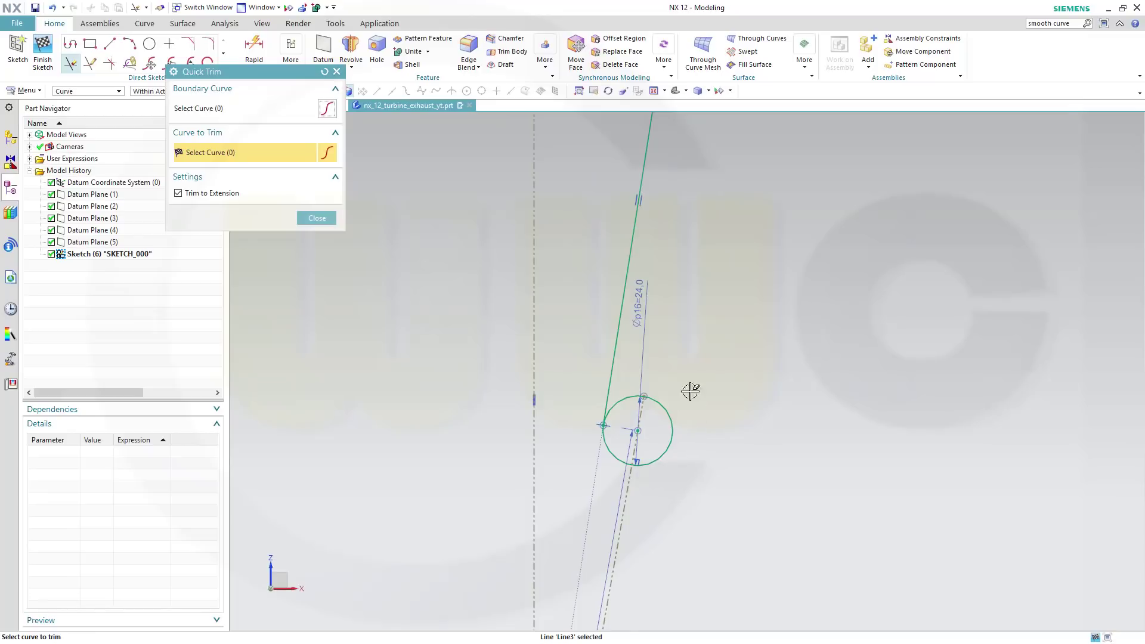
left_click(673, 417)
scroll(692, 388, "down", 2)
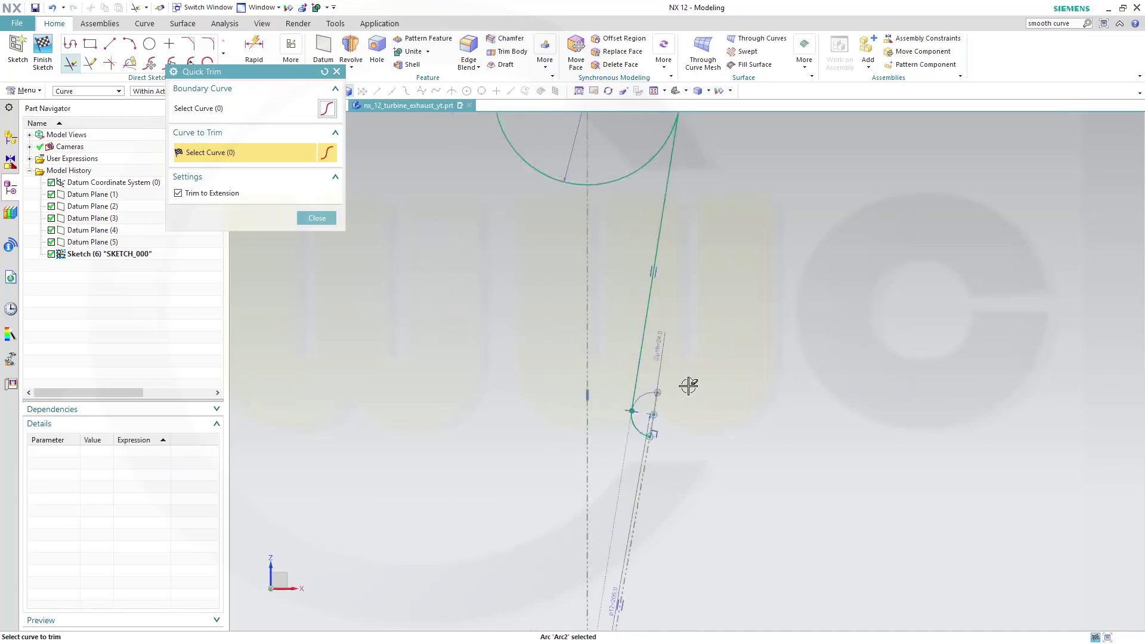
scroll(722, 239, "down", 2)
middle_click_drag(743, 216, 697, 349, "shift")
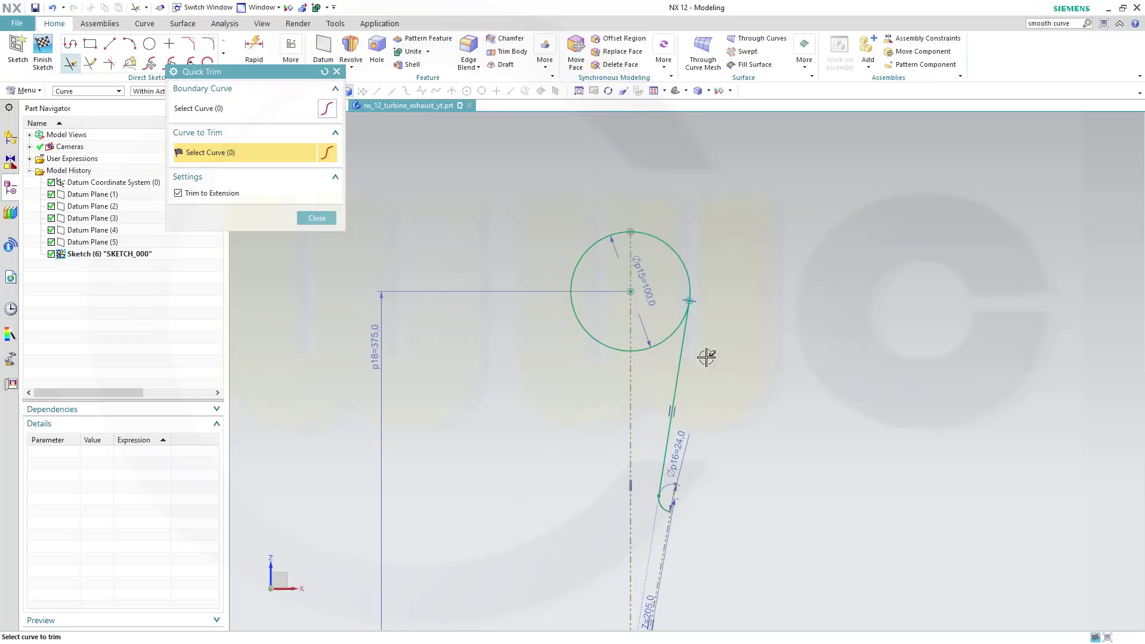
left_click(588, 300)
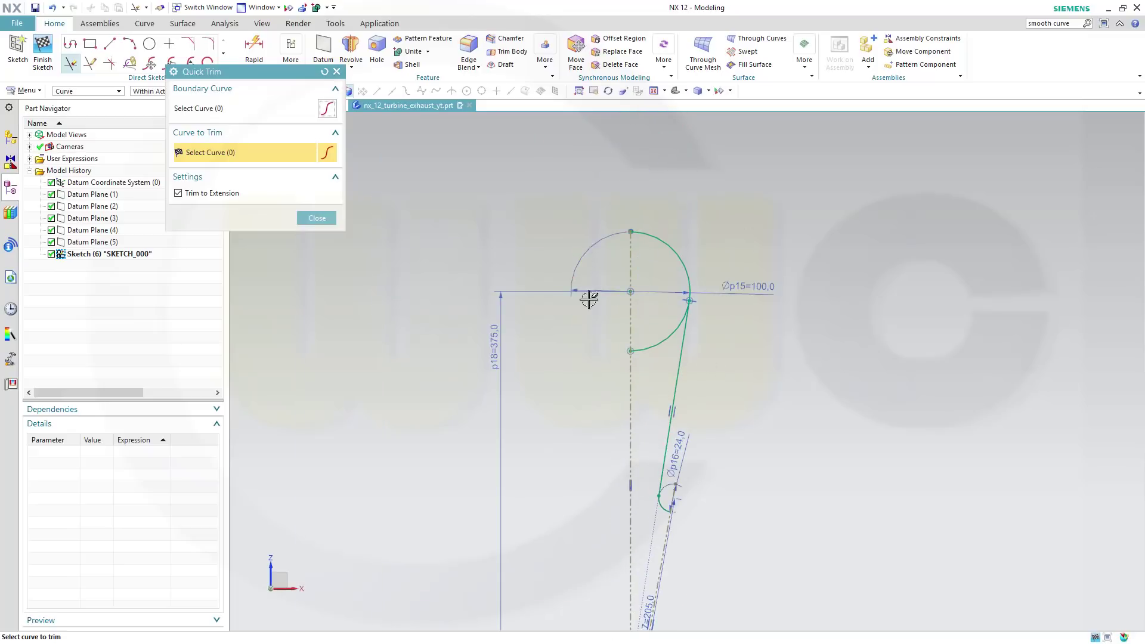
left_click(661, 337)
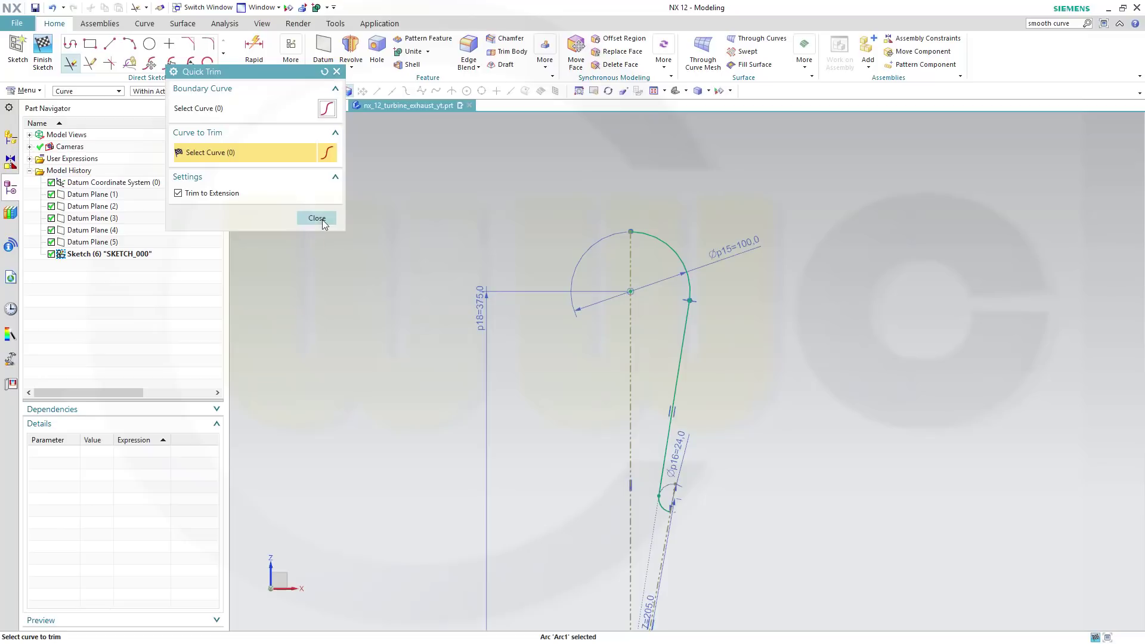
left_click(318, 218)
scroll(757, 390, "up", 2)
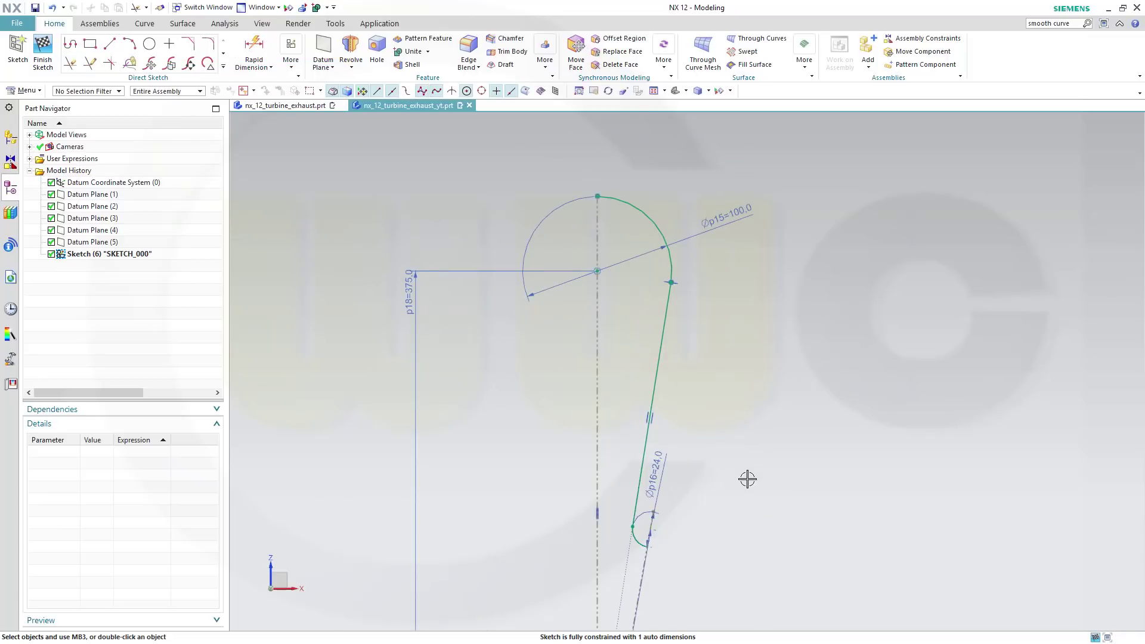
Step: Review the lobe profile's lower end and its large top arc
mouse_move(746, 532)
middle_mouse_down("shift")
mouse_move(762, 496)
mouse_move(791, 289)
middle_mouse_up("shift")
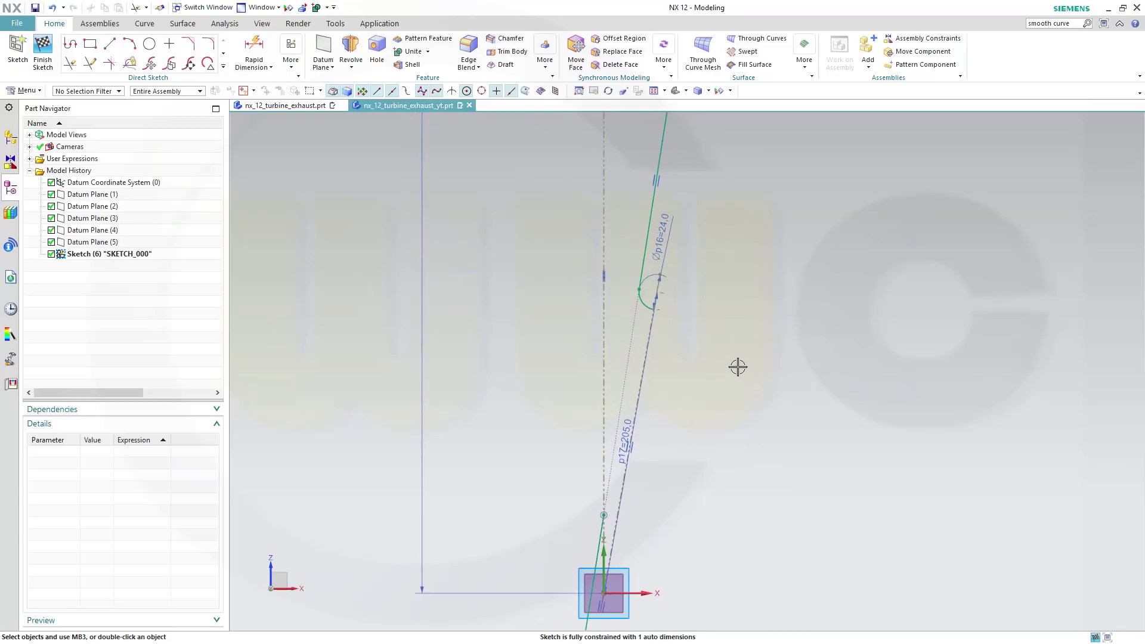
scroll(737, 364, "down", 2)
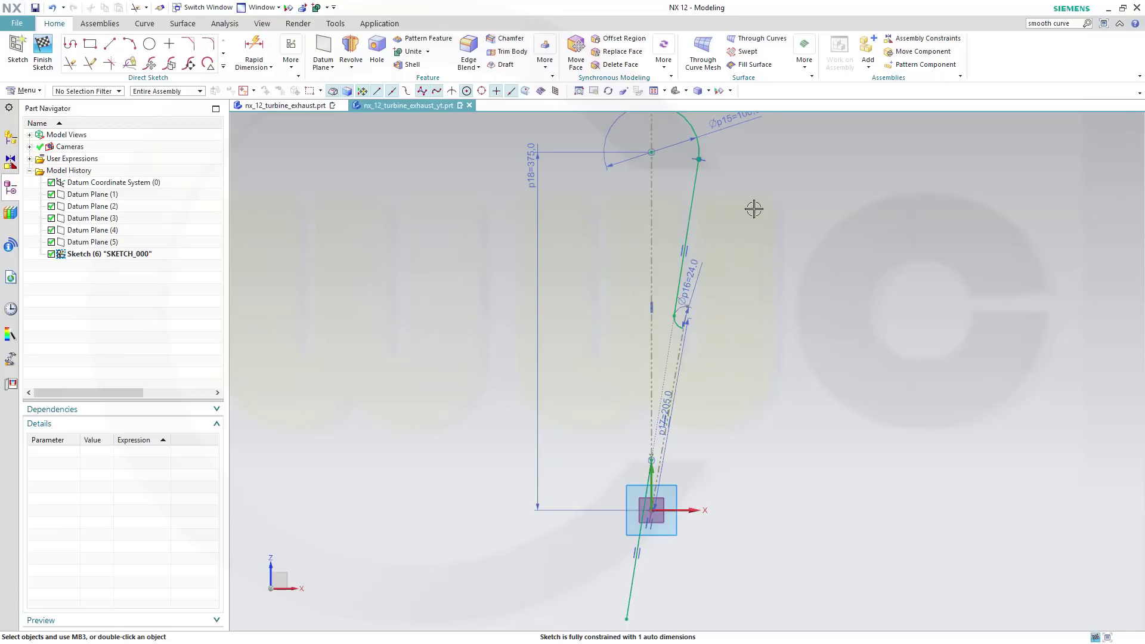
mouse_move(755, 211)
middle_mouse_down("shift")
mouse_move(744, 306)
mouse_move(742, 292)
middle_mouse_up("shift")
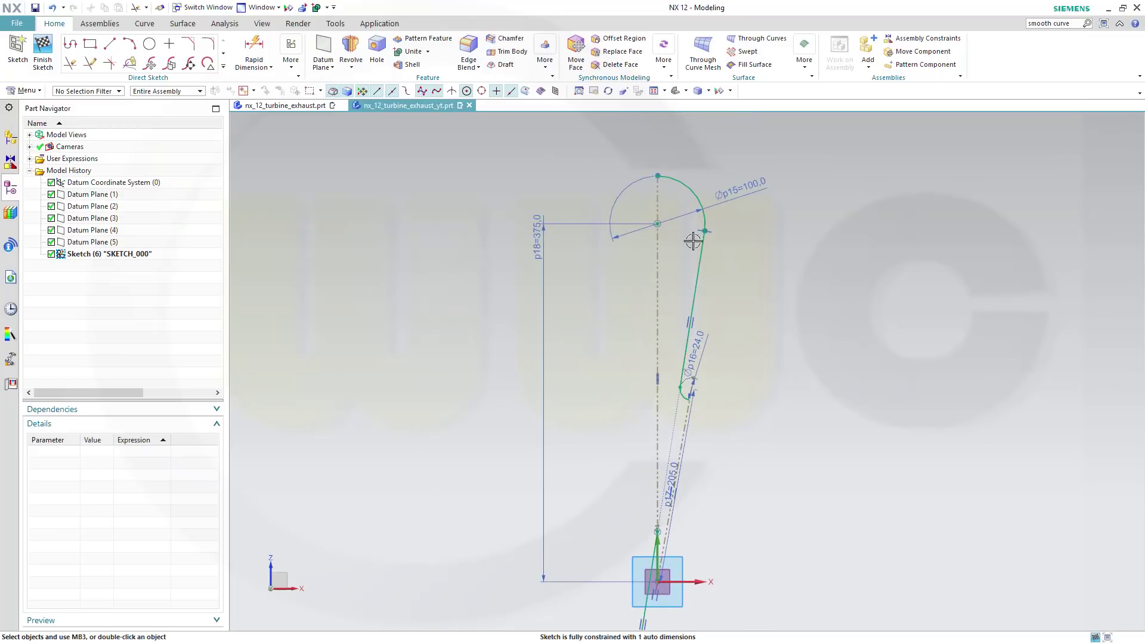
right_click(657, 223)
key("Escape")
scroll(706, 408, "up", 5)
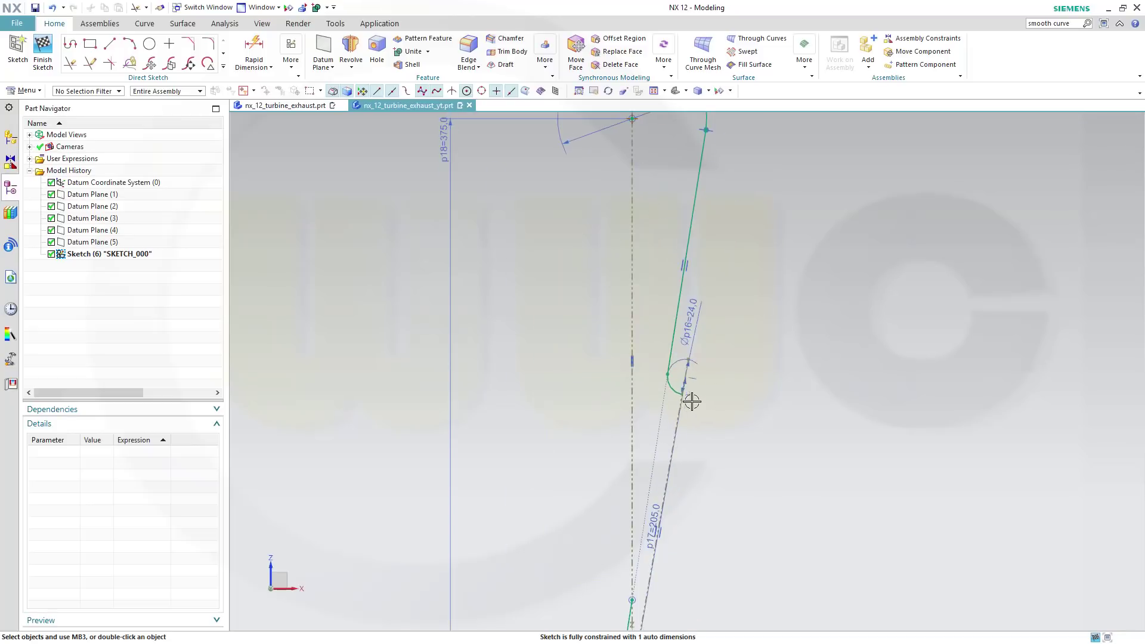
scroll(685, 384, "down", 2)
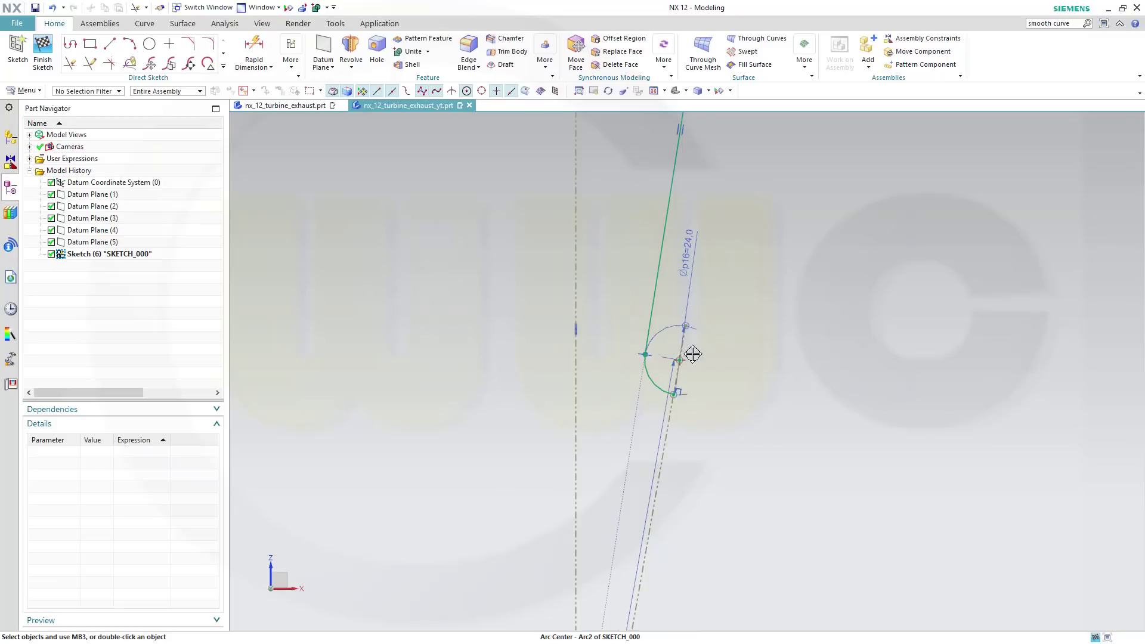
scroll(746, 406, "down", 3)
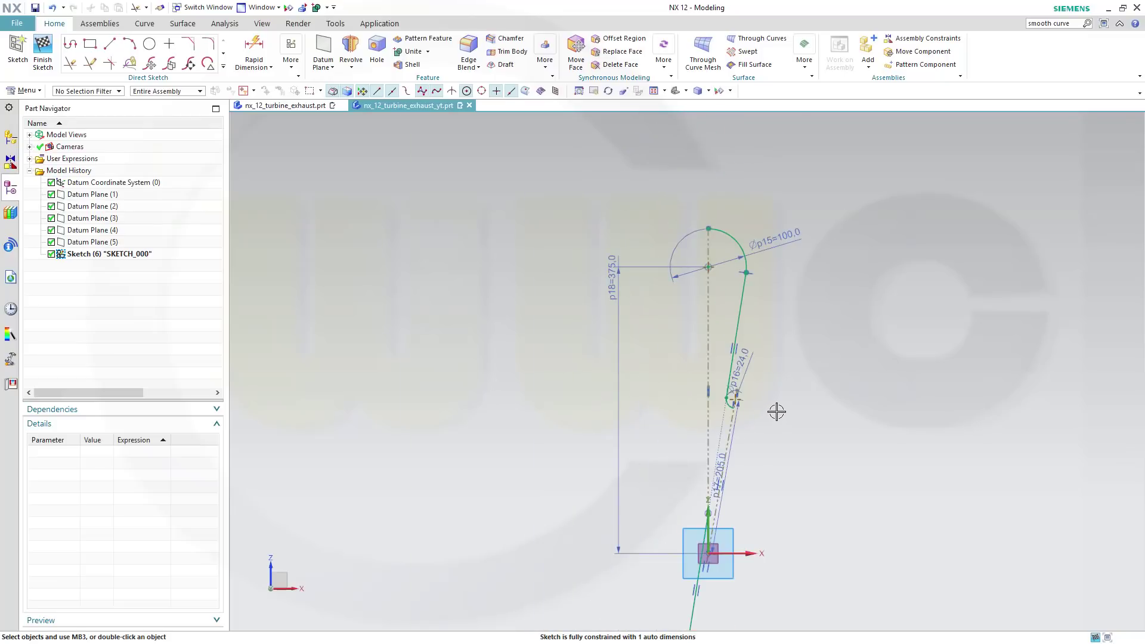
scroll(773, 433, "up", 4)
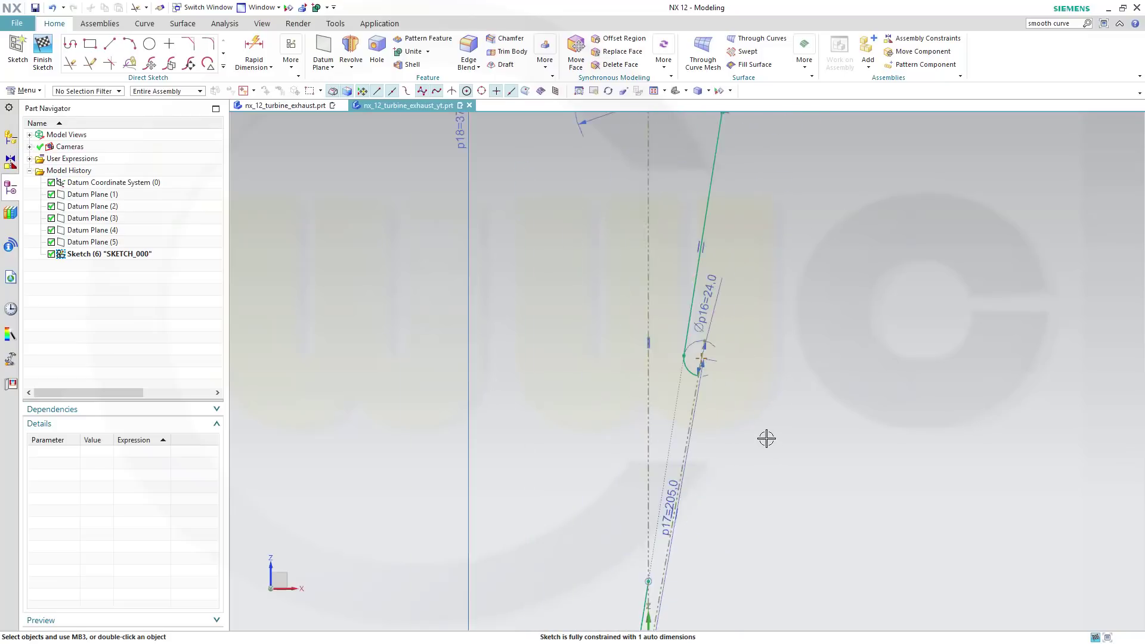
scroll(743, 484, "down", 2)
scroll(743, 484, "down", 1)
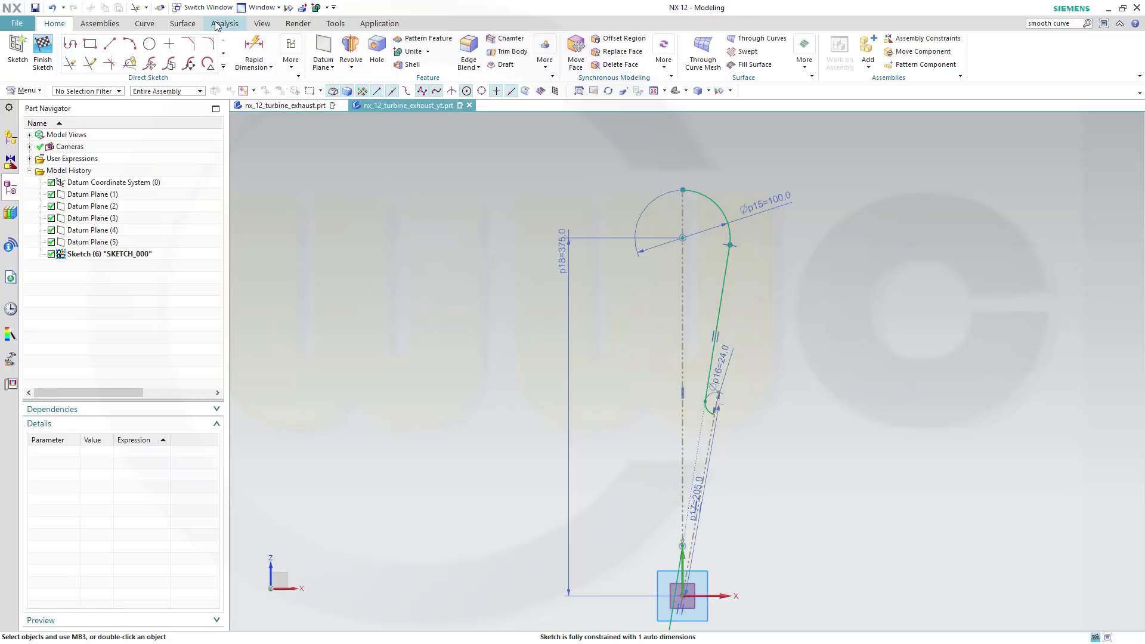
Step: Check the constraints on Arc1 in the Relations Browser
left_click(295, 72)
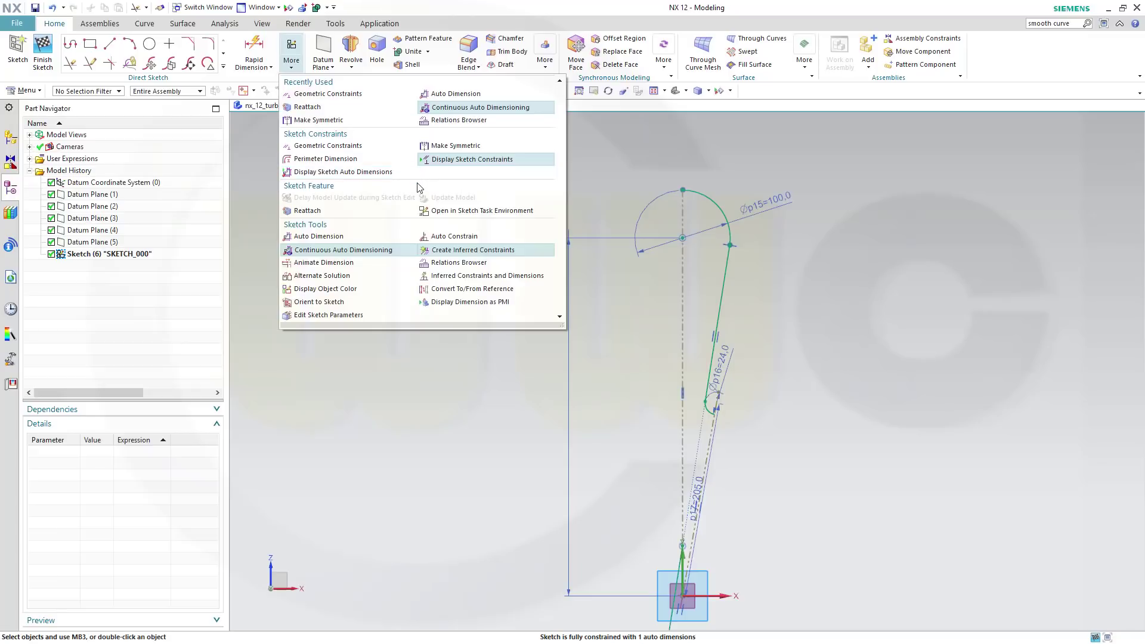
left_click(455, 265)
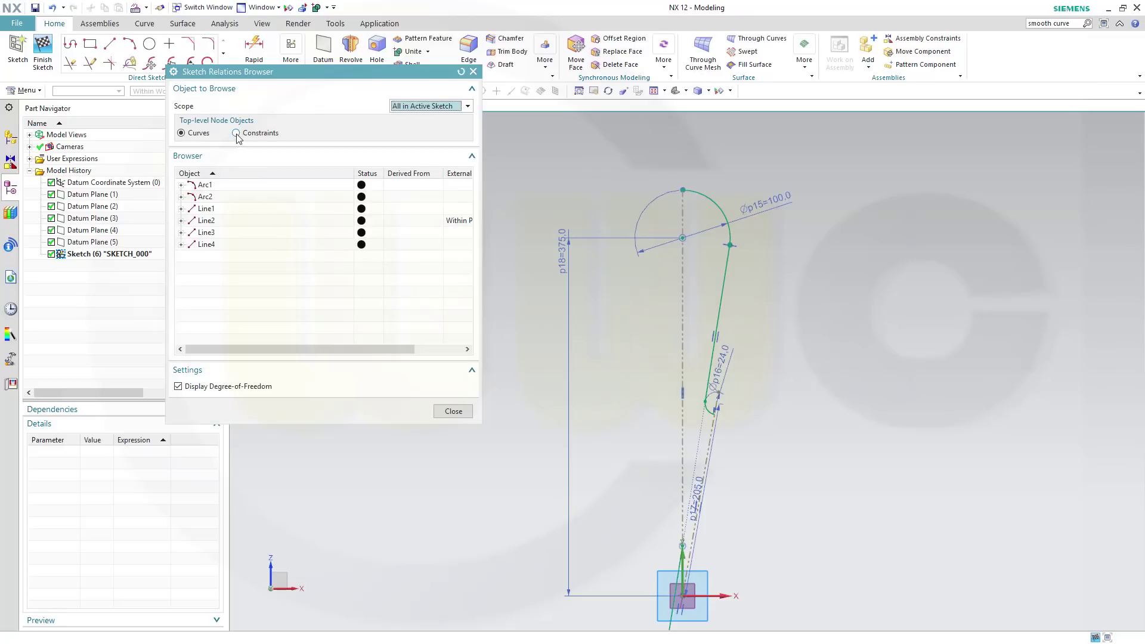
left_click(181, 185)
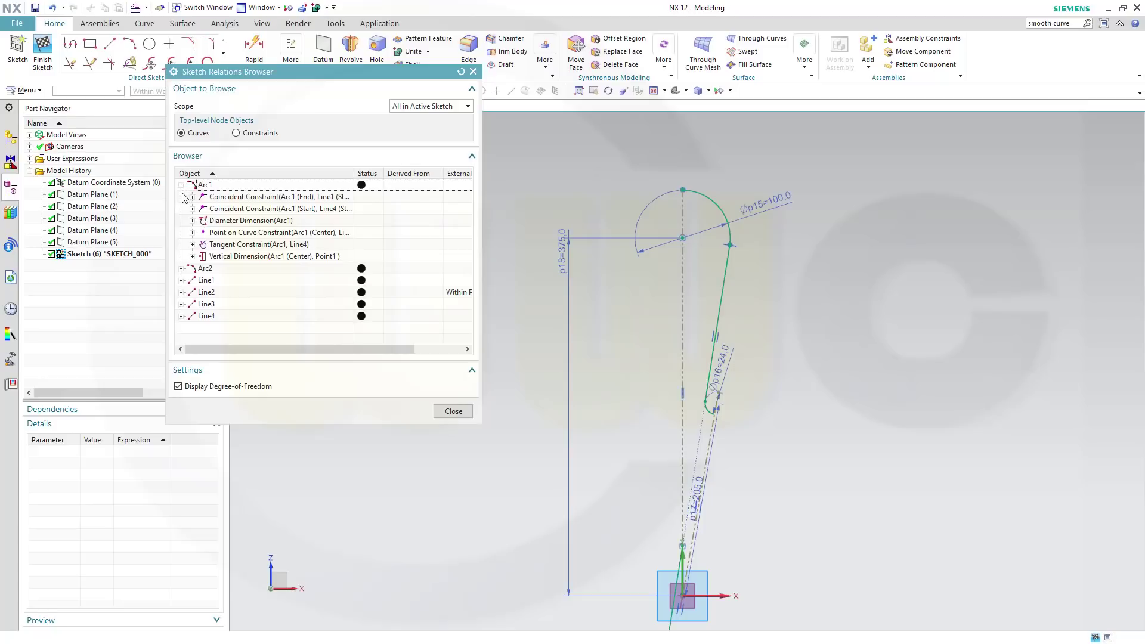
middle_click(440, 103)
Step: Display the sketch's automatic dimensions from the More gallery
left_click(272, 68)
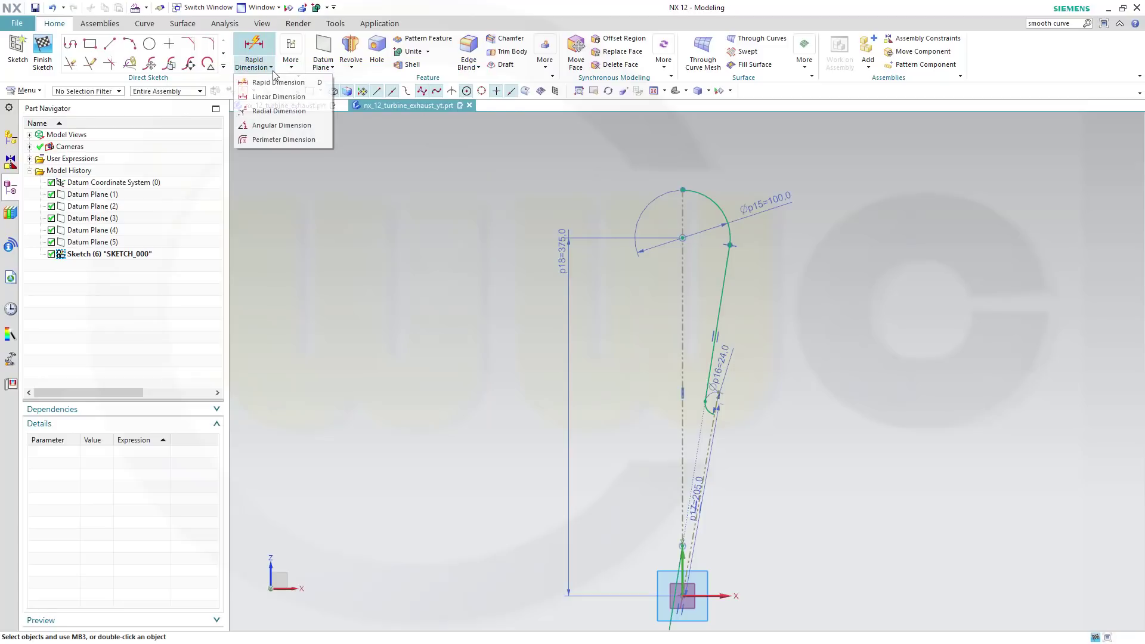
left_click(292, 70)
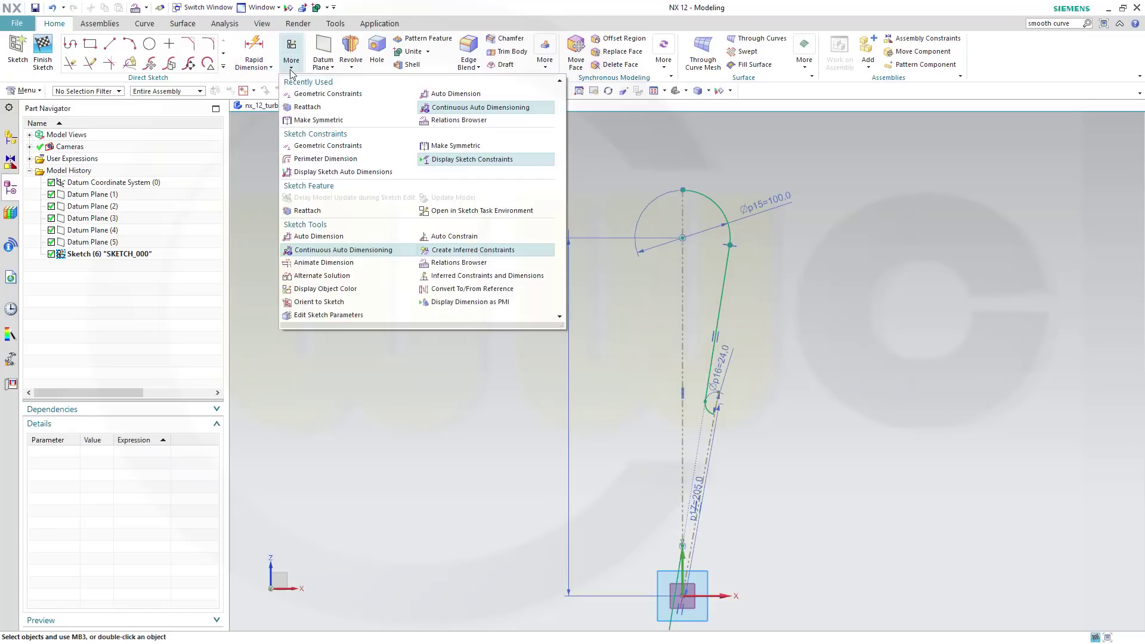
left_click(342, 173)
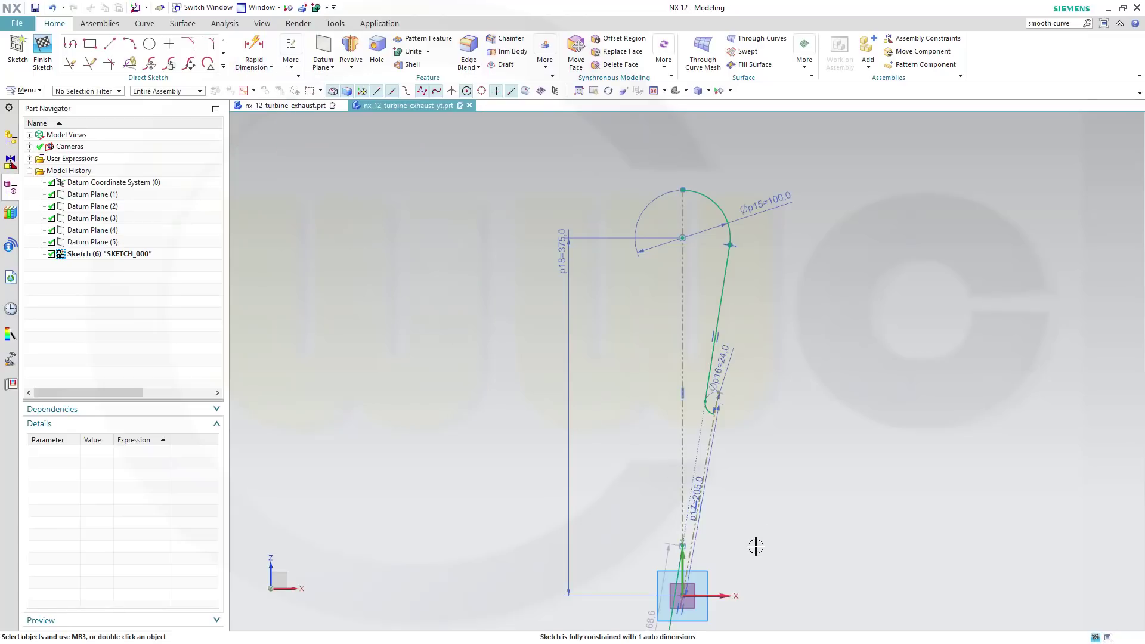
Step: Delete Line3 below the sketch origin along with its 168.6 auto dimension
mouse_move(756, 546)
middle_mouse_down("shift")
mouse_move(762, 409)
mouse_move(736, 338)
middle_mouse_up("shift")
scroll(724, 332, "up", 3)
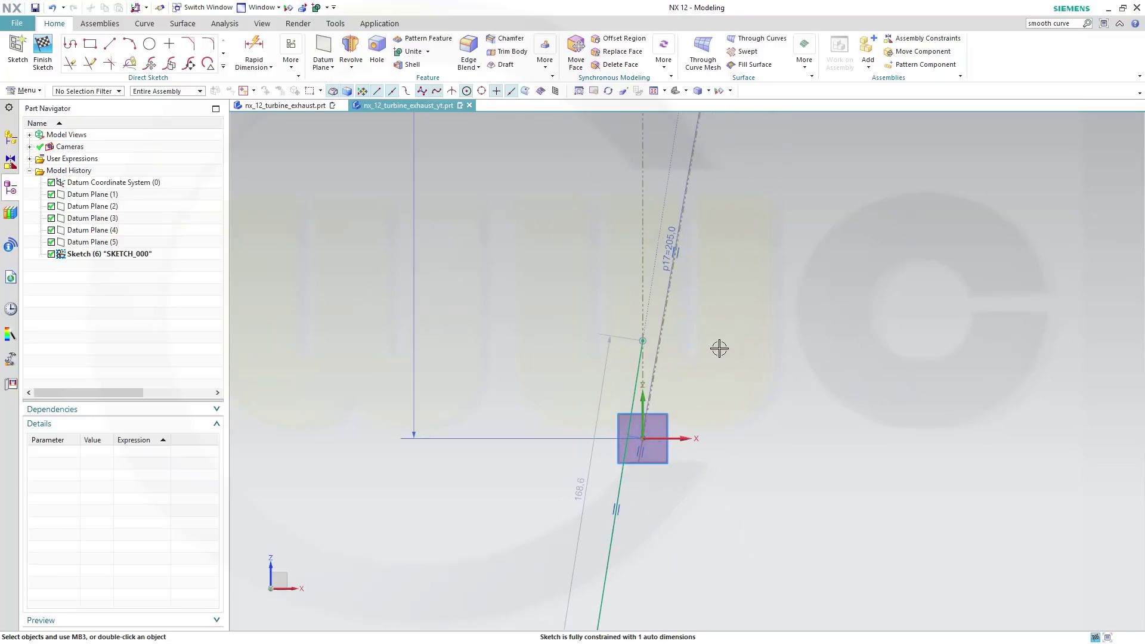
scroll(716, 352, "up", 1)
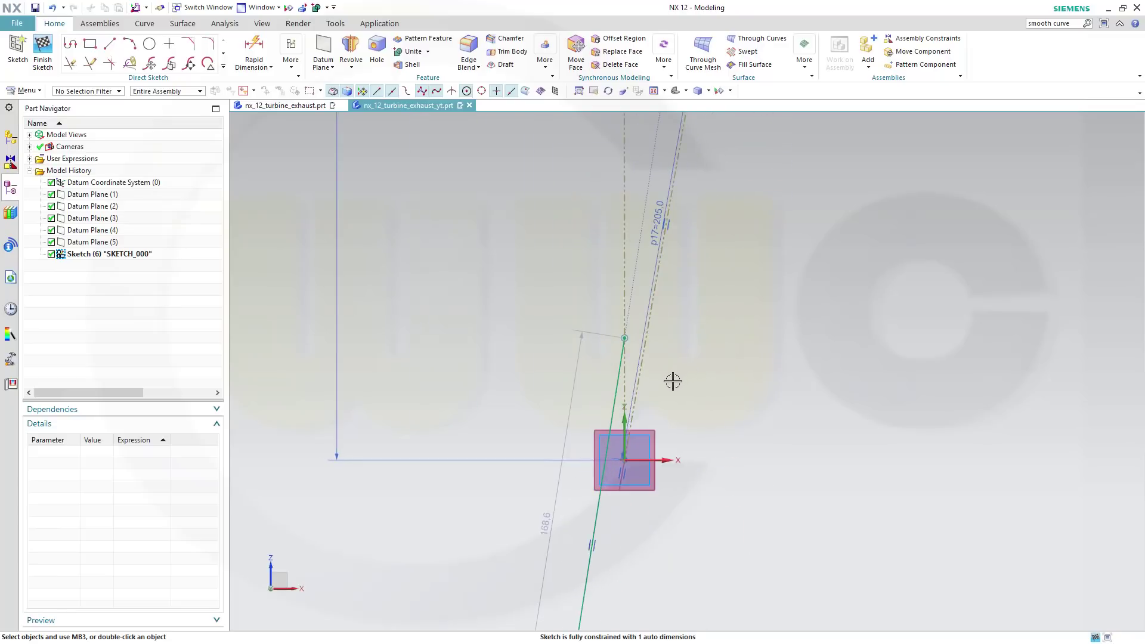
scroll(669, 382, "down", 1)
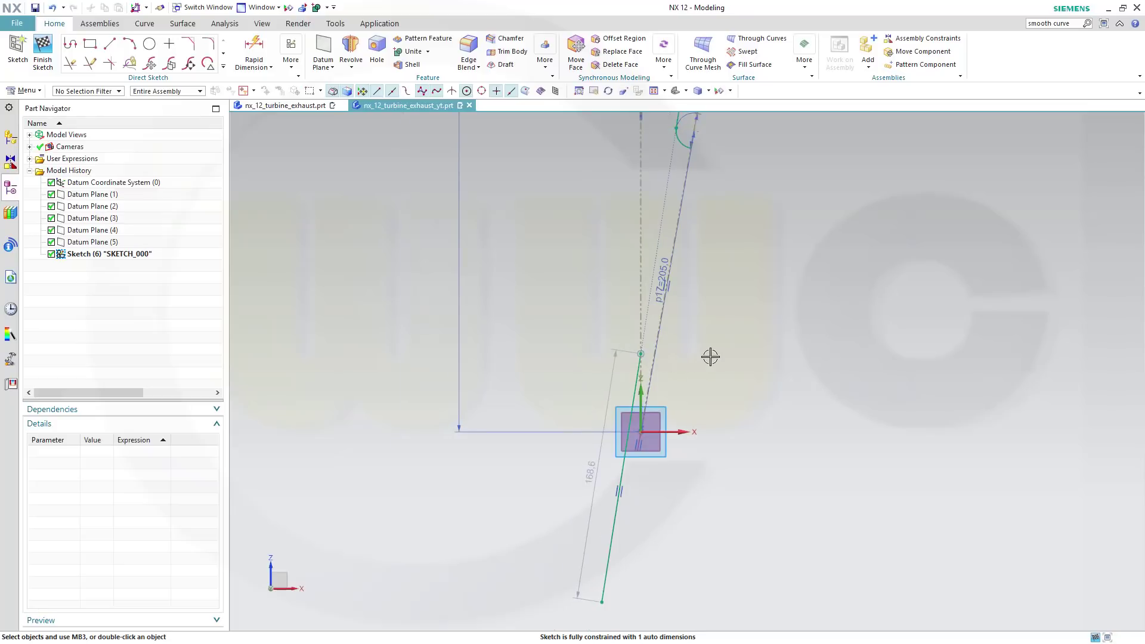
left_click(615, 550)
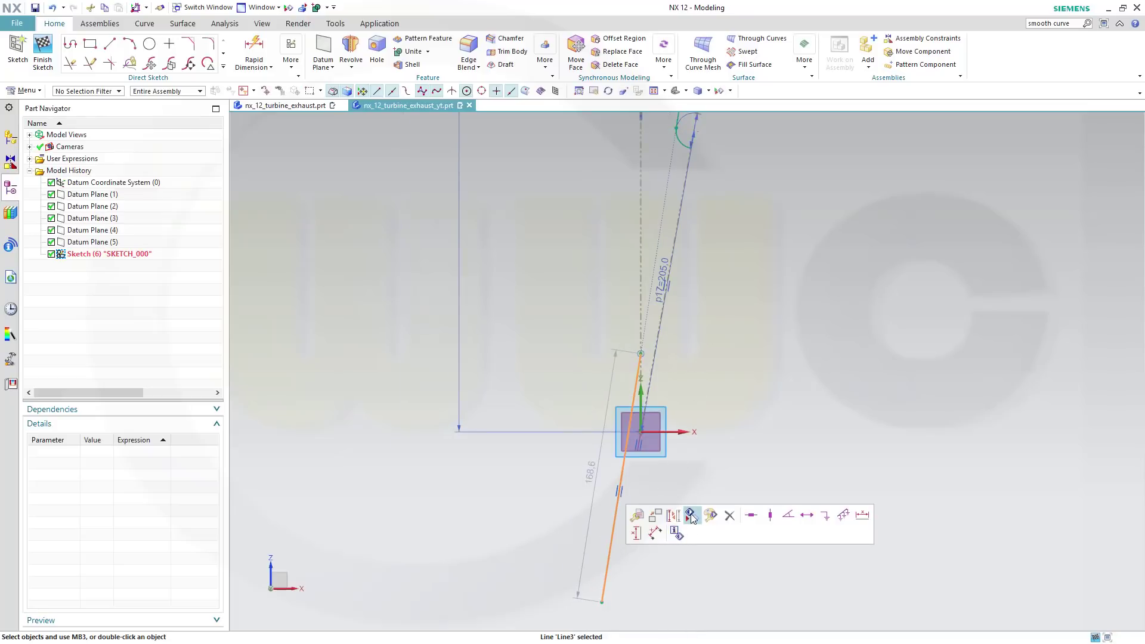
key("Delete")
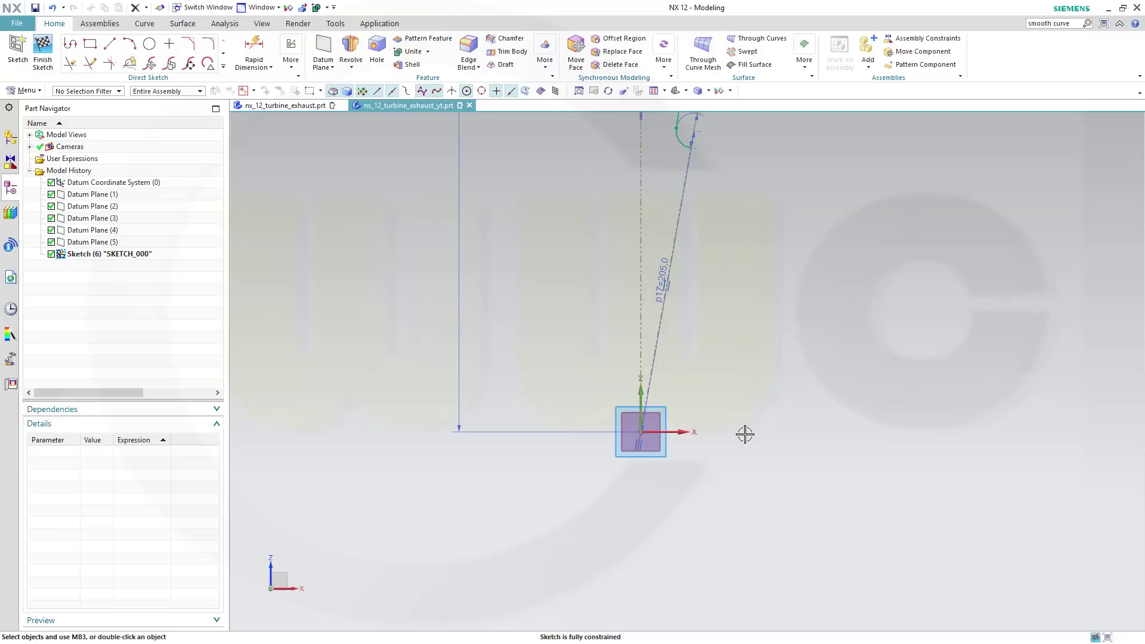
scroll(745, 432, "up", 1)
scroll(732, 406, "down", 3)
middle_click_drag(767, 276, 717, 423, "shift")
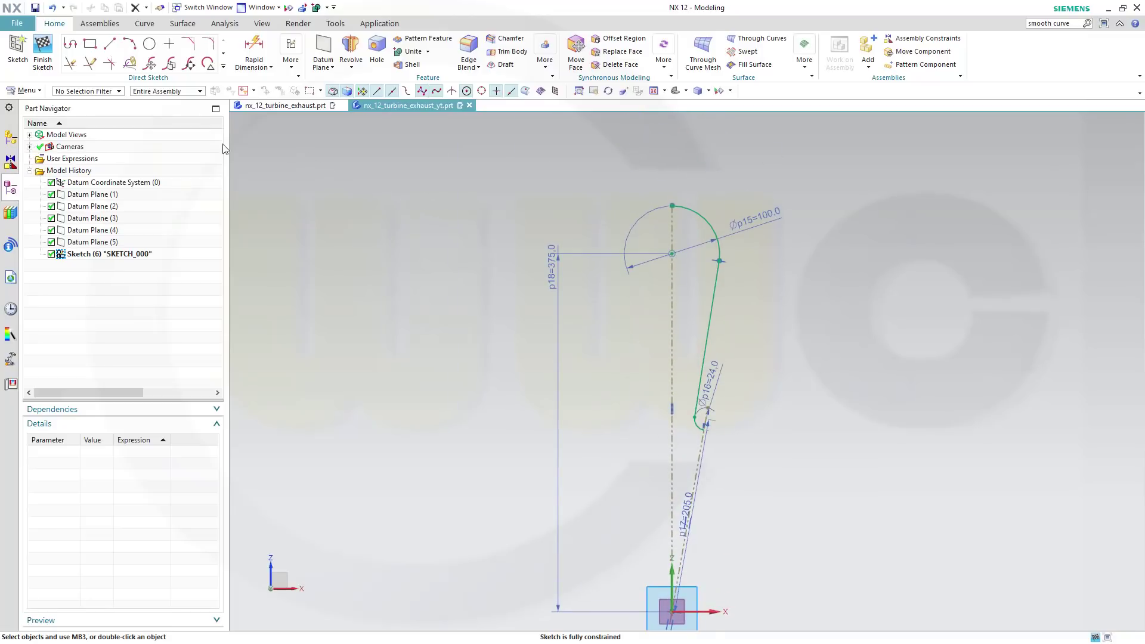
Step: Finish the sketch and extrude its feature curves until Datum Plane (1), creating Extrude (7)
left_click(43, 50)
mouse_move(717, 206)
middle_mouse_down("shift")
mouse_move(672, 430)
mouse_move(655, 446)
middle_mouse_up("shift")
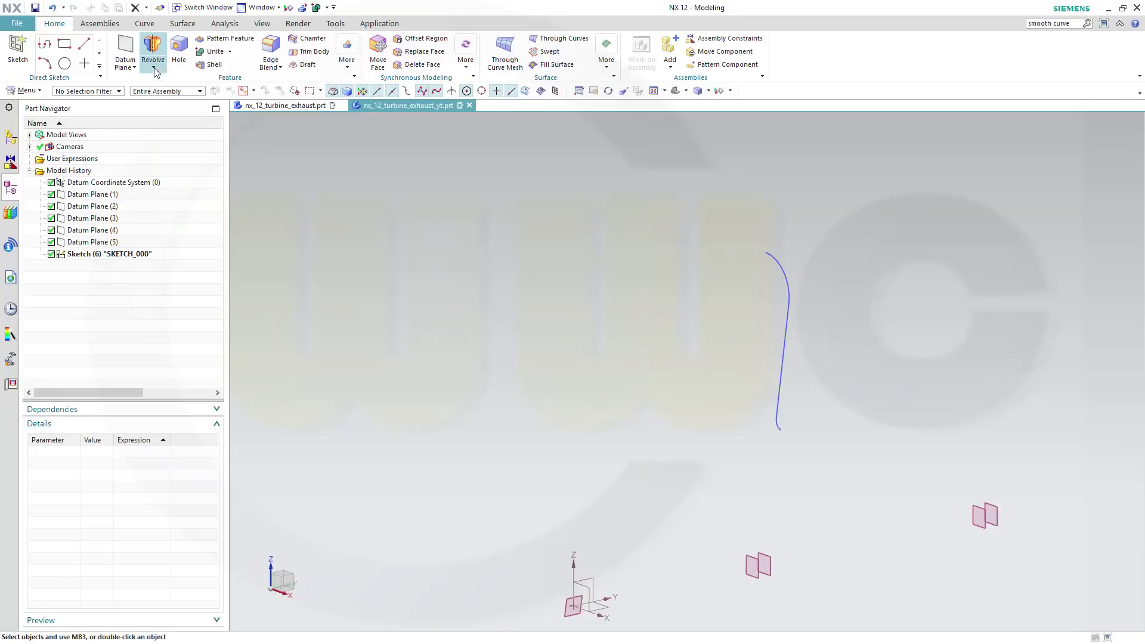
left_click(169, 82)
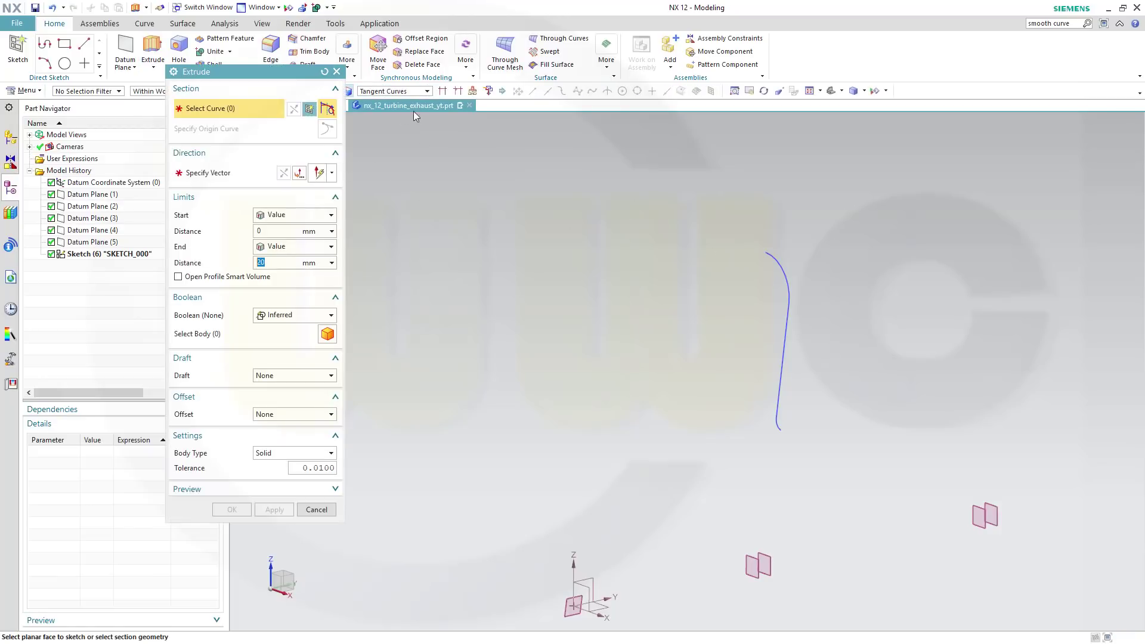
left_click(426, 91)
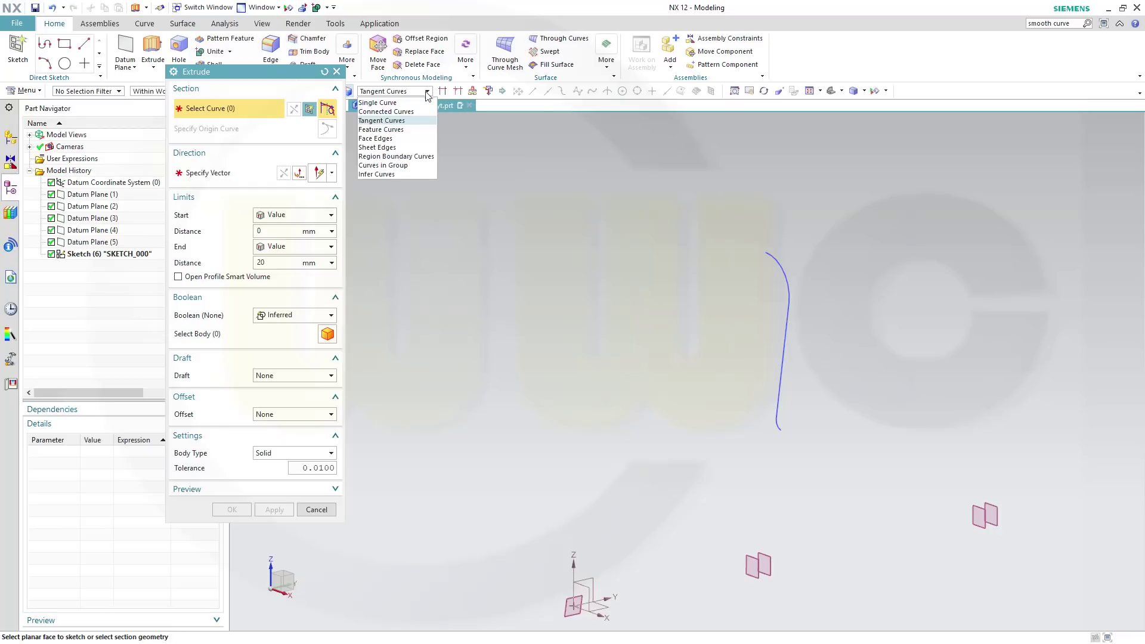
left_click(403, 130)
left_click(774, 258)
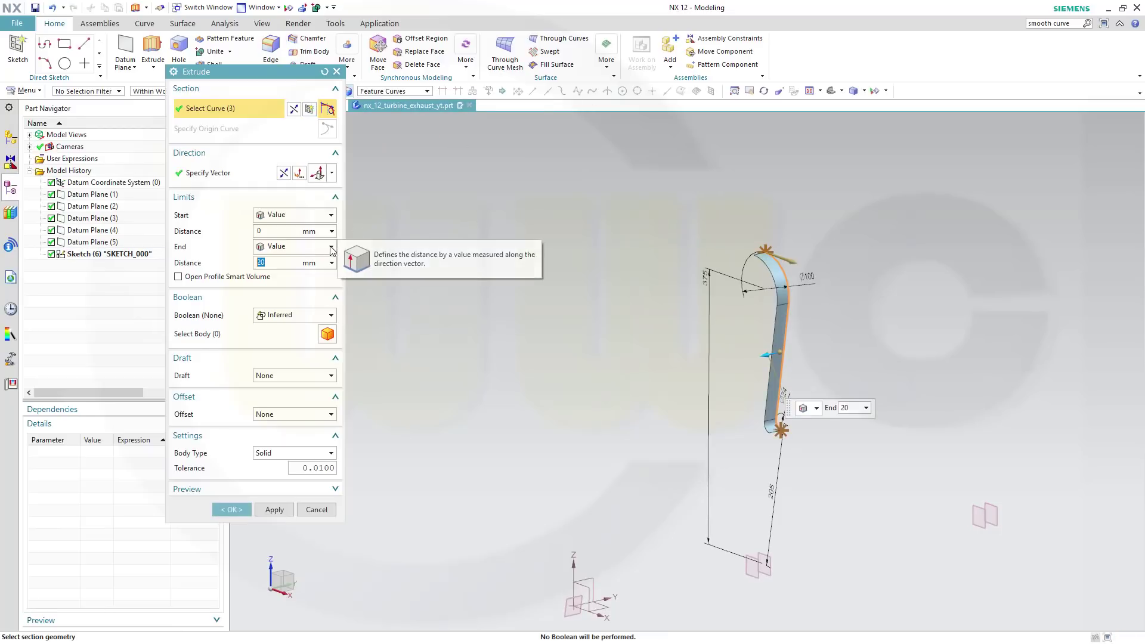
left_click(331, 247)
left_click(309, 296)
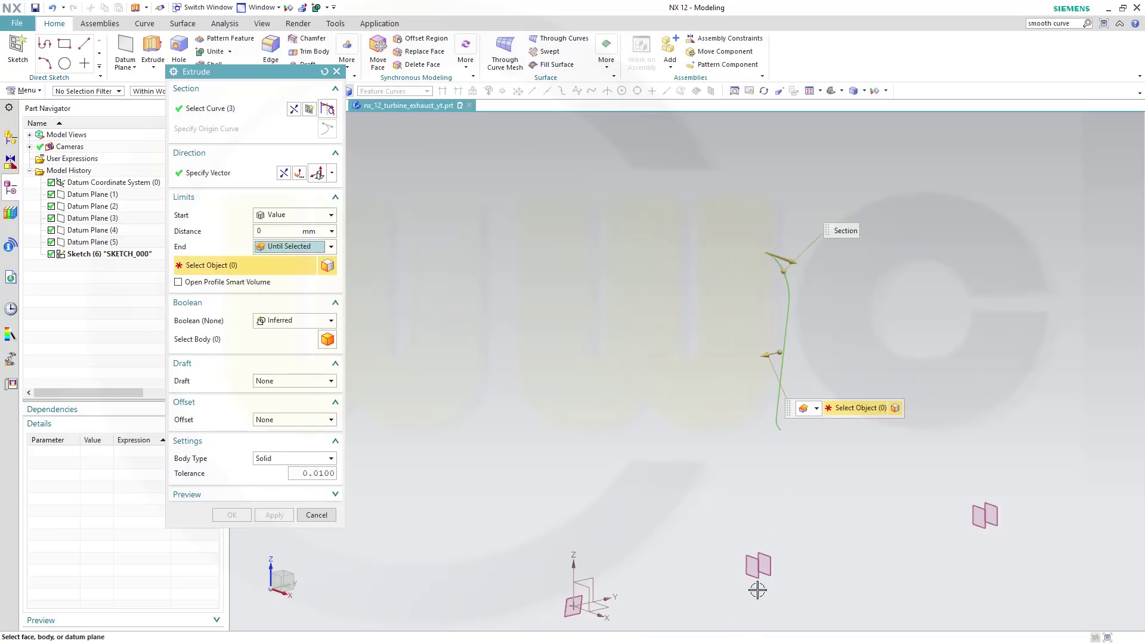
left_click(758, 580)
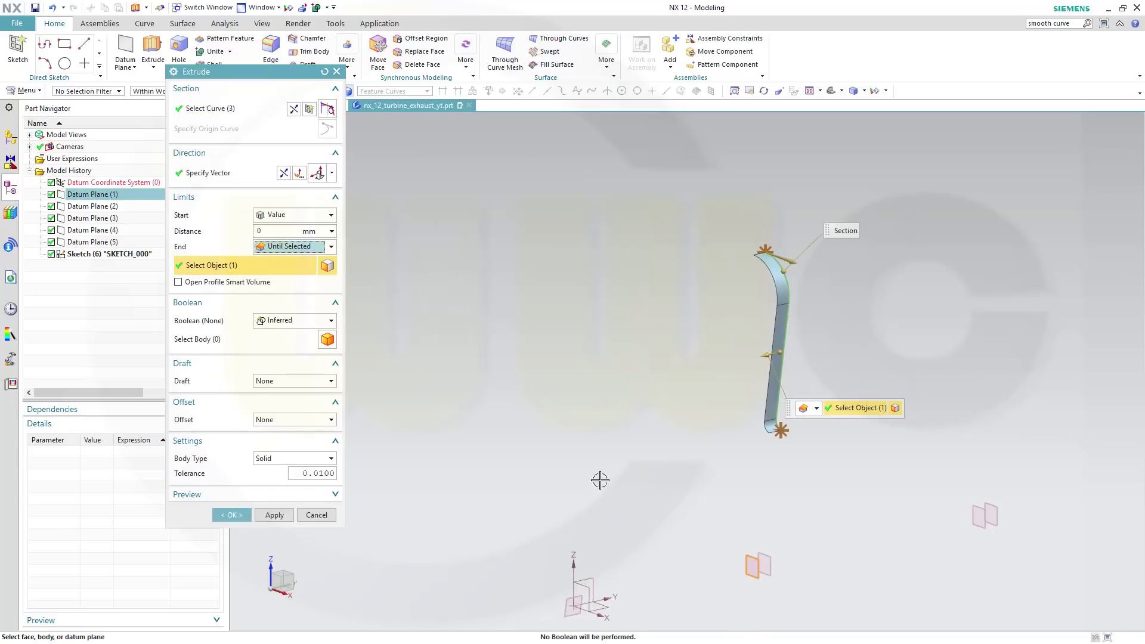
left_click(235, 517)
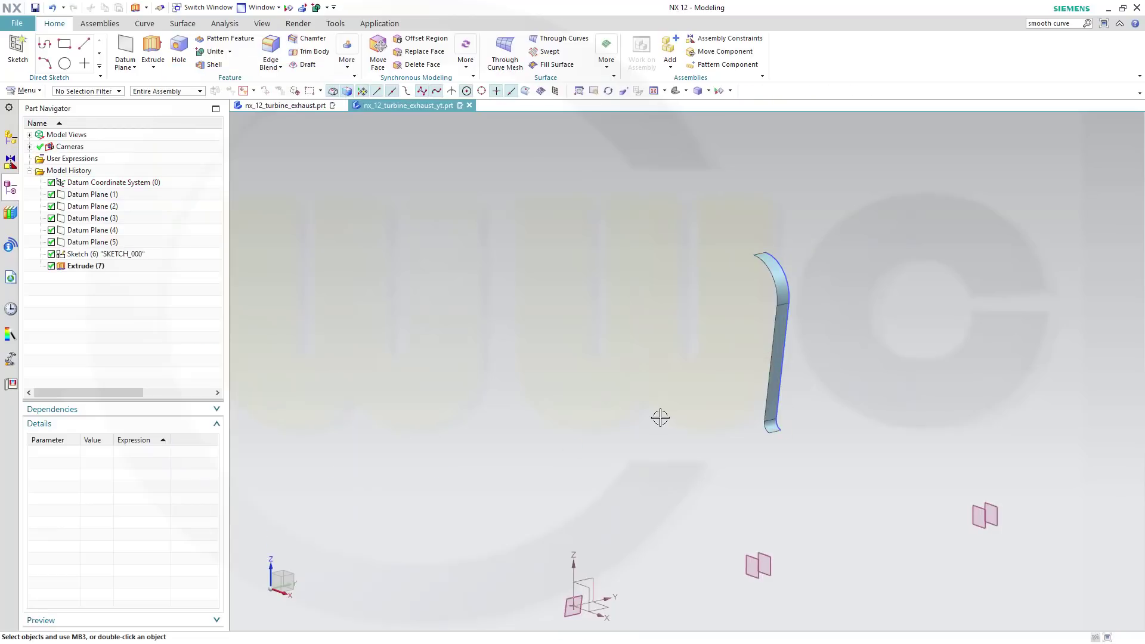
middle_click_drag(661, 411, 232, 282)
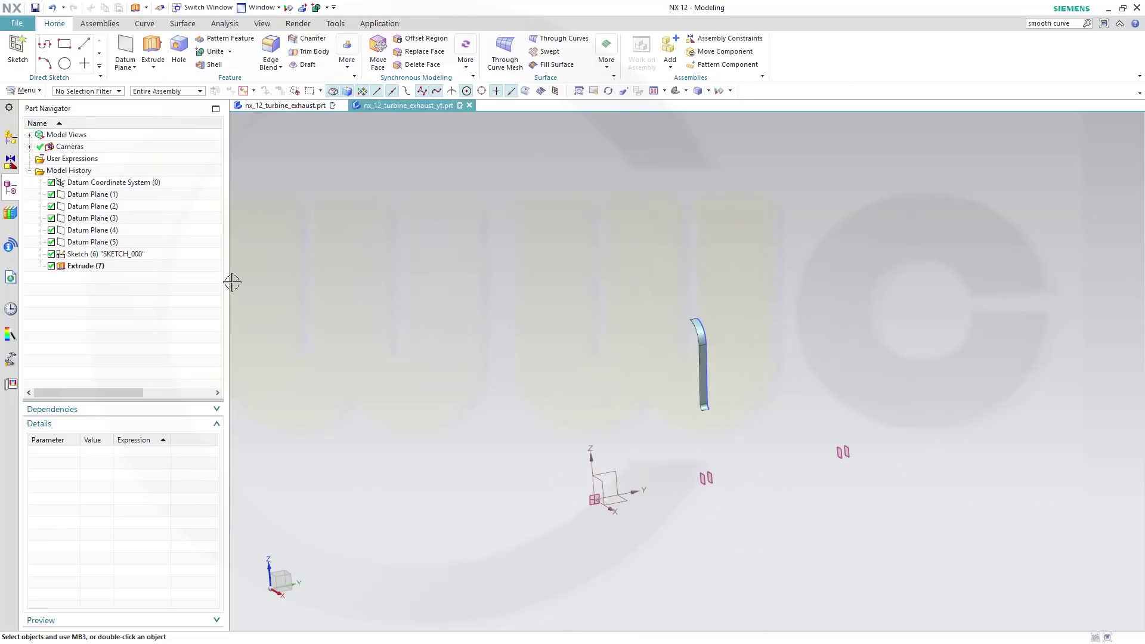
left_click(145, 256)
Step: Hide Sketch (6) and start SKETCH_001 on Datum Plane (3) with a flipped CSYS
right_click(144, 255)
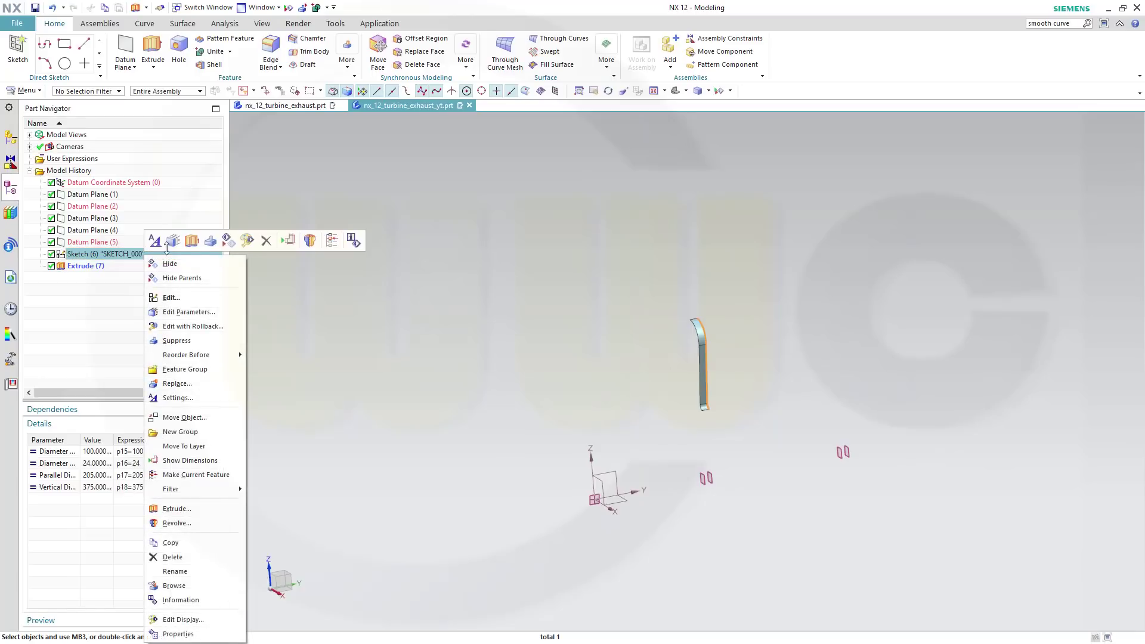
left_click(227, 241)
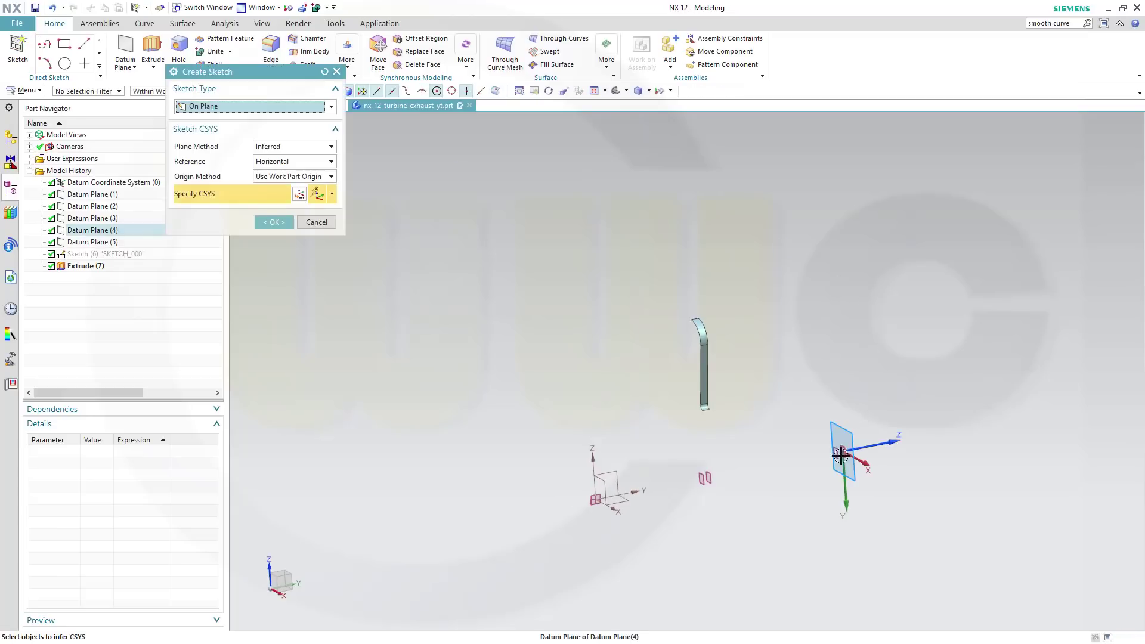
left_click(833, 457)
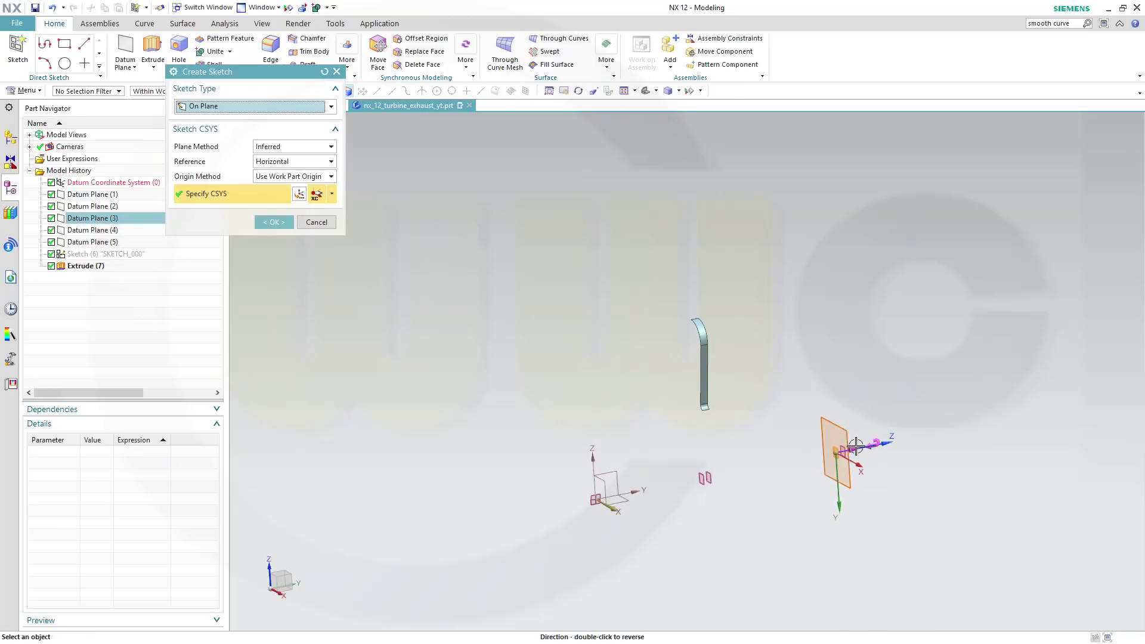
double_click(857, 447)
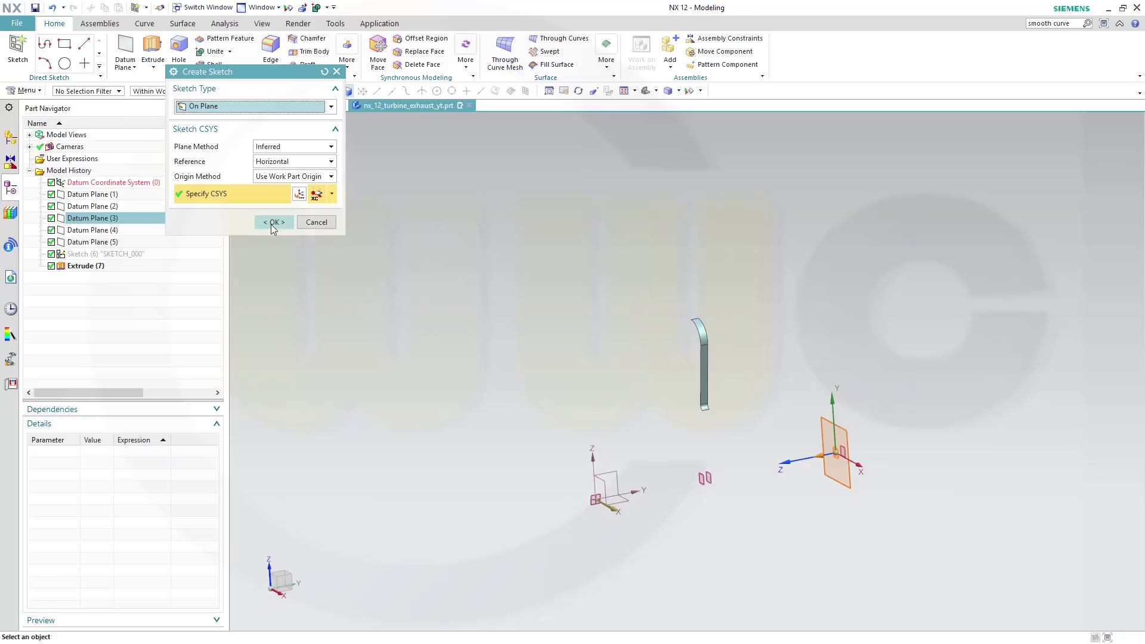
left_click(274, 222)
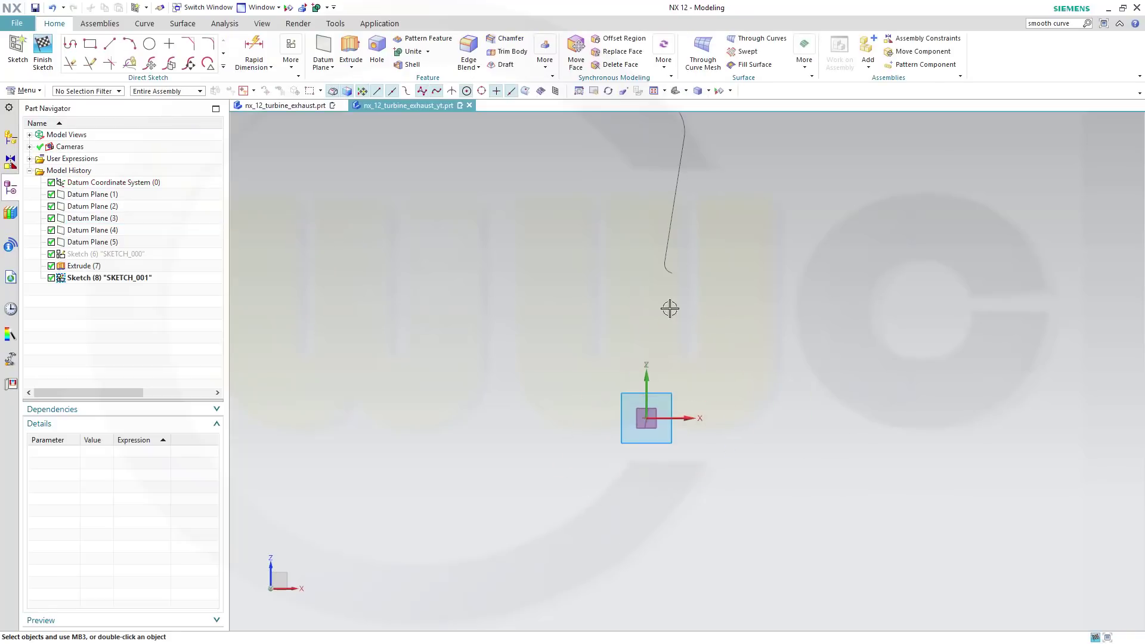
Step: Draw a circle at the sketch origin and dimension its diameter to 735
left_click(149, 43)
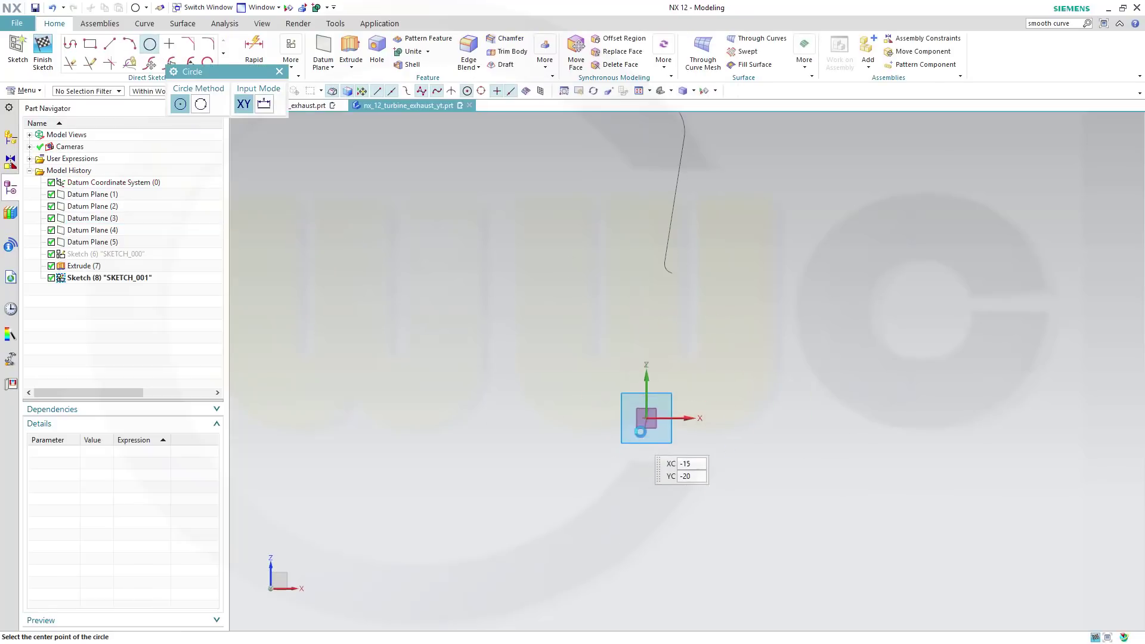
left_click(646, 419)
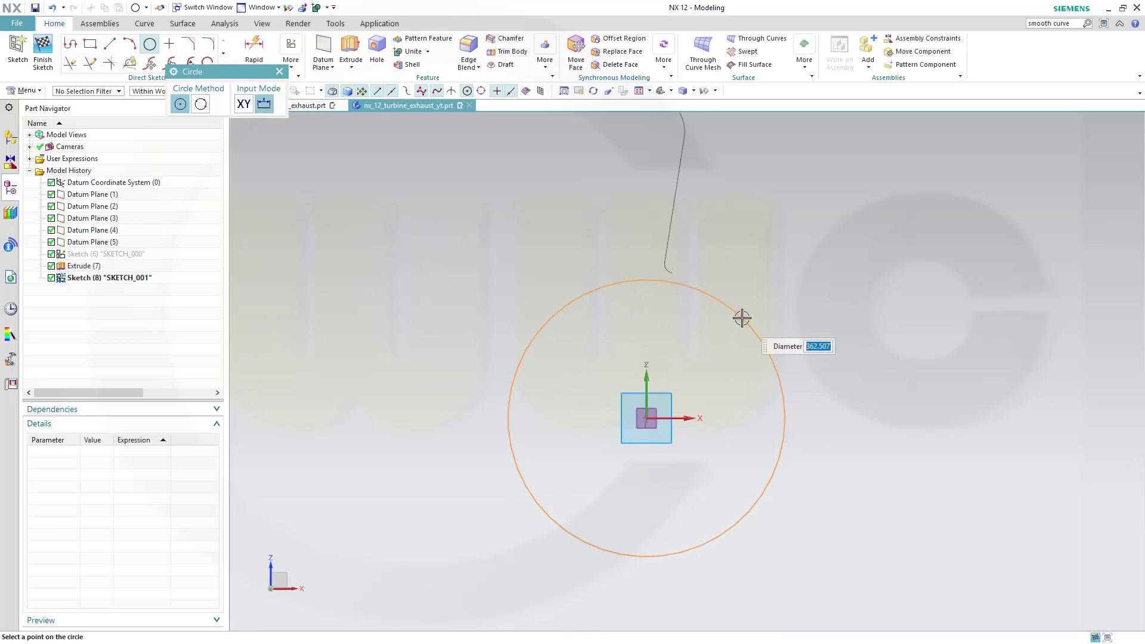
left_click(742, 318)
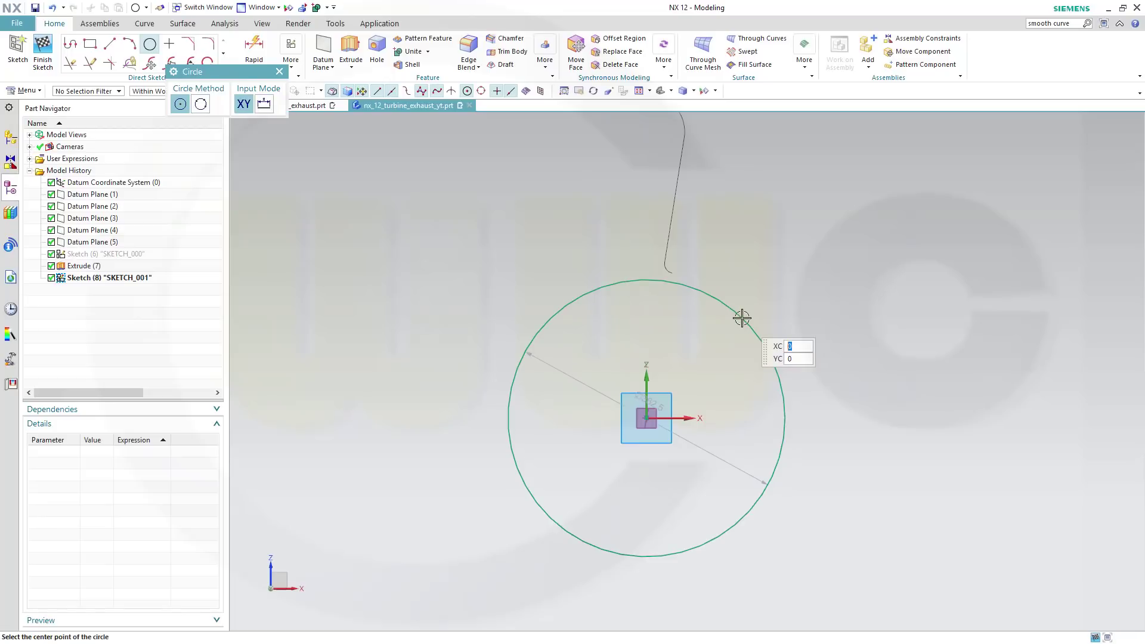
key("Escape")
key("d")
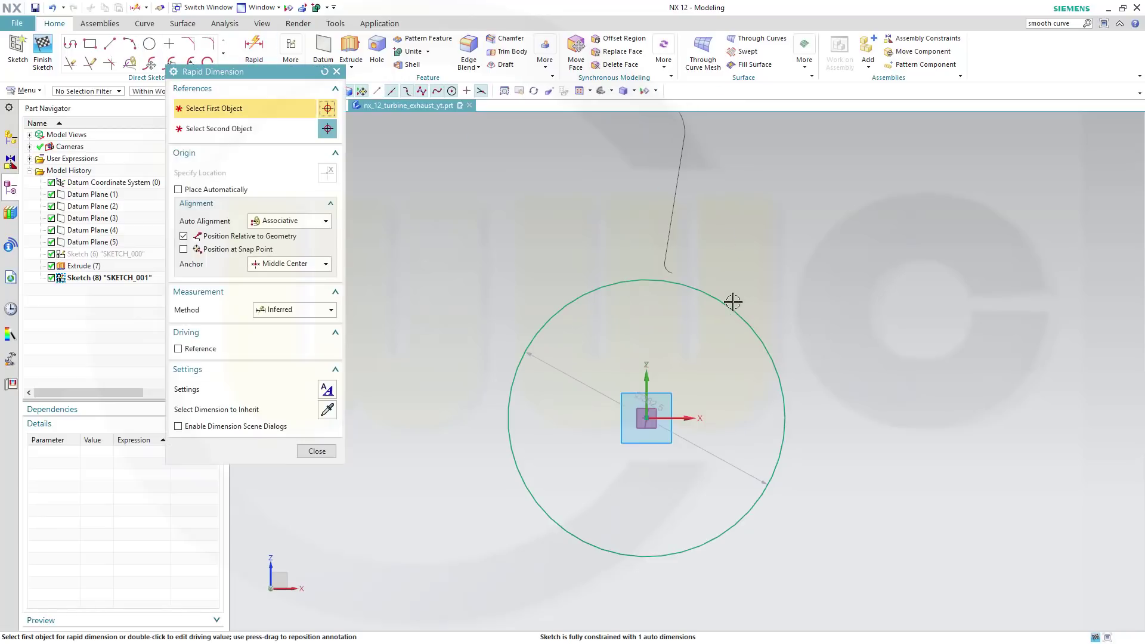
left_click(723, 308)
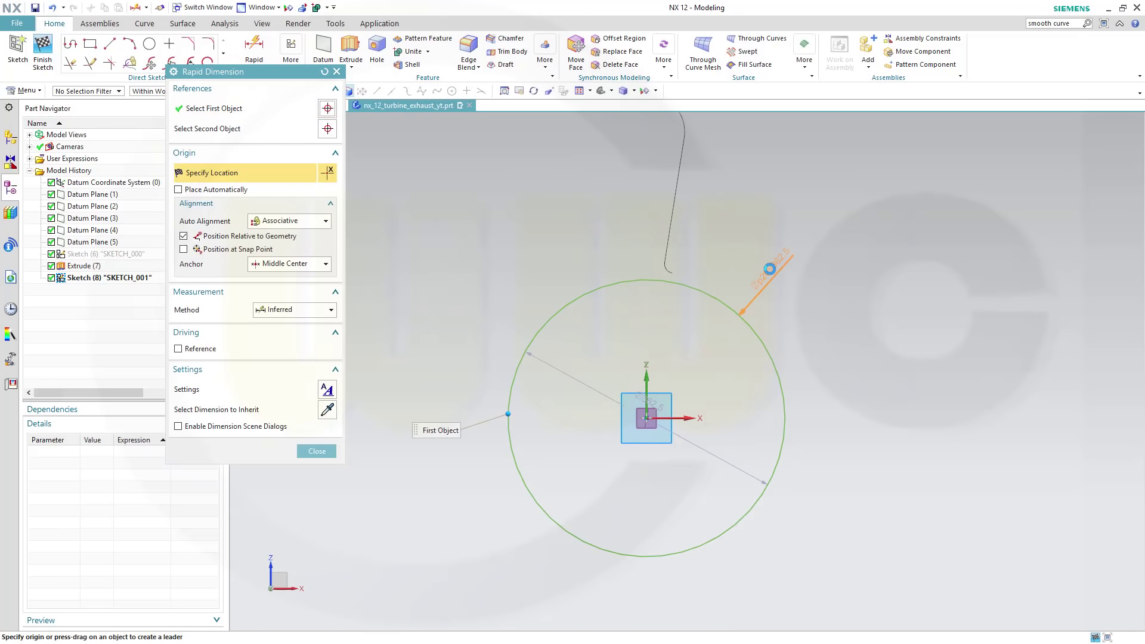
left_click(781, 265)
type("735")
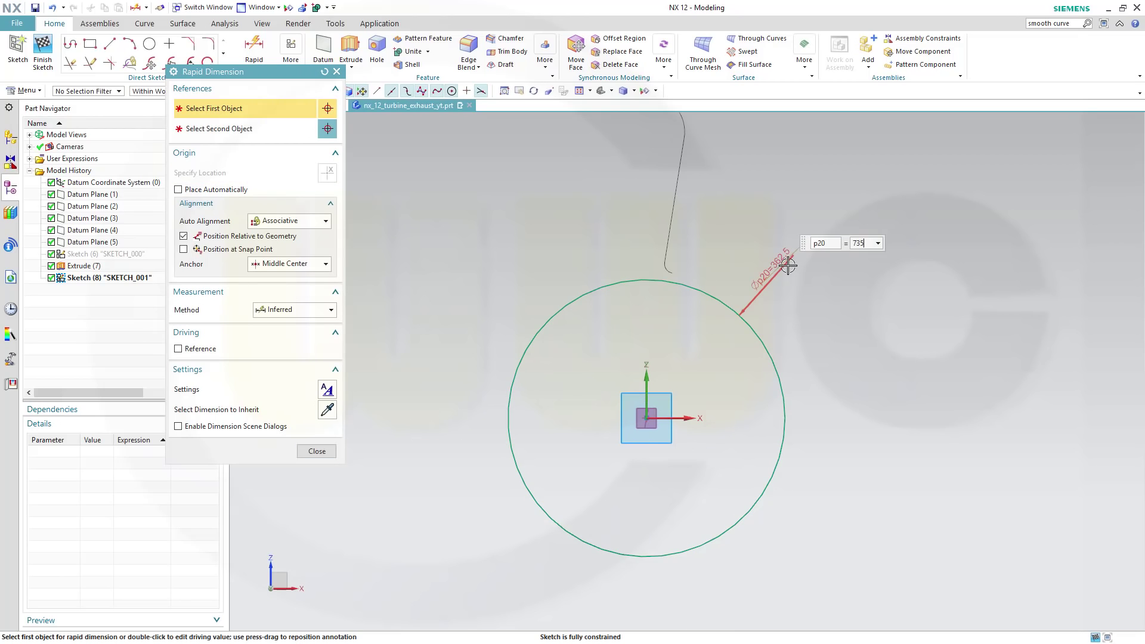
key("Return")
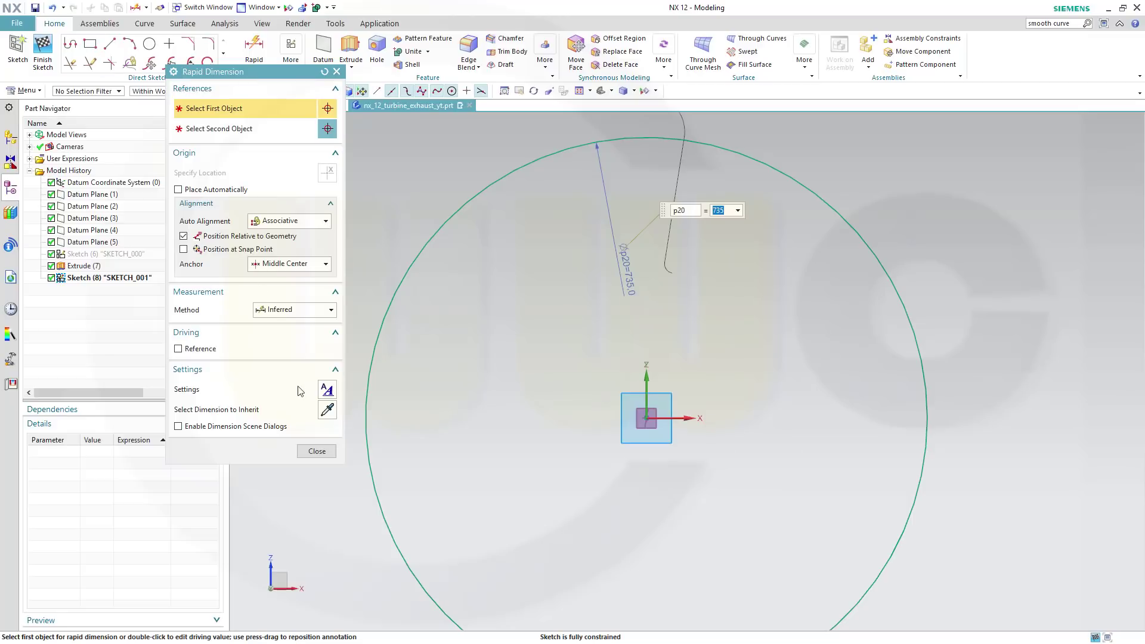
left_click(318, 451)
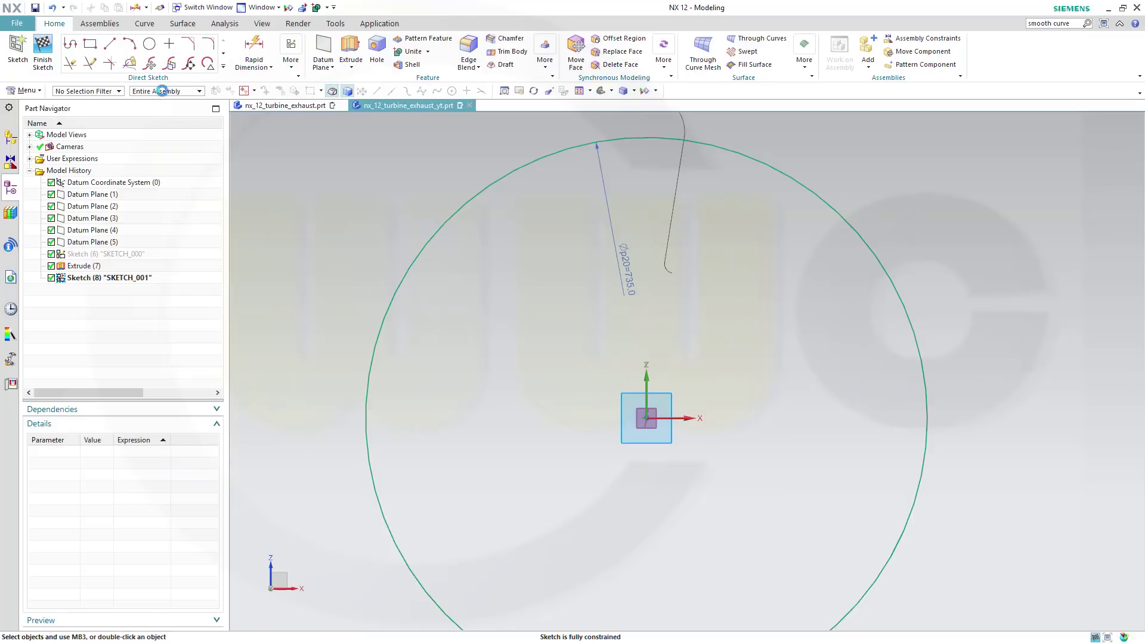
Step: Draw a vertical line down to the origin and a slanted line toward the upper right
left_click(71, 44)
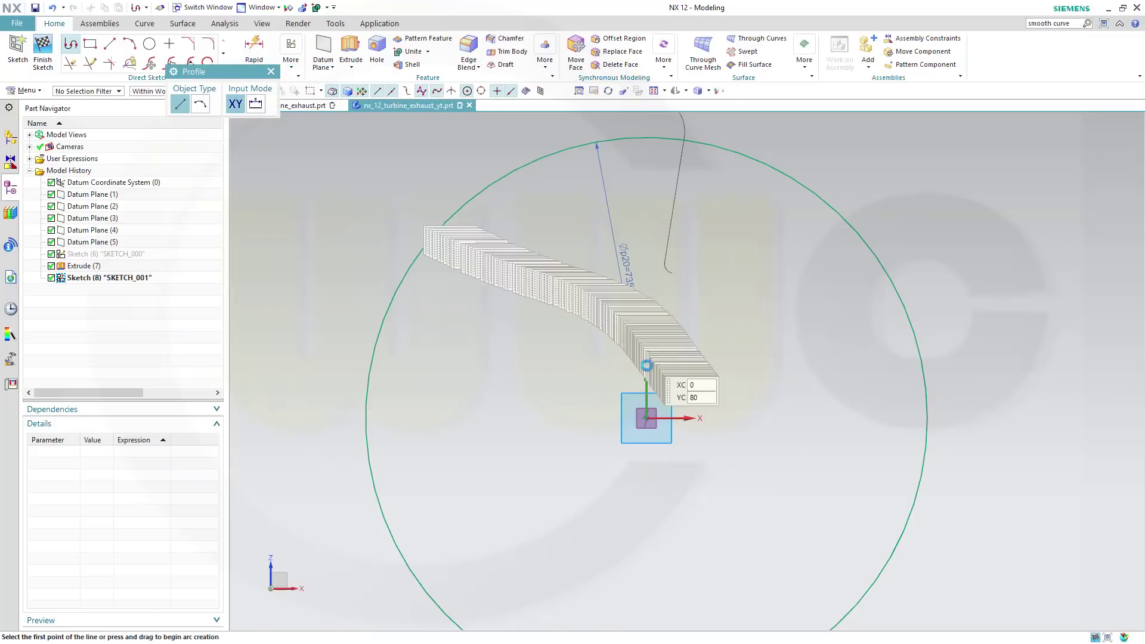
left_click(647, 130)
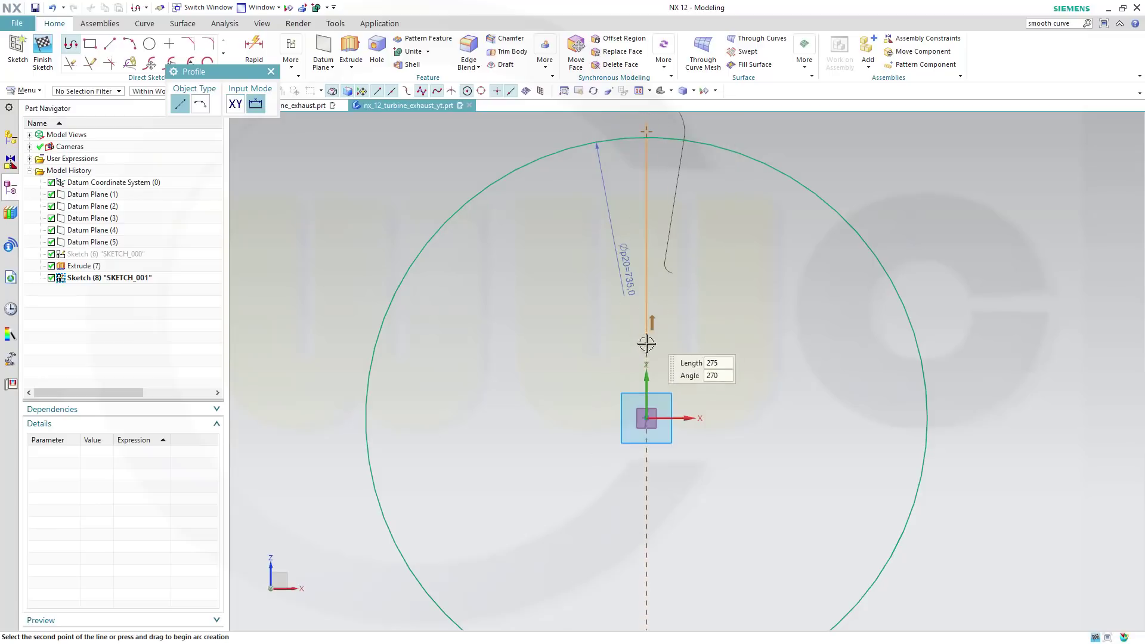
left_click(650, 417)
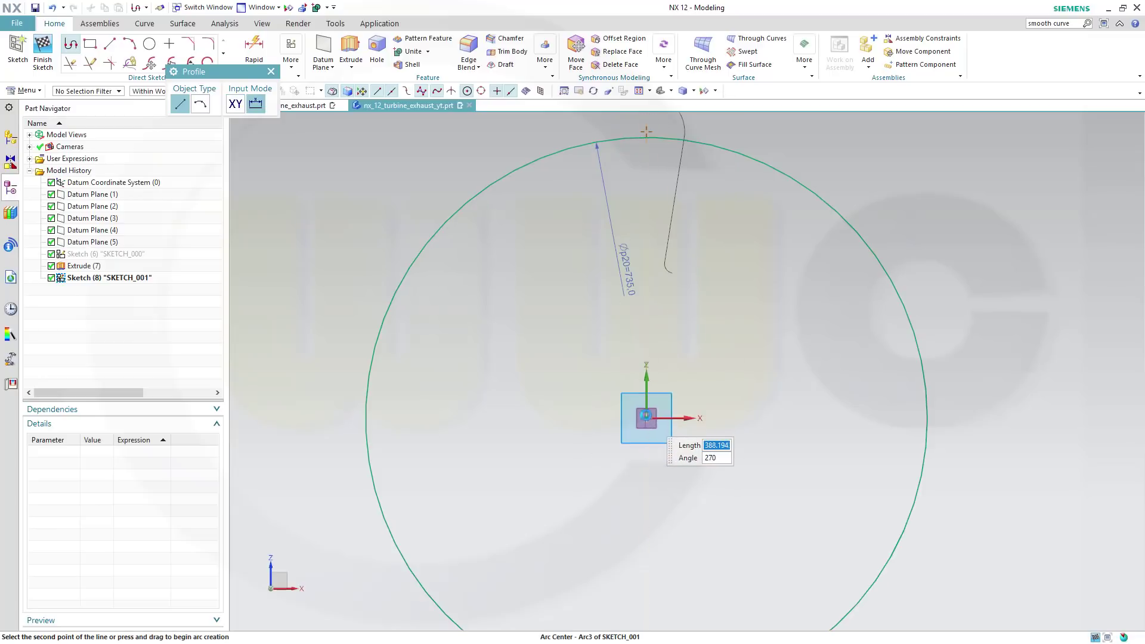
left_click(749, 124)
key("Escape")
scroll(780, 317, "down", 2)
scroll(669, 275, "up", 2)
Step: Convert the vertical and angled lines (Line5, Line6) to reference lines
left_click(630, 329)
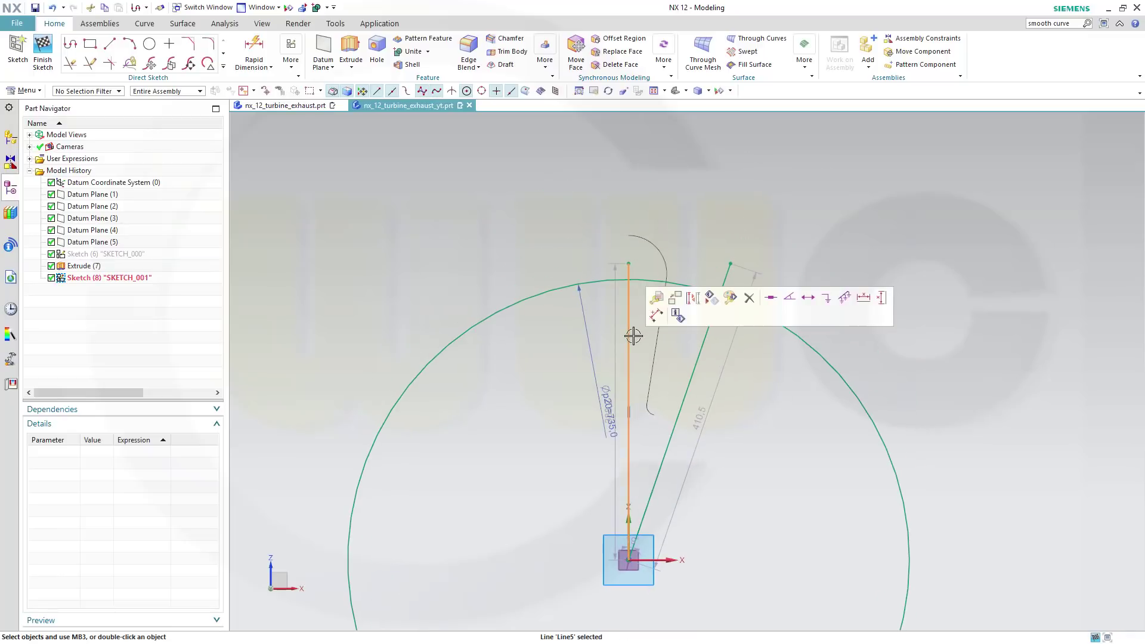
left_click(694, 308)
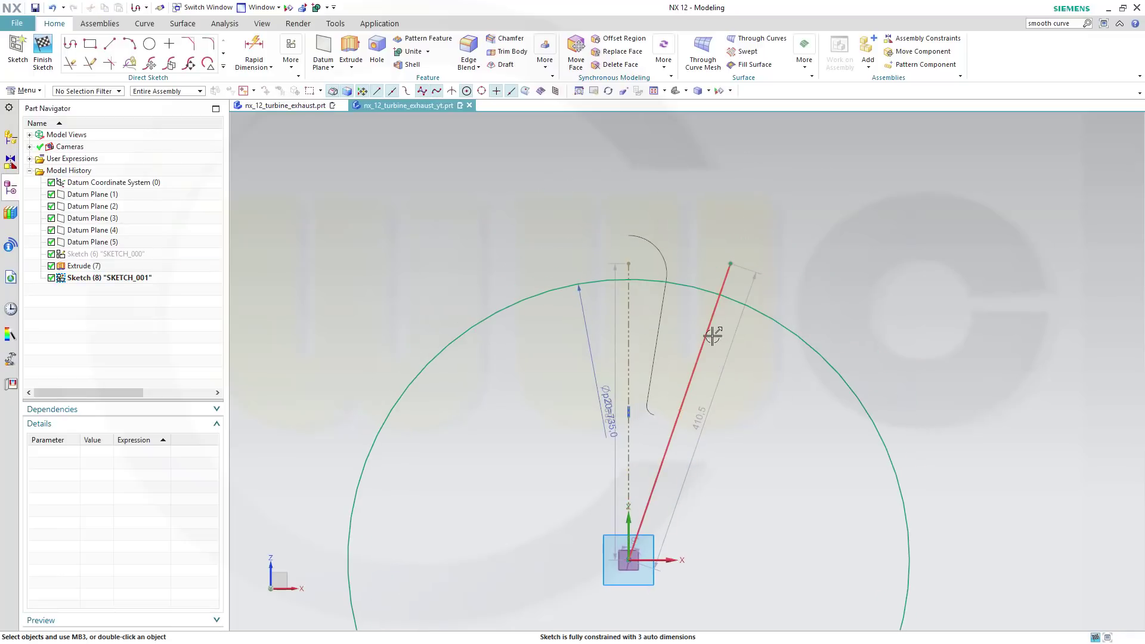
left_click(712, 336)
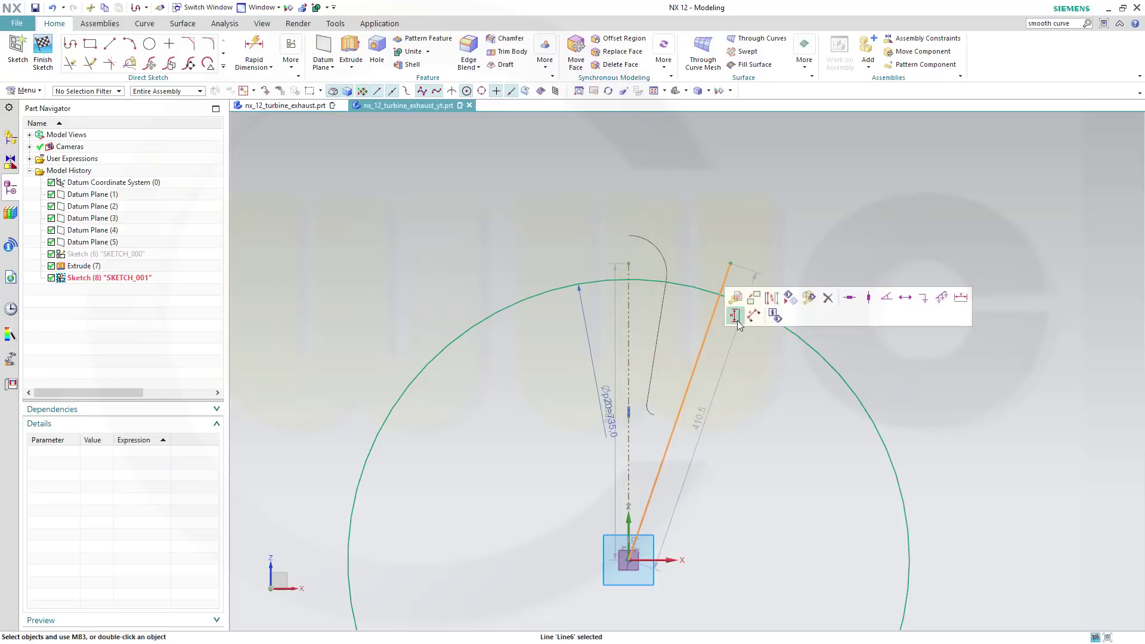
left_click(771, 301)
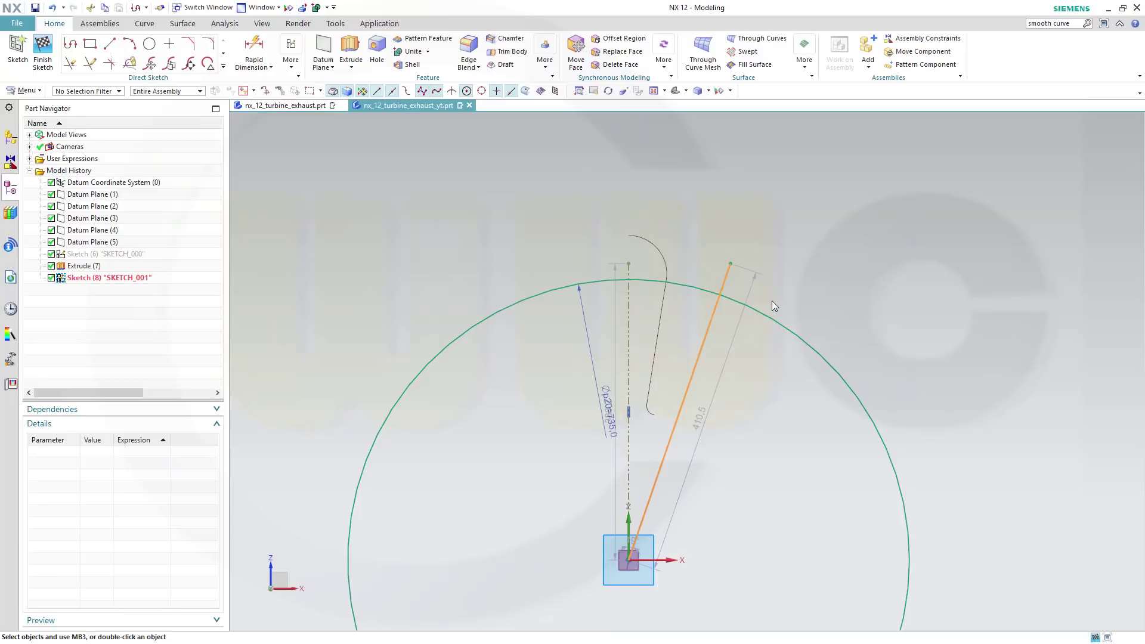
Step: Quick Trim the circle to an arc between the two lines and remove the line stubs
left_click(71, 63)
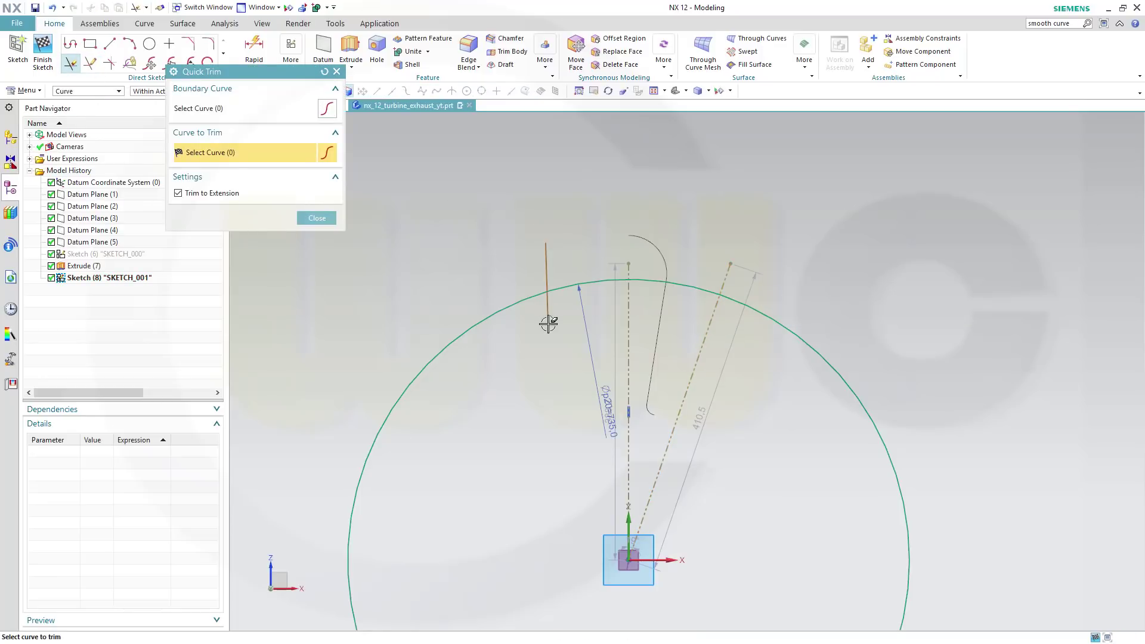
left_click(530, 300)
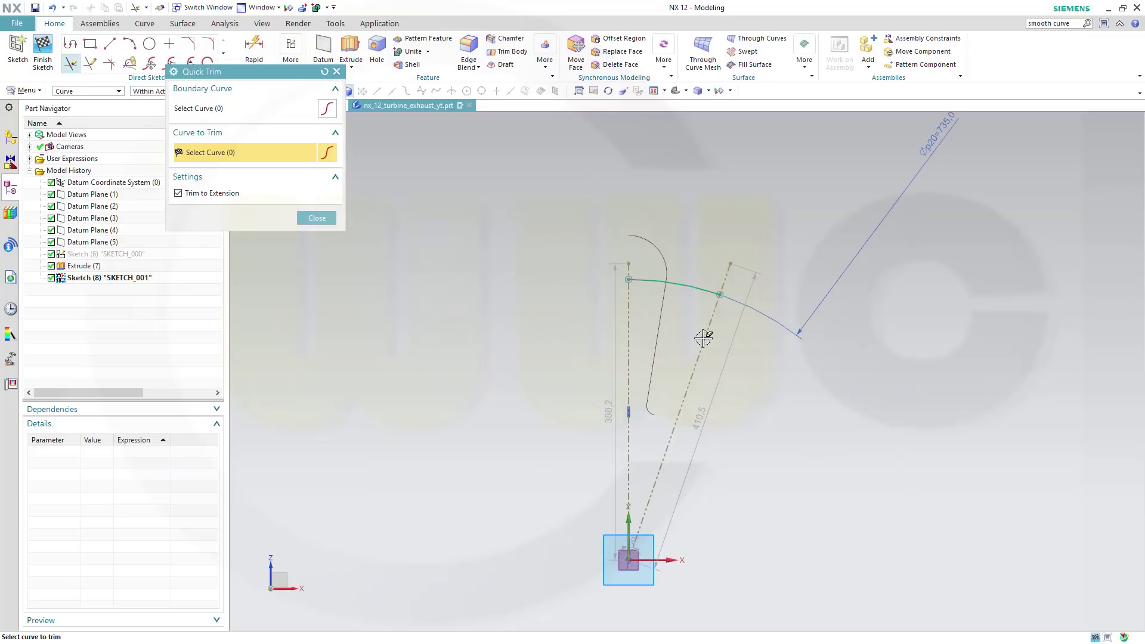
left_click(726, 279)
left_click(629, 268)
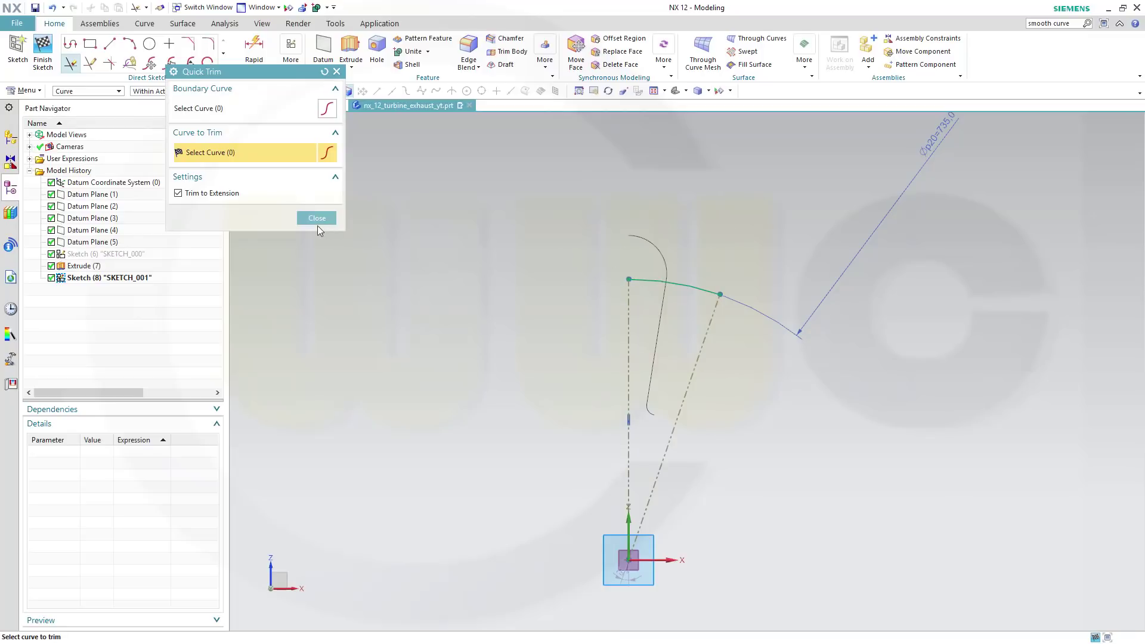
left_click(317, 219)
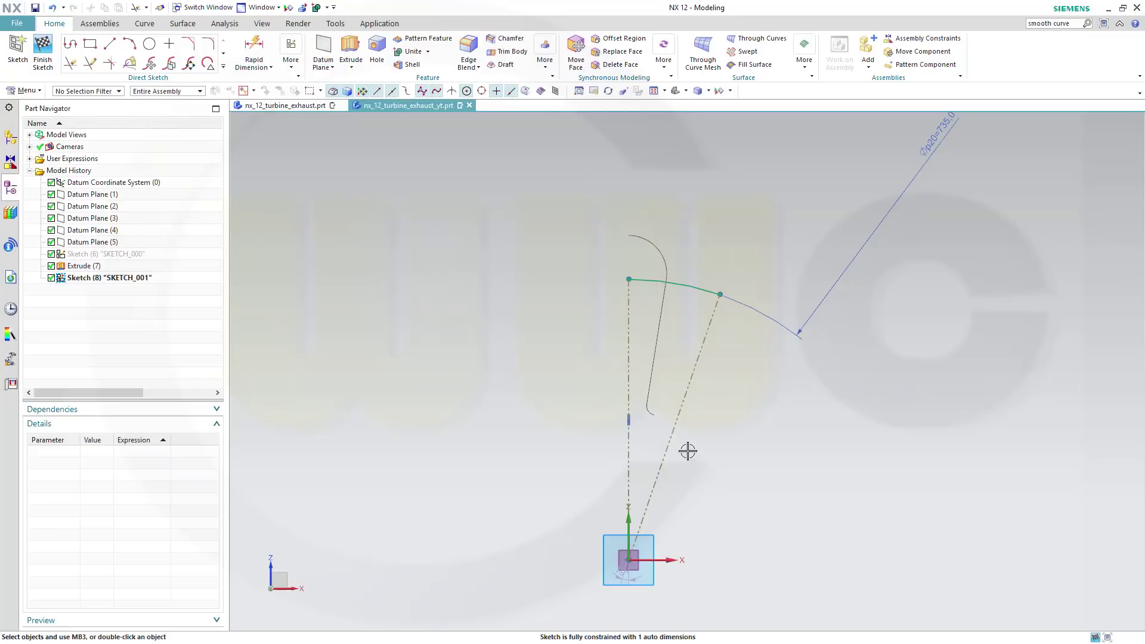
Step: Constrain the angled reference line parallel to Datum Plane (5)
left_click(674, 428)
scroll(652, 584, "up", 4)
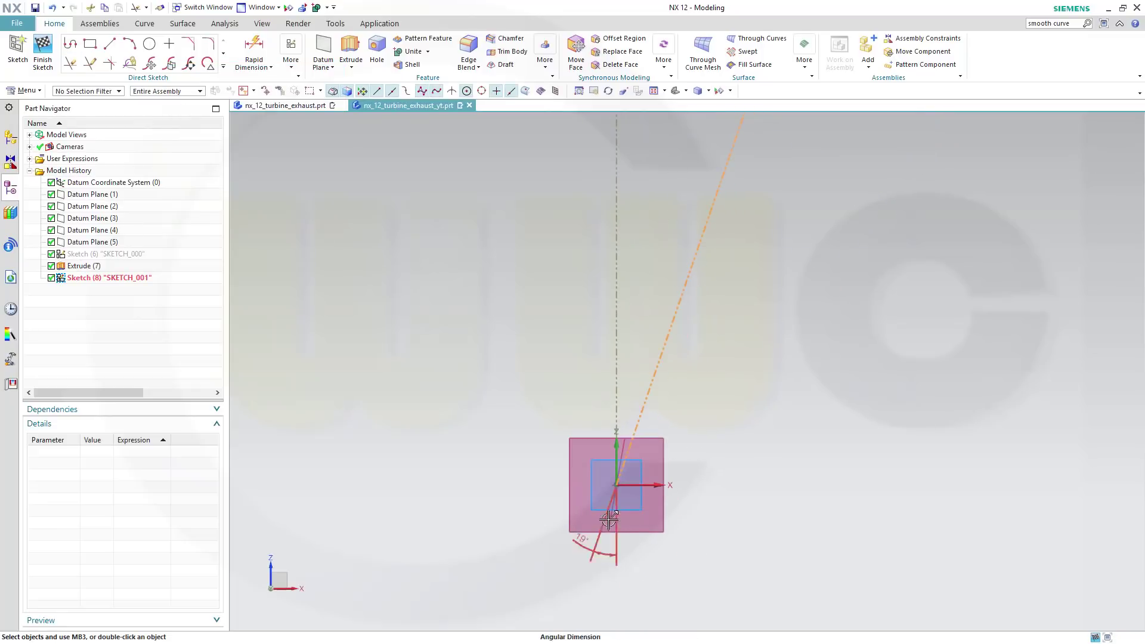
scroll(608, 523, "up", 5)
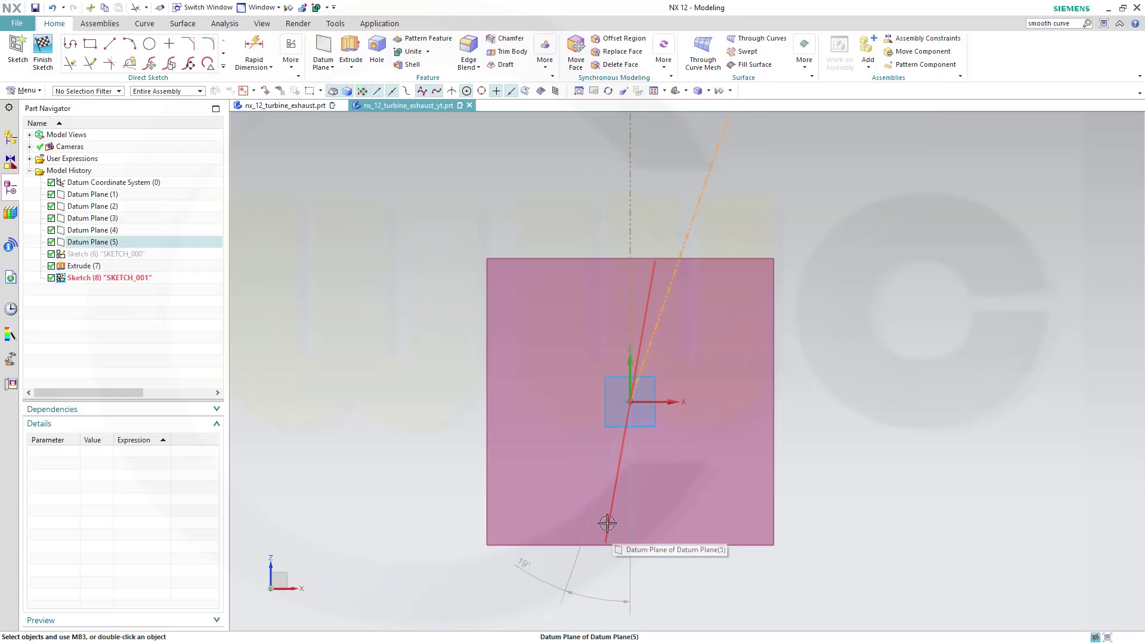
left_click(607, 523)
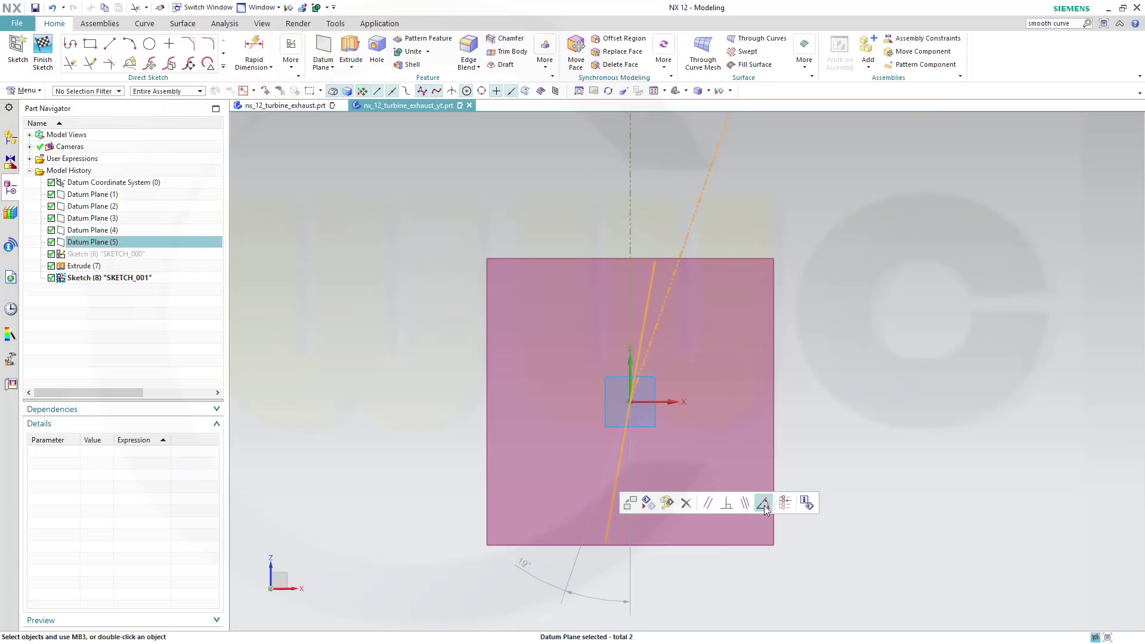
left_click(747, 503)
scroll(849, 325, "down", 2)
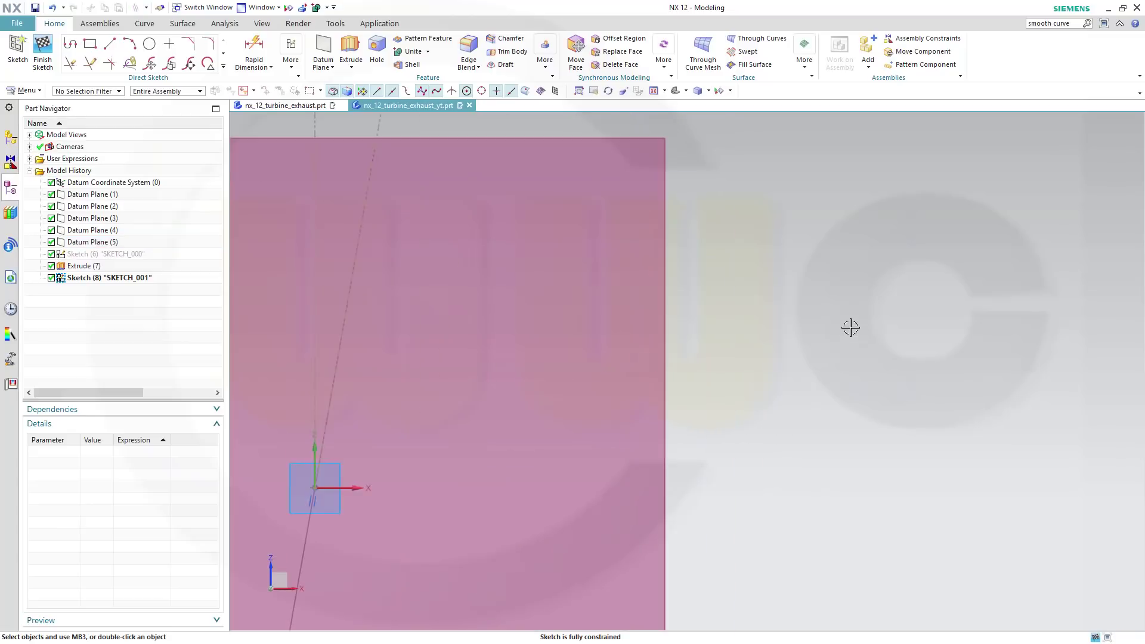
scroll(882, 282, "down", 4)
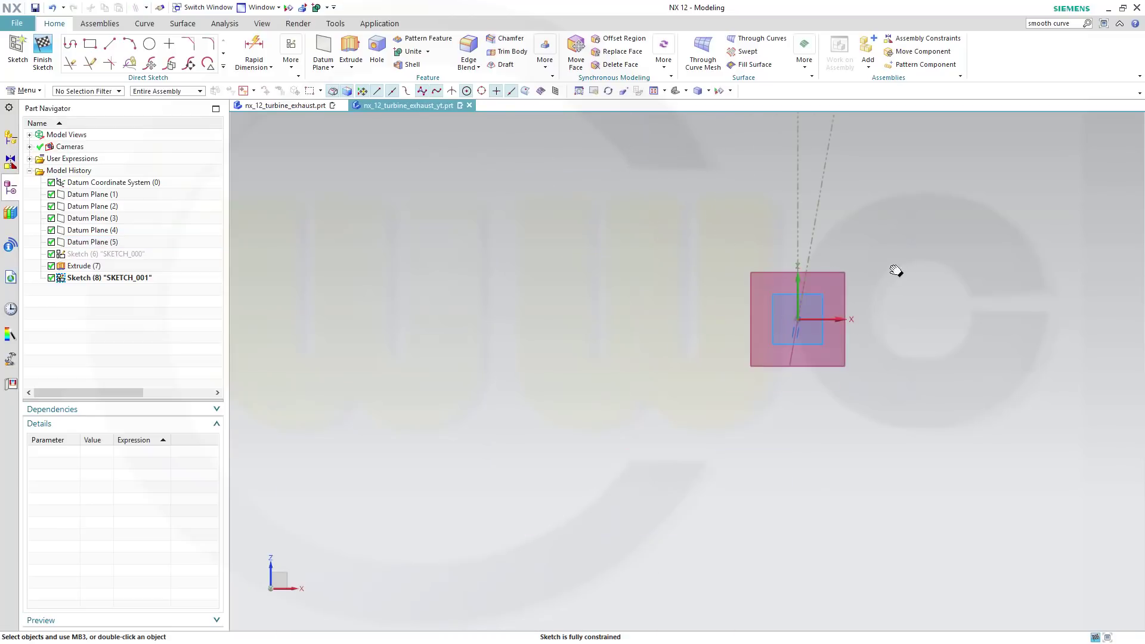
mouse_move(891, 278)
middle_mouse_down("shift")
mouse_move(807, 471)
mouse_move(811, 492)
middle_mouse_up("shift")
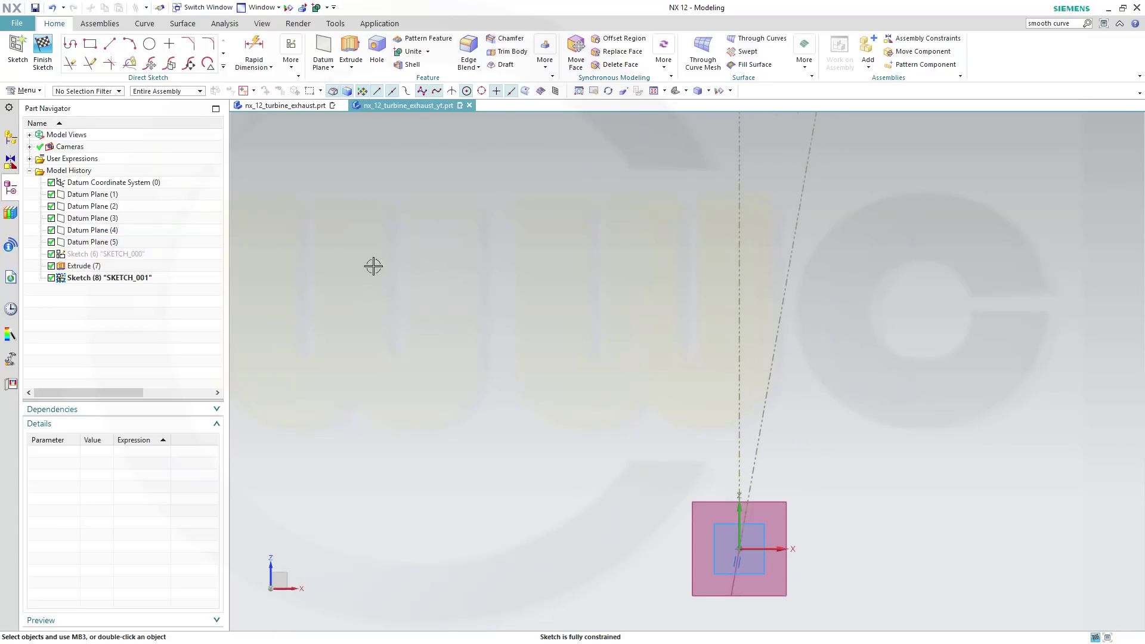
Step: Extrude SKETCH_001's arc with End set to Until Selected at Datum Plane (4)
left_click(39, 55)
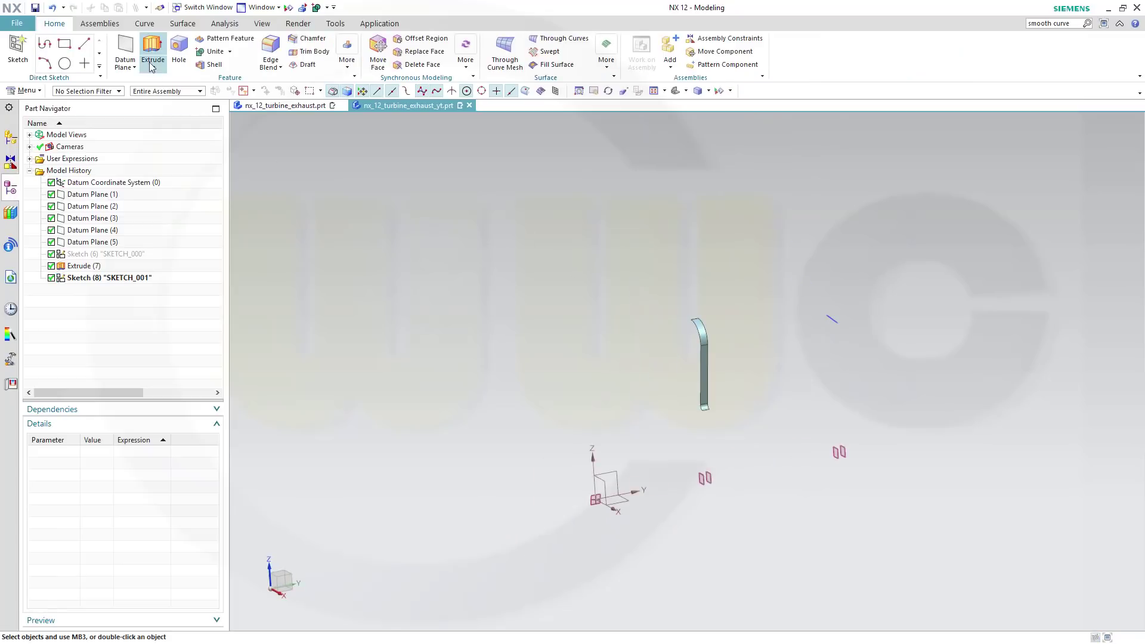
left_click(152, 56)
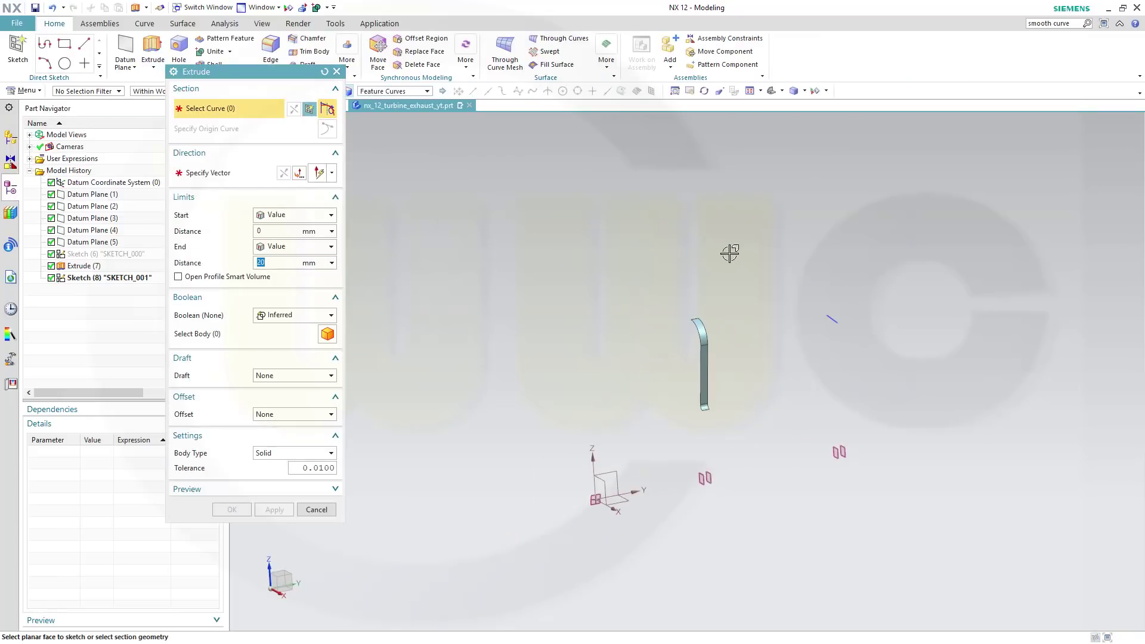
left_click(825, 314)
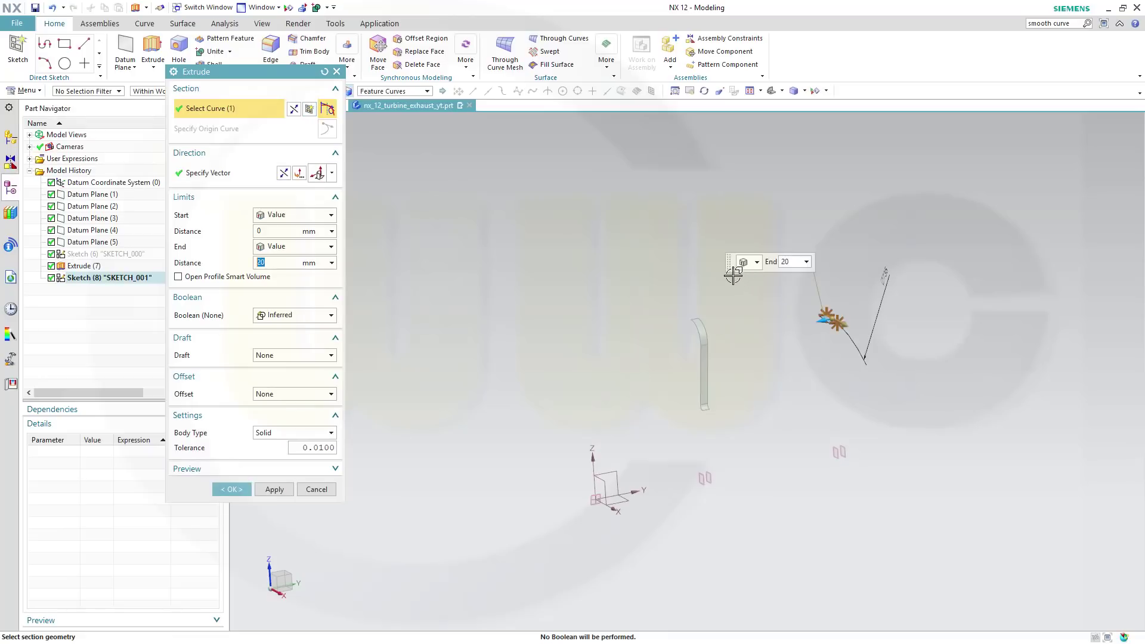
left_click(331, 247)
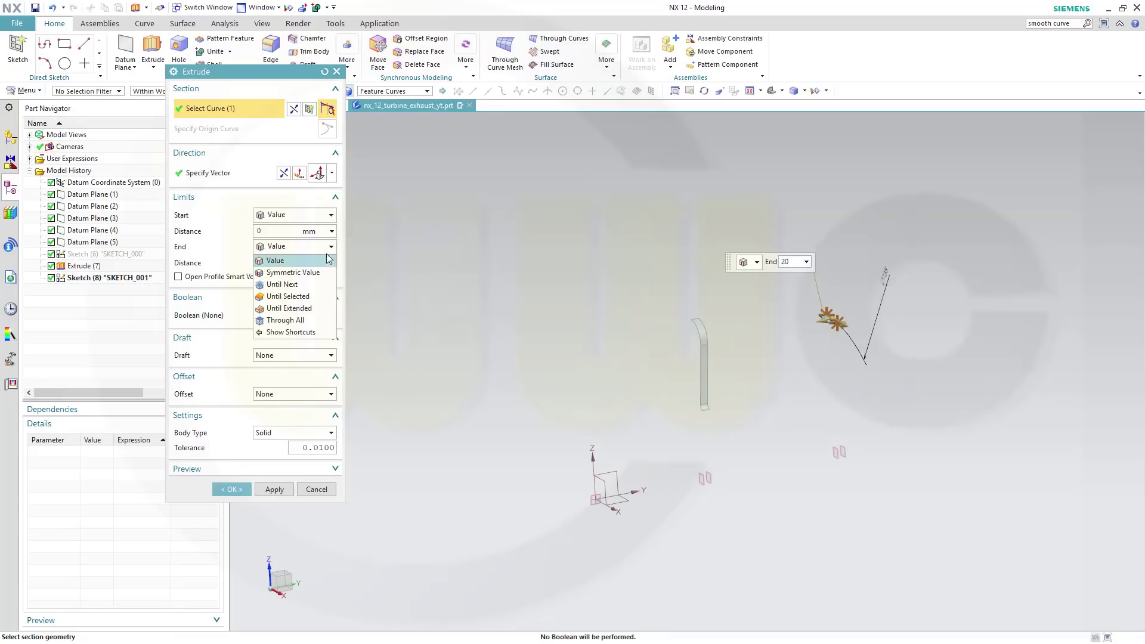
left_click(298, 297)
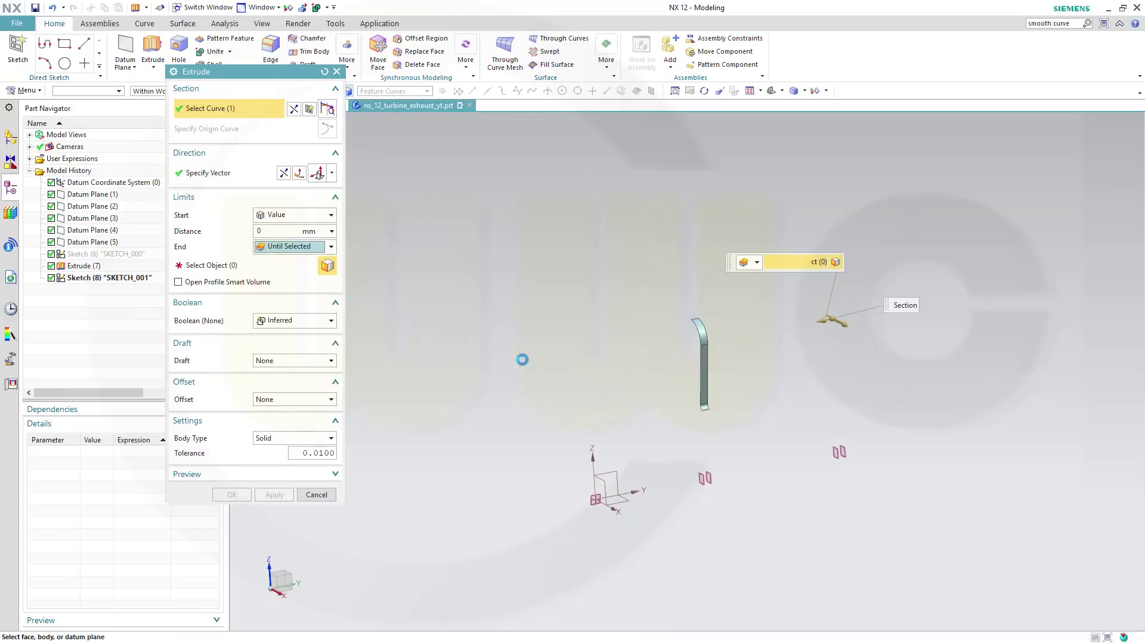
left_click(843, 453)
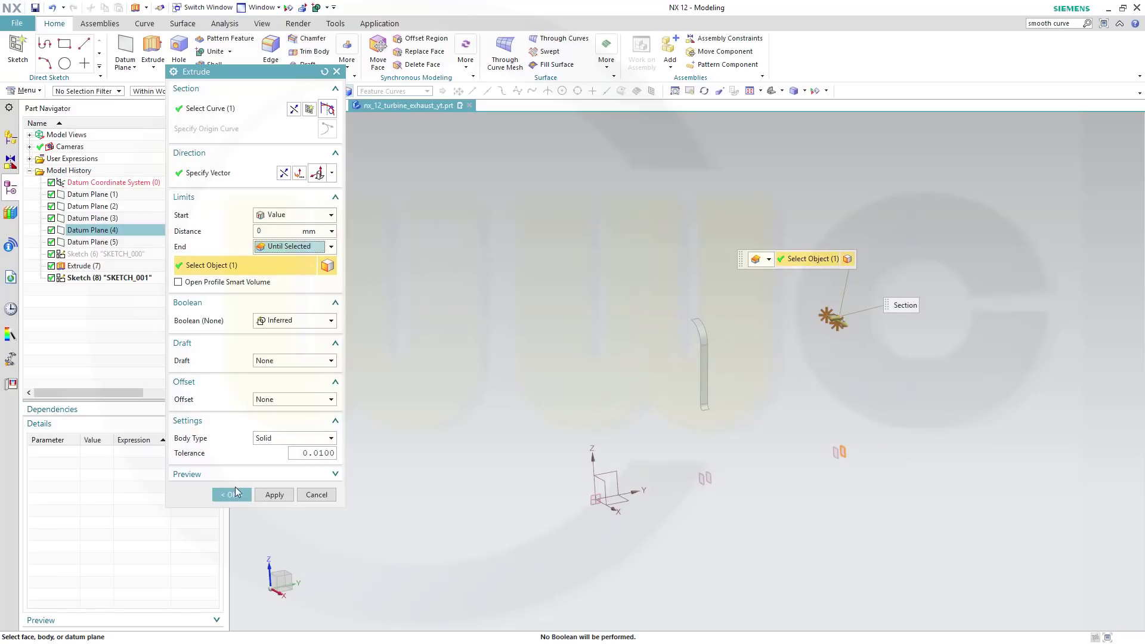
left_click(232, 495)
scroll(745, 335, "down", 3)
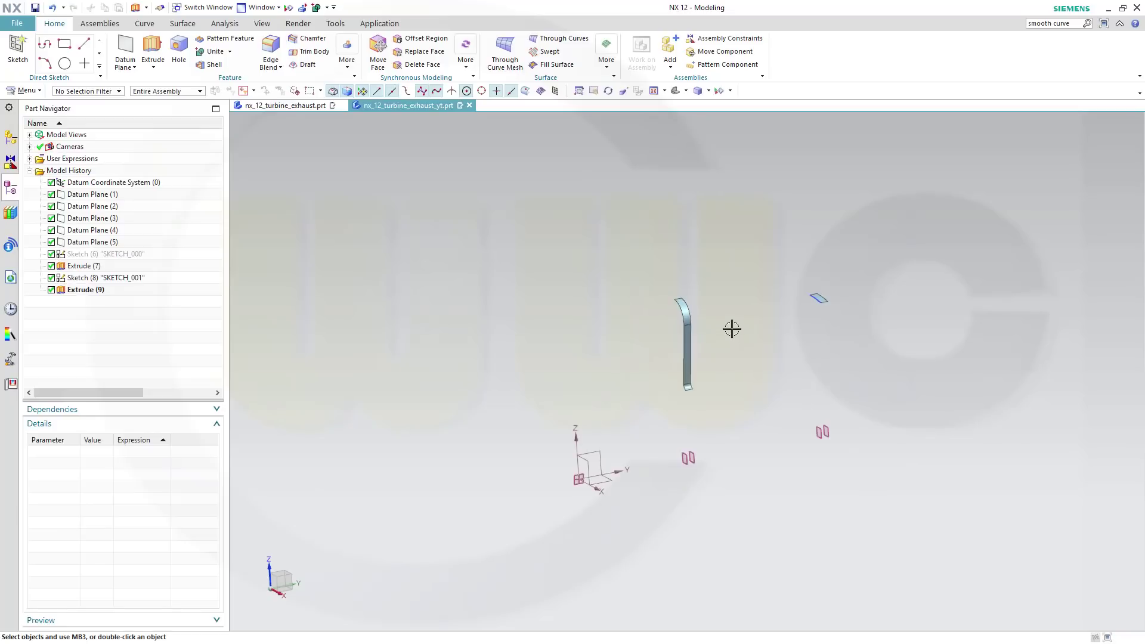
scroll(816, 373, "up", 4)
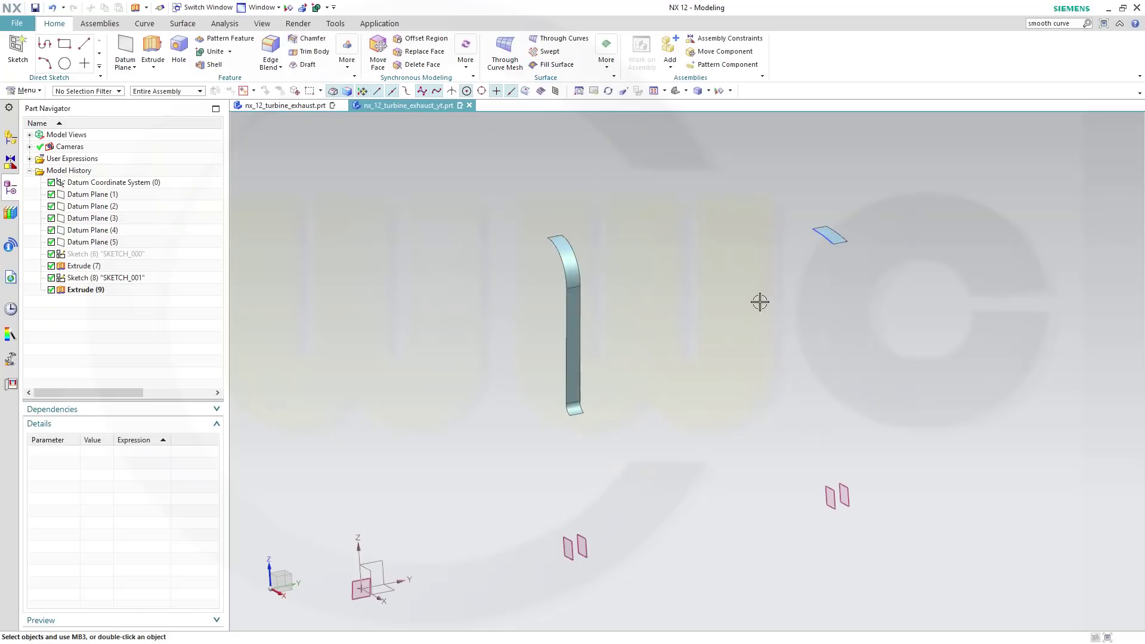
scroll(759, 301, "up", 3)
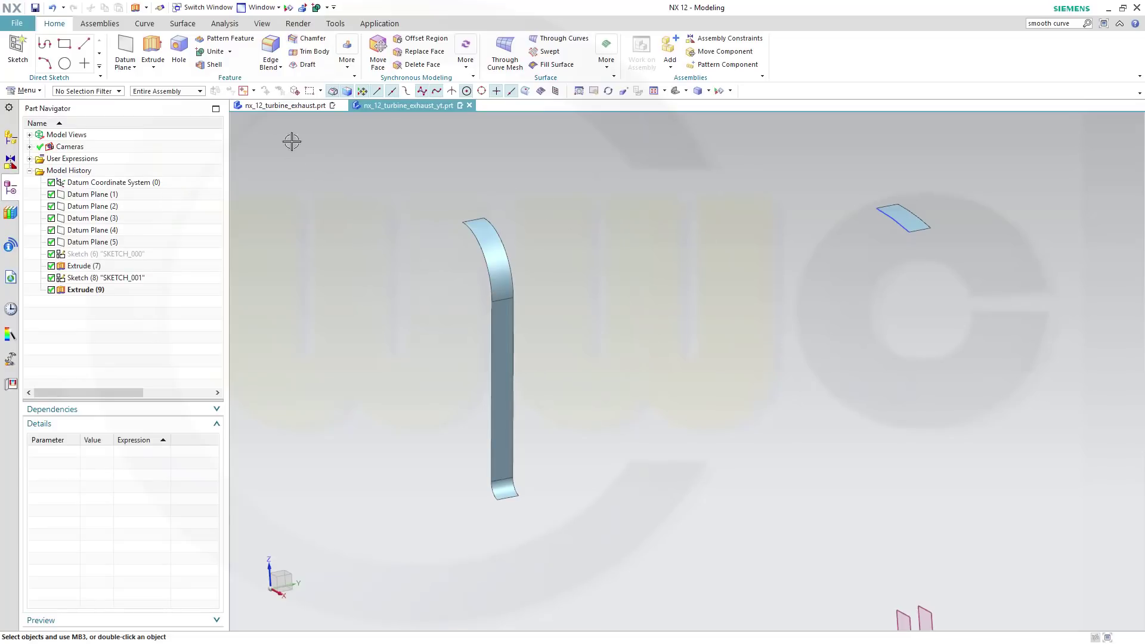
Step: Start a Studio Spline tangent at the bar's lower edge, ending at the sheet edge's end point
left_click(145, 23)
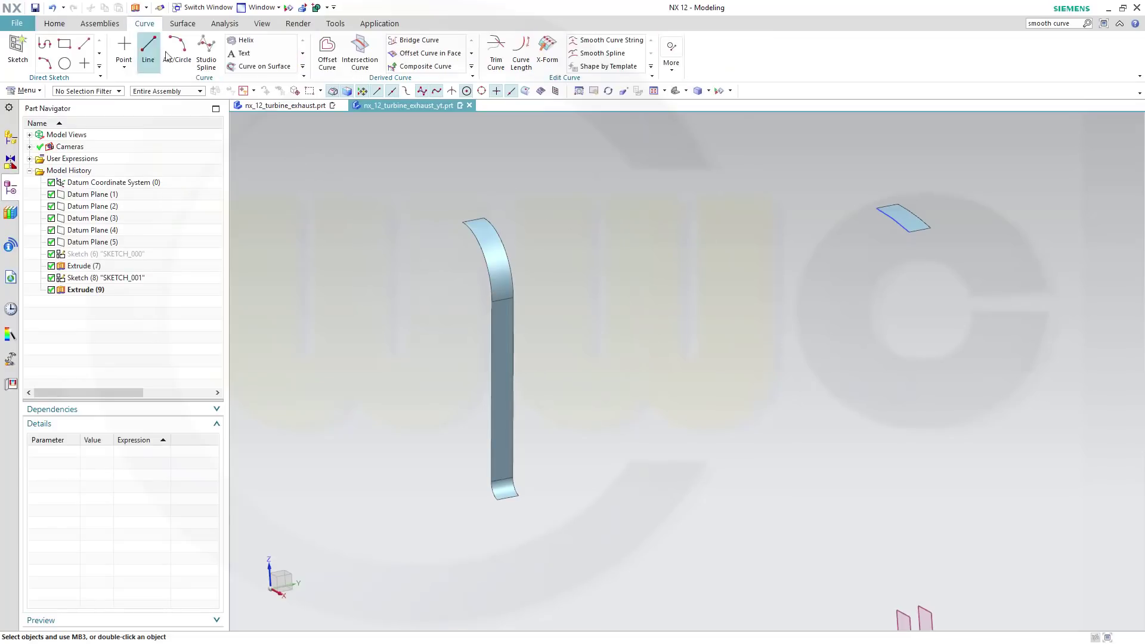
left_click(205, 52)
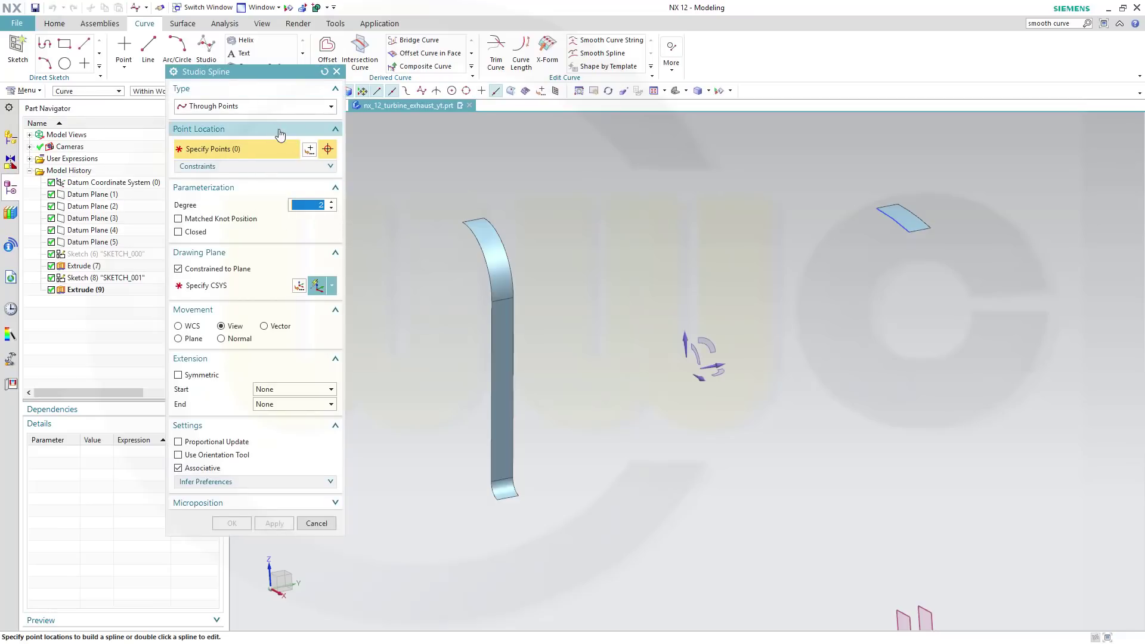
scroll(539, 553, "up", 1)
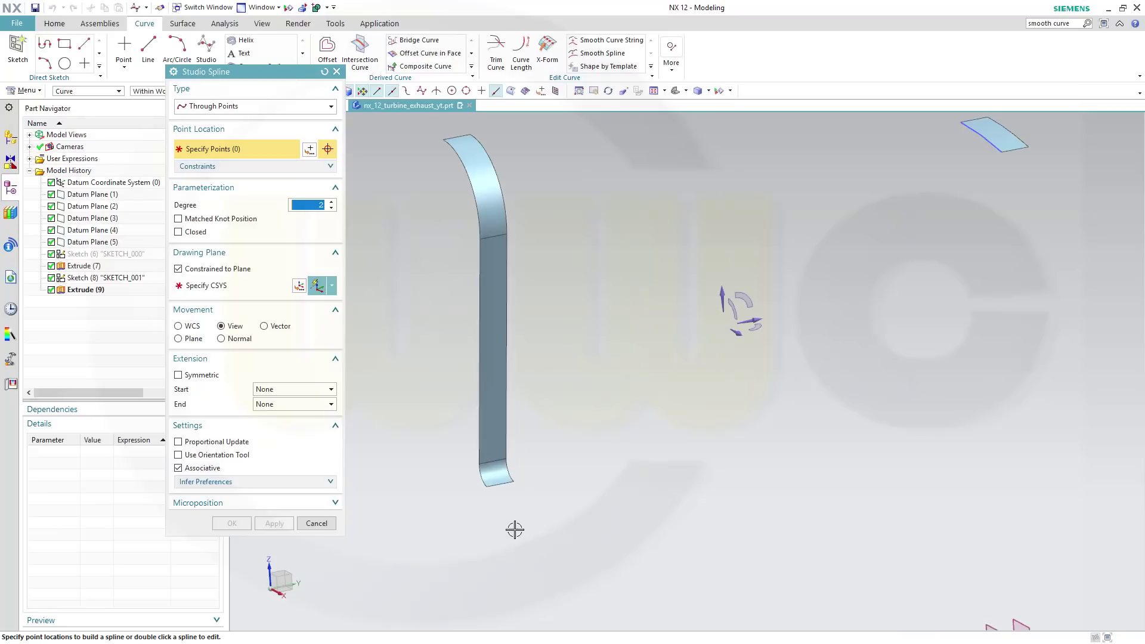
left_click(514, 484)
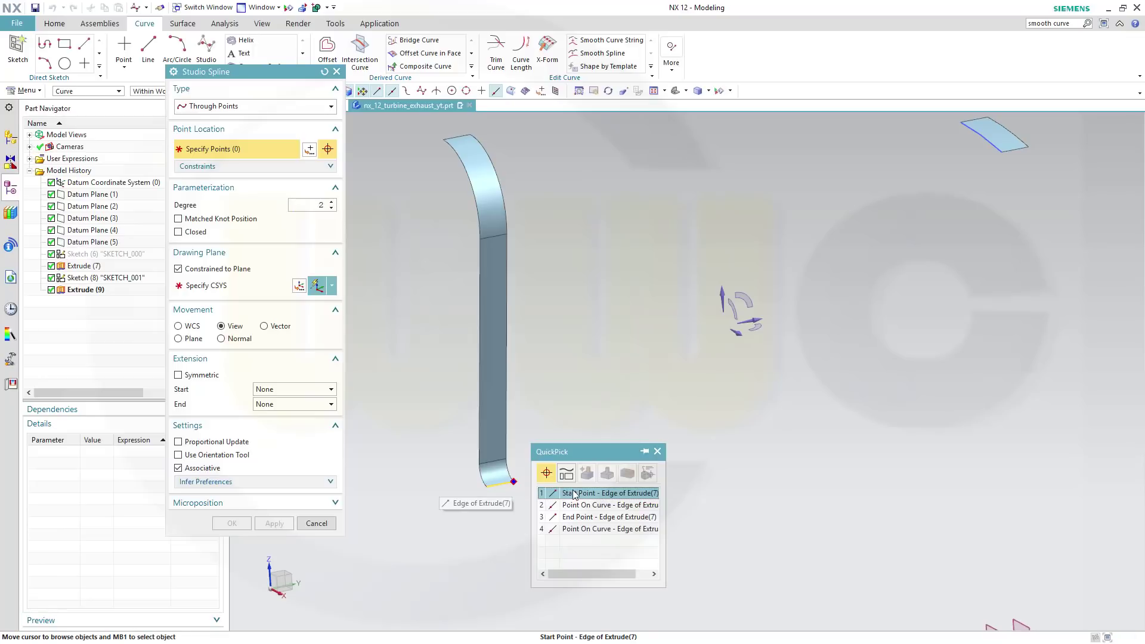
left_click(575, 493)
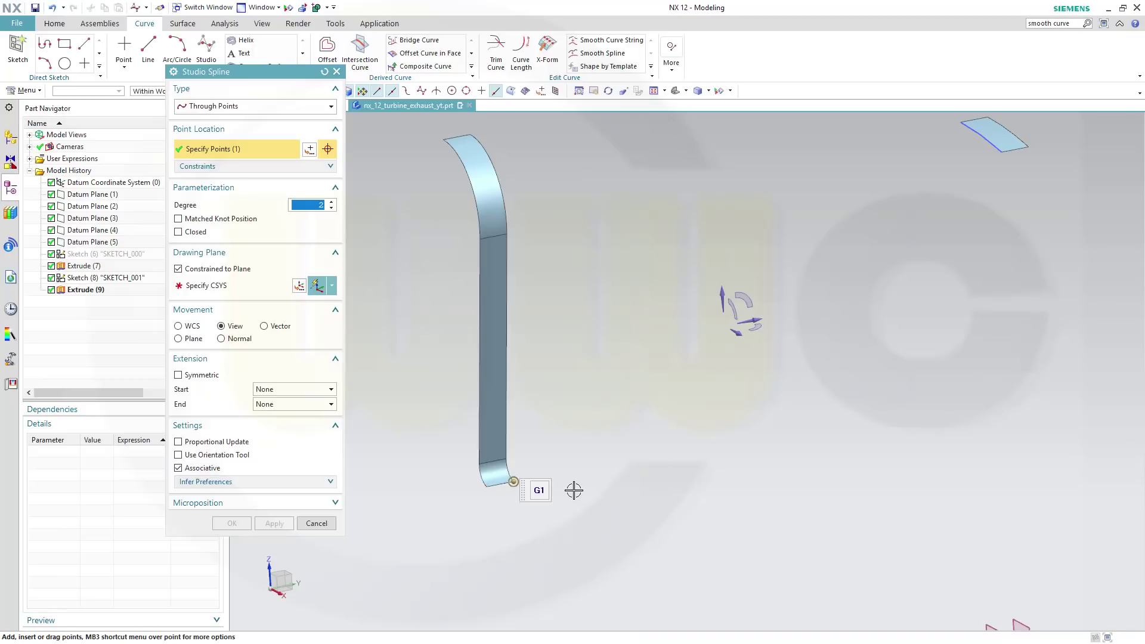
left_click(538, 490)
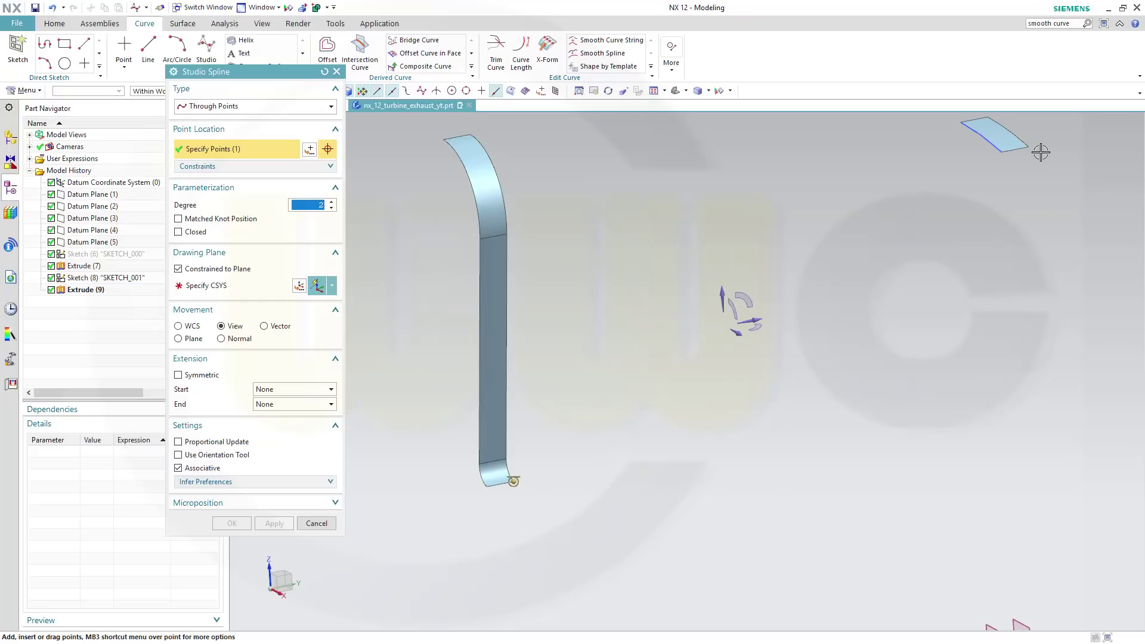
left_click(1005, 152)
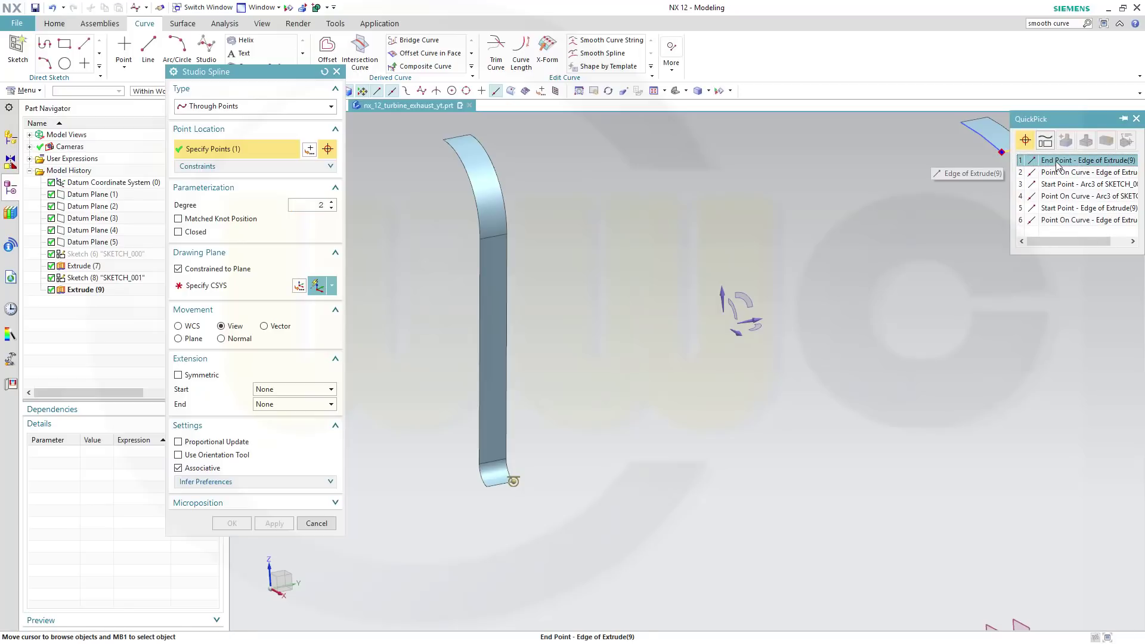
left_click(1057, 161)
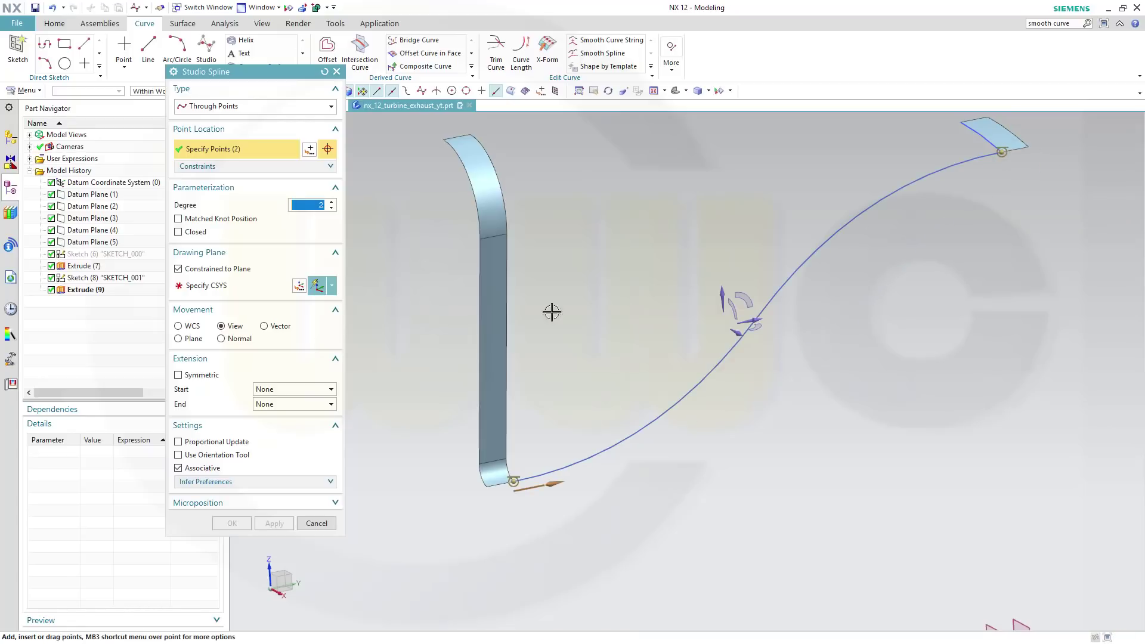
Step: Orient the spline on the datum CSYS and apply it, creating Spline (10)
left_click(206, 286)
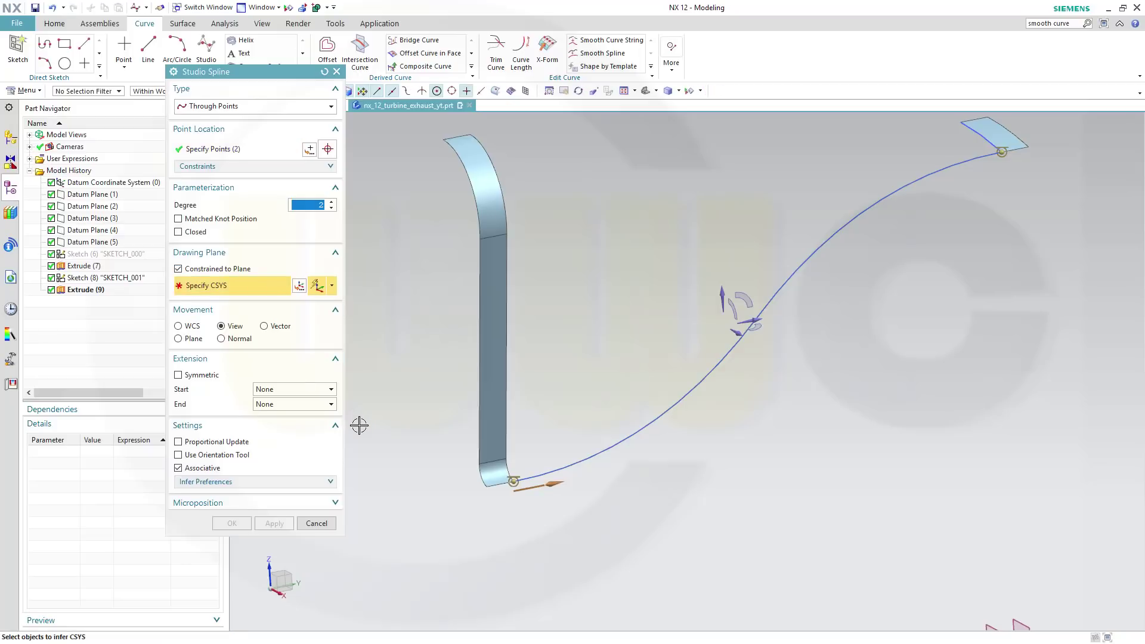
scroll(387, 439, "up", 2)
scroll(435, 469, "down", 4)
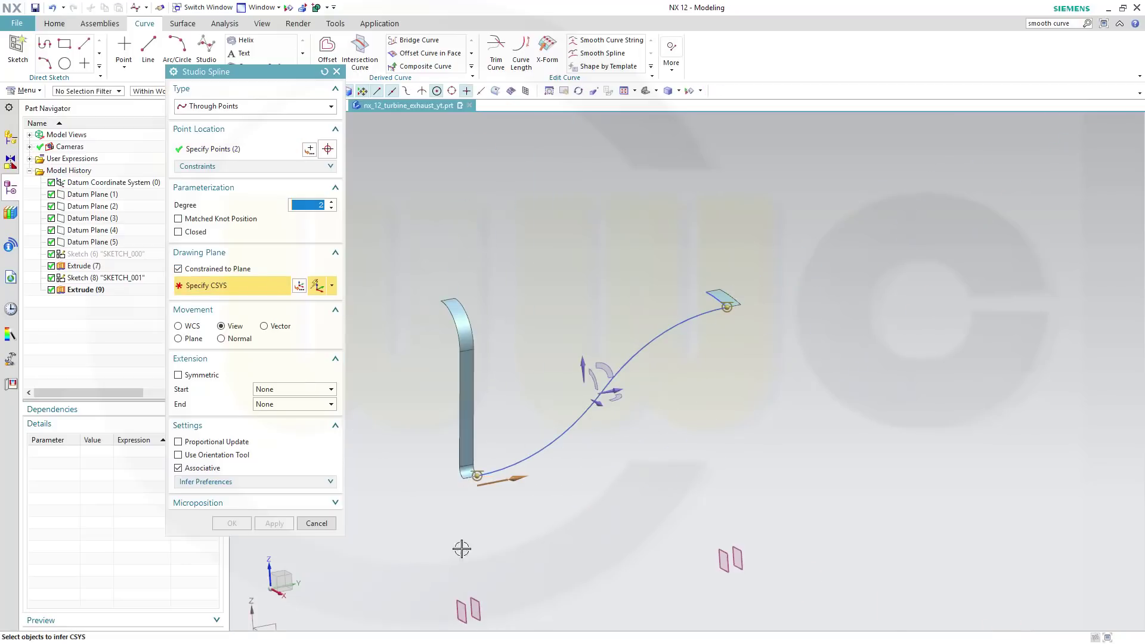
middle_click_drag(465, 558, 624, 466, "shift")
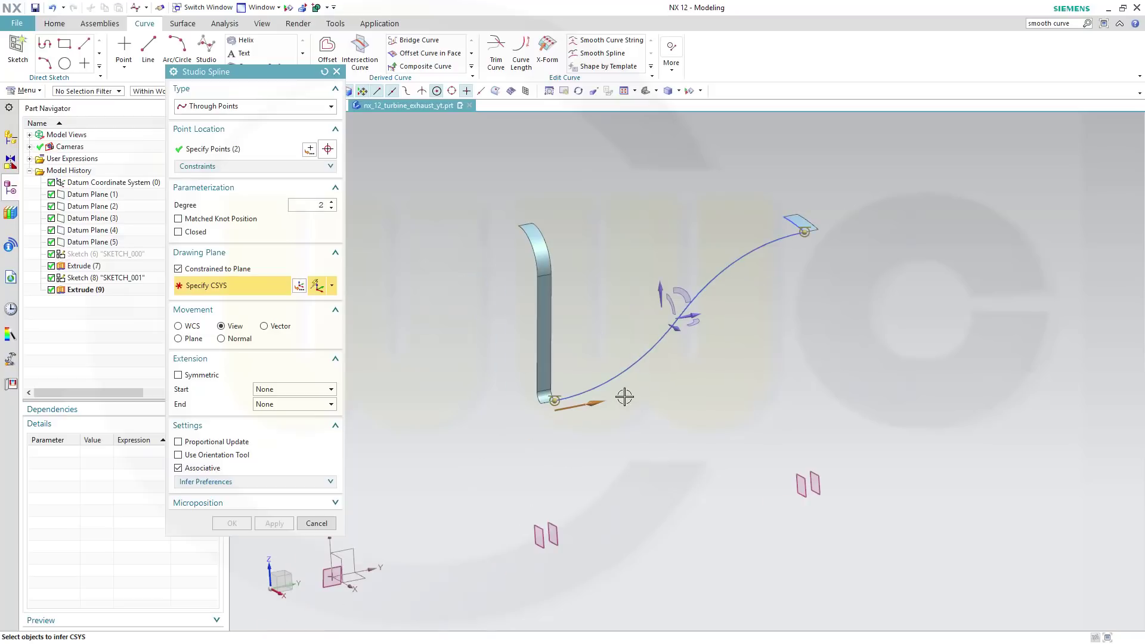
left_click(322, 590)
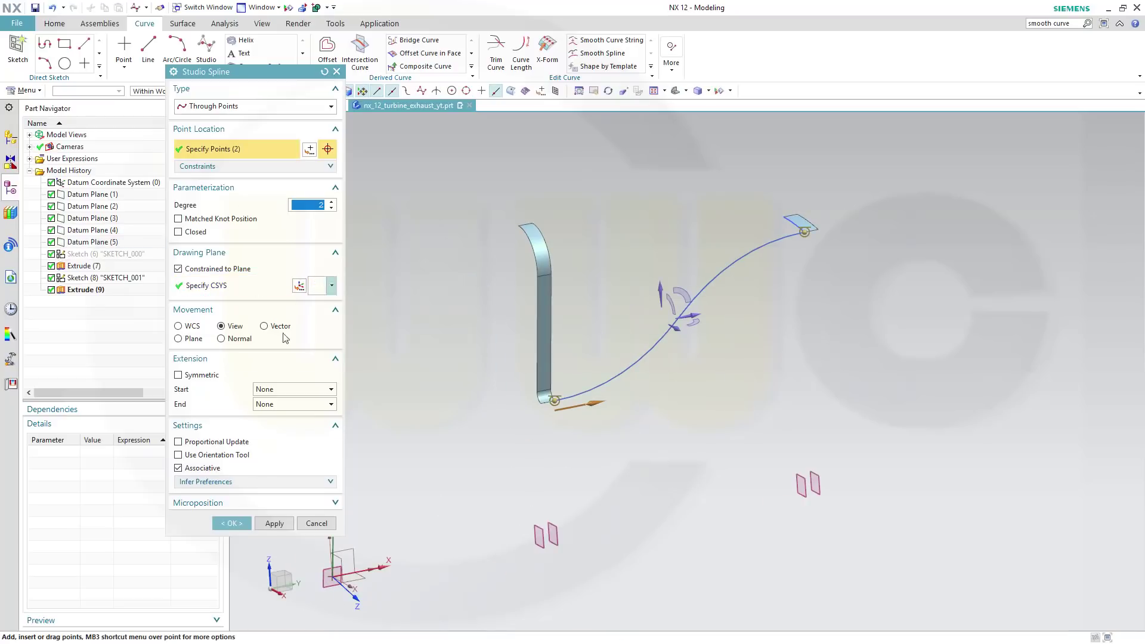
left_click(274, 524)
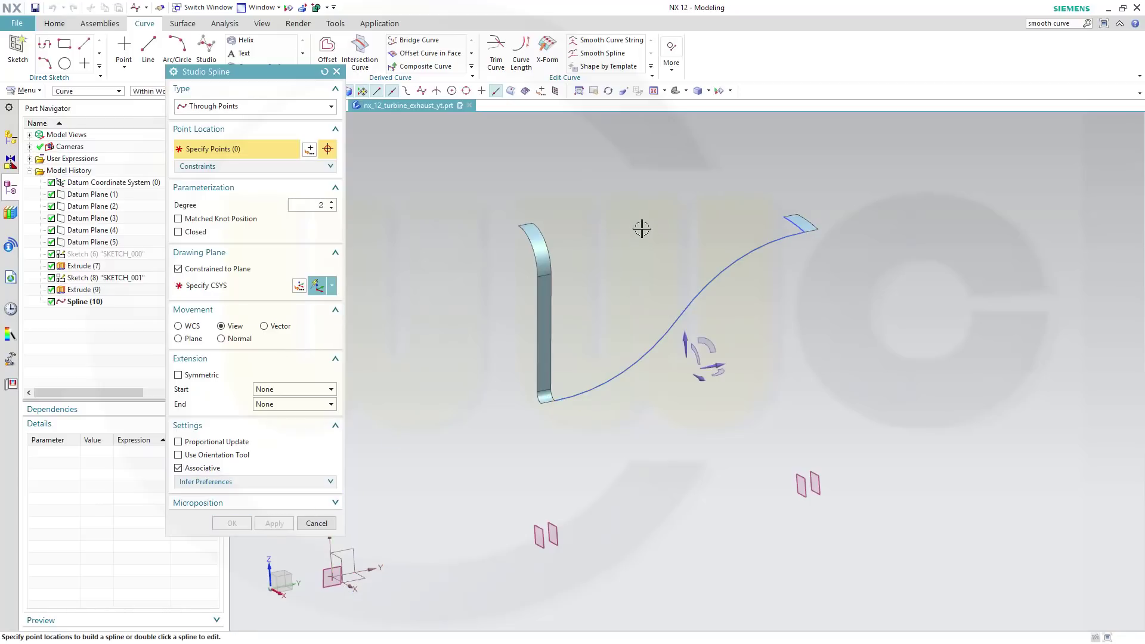
Step: Run a second spline from the small sheet's corner to the curved strip's top, G1 at the start
middle_click_drag(644, 235, 624, 366)
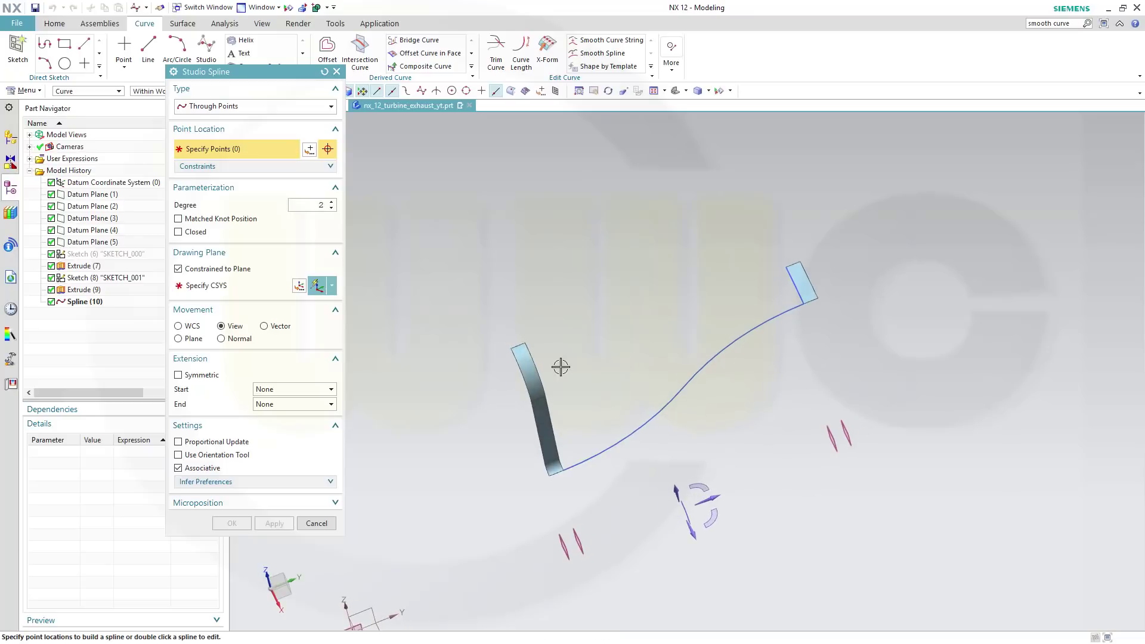
scroll(560, 367, "up", 3)
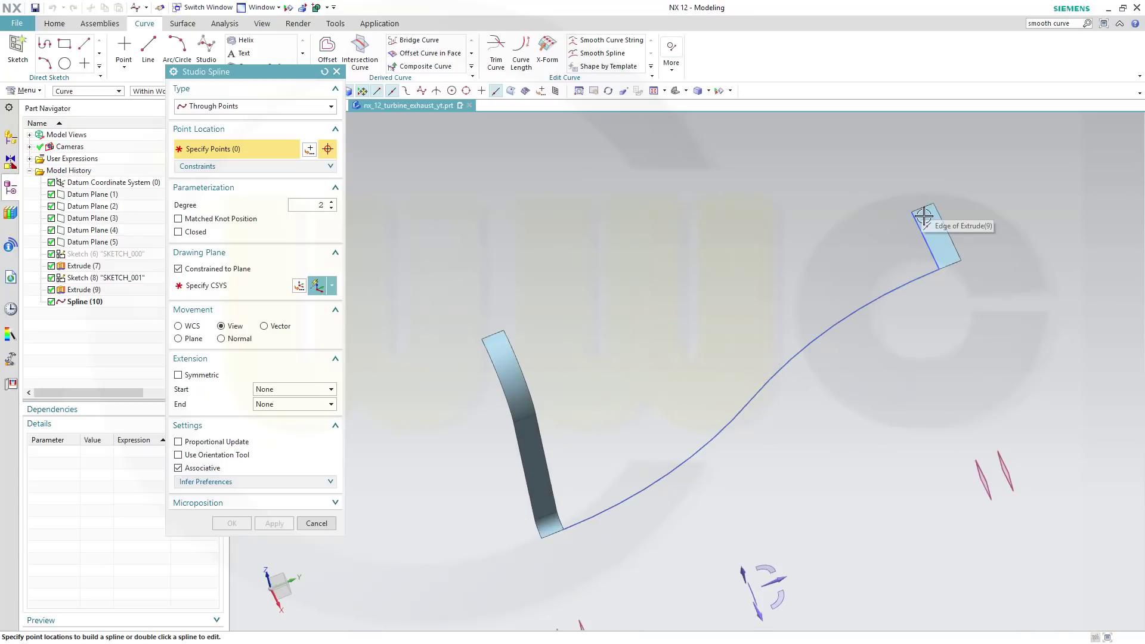
scroll(922, 205, "up", 3)
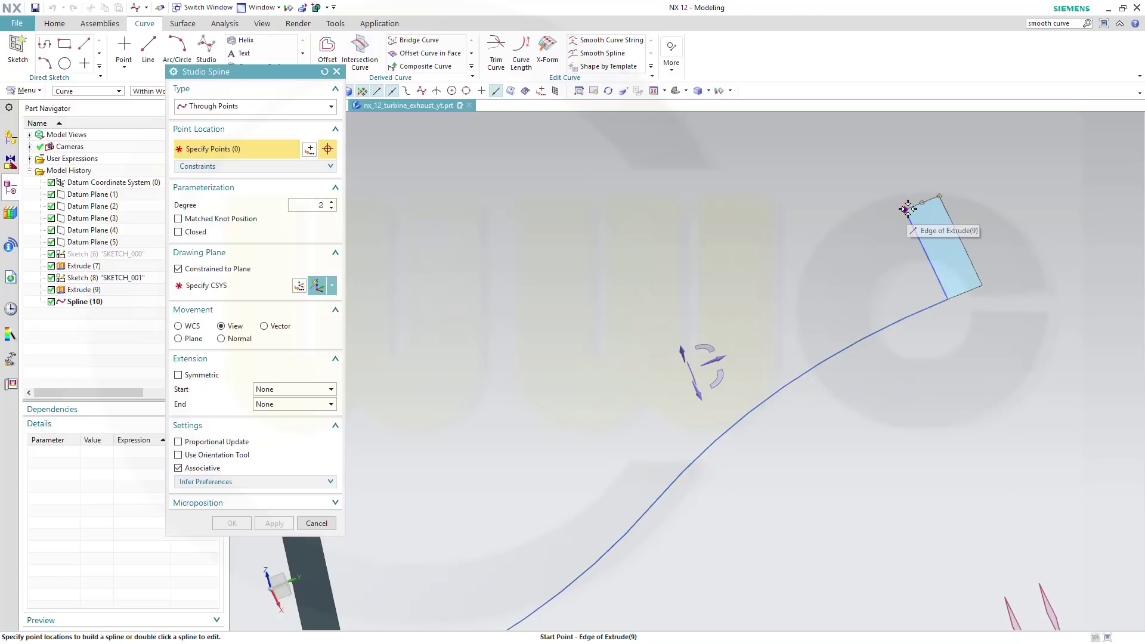
left_click(910, 209)
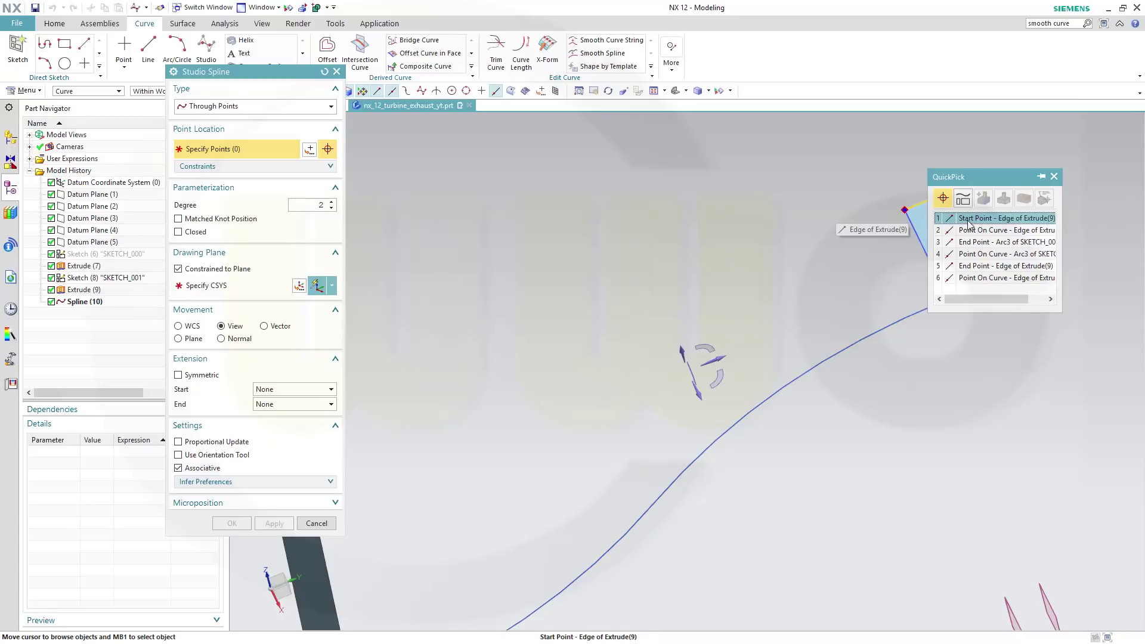
left_click(969, 224)
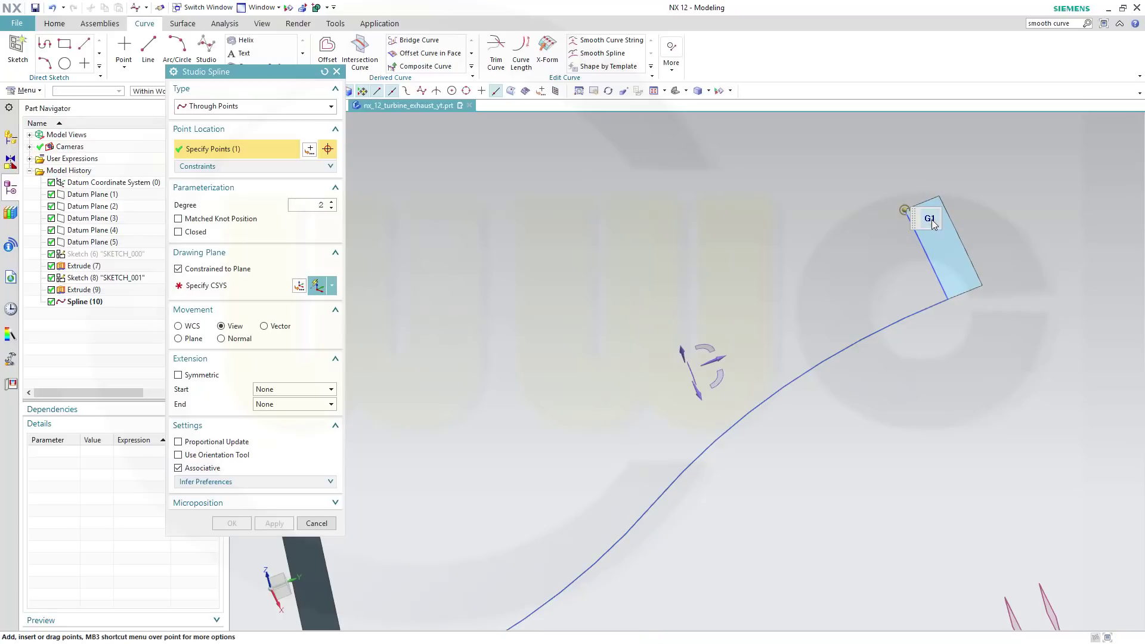
middle_click_drag(535, 396, 762, 358)
middle_click_drag(647, 366, 542, 377)
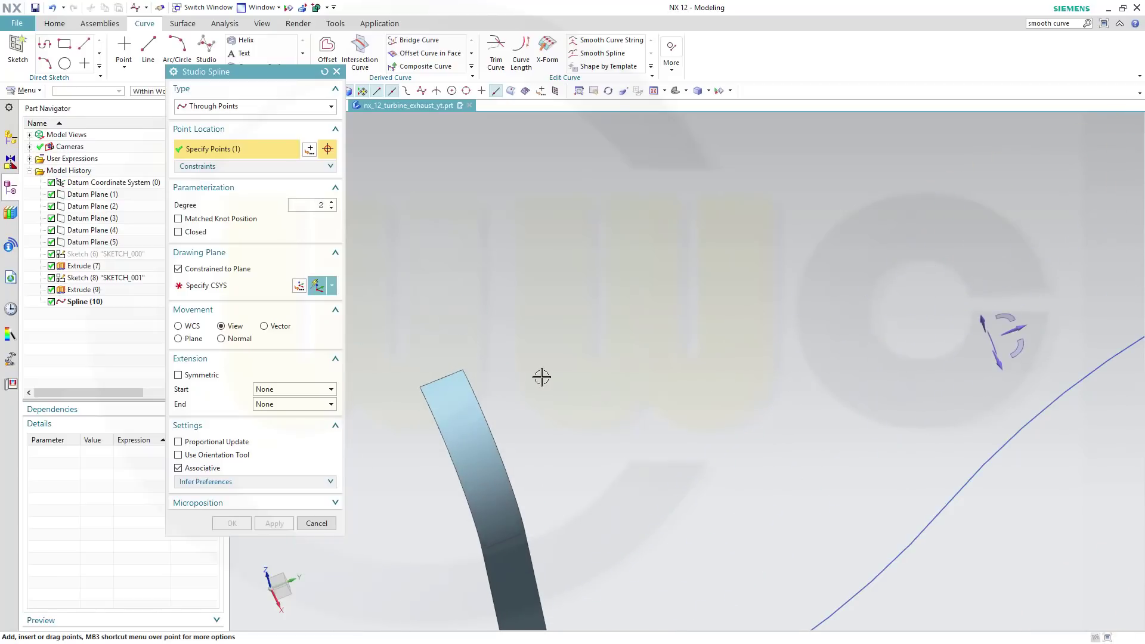
left_click(462, 372)
left_click(528, 384)
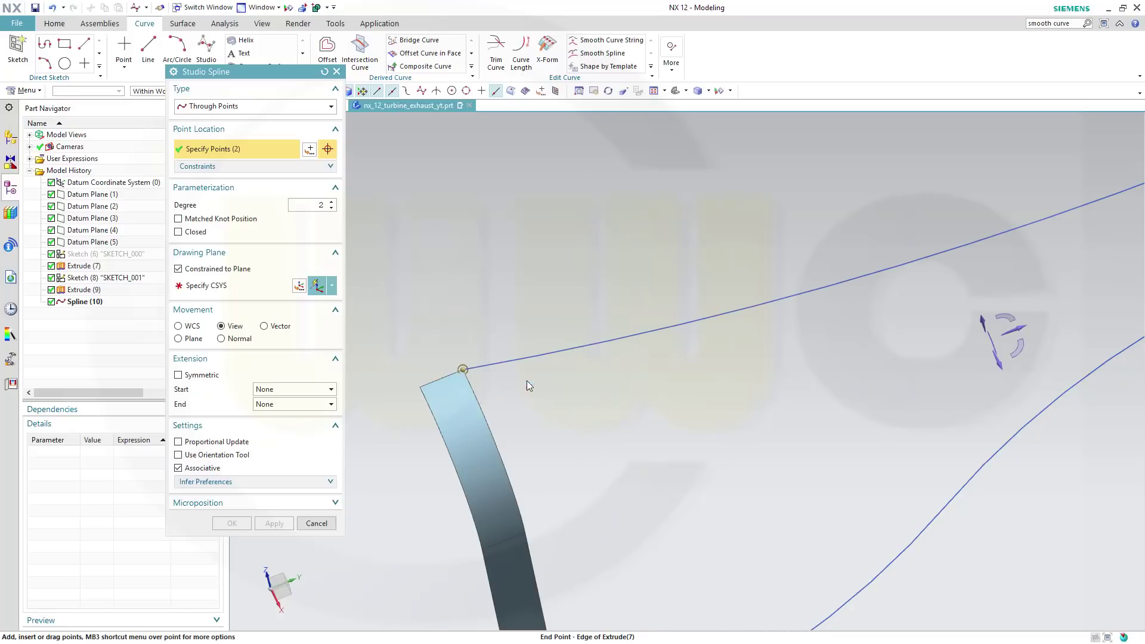
left_click(489, 381)
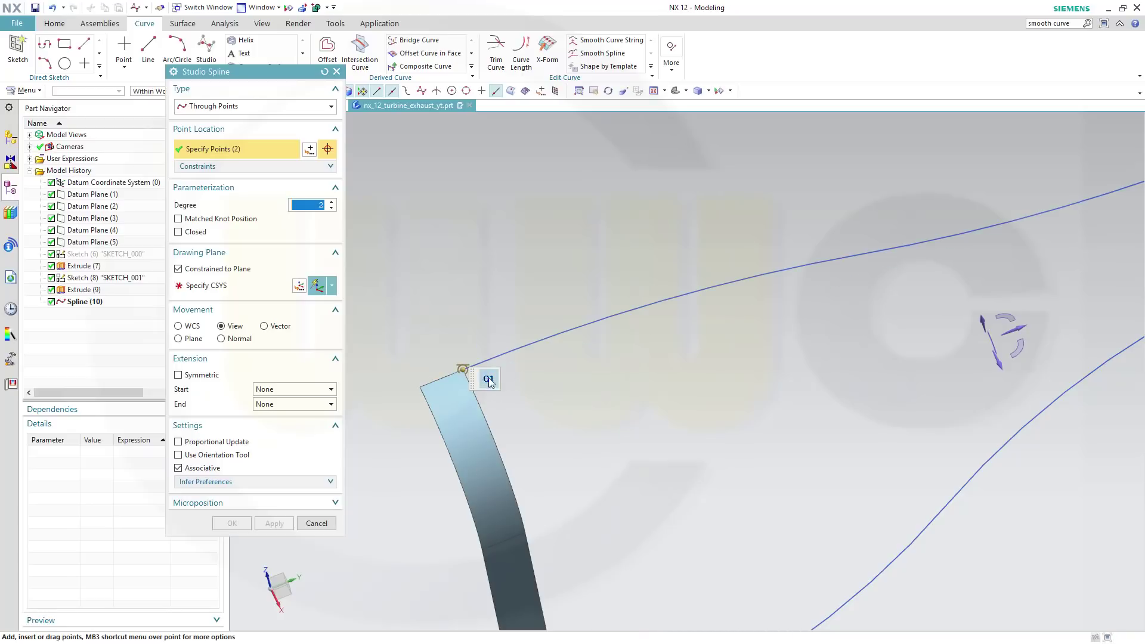
Step: Orient the second spline on the datum CSYS and finish it as Spline (11)
left_click(206, 287)
scroll(532, 416, "down", 5)
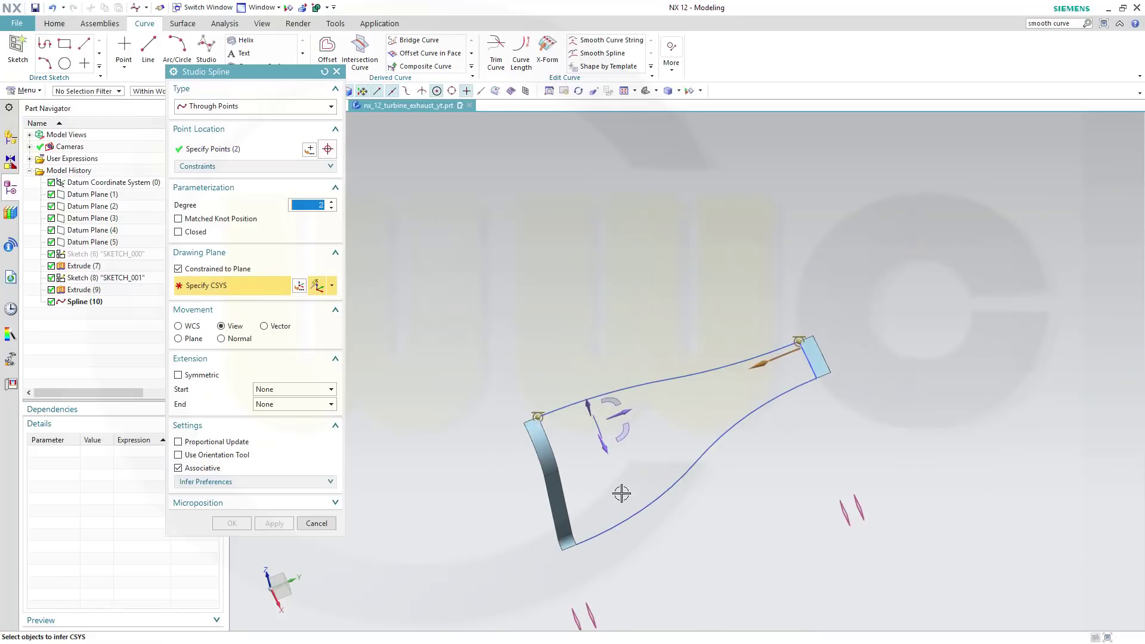
scroll(620, 519, "down", 3)
left_click(507, 603)
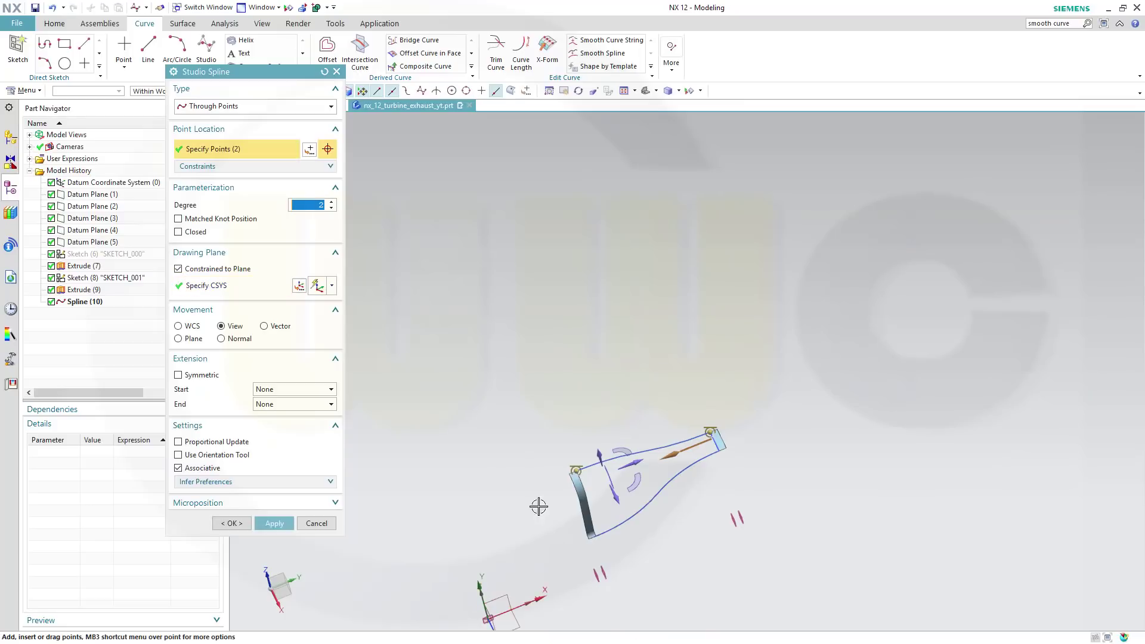
left_click(231, 525)
middle_click_drag(685, 520, 555, 529)
Step: Extrude Spline (10) 20 mm in the reversed direction into a thin strip
middle_click_drag(693, 537, 693, 476, "shift")
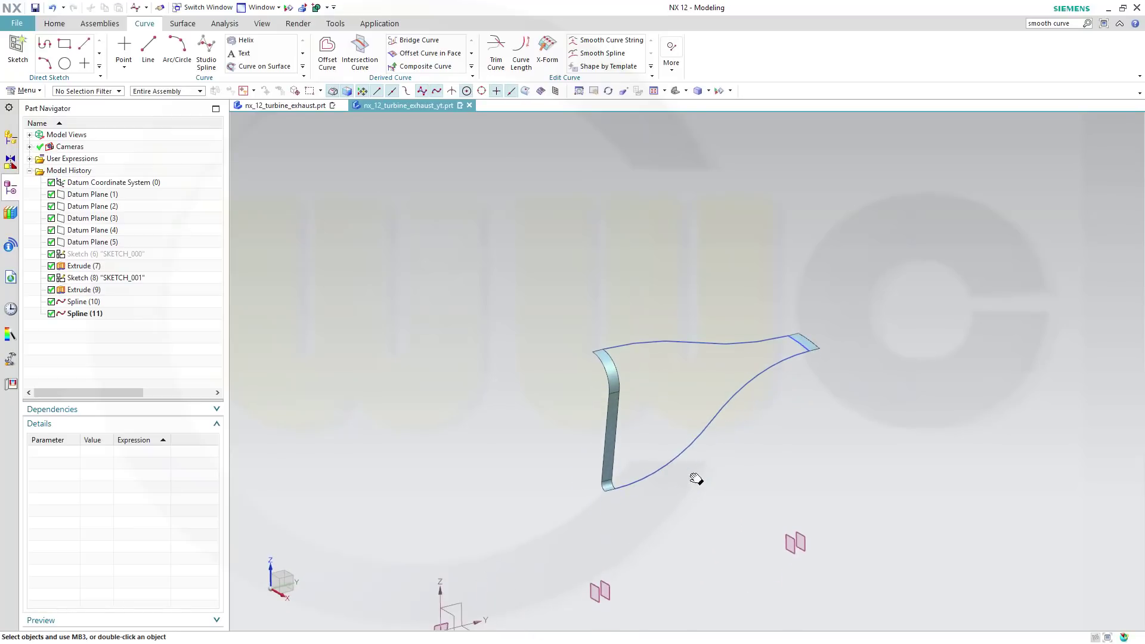
middle_click_drag(557, 360, 529, 373)
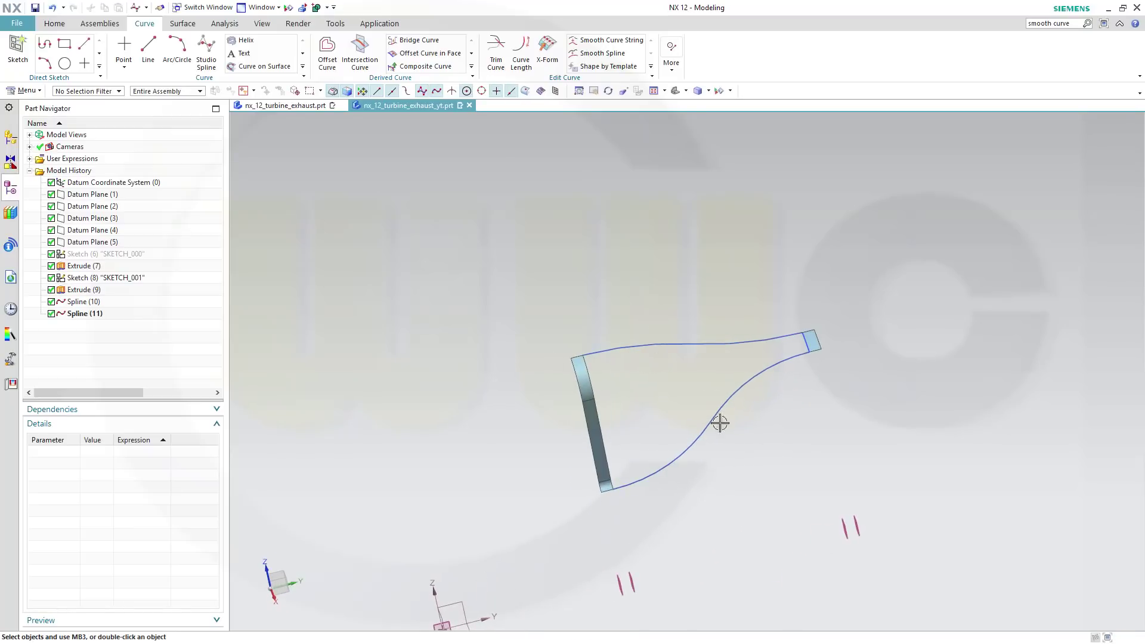
middle_click_drag(723, 436, 736, 486)
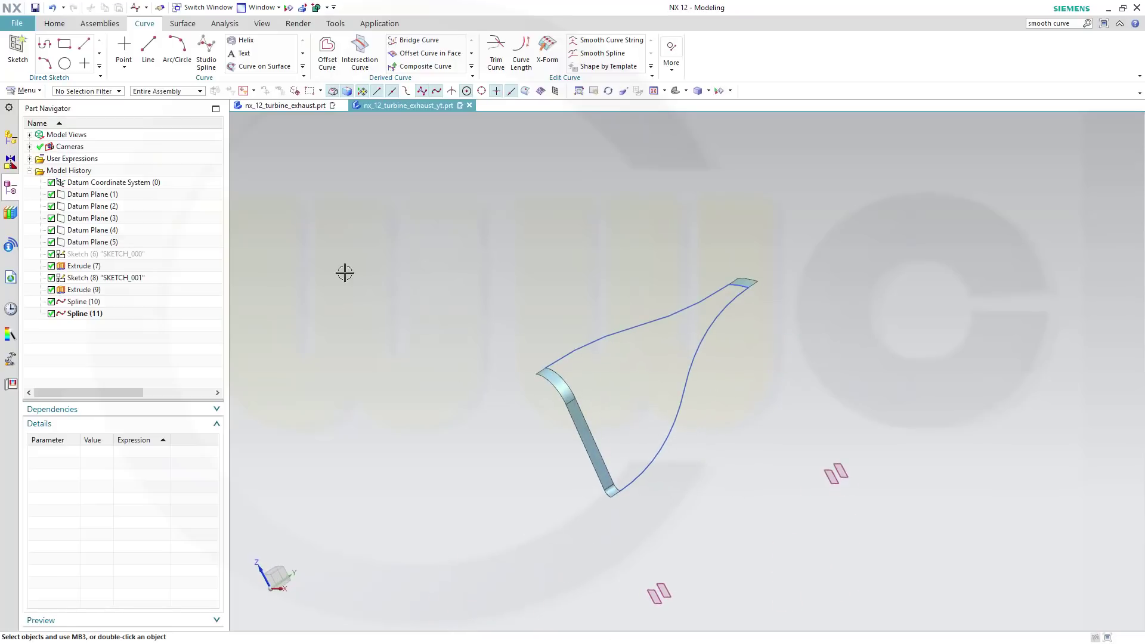
right_click(65, 28)
left_click(54, 23)
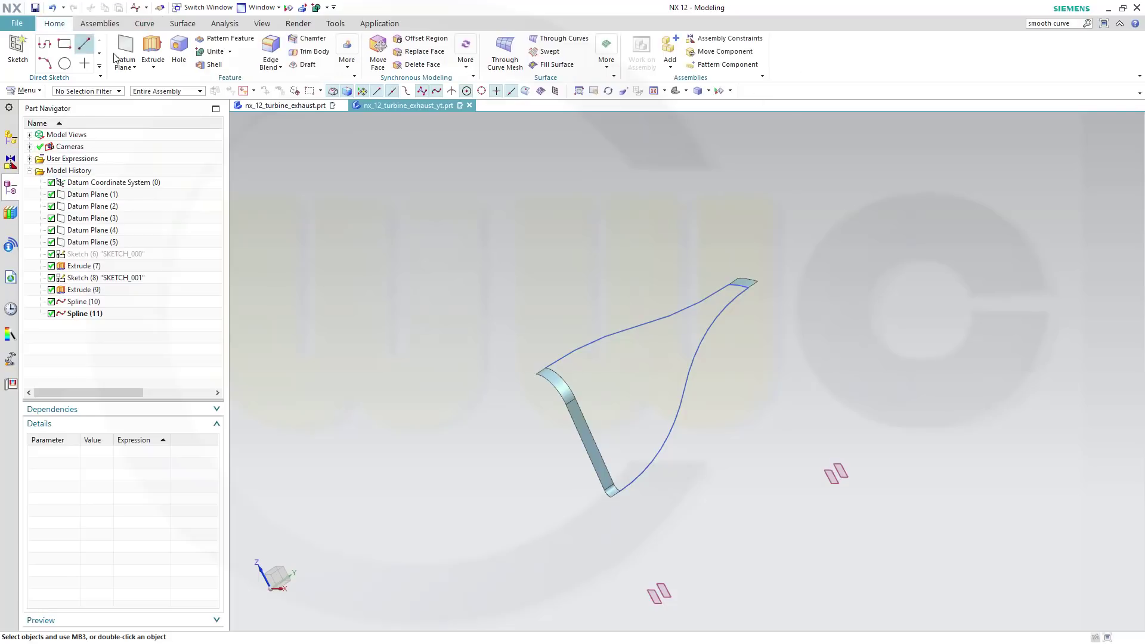
left_click(153, 48)
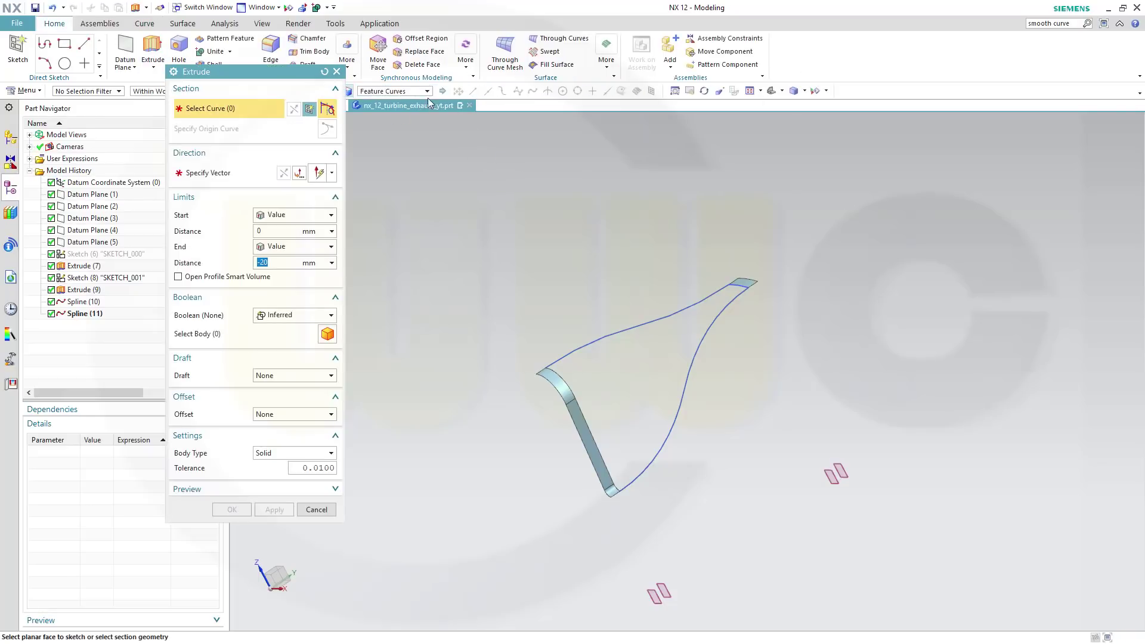
left_click(692, 373)
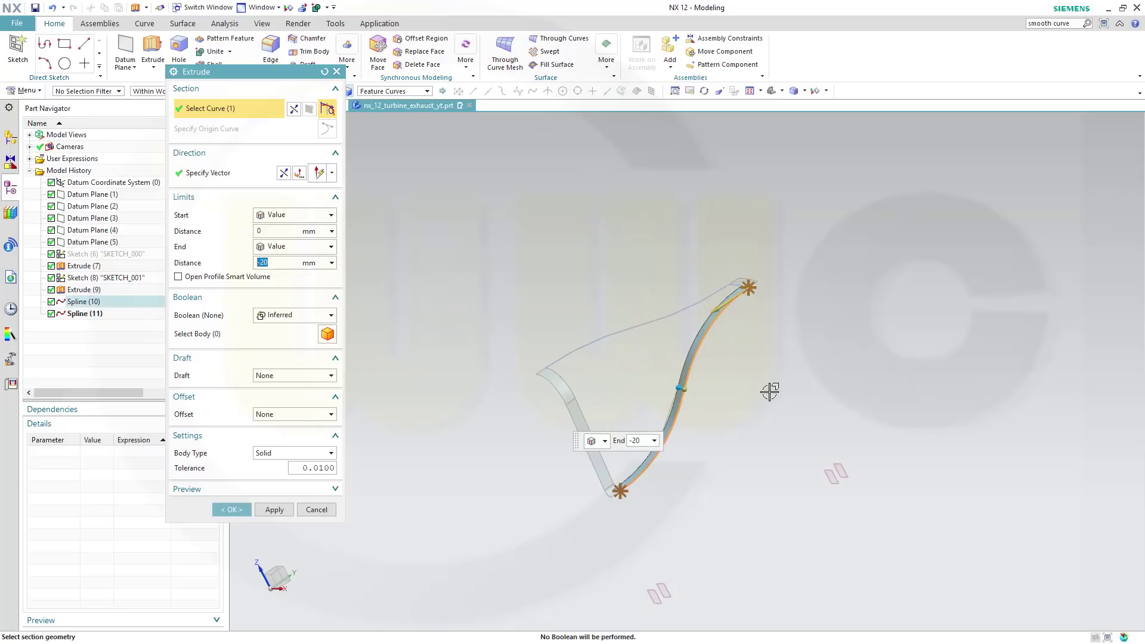
middle_click_drag(759, 381, 800, 396)
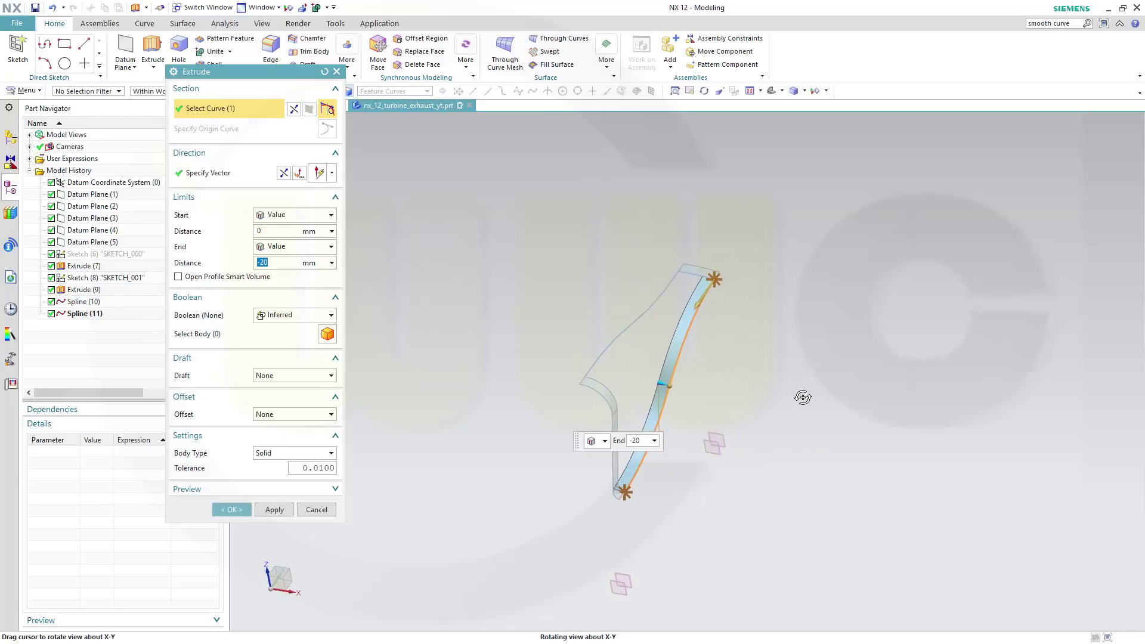
left_click(284, 173)
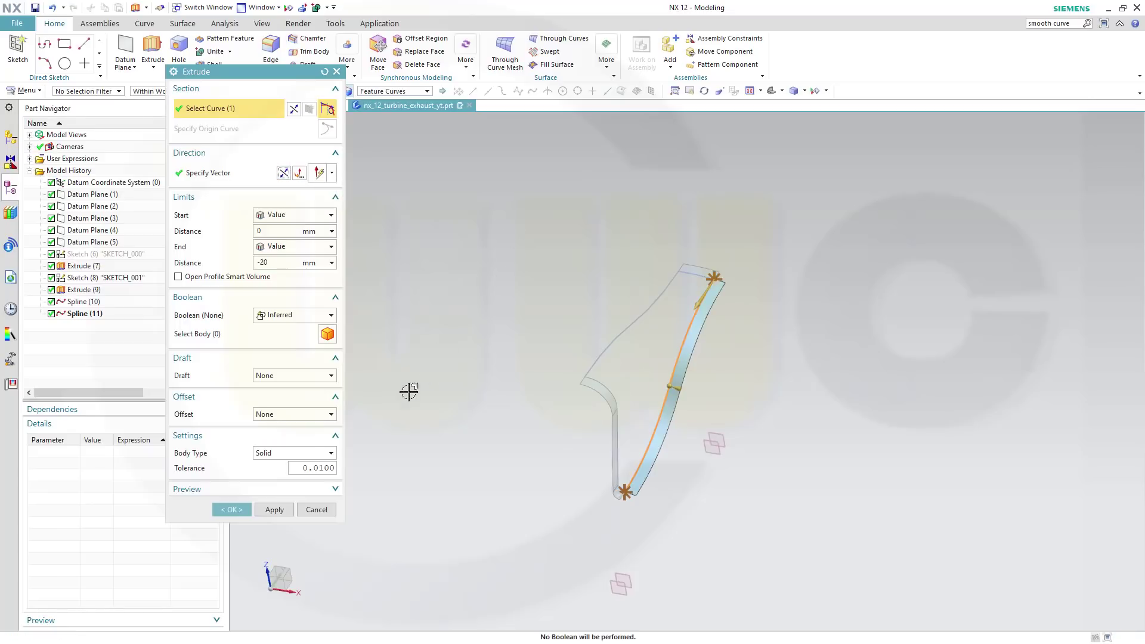
left_click(274, 509)
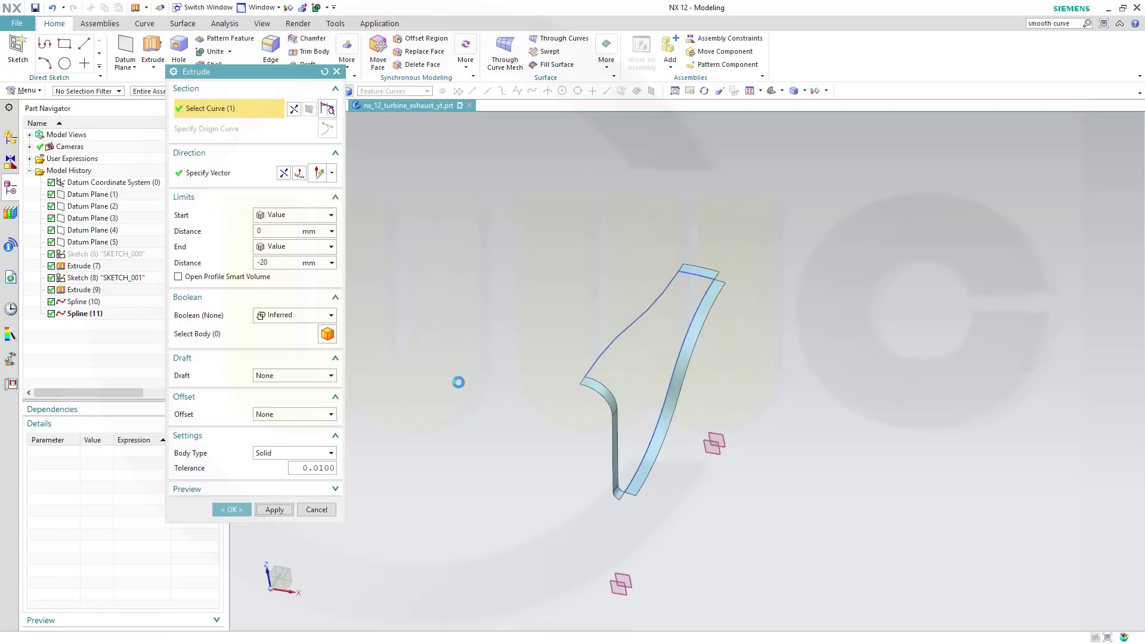
Step: Extrude Spline (11) by the same 20 mm to form the second strip
left_click(615, 329)
left_click(656, 340)
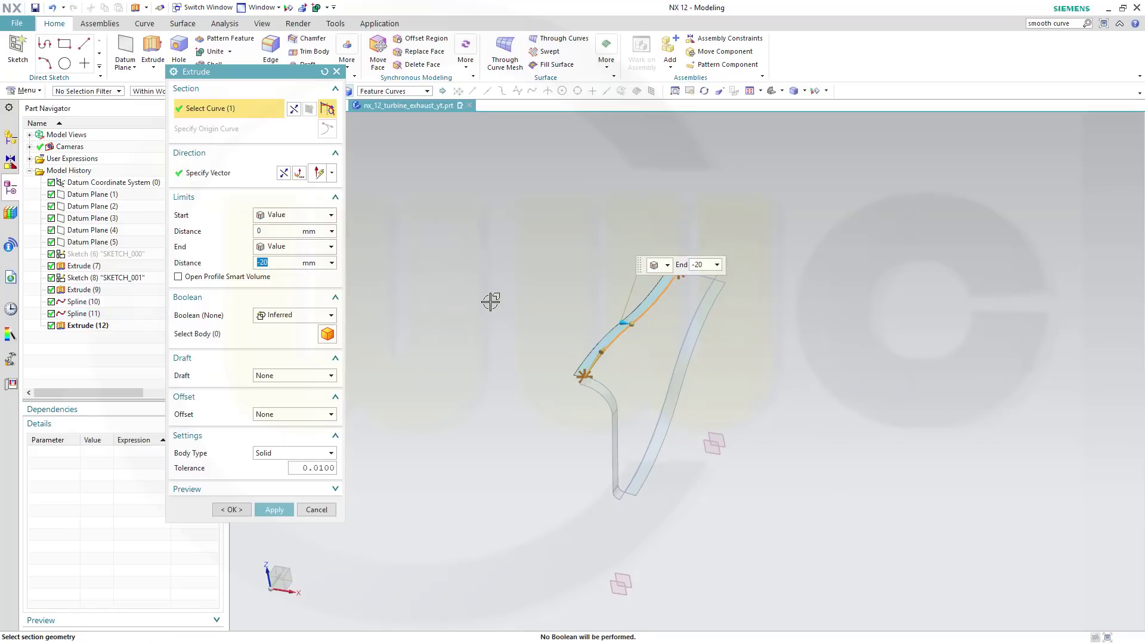
left_click(231, 509)
middle_click_drag(785, 403, 763, 376)
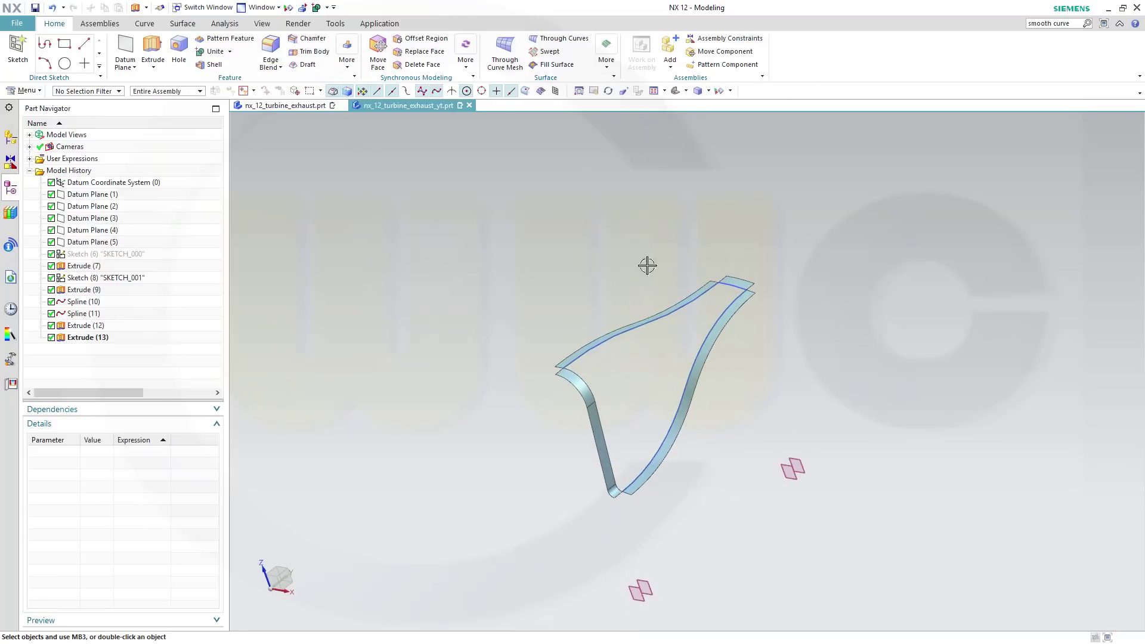
Step: Hide all sketches and curves, including the splines
left_click(289, 8)
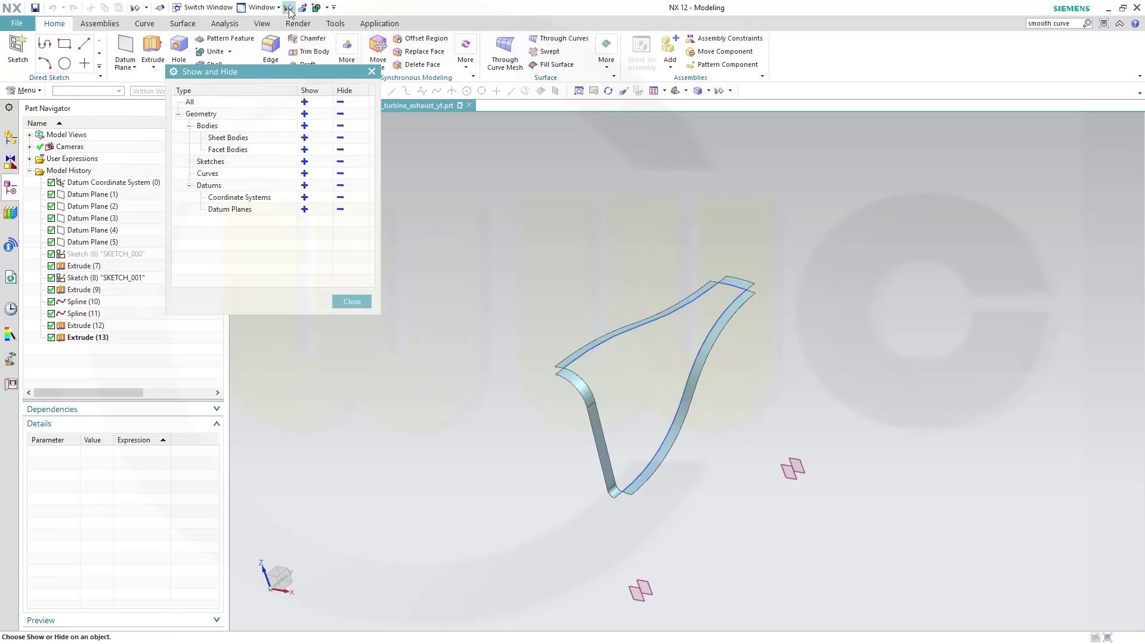
left_click(340, 161)
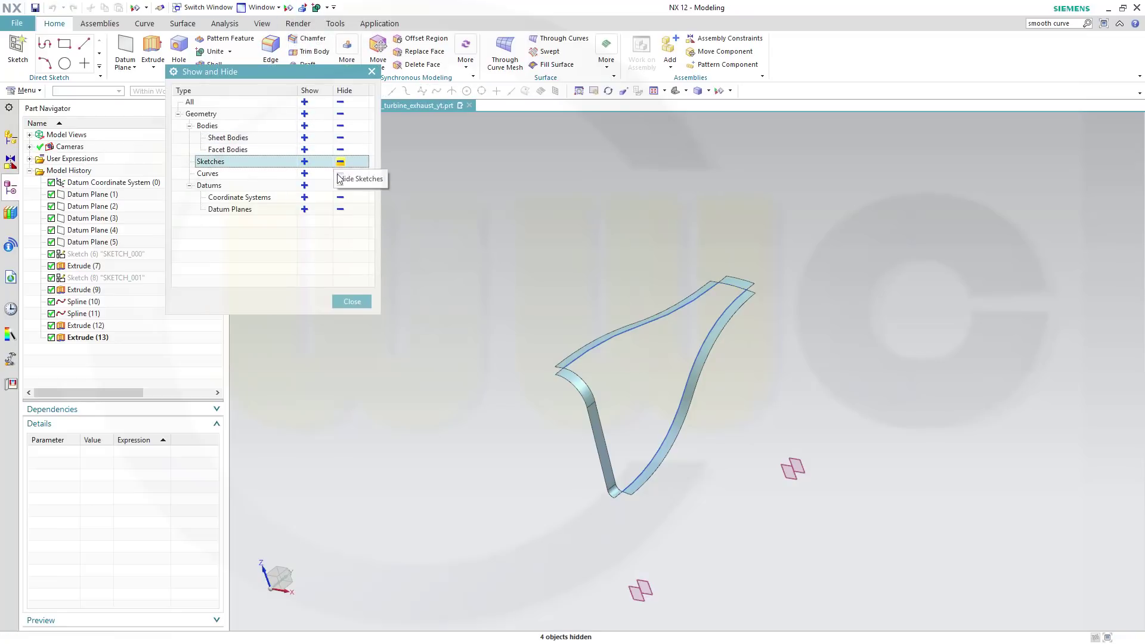
left_click(340, 174)
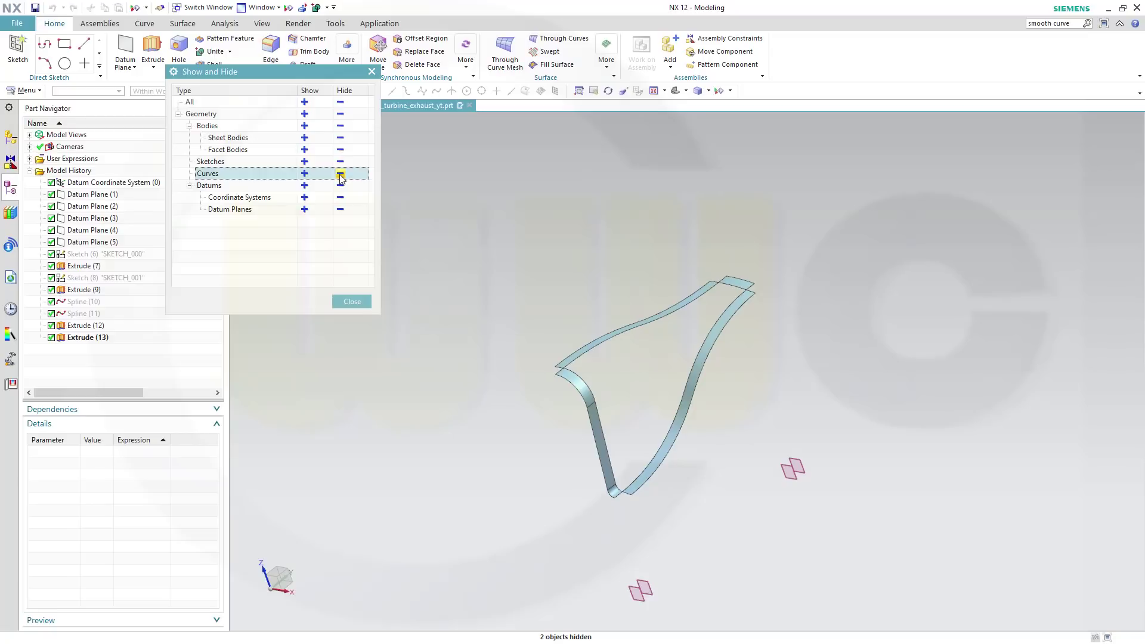
left_click(349, 302)
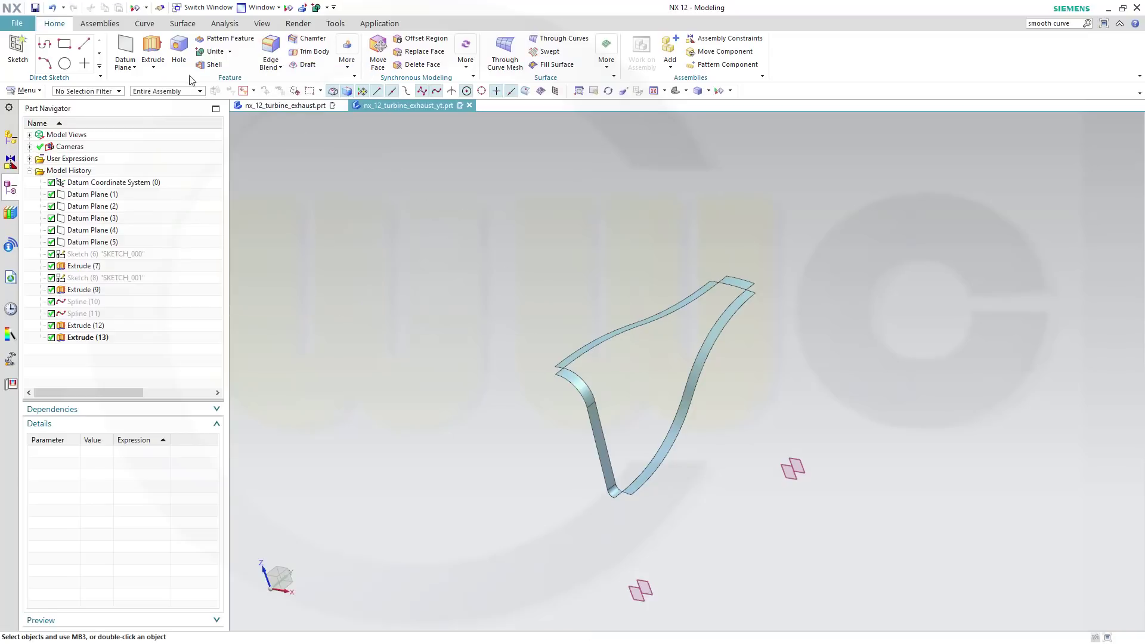
Step: Switch to the Surface commands and orbit to the lobe strip's open side
left_click(182, 24)
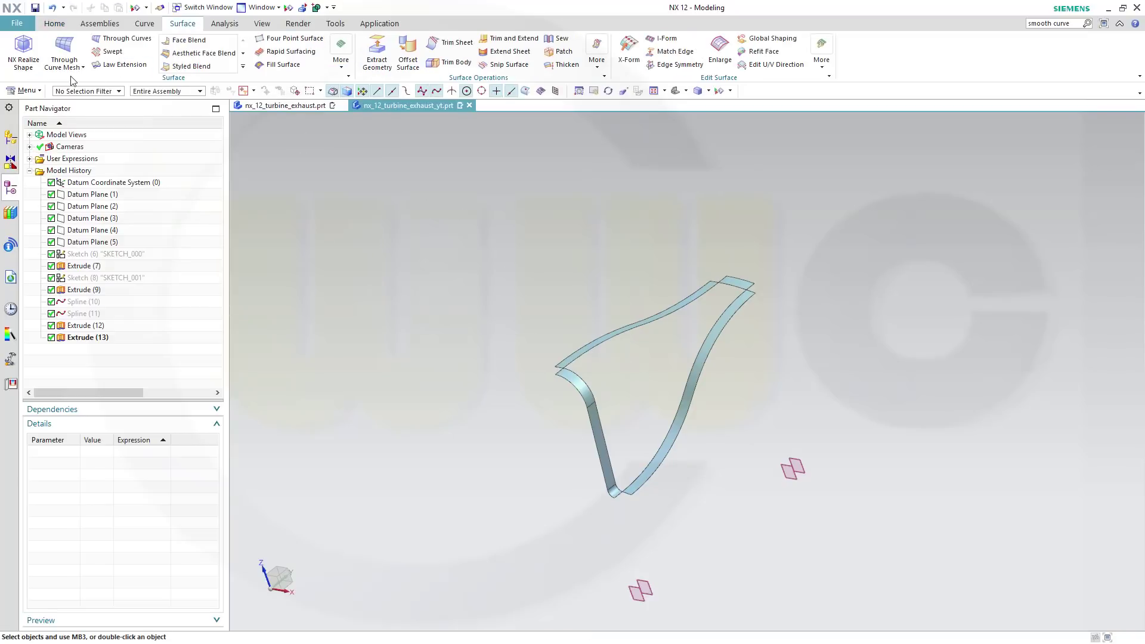
middle_click_drag(374, 227, 596, 285)
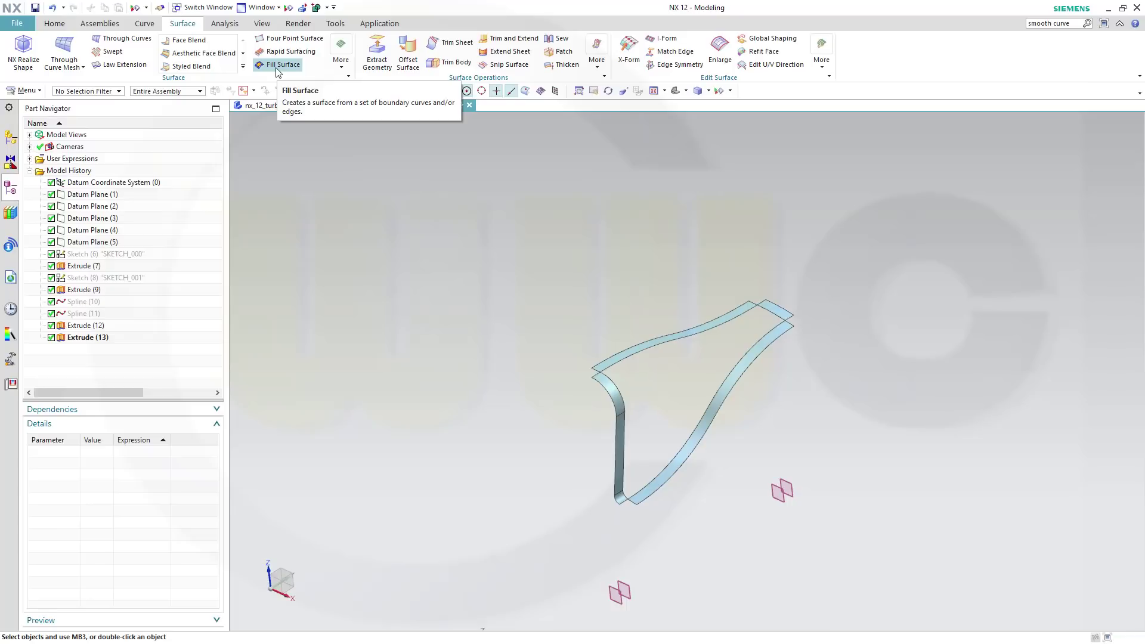
middle_click_drag(597, 289, 469, 171)
middle_click_drag(635, 335, 662, 375)
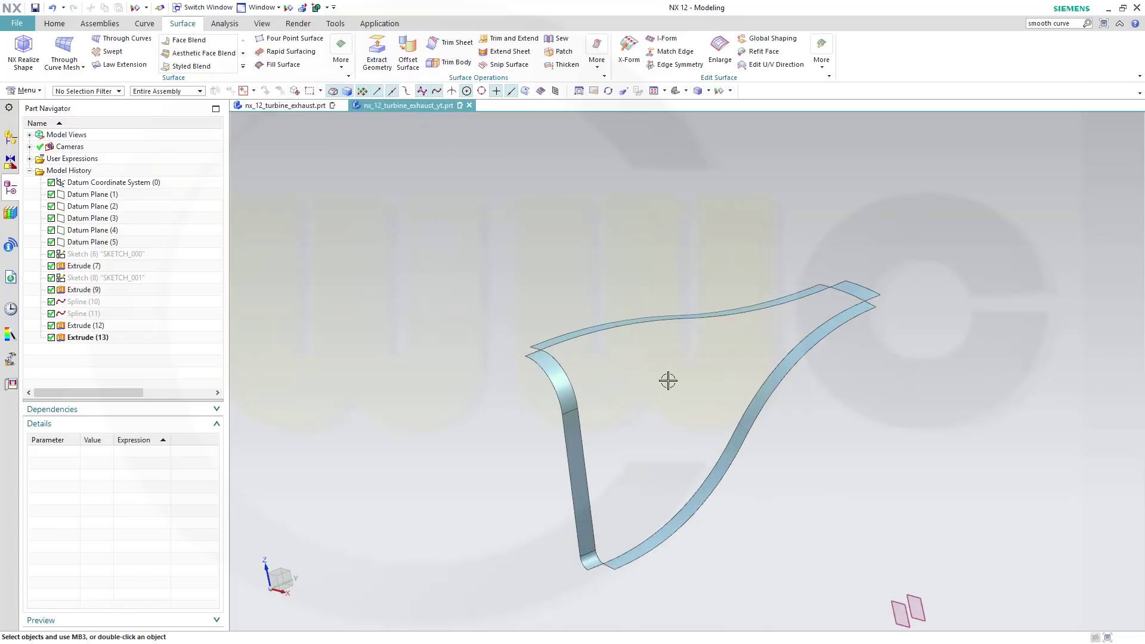
Step: Start a fill surface bounded by the top, short right-end and long right edges
left_click(280, 65)
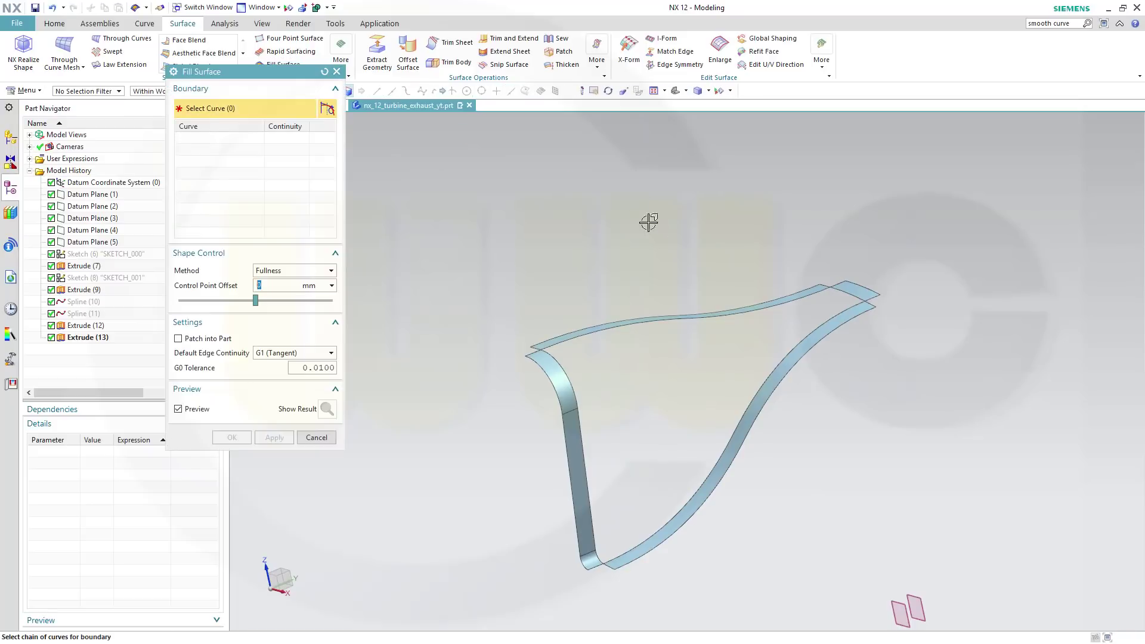
left_click(650, 320)
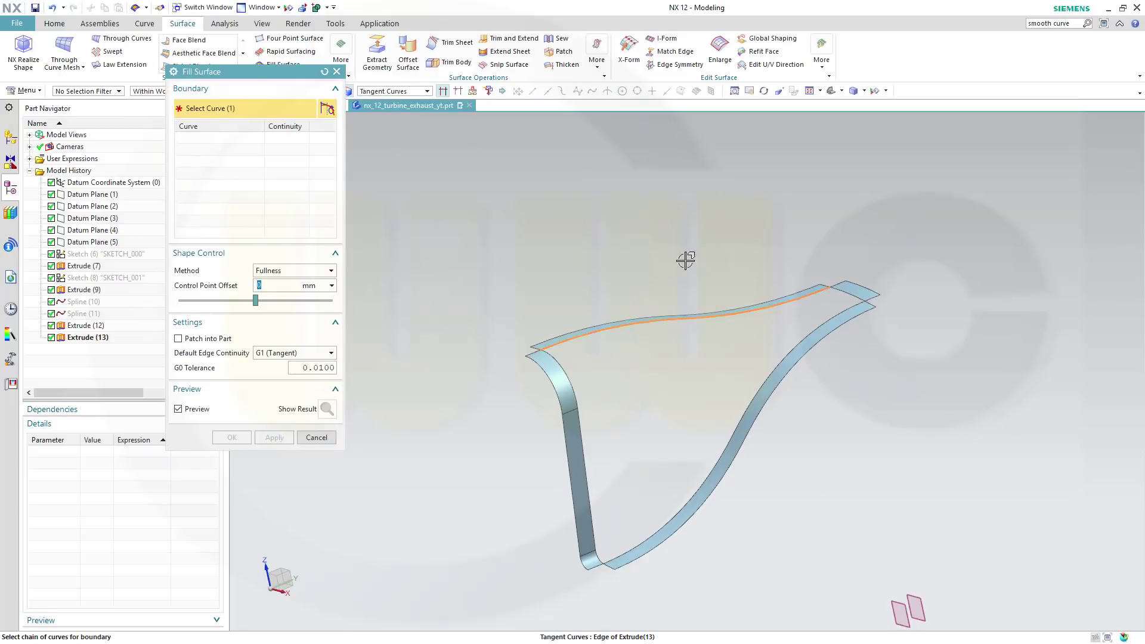
left_click(828, 300)
left_click(820, 323)
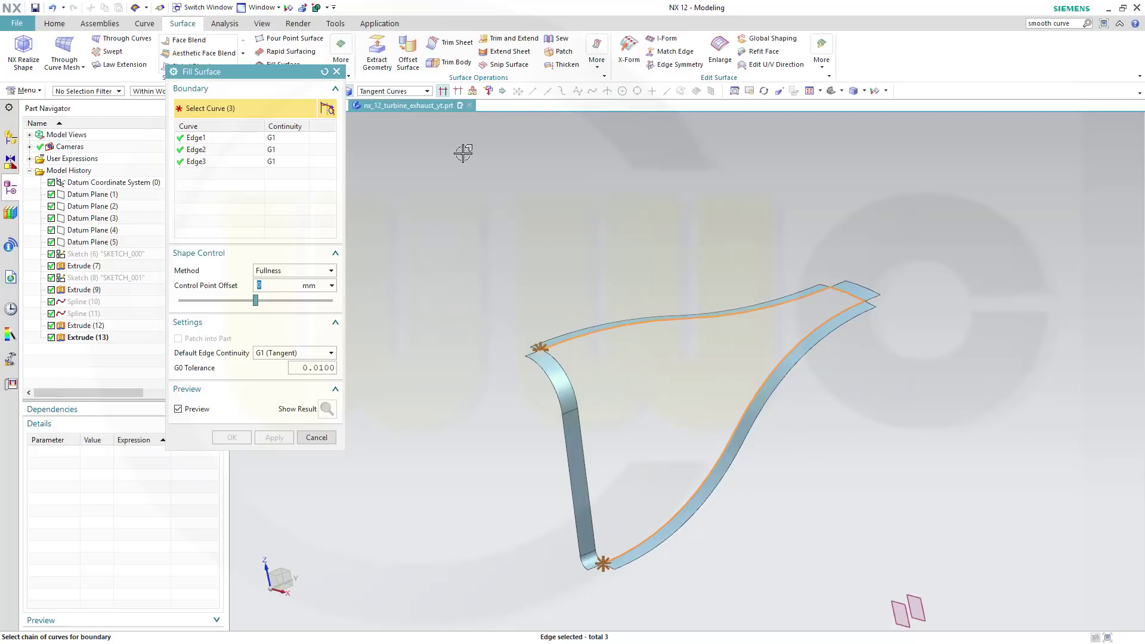
Step: Add the left edge chain with Tangent Curves intent to reach 6 edges, then create Fill Surface (14)
left_click(427, 92)
left_click(393, 129)
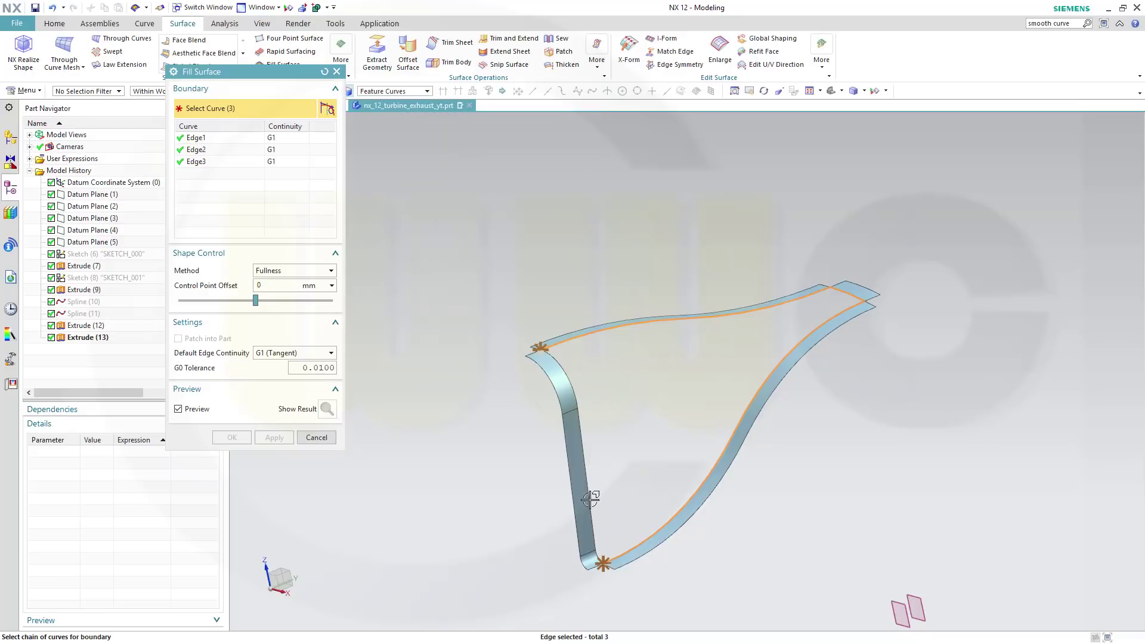
left_click(425, 92)
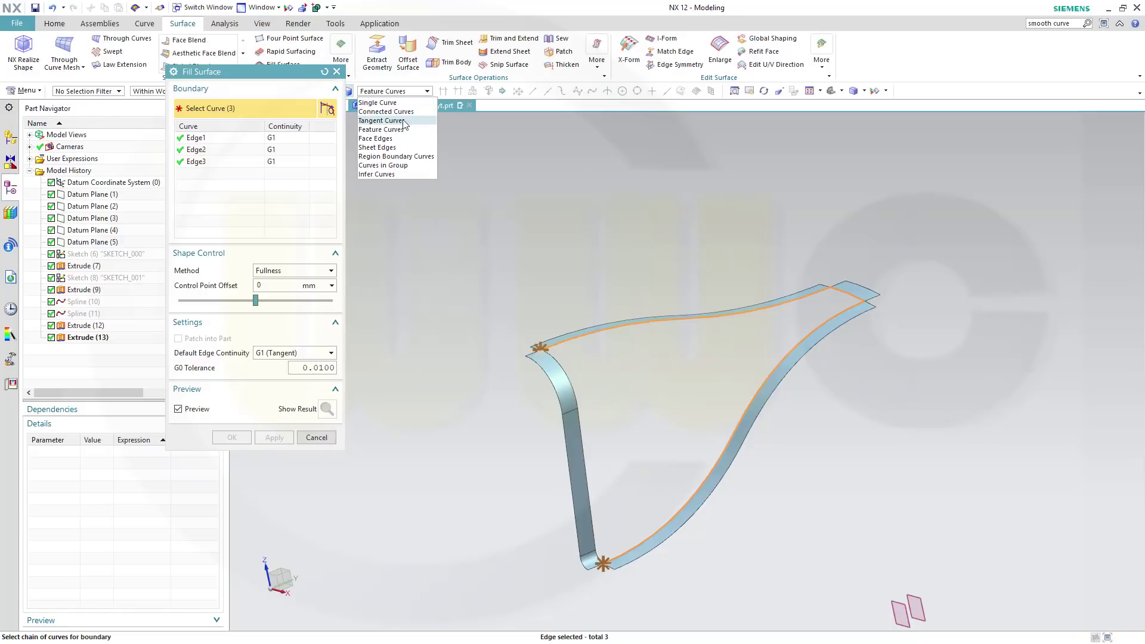
left_click(382, 120)
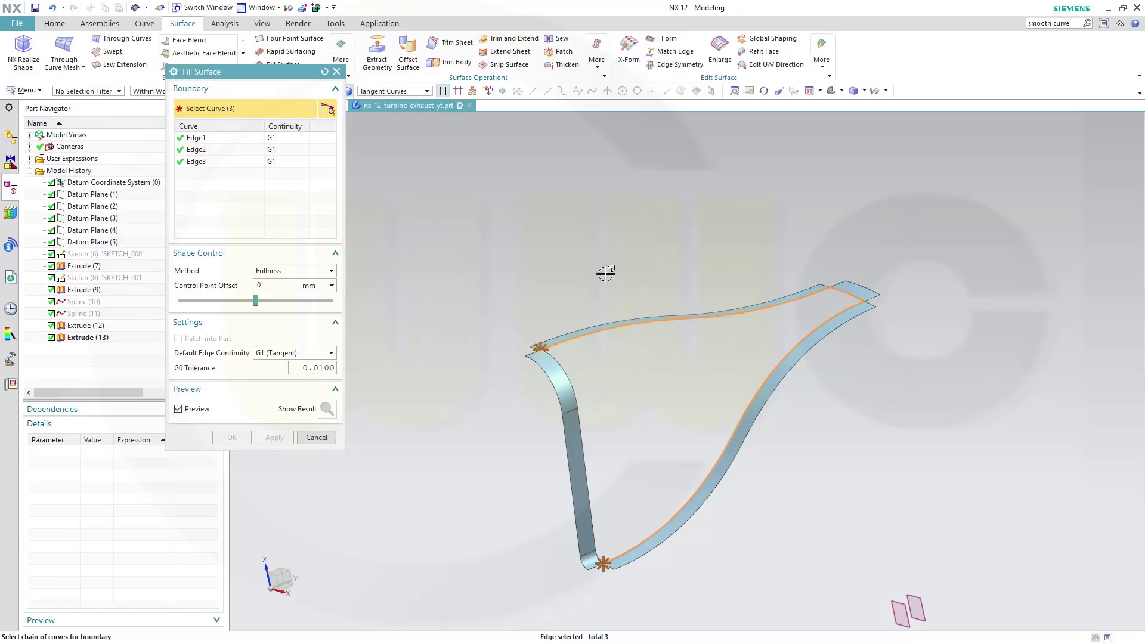
left_click(562, 371)
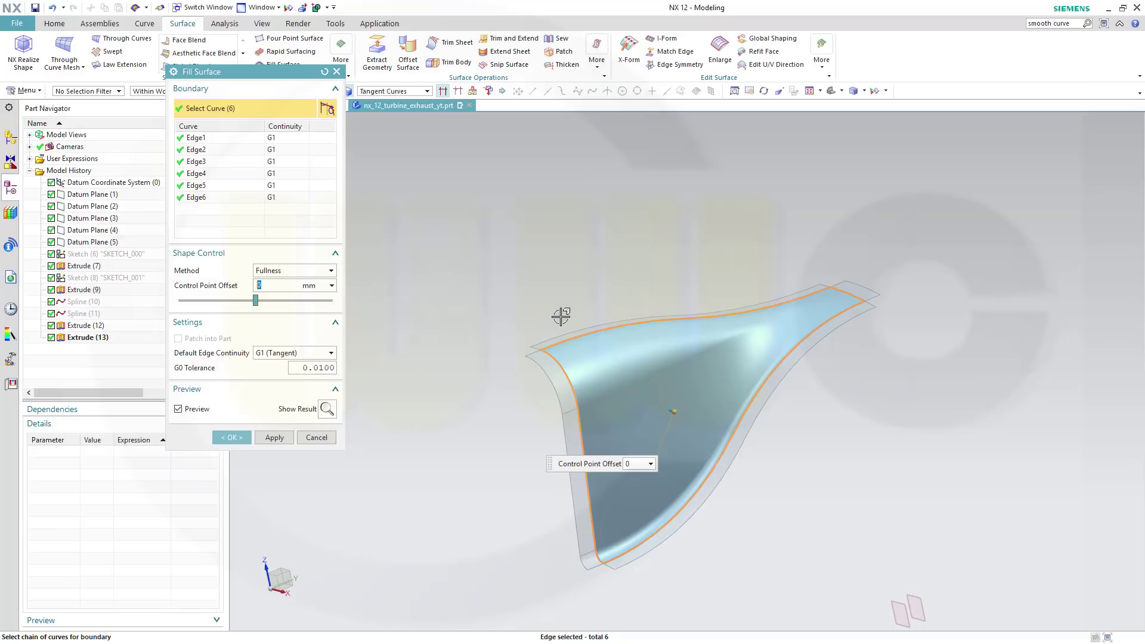
middle_click_drag(562, 317, 519, 337)
left_click(233, 439)
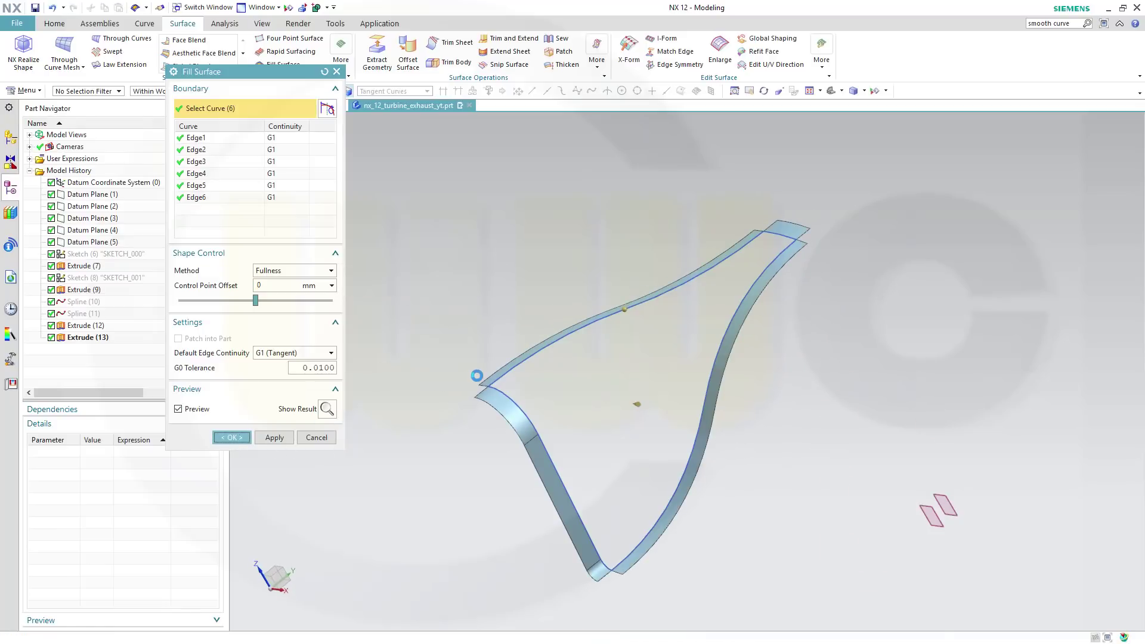
middle_click_drag(473, 366, 500, 298)
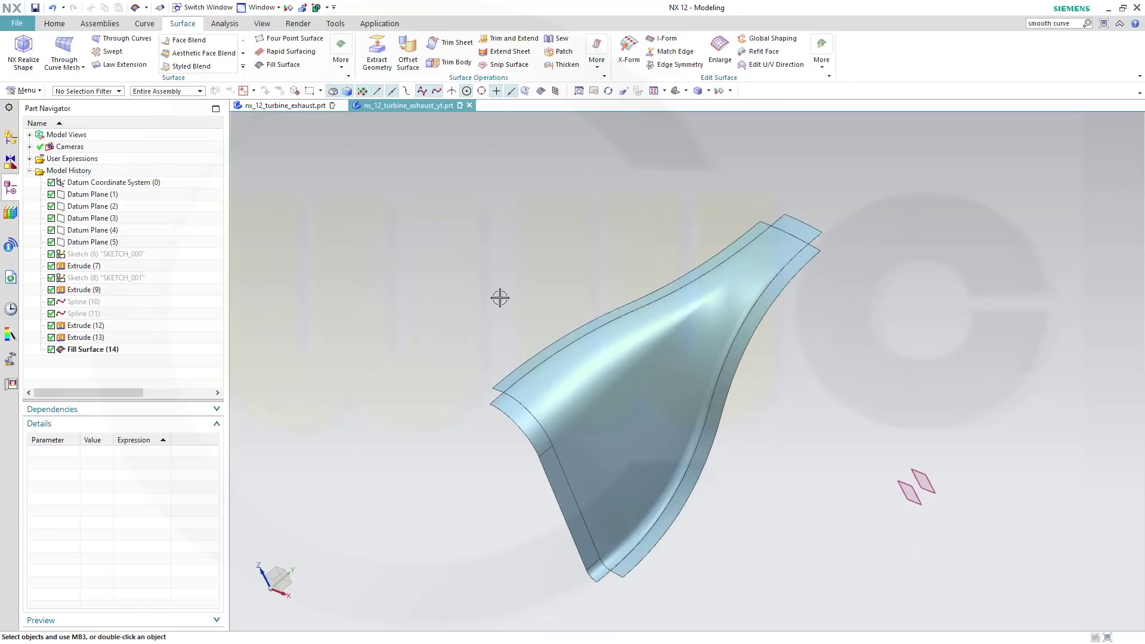
Step: Sew the fill surface as target with the side and top-end extruded sheets as tools
left_click(560, 39)
left_click(579, 391)
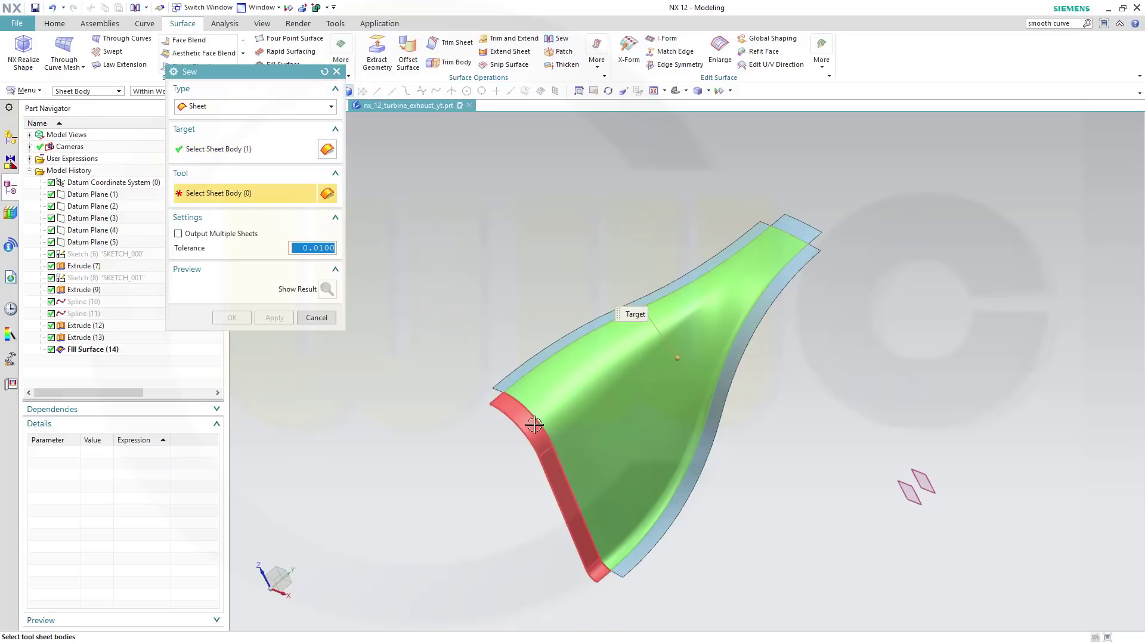
left_click(534, 404)
left_click(797, 221)
left_click(238, 320)
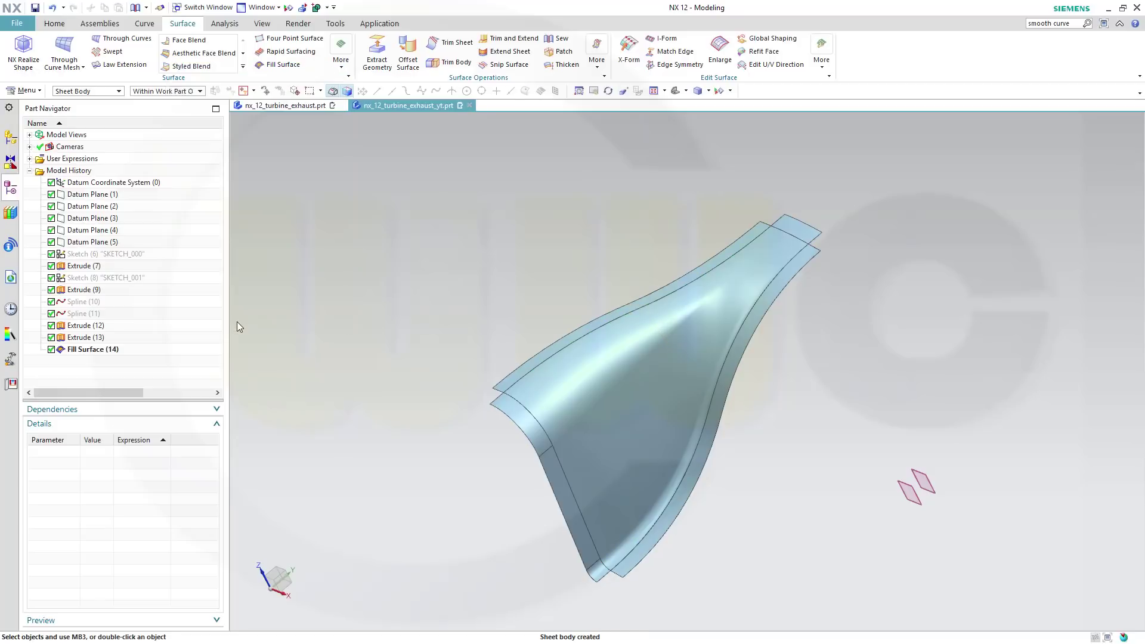
Step: Hide the extruded strips Extrude (12) and Extrude (13)
left_click(666, 530)
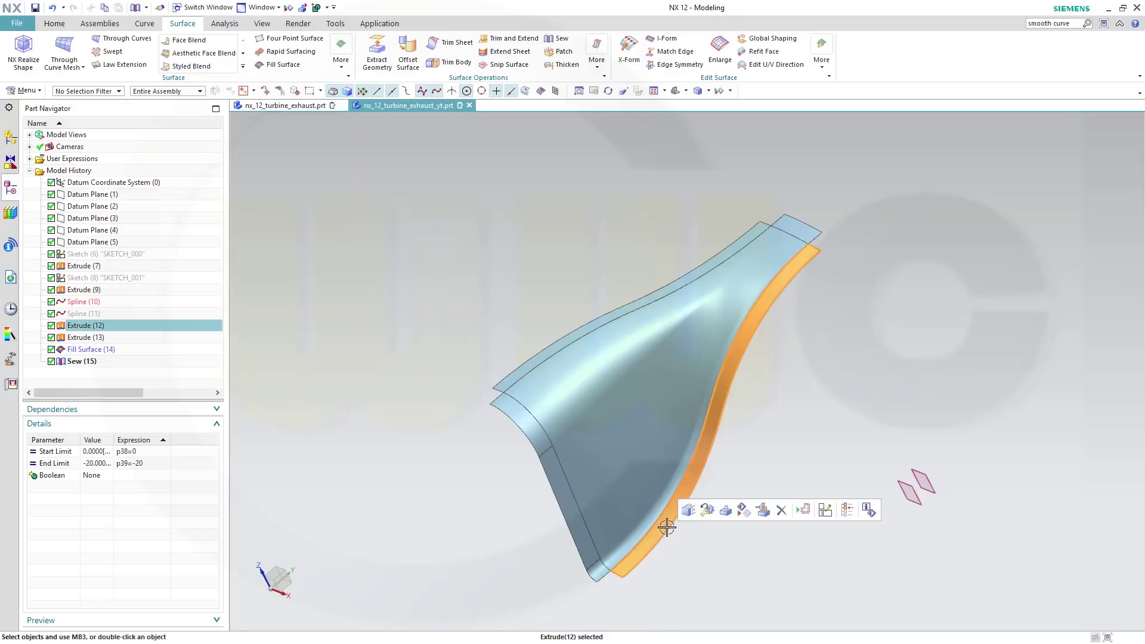
left_click(741, 514)
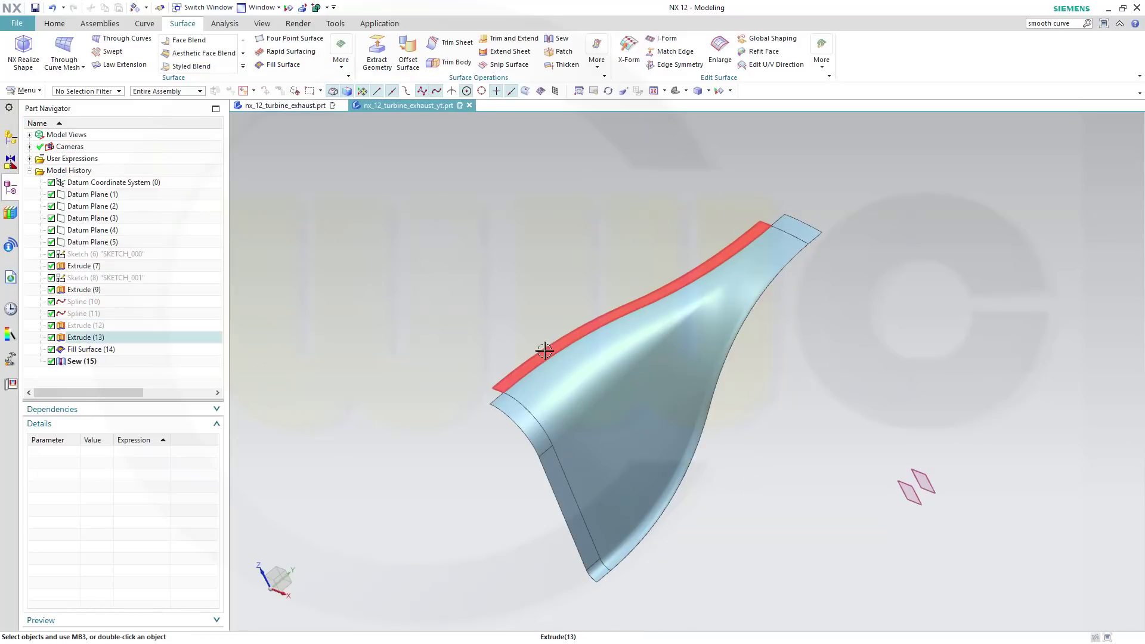
left_click(544, 352)
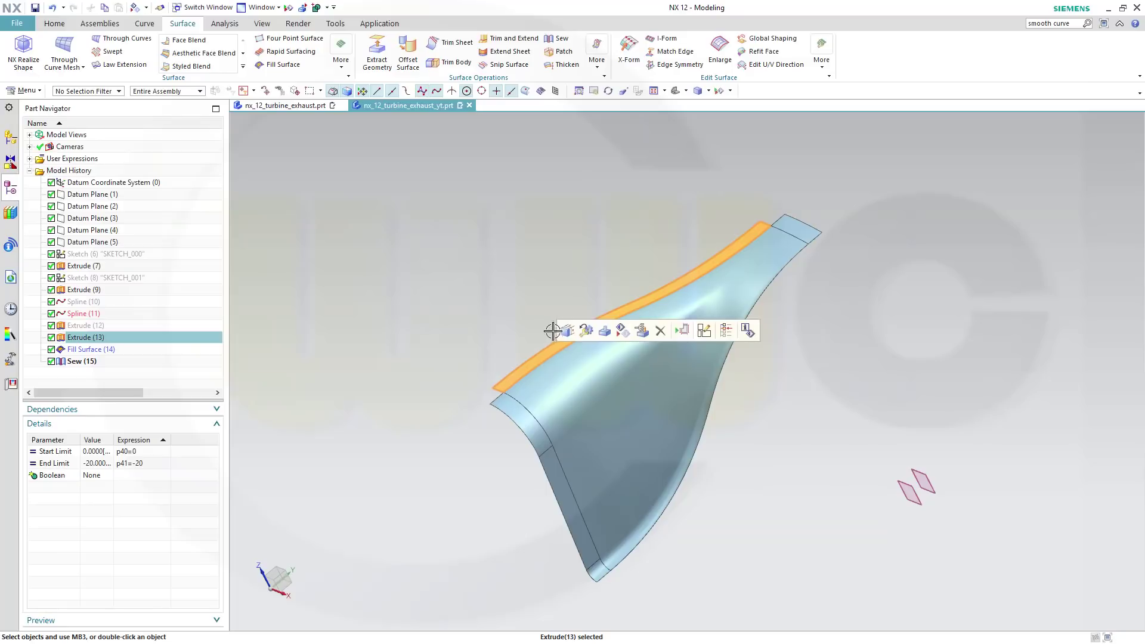
left_click(626, 329)
middle_click_drag(491, 278, 547, 274)
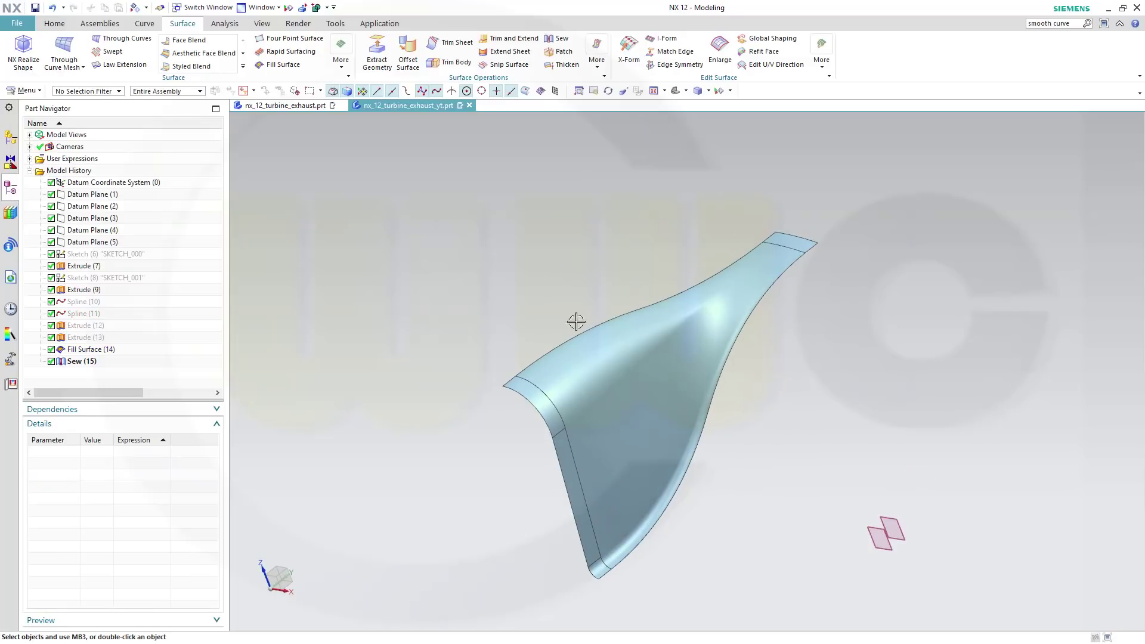
left_click(58, 24)
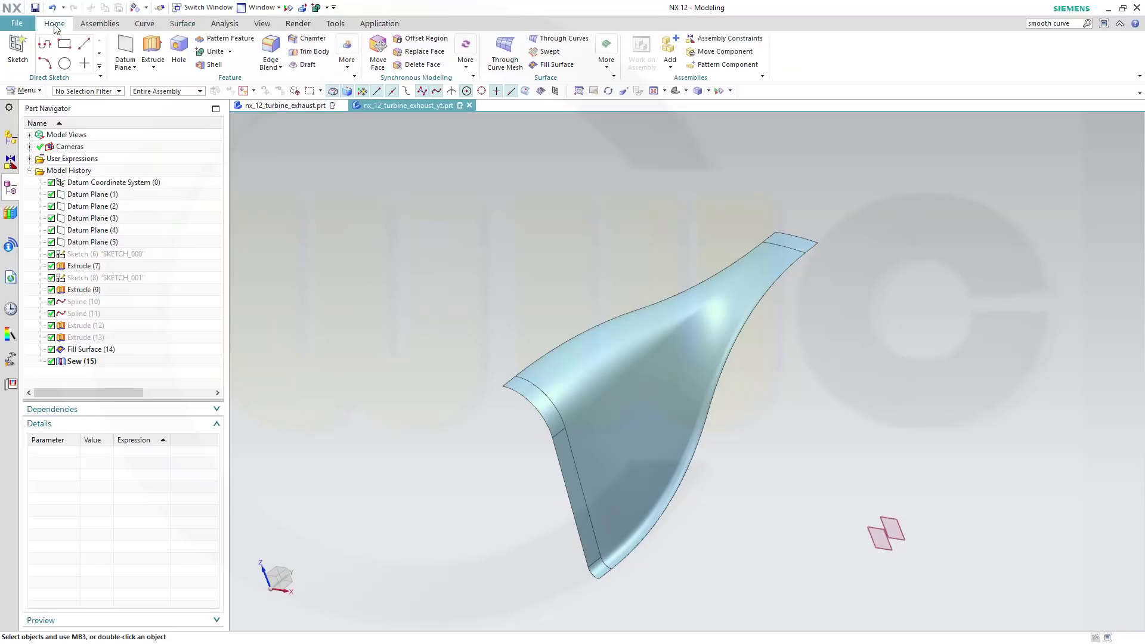
Step: Mirror the sewn lobe sheet across the datum CSYS YZ plane with Mirror Geometry
left_click(347, 52)
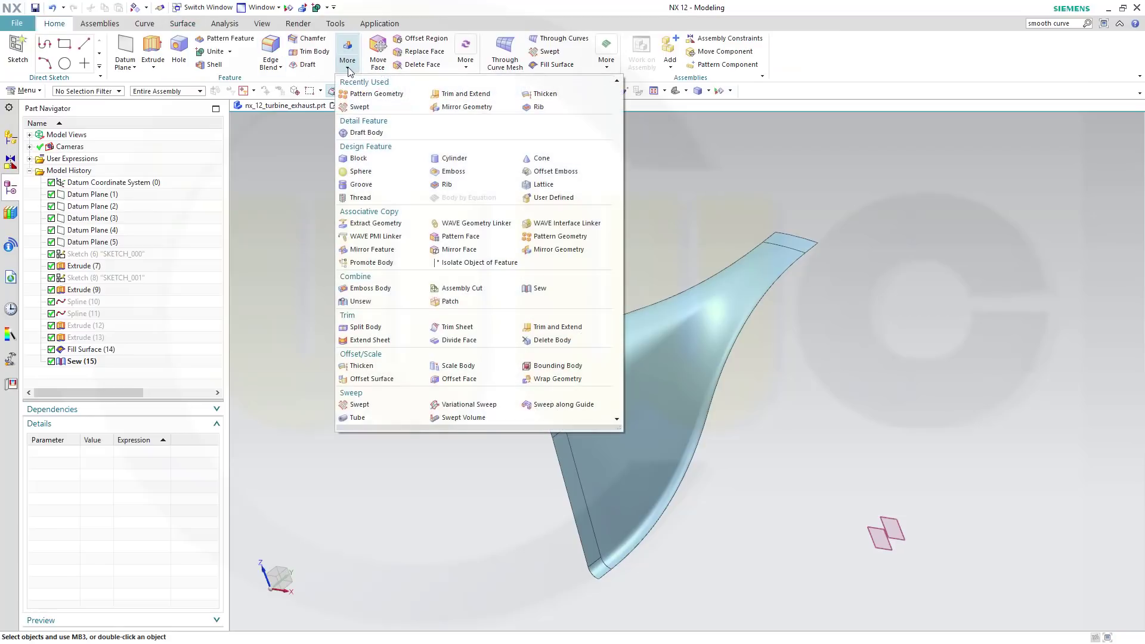
left_click(559, 250)
left_click(641, 360)
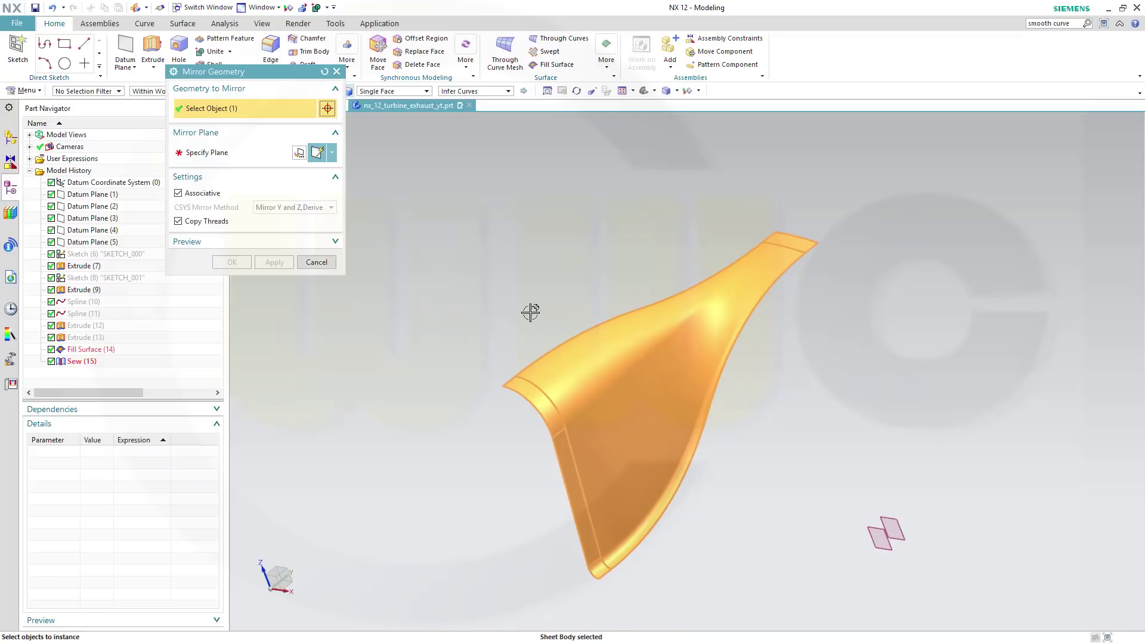
left_click(215, 152)
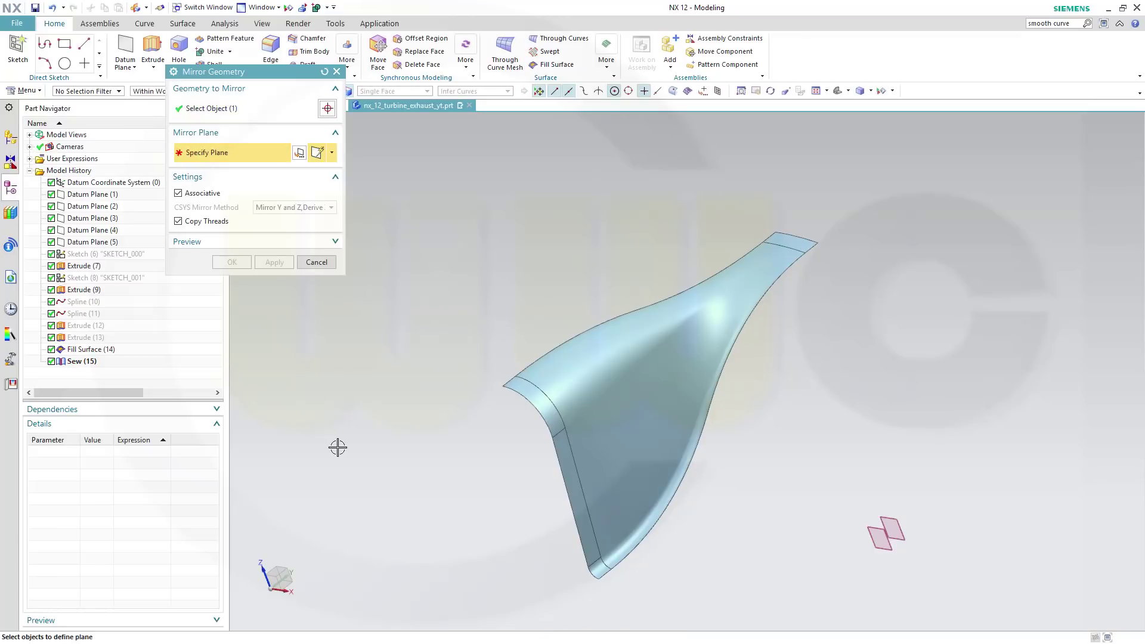
middle_click_drag(375, 422, 516, 164, "shift")
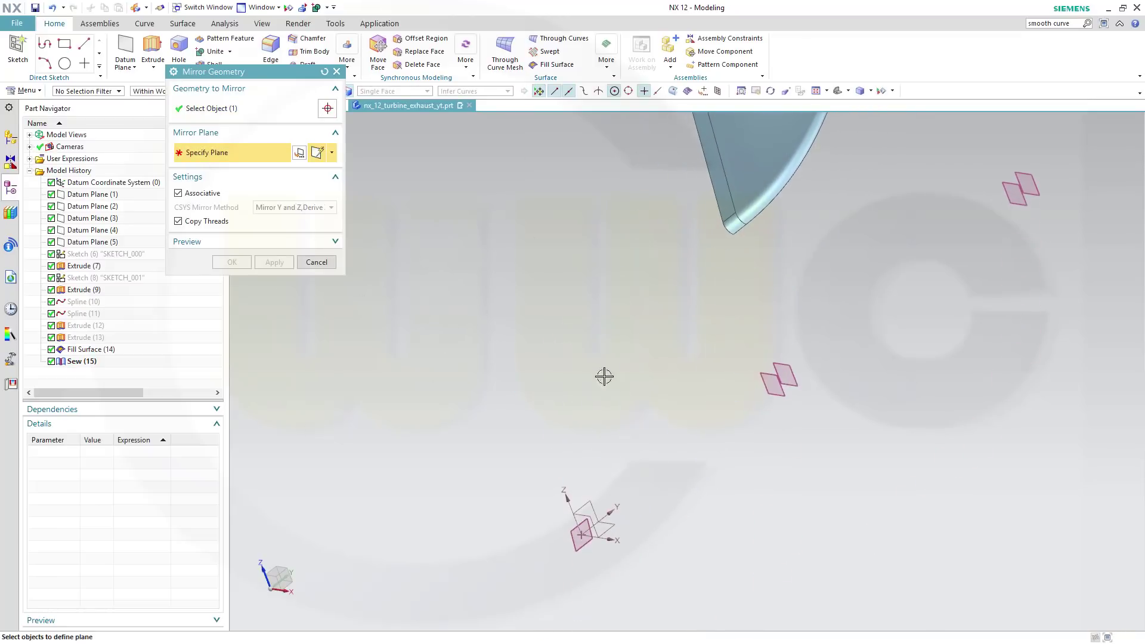
left_click(593, 503)
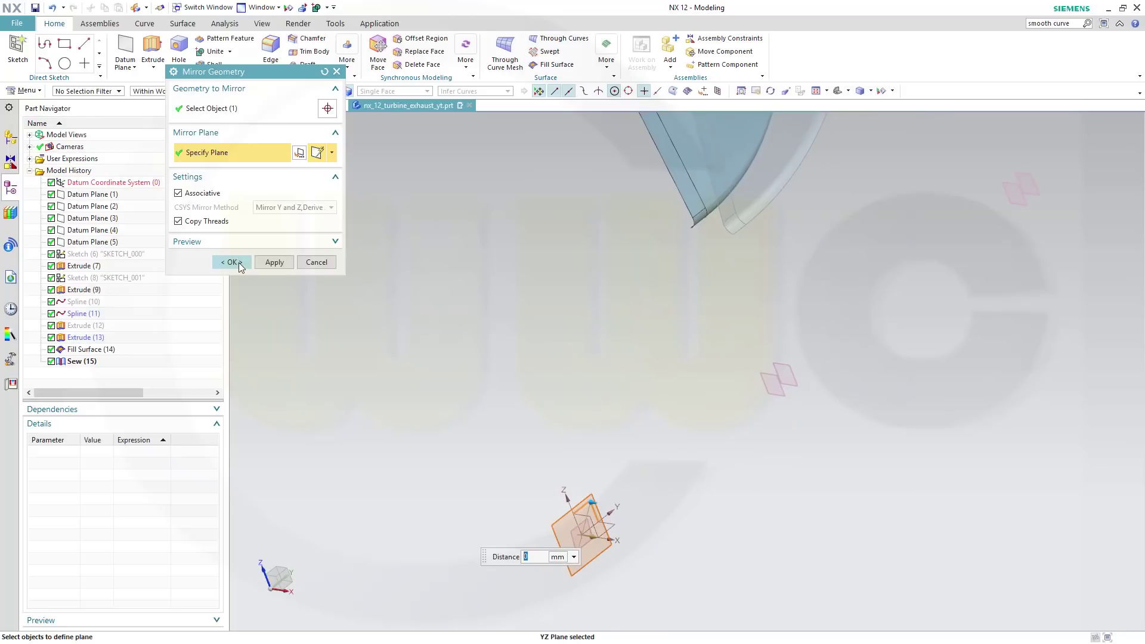
left_click(239, 263)
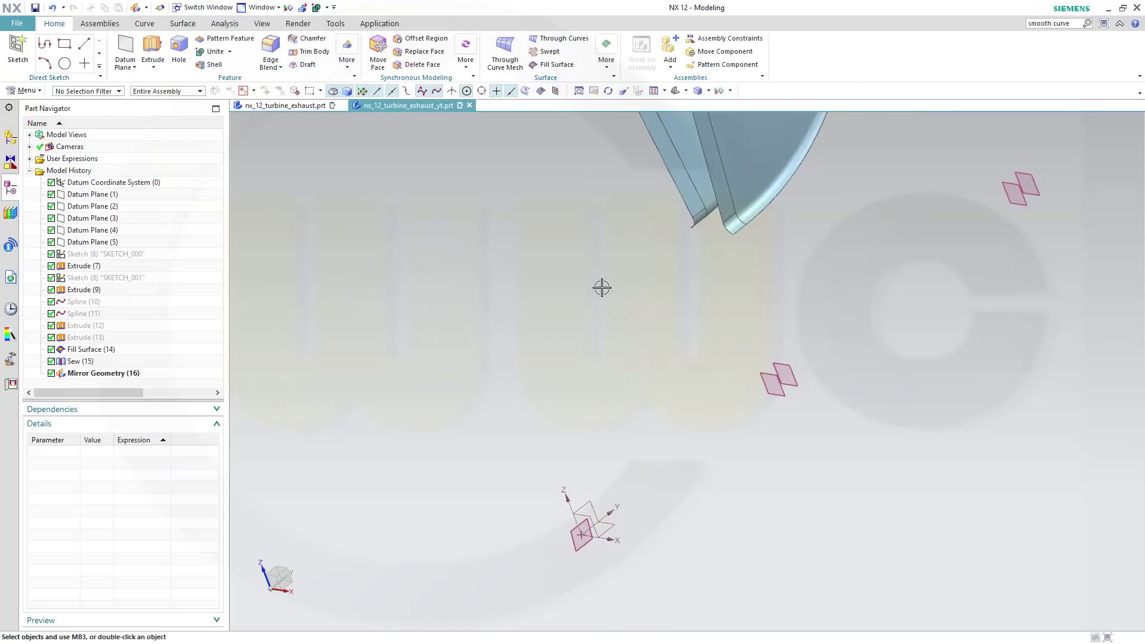
scroll(632, 268, "down", 4)
scroll(683, 239, "up", 2)
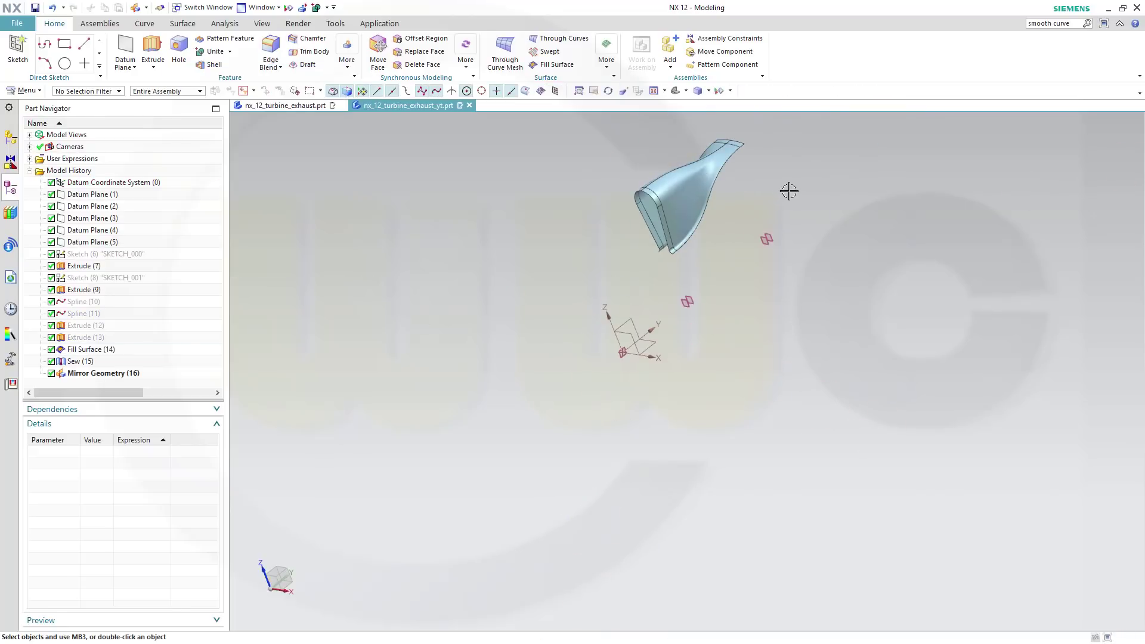
scroll(758, 298, "up", 3)
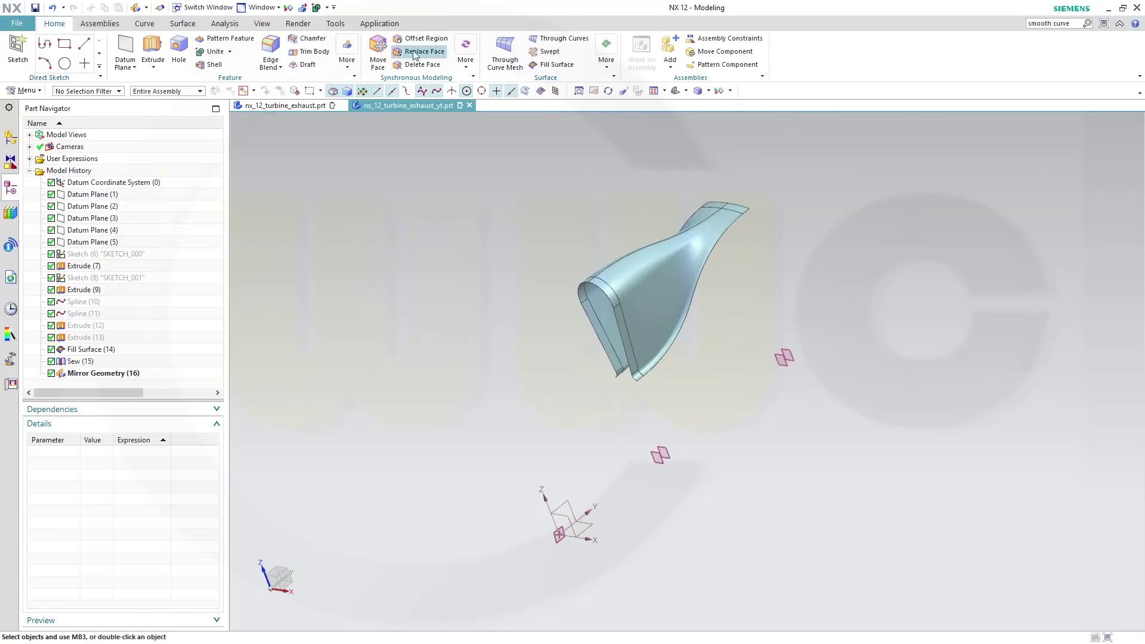
Step: Sew the original lobe sheet and its mirrored copy into one body, Sew (17)
left_click(143, 23)
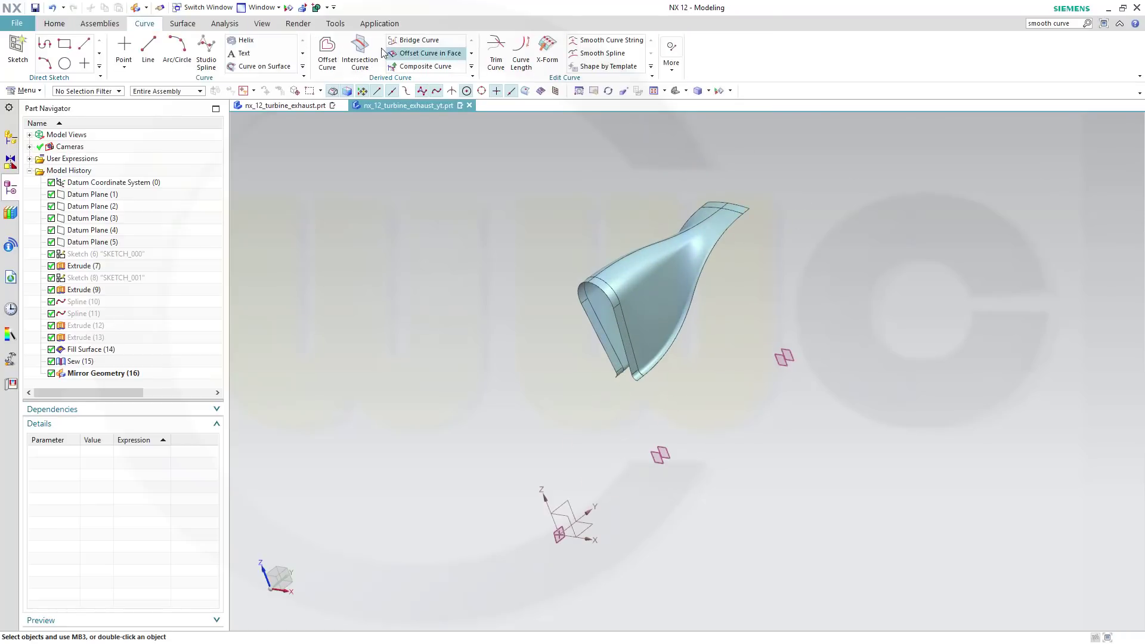
left_click(167, 24)
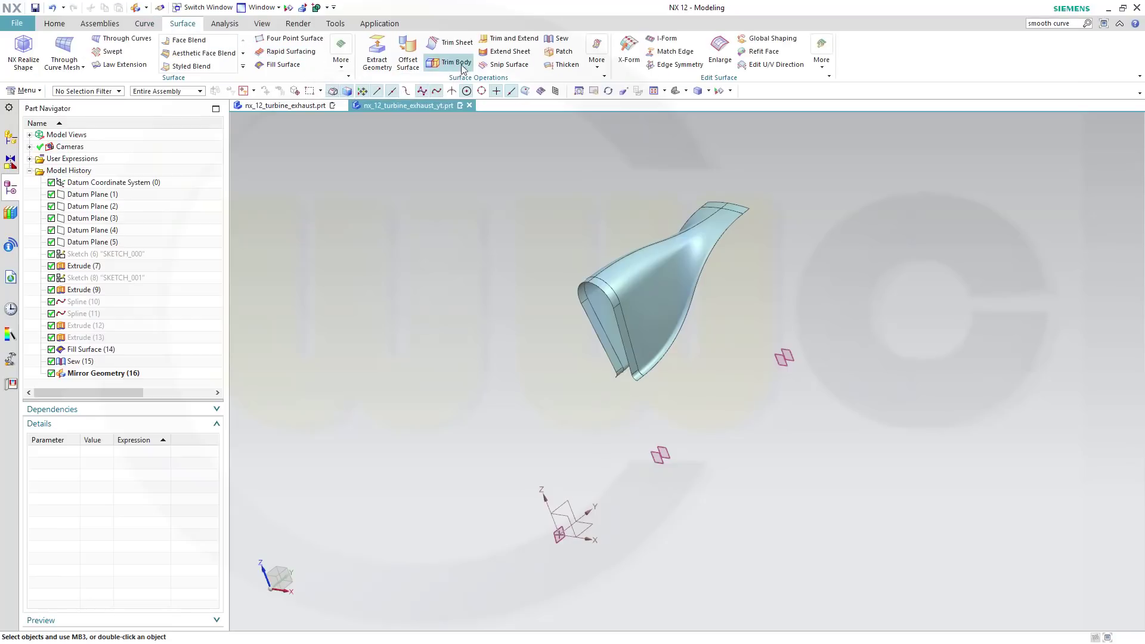
left_click(561, 39)
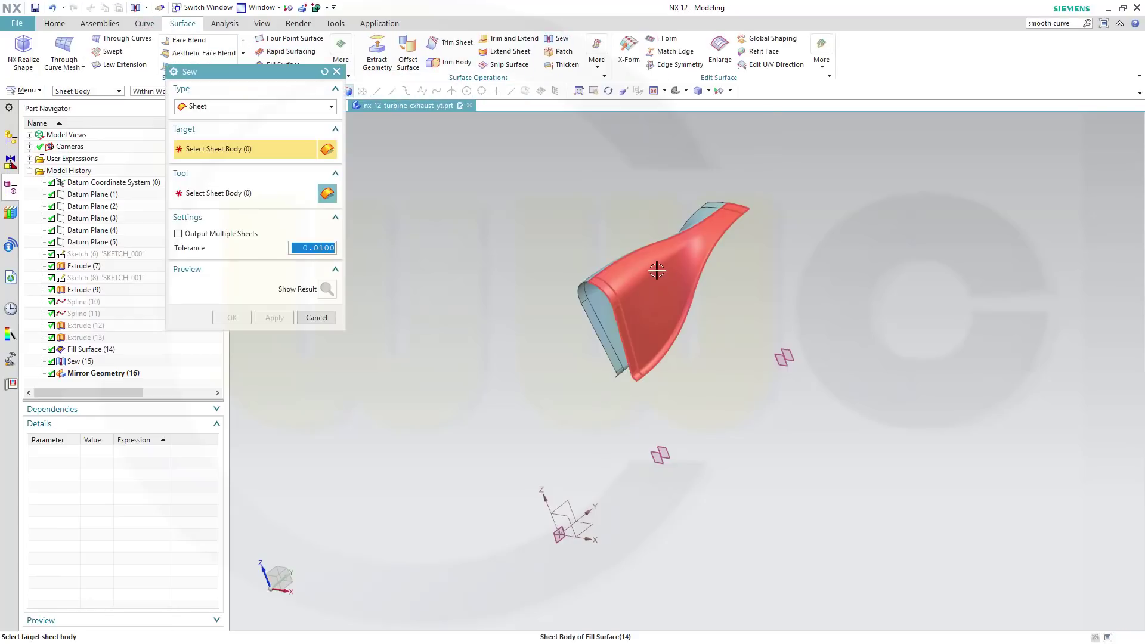
left_click(675, 267)
middle_click_drag(575, 225, 621, 255)
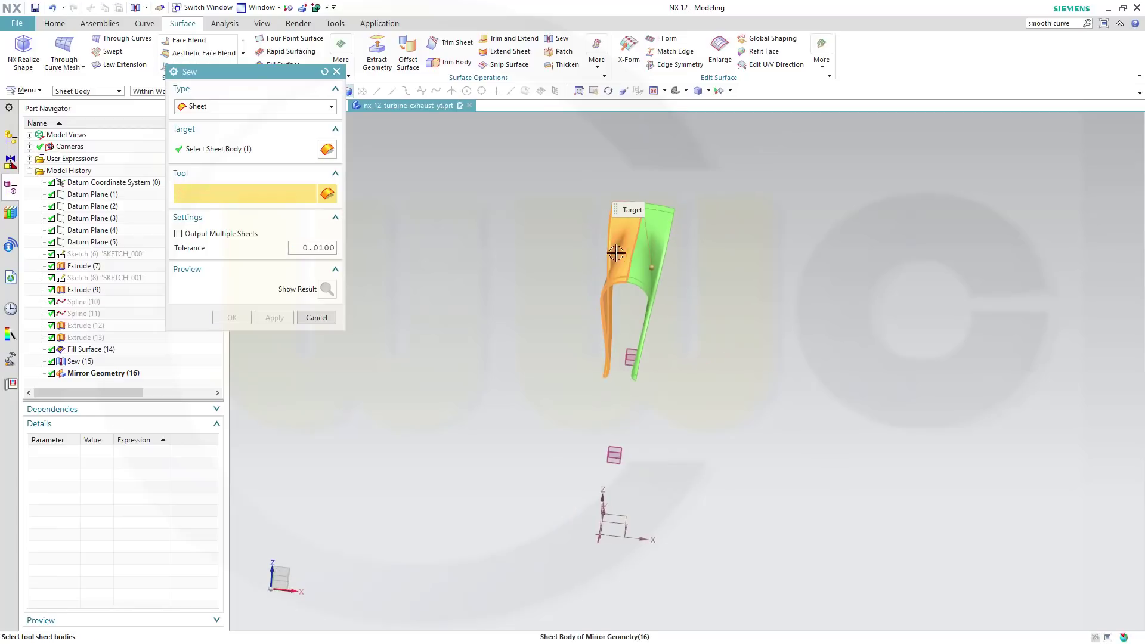
left_click(620, 254)
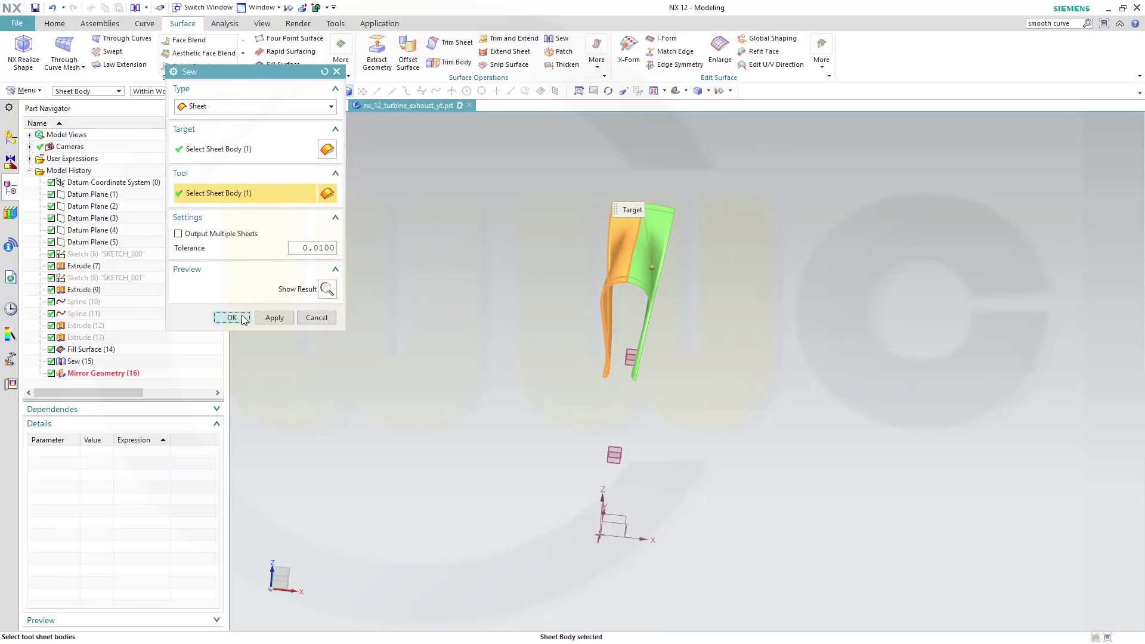
left_click(232, 317)
middle_click_drag(741, 358, 665, 208)
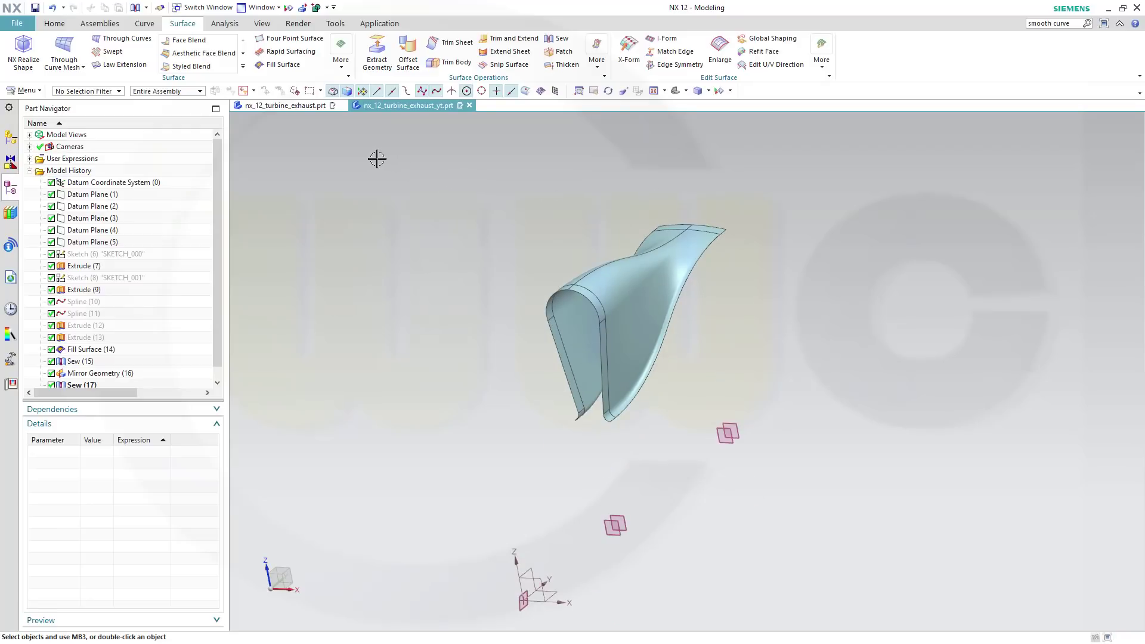
Step: Circularly pattern the lobe sheet about the datum axis: count 18, span 360°
left_click(54, 23)
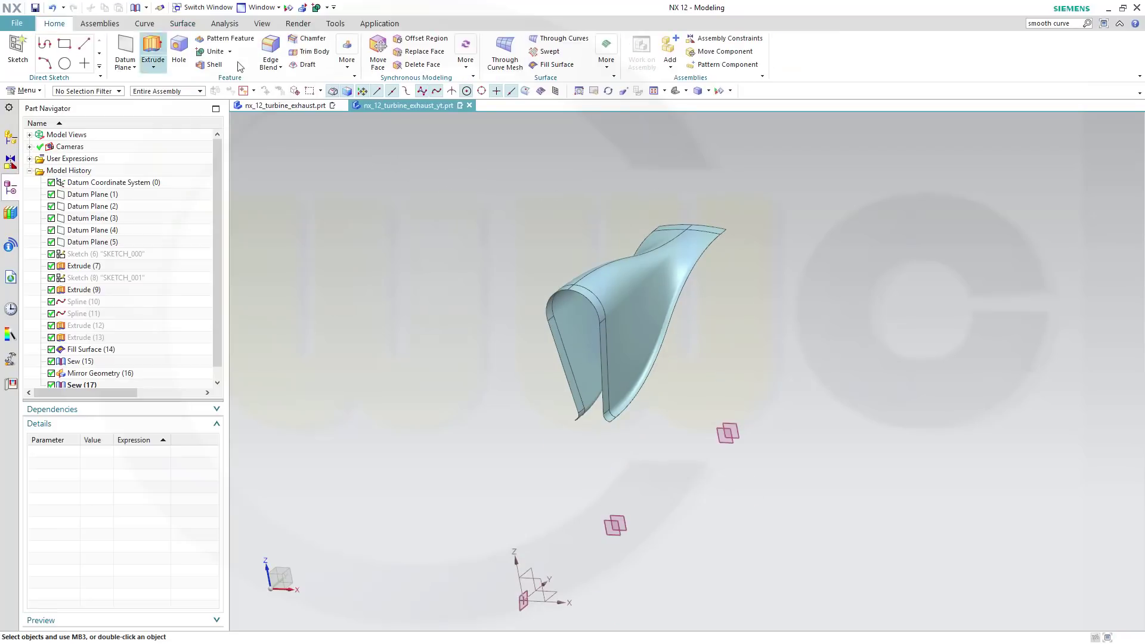
left_click(347, 67)
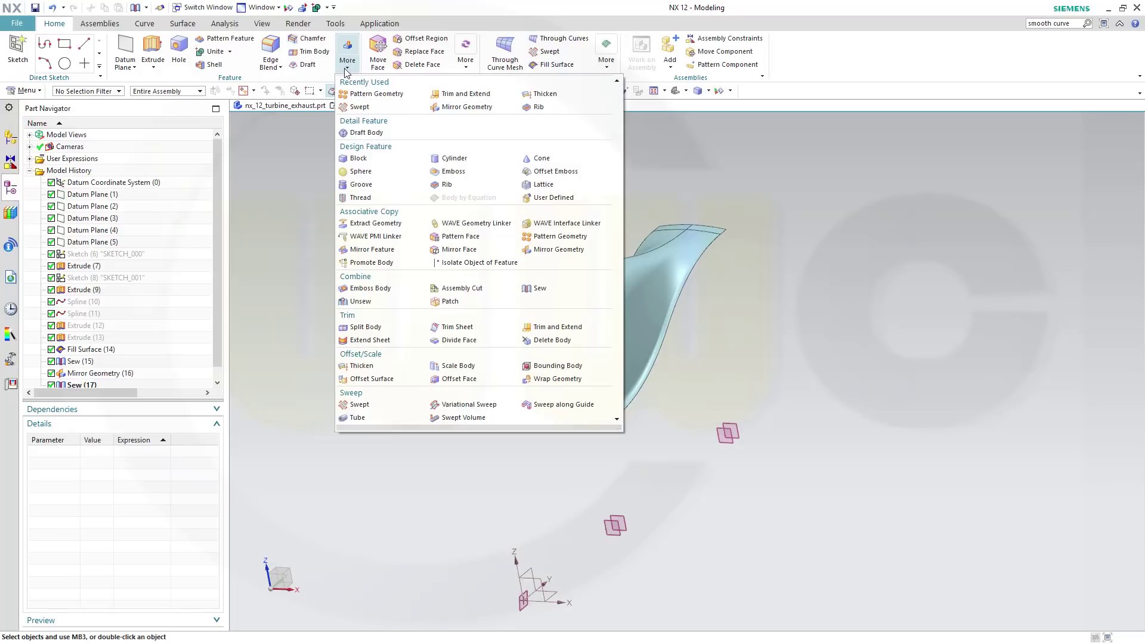
left_click(545, 237)
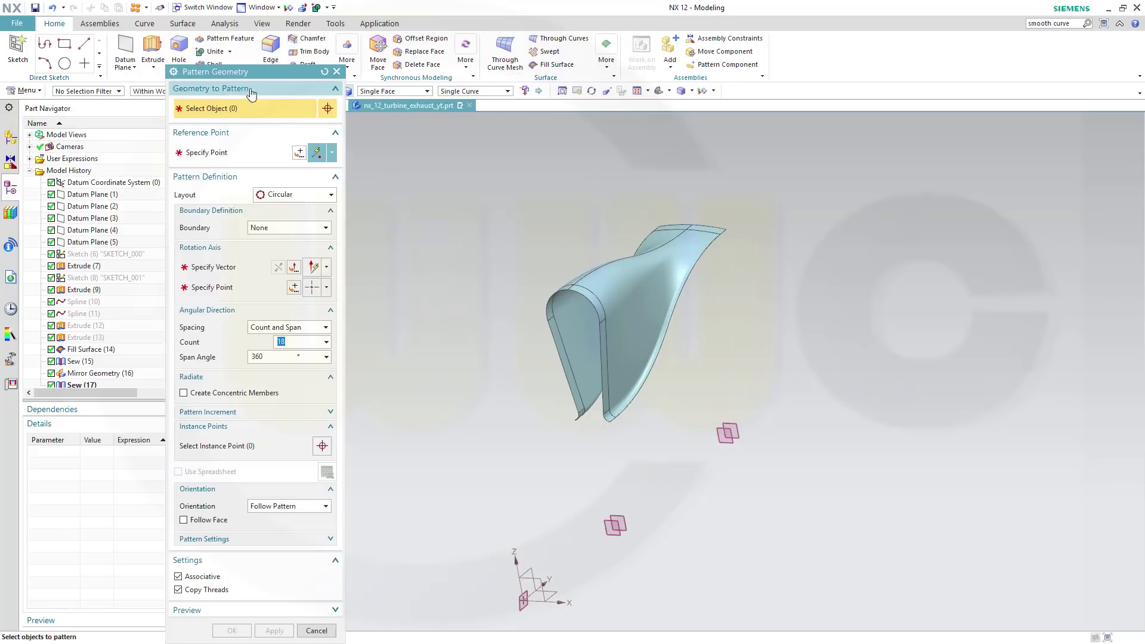
left_click(606, 290)
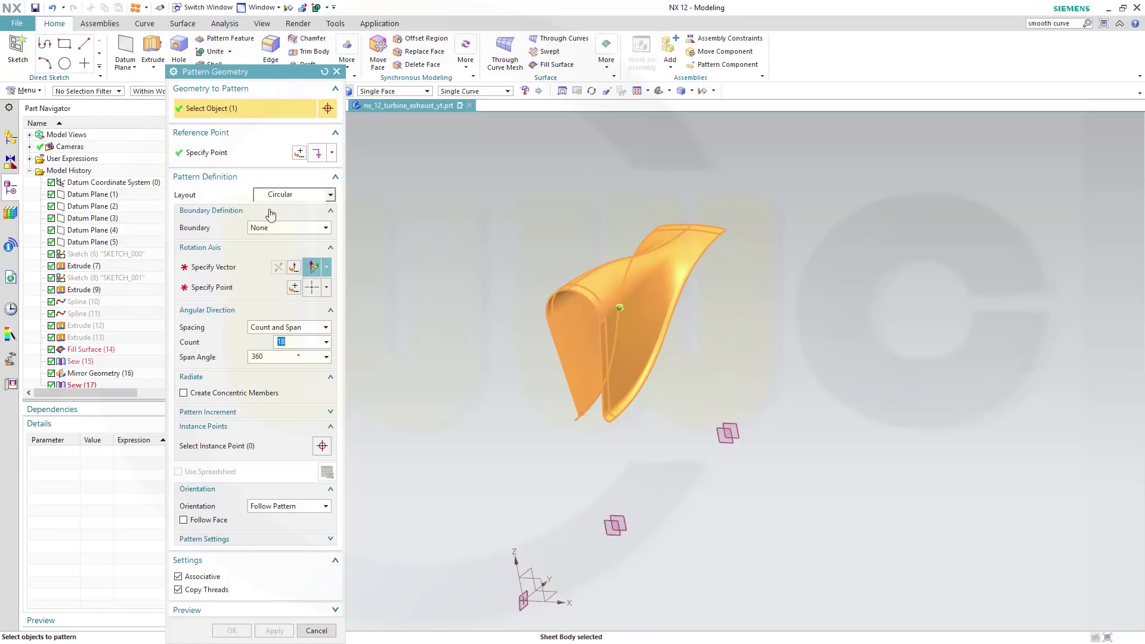
left_click(221, 270)
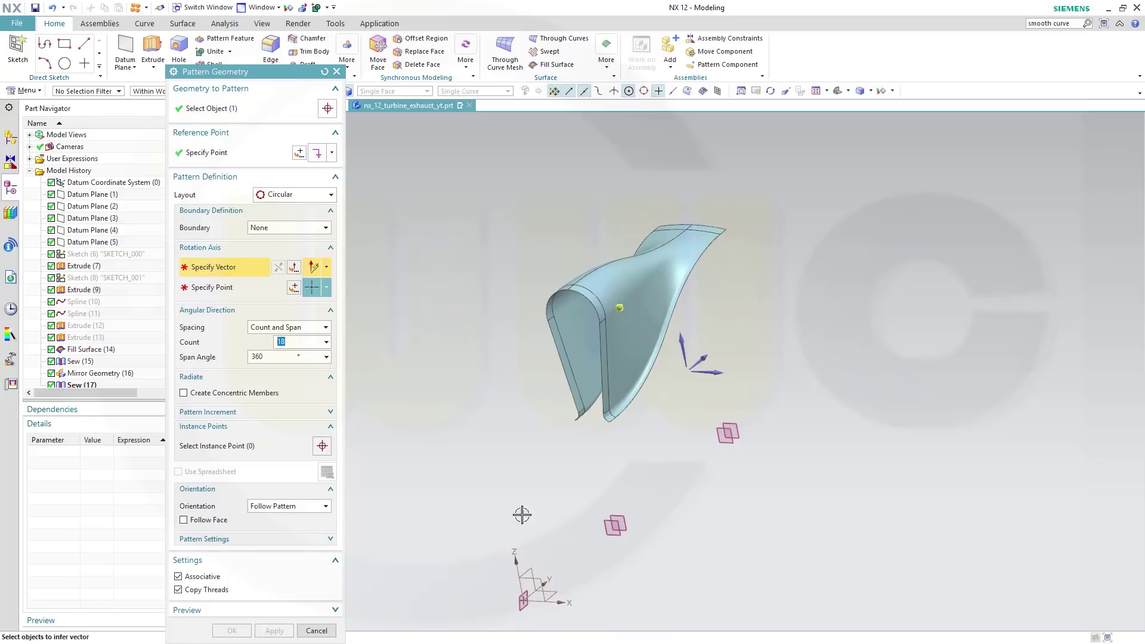
left_click(550, 581)
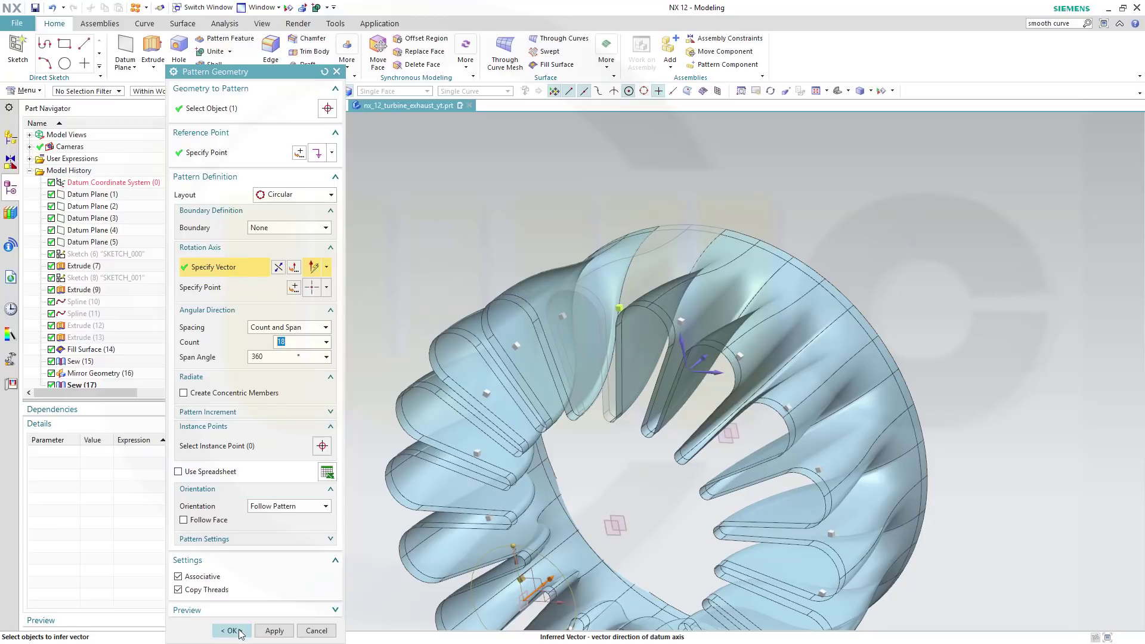
left_click(233, 631)
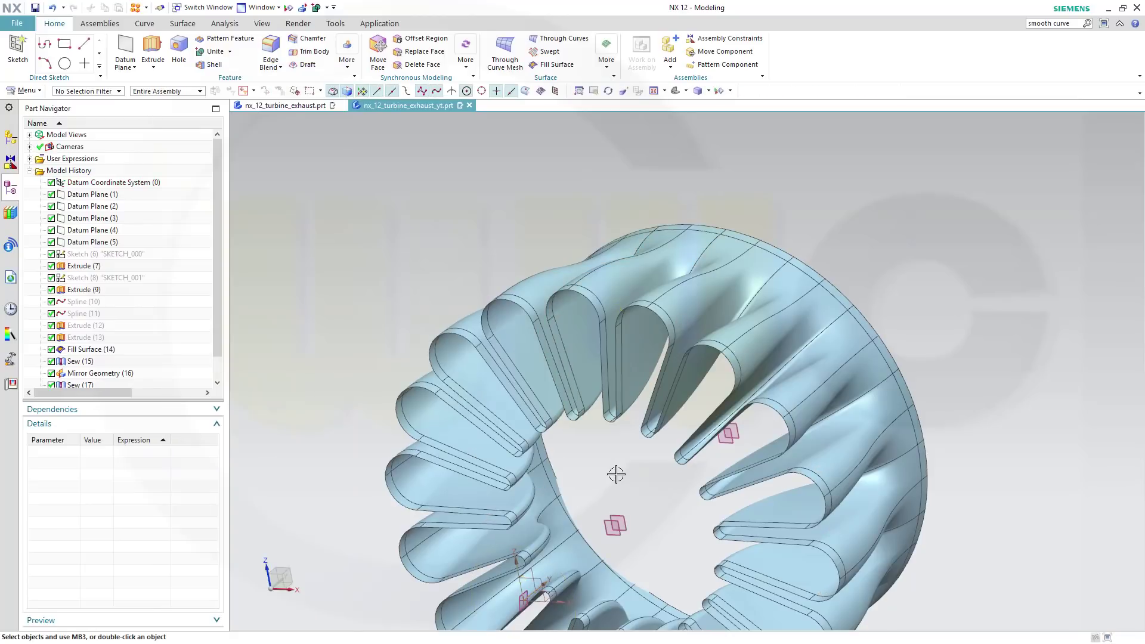
Step: Sew Sew (17) as target with the other 17 box-selected lobes as tools
scroll(613, 471, "up", 3)
scroll(617, 467, "down", 4)
middle_click_drag(617, 467, 627, 299)
left_click(183, 23)
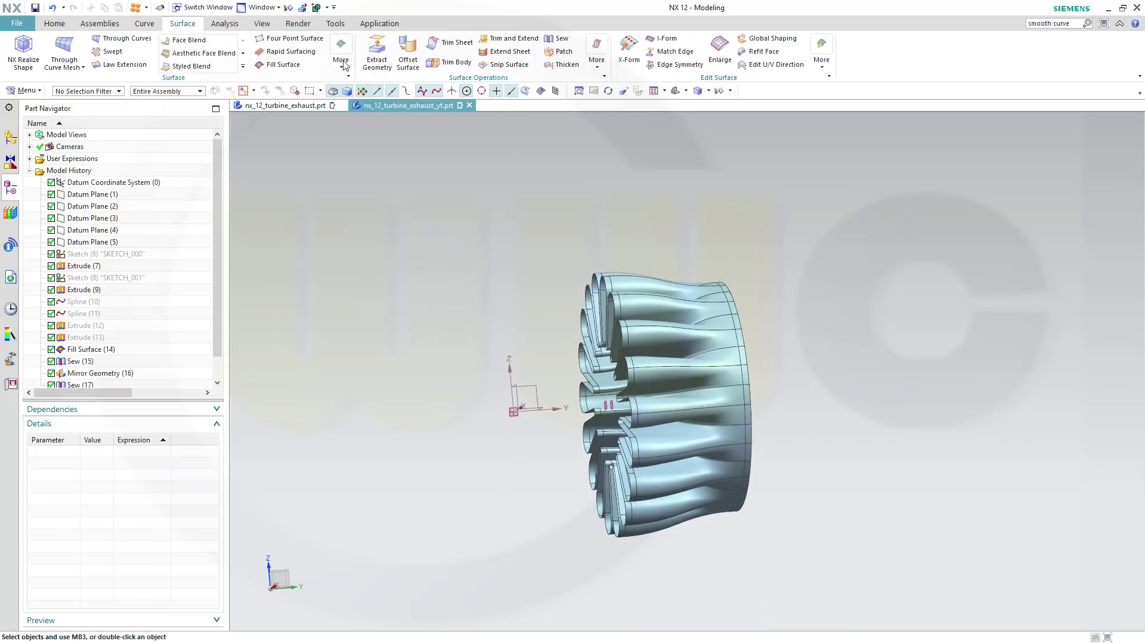
left_click(560, 38)
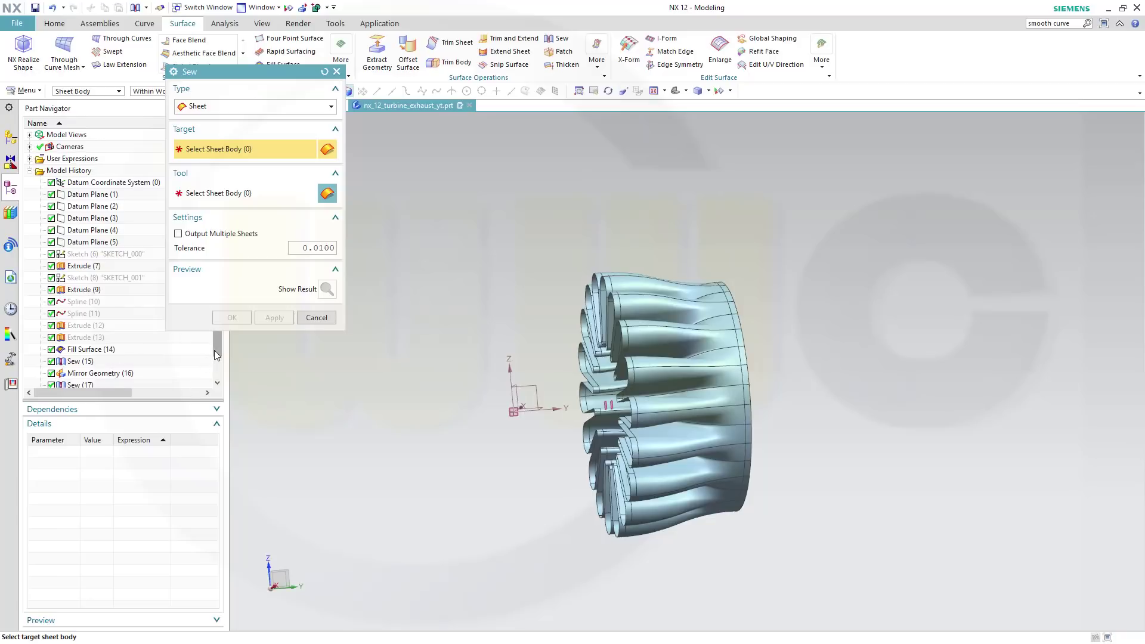
scroll(214, 350, "down", 2)
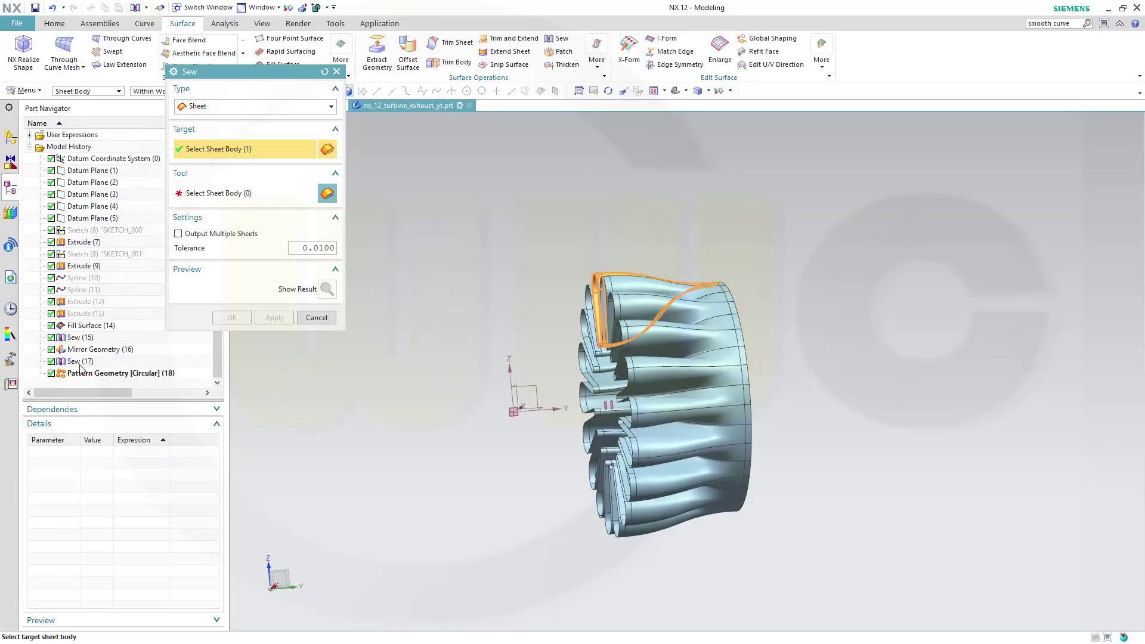
left_click(83, 361)
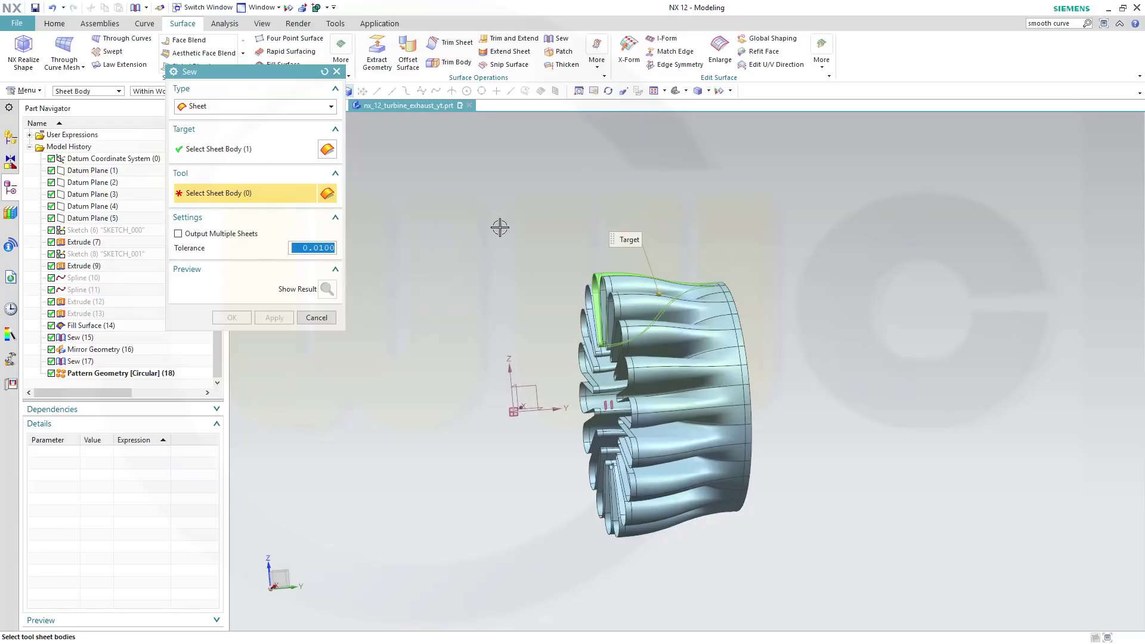
left_click_drag(524, 221, 812, 563)
left_click(232, 318)
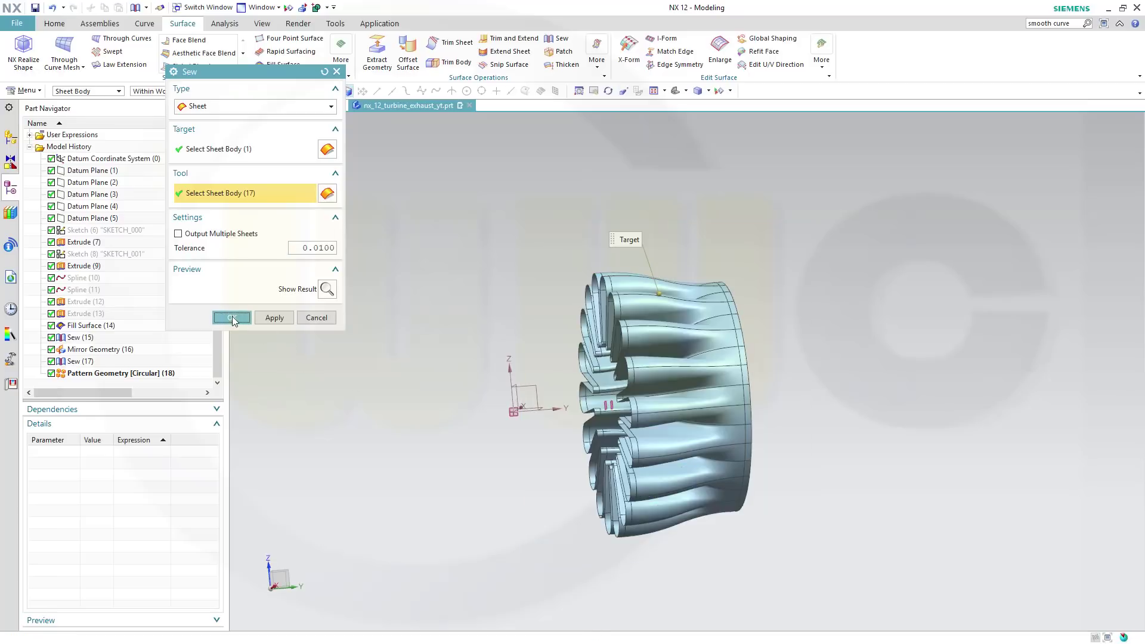
middle_click_drag(528, 300, 522, 309)
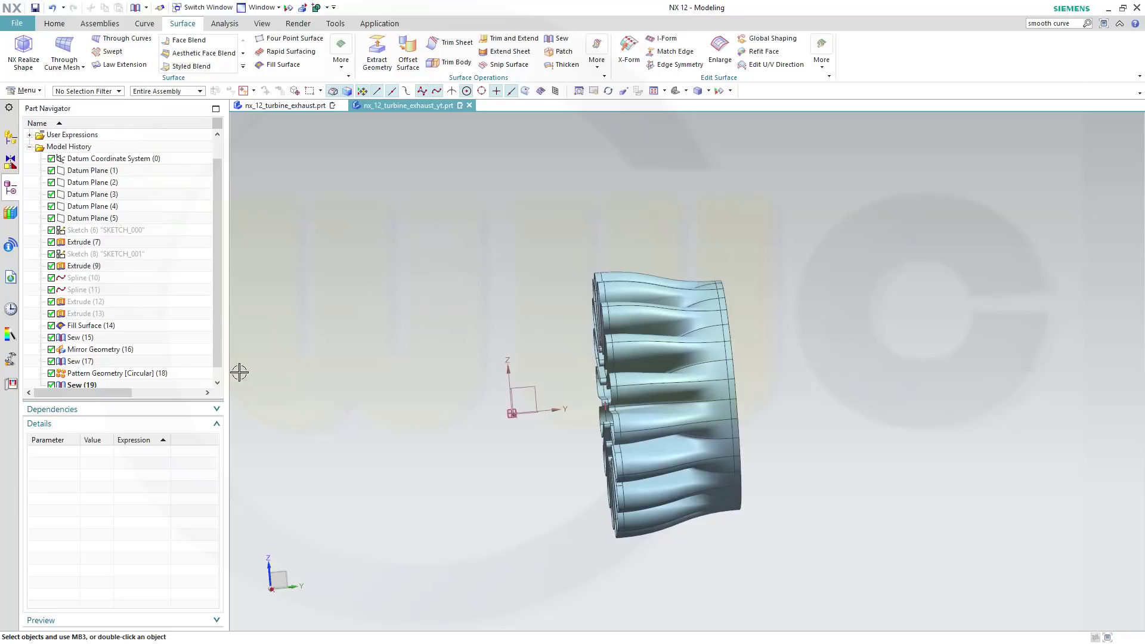
Step: Hide Sew (19) from the Part Navigator
scroll(217, 367, "down", 1)
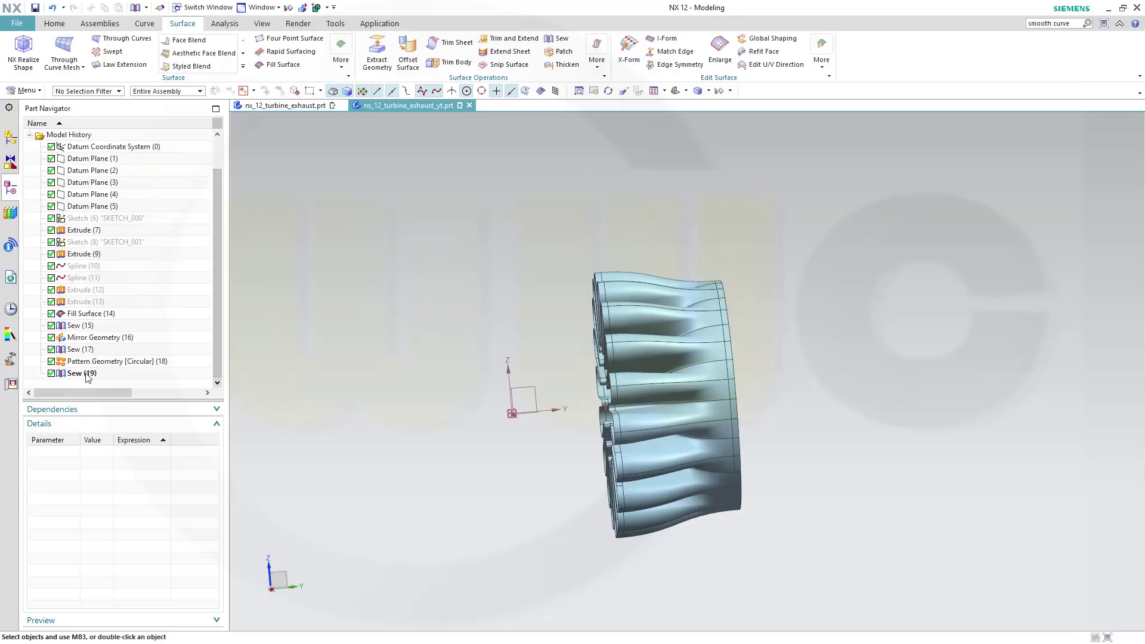
left_click(87, 374)
right_click(89, 374)
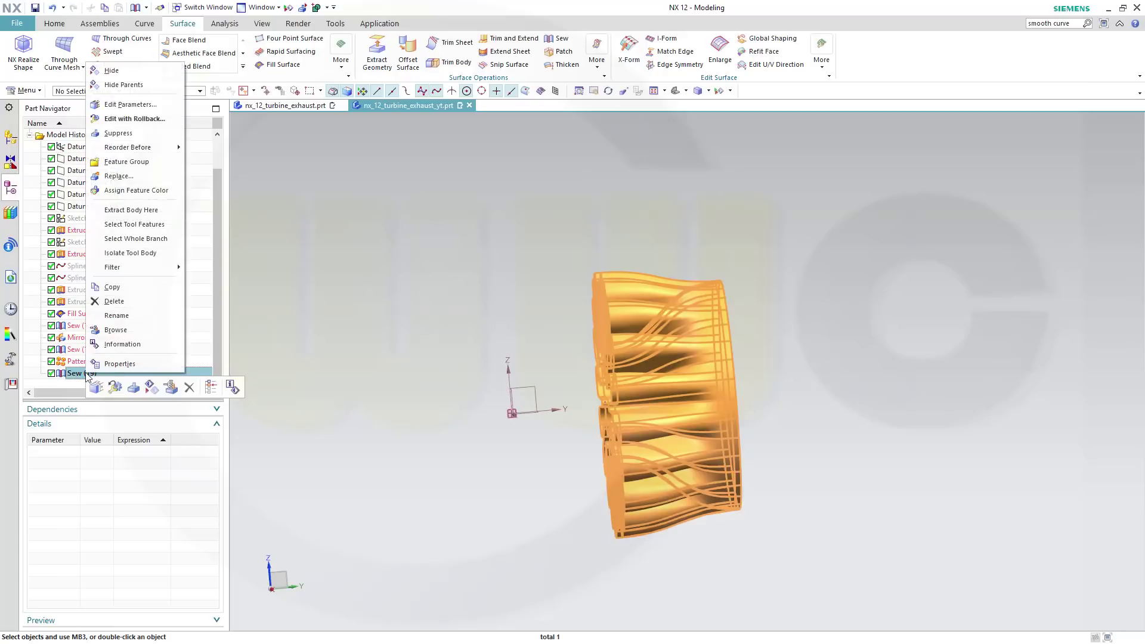
left_click(110, 71)
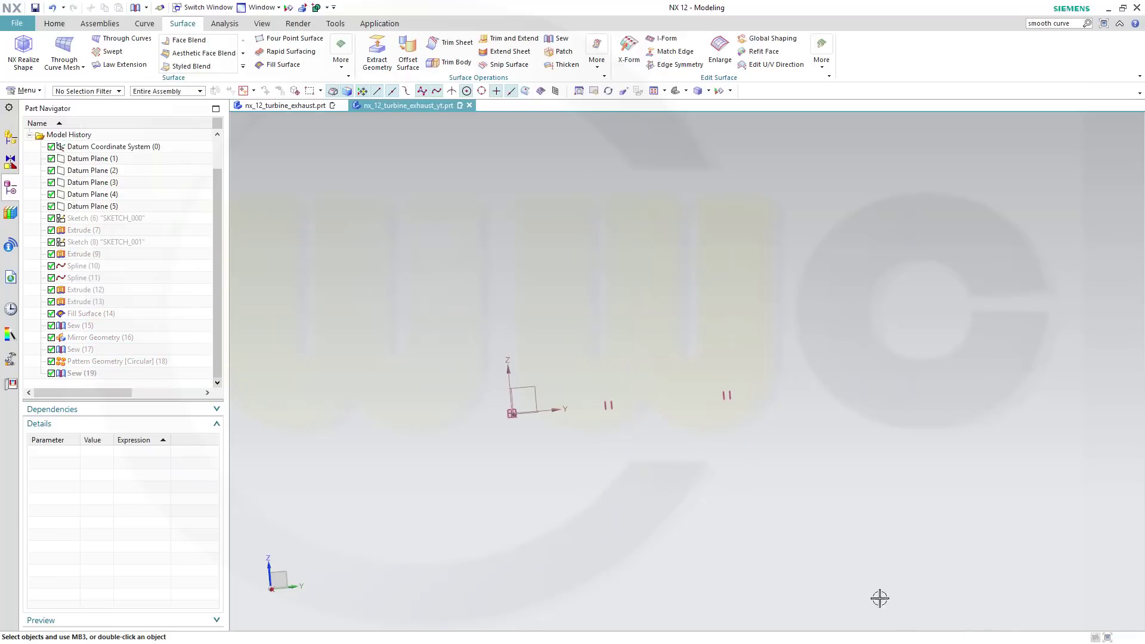
left_click(54, 24)
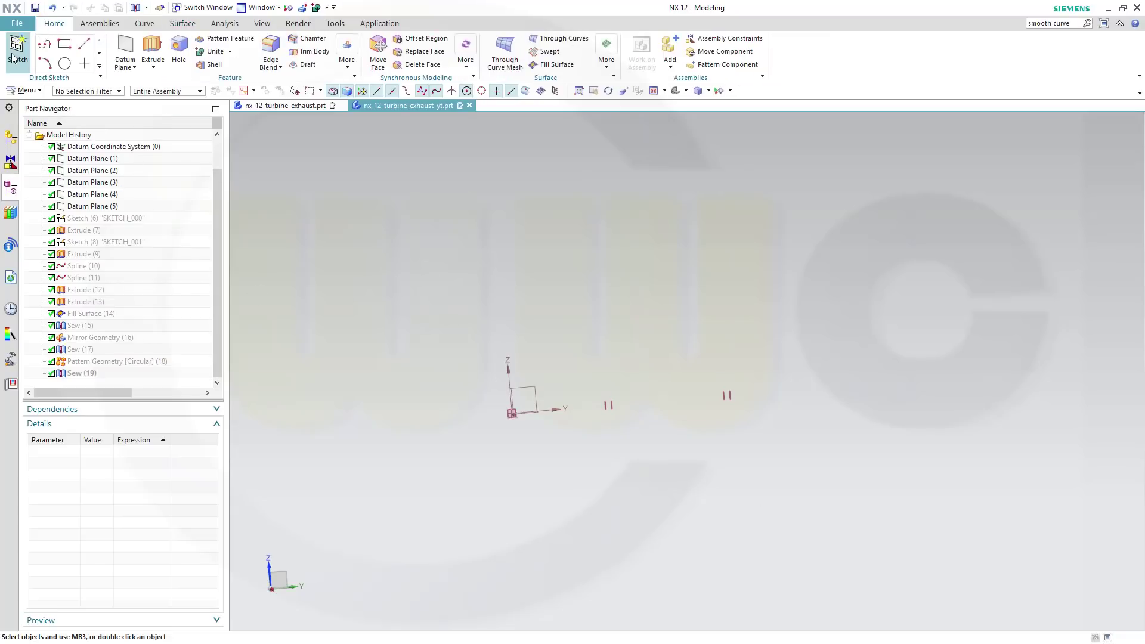
Step: Create a new sketch on the datum XY plane
left_click(527, 399)
left_click(275, 222)
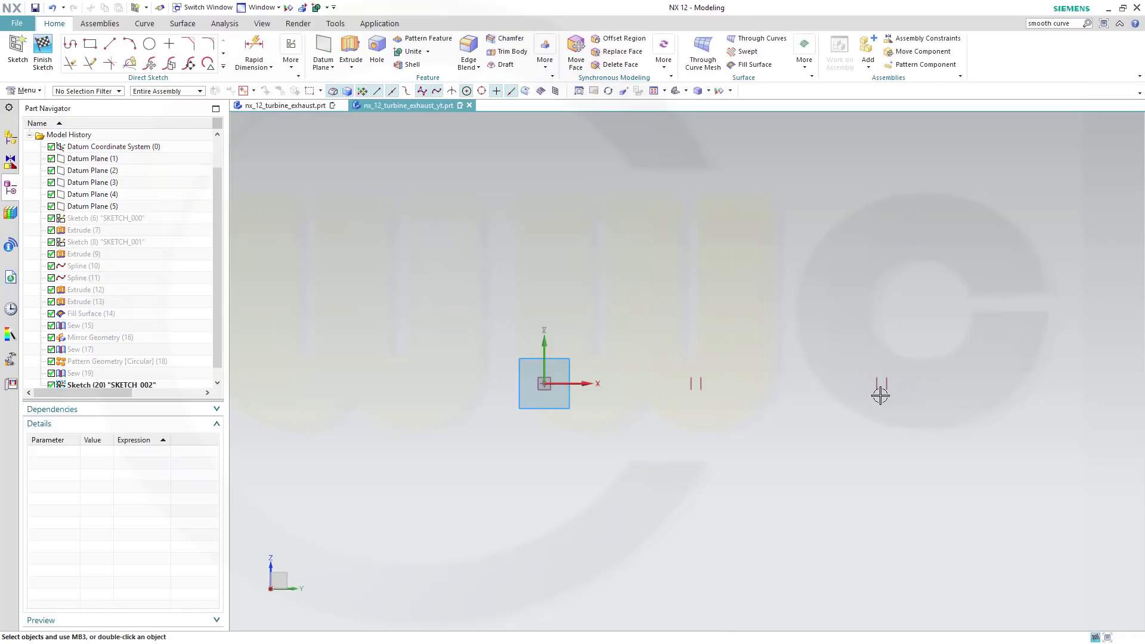
scroll(880, 395, "up", 1)
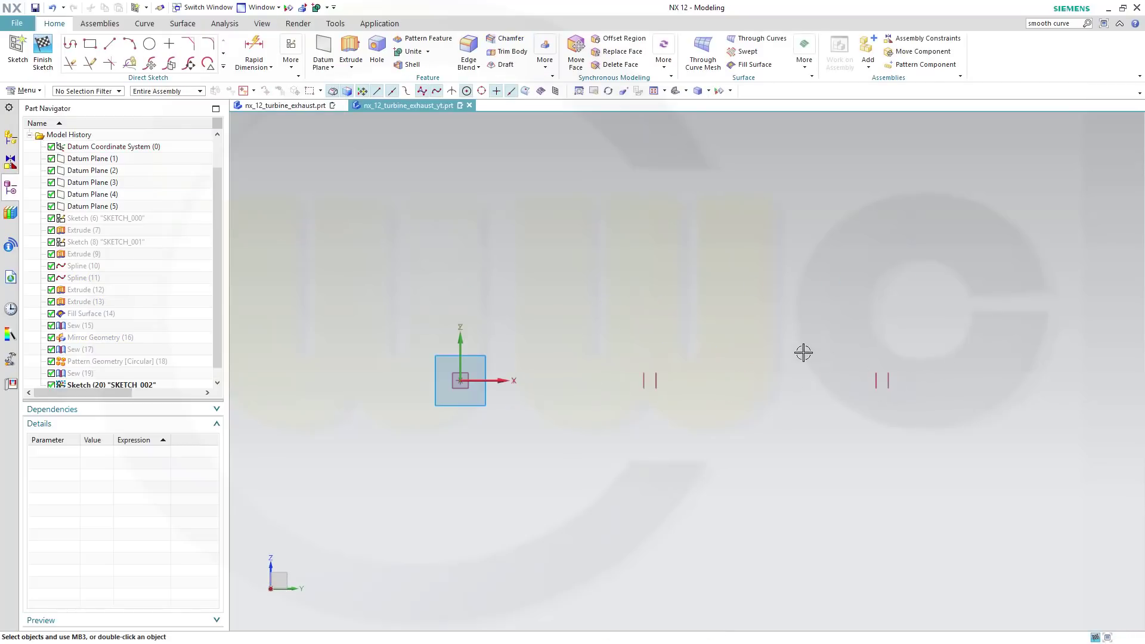
Step: Draw the profile: a 120 line, R141.2 and R98.8 tangent arcs, then a 215.7 line
left_click(71, 43)
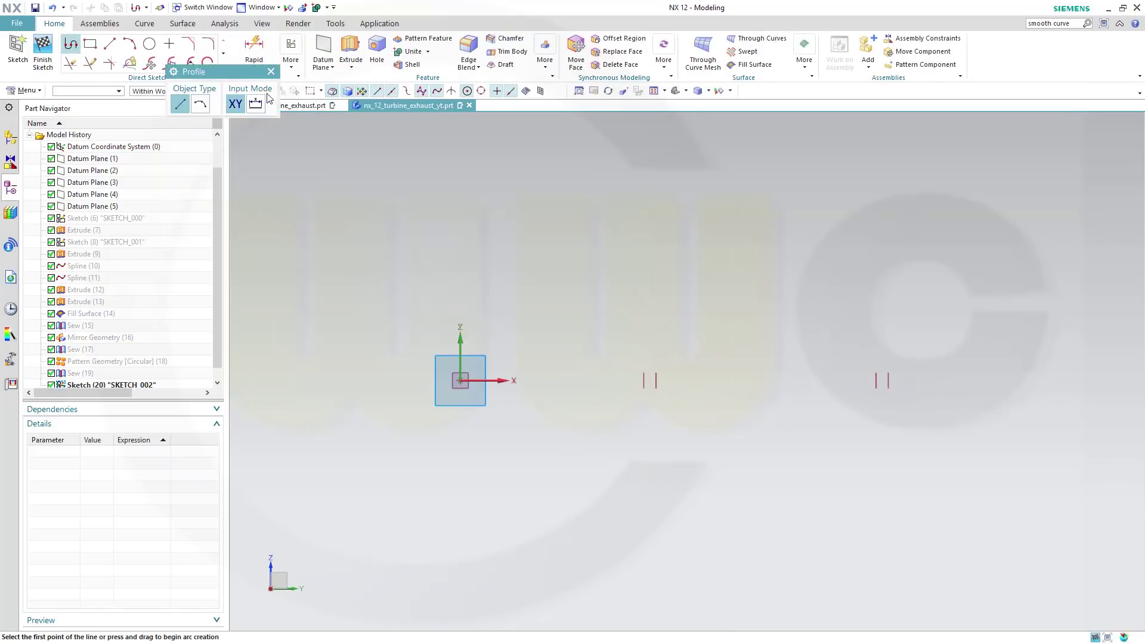
left_click(897, 337)
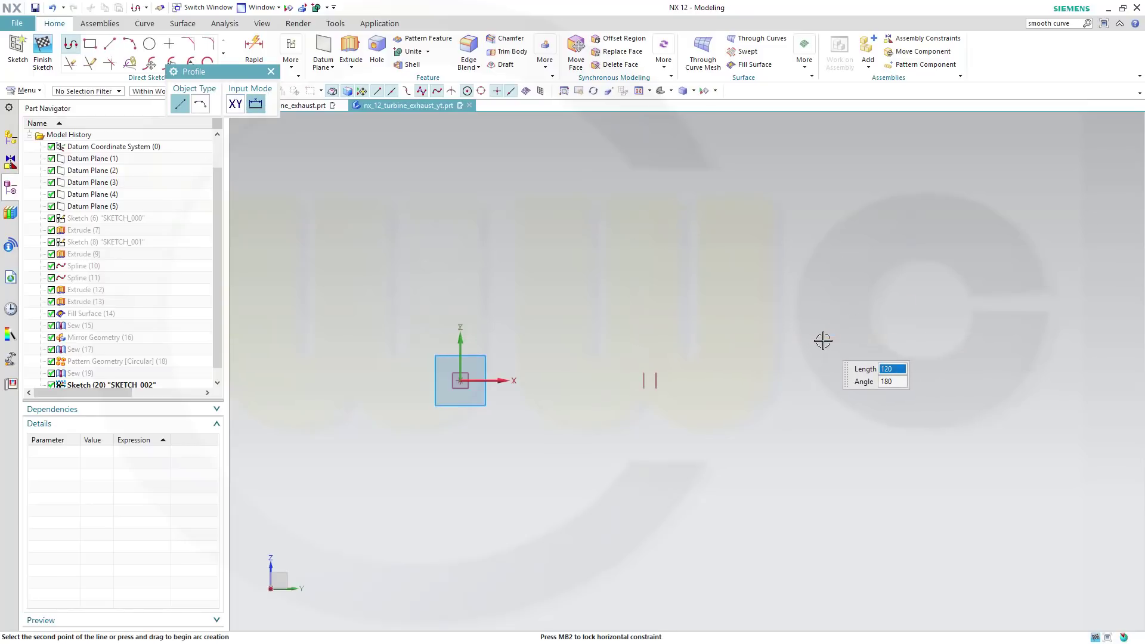
left_click_drag(824, 339, 780, 322)
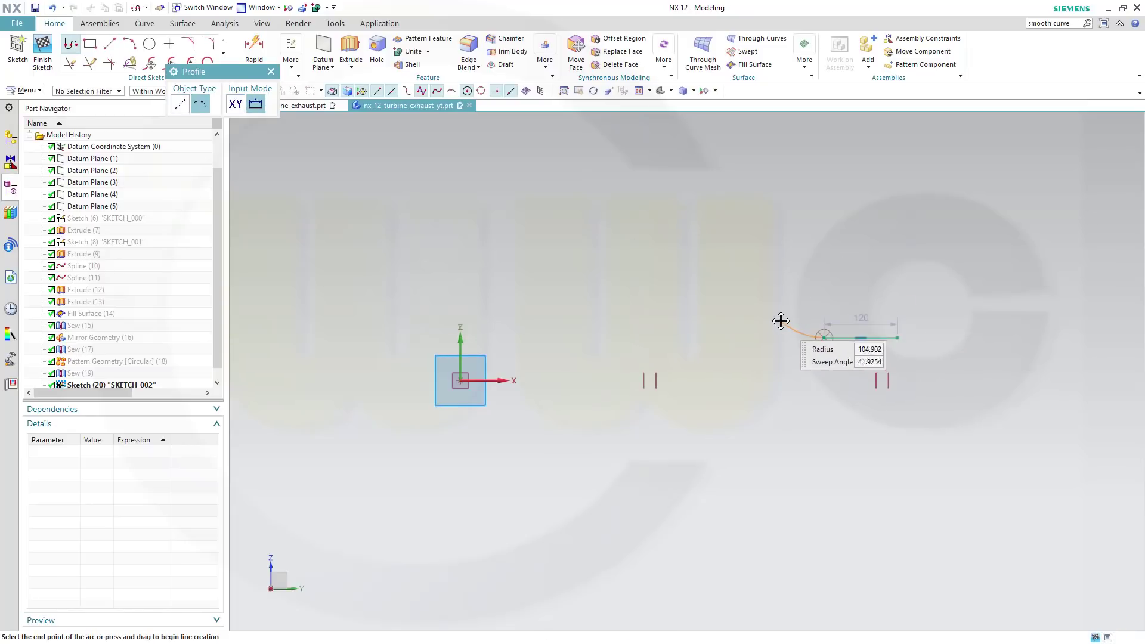
left_click(750, 296)
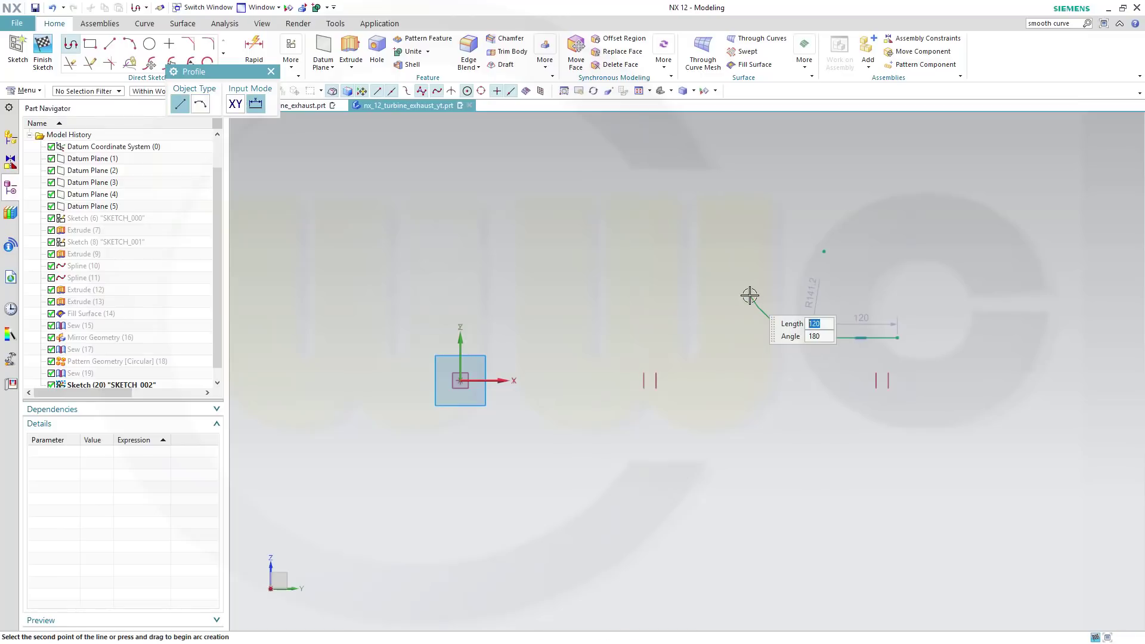
left_click_drag(734, 276, 682, 268)
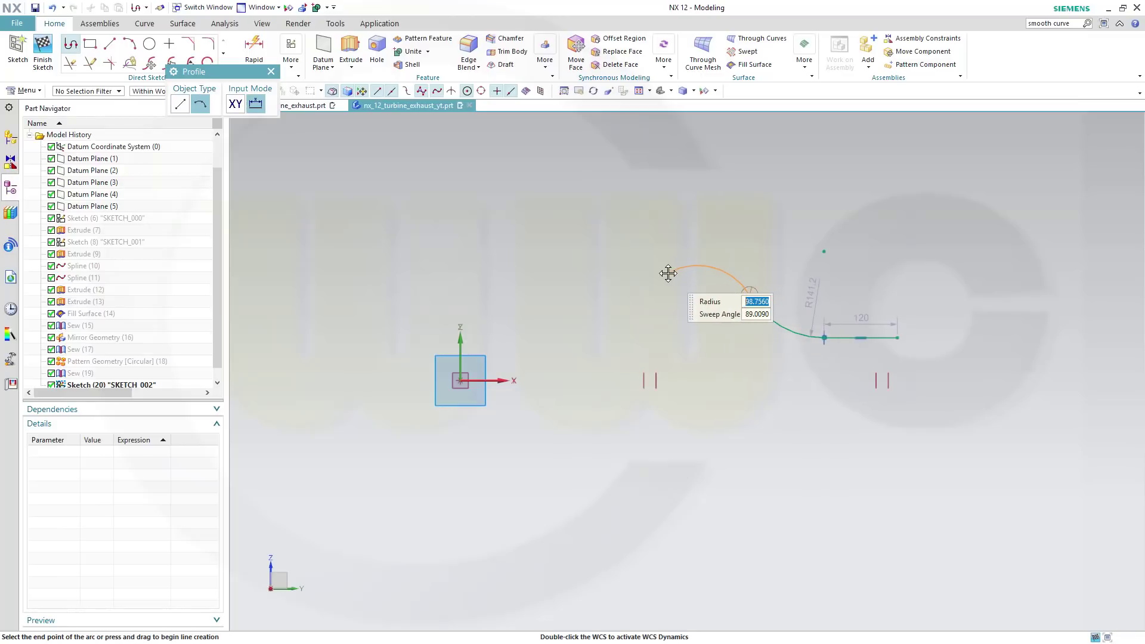
left_click(668, 273)
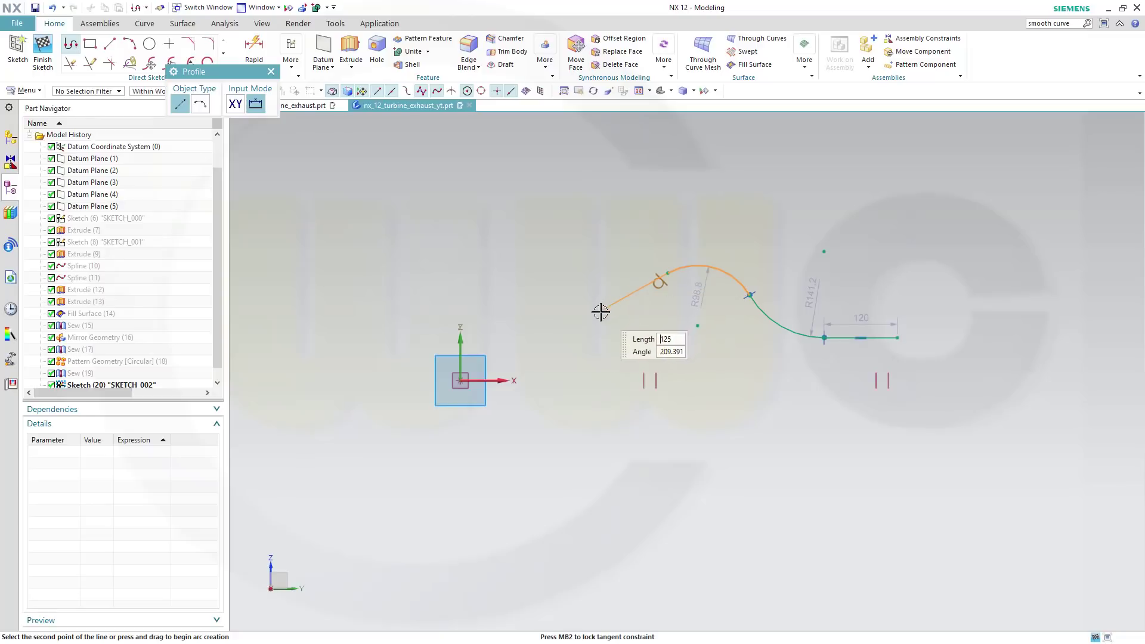
left_click(556, 333)
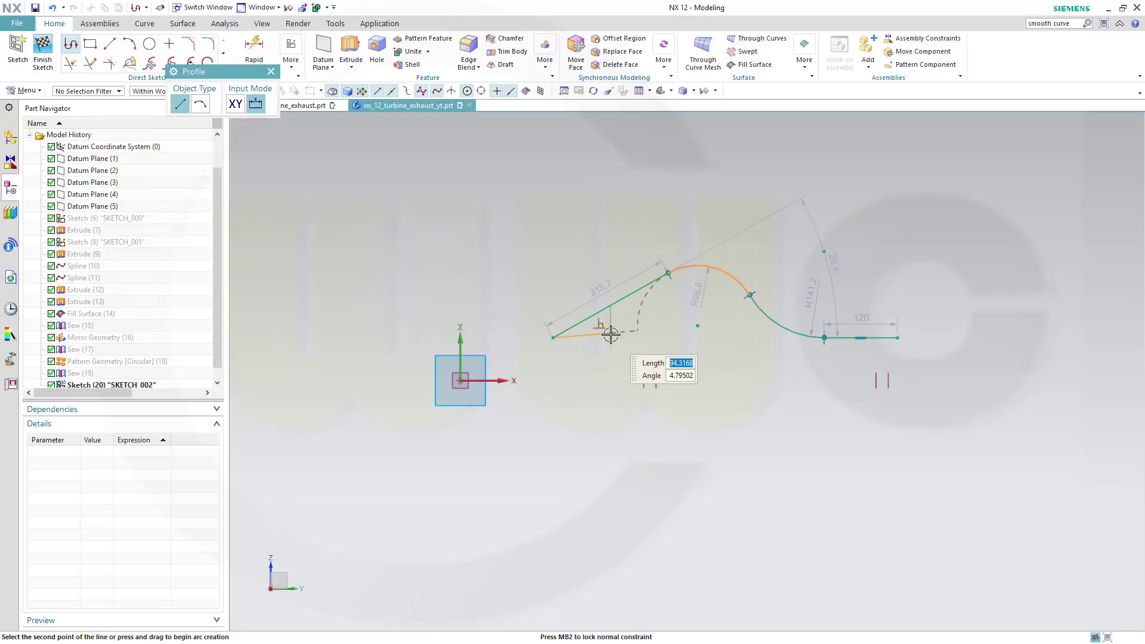
key("Escape")
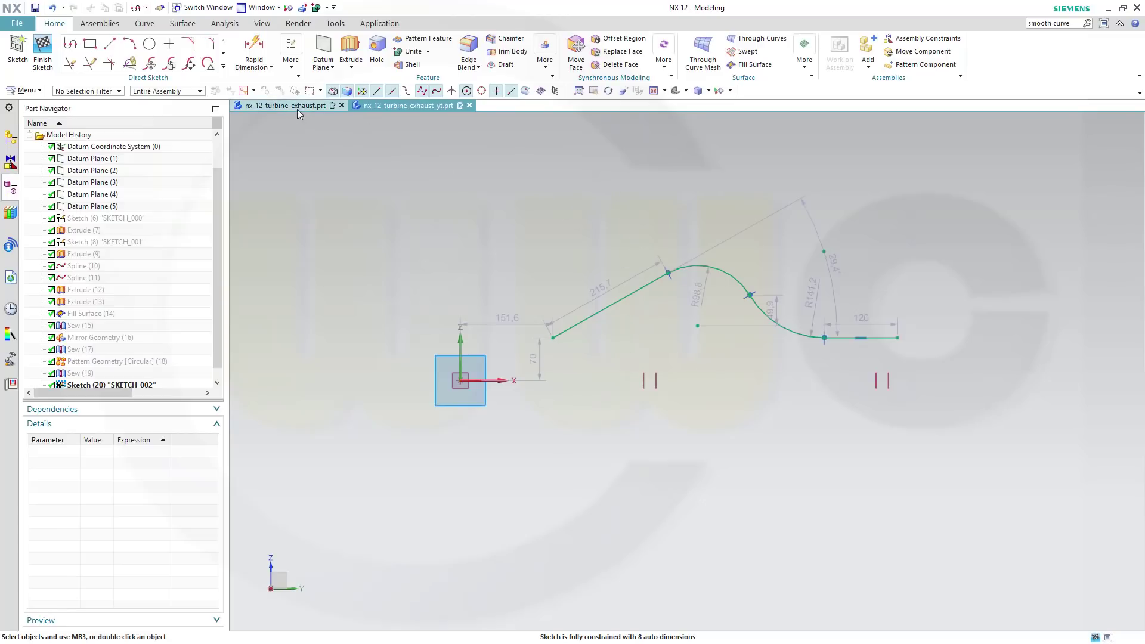
Step: Turn off Display Sketch Auto Dimensions for SKETCH_002 and start Rapid Dimension
left_click(291, 71)
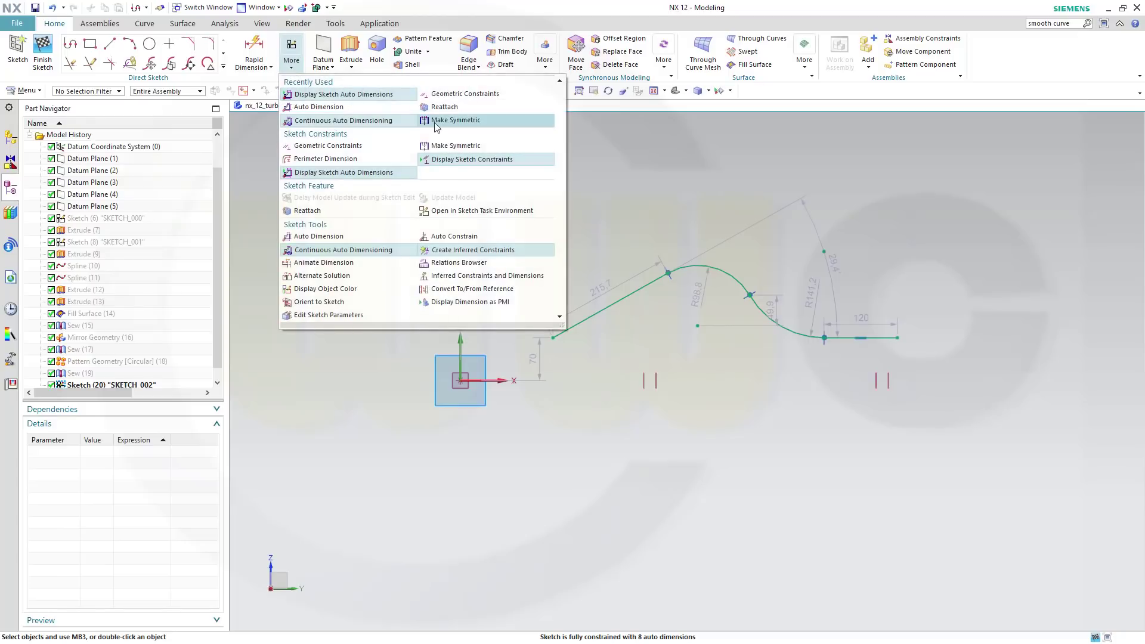
left_click(368, 175)
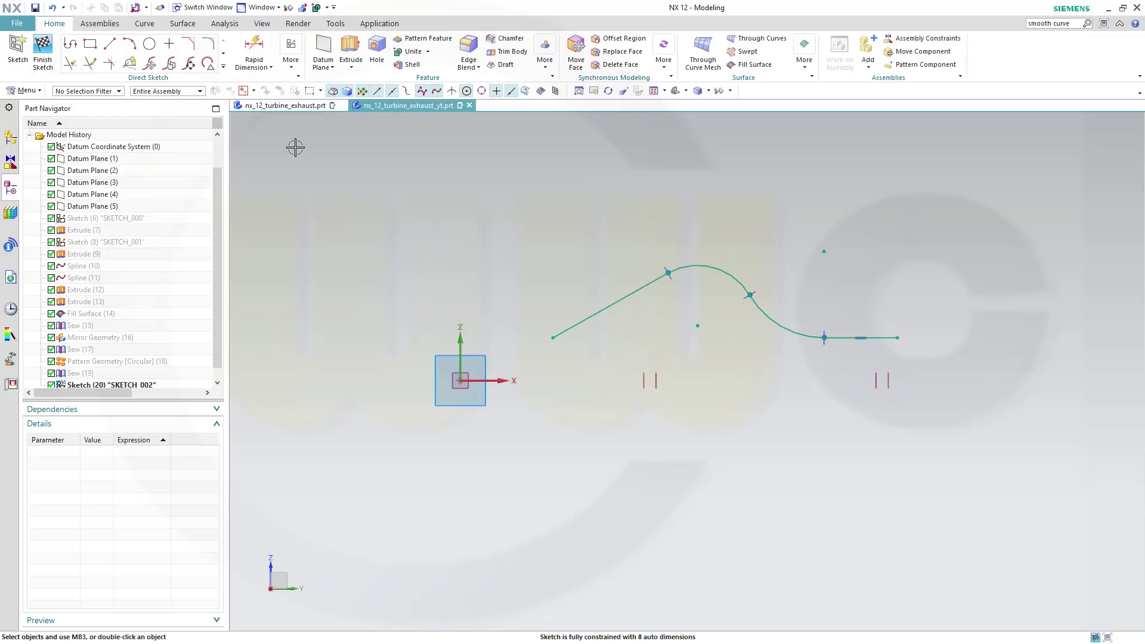
left_click(255, 48)
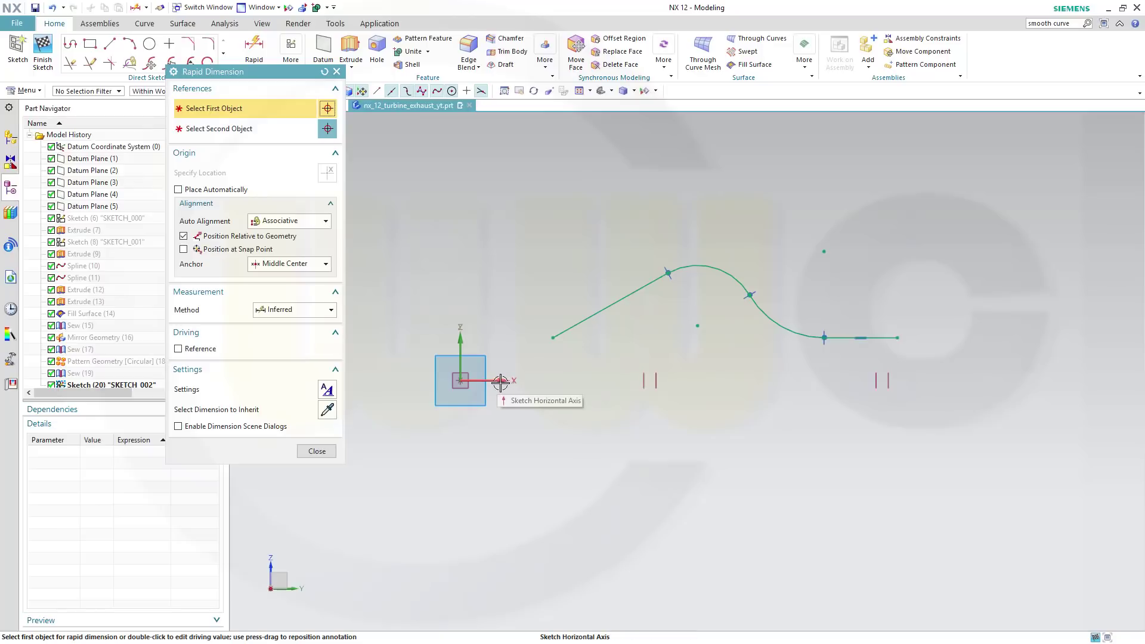
Step: Dimension the profile's end height above the horizontal axis as 160
left_click(838, 341)
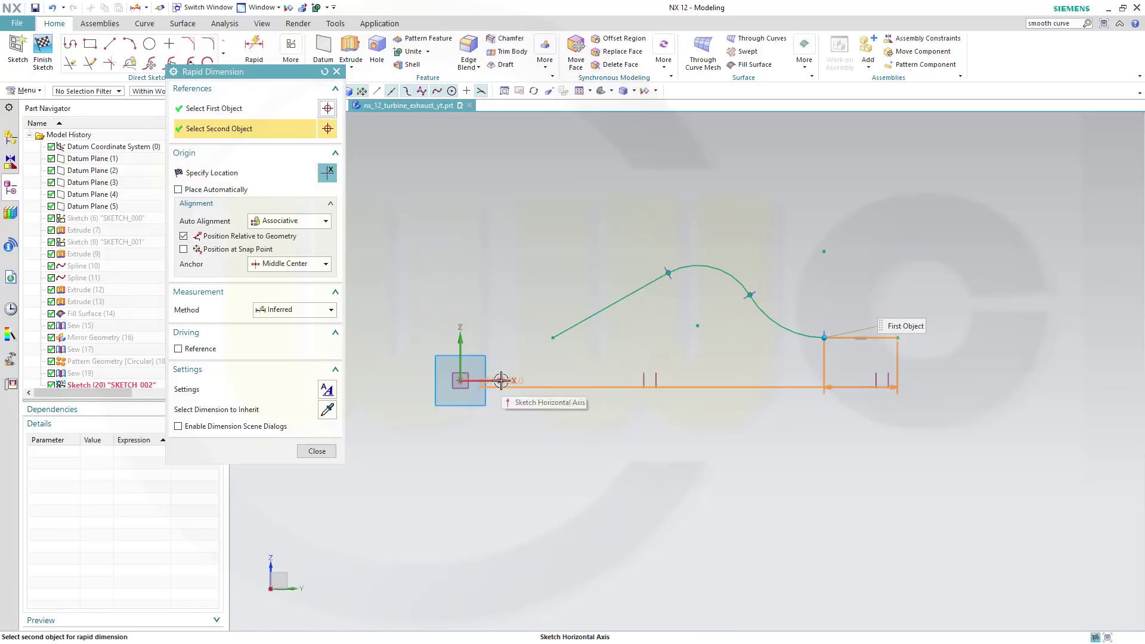
left_click(496, 380)
left_click(929, 370)
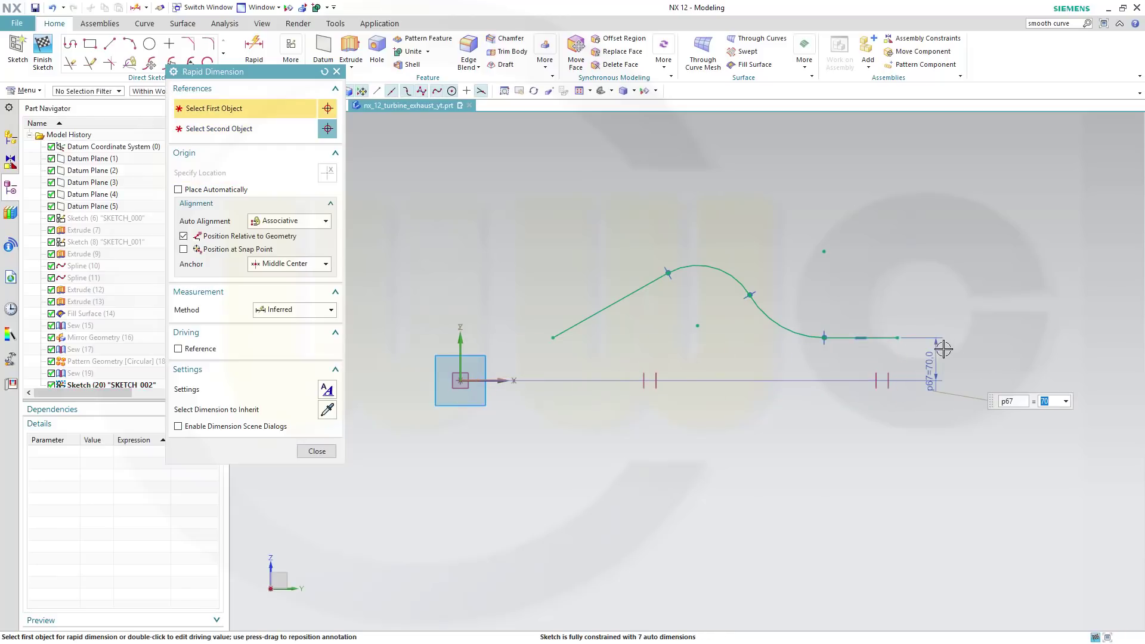
type("16")
key("Return")
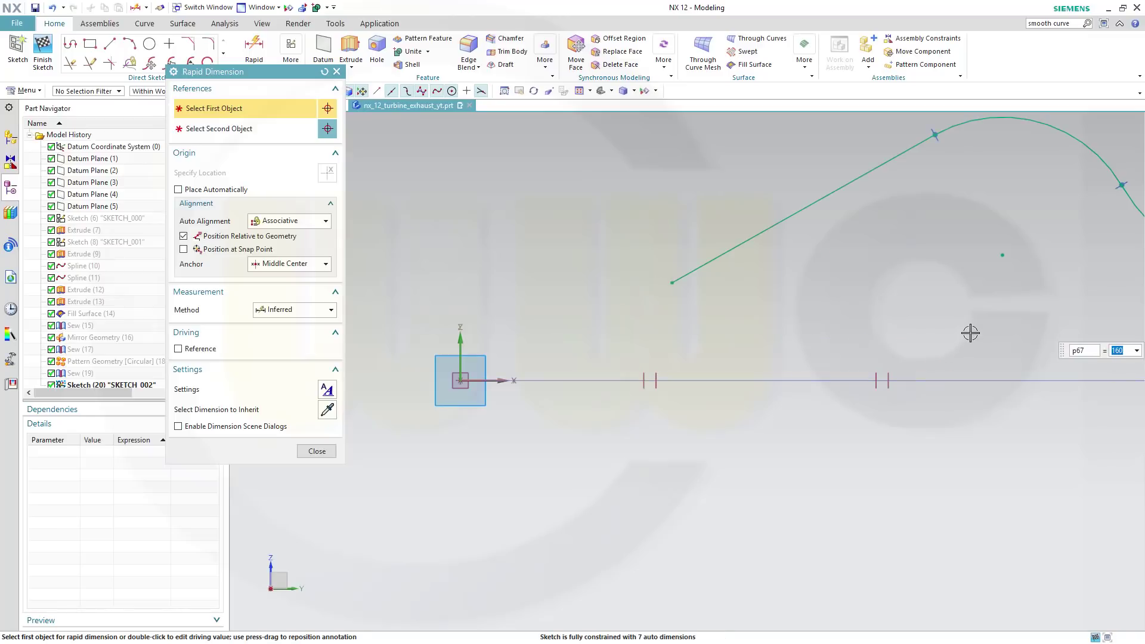
scroll(971, 333, "down", 5)
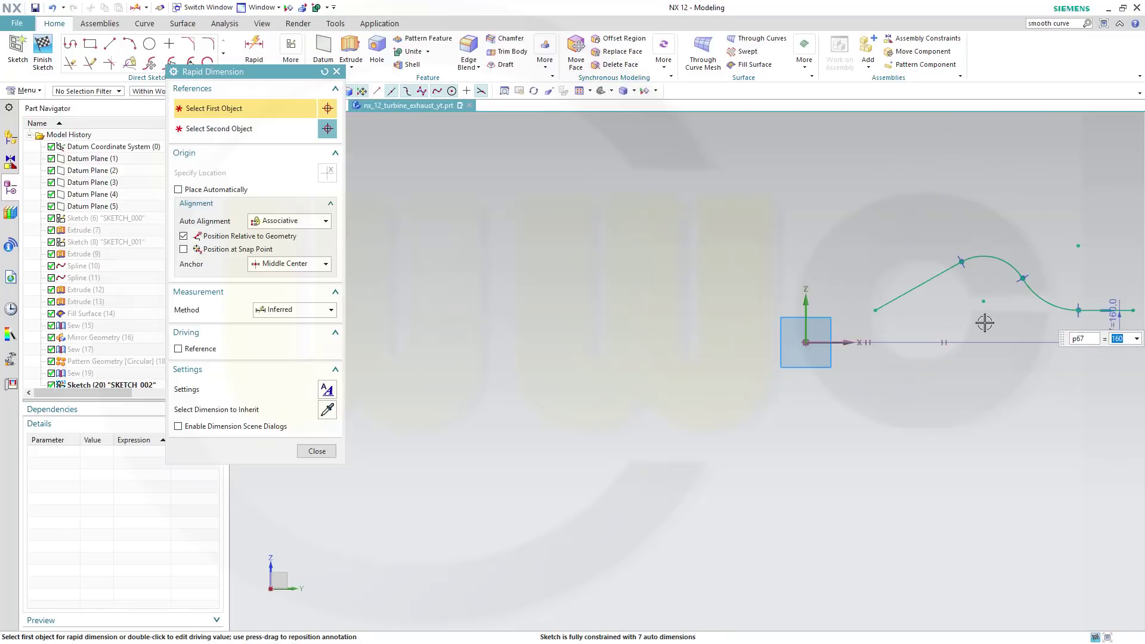
middle_click_drag(985, 322, 757, 332, "shift")
scroll(756, 332, "up", 2)
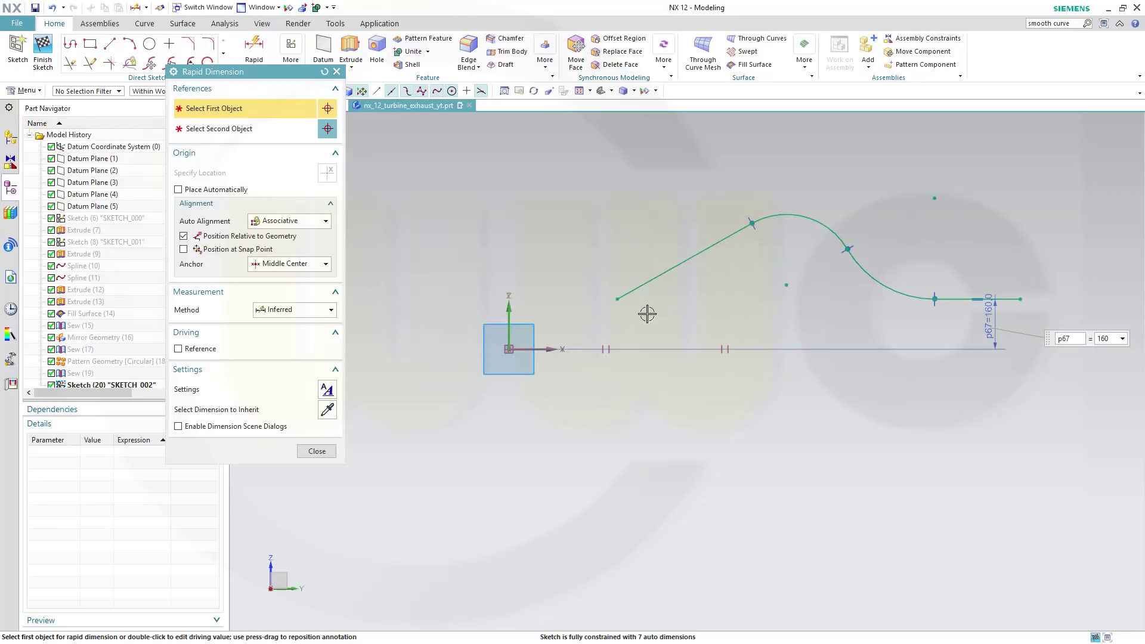
Step: Add the 1287.8 overall length dimension and a 22° slope angle on the slanted line
left_click(618, 299)
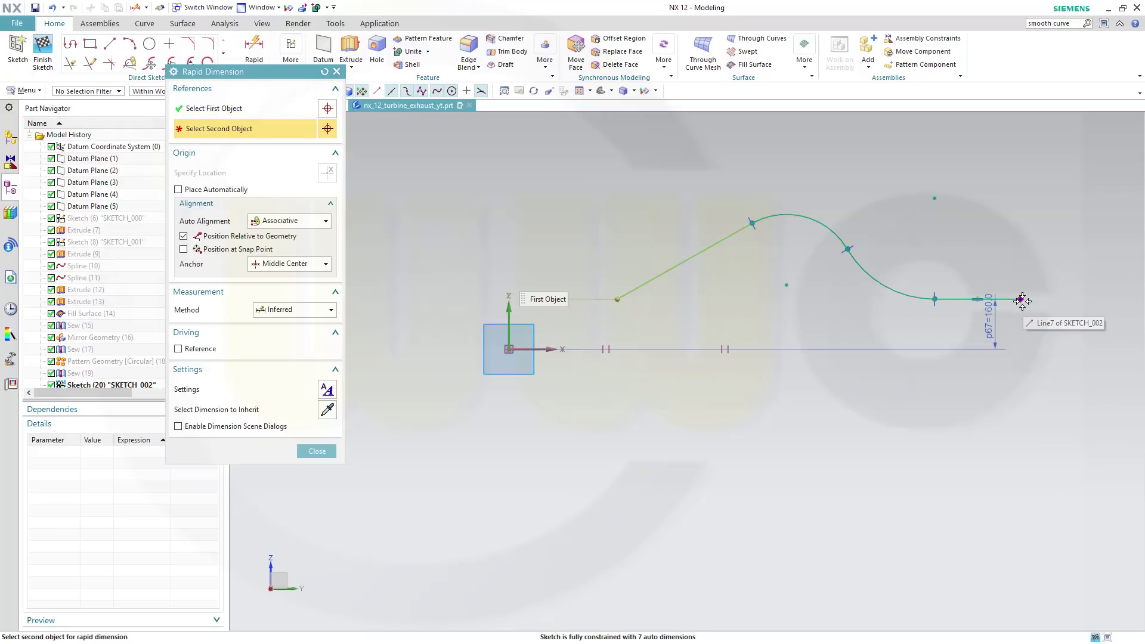
left_click(1020, 300)
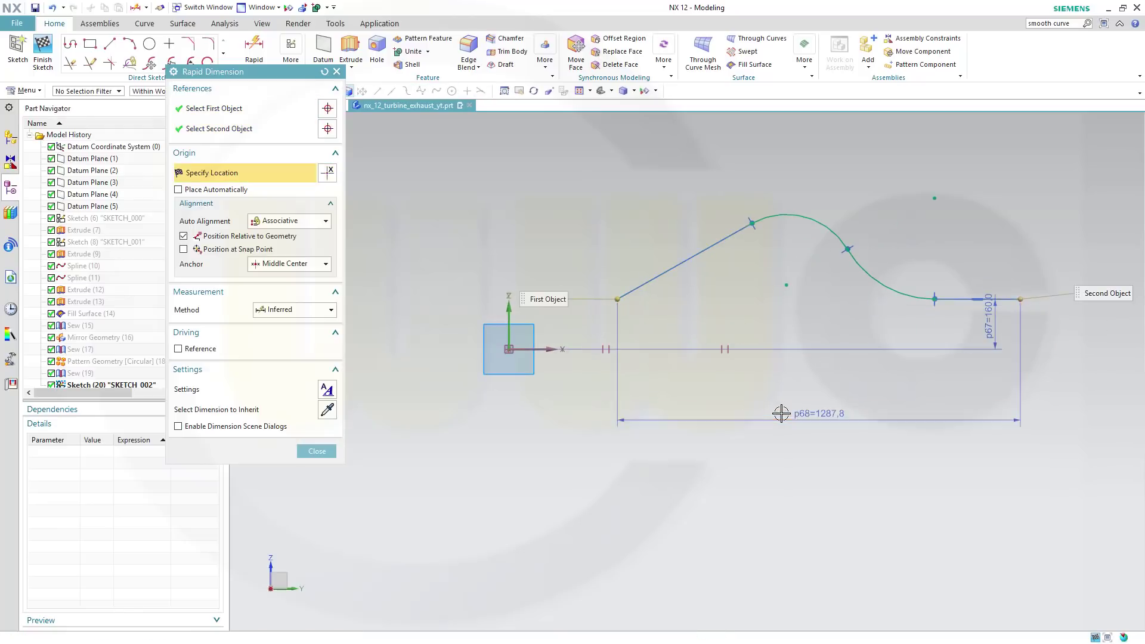
left_click(781, 413)
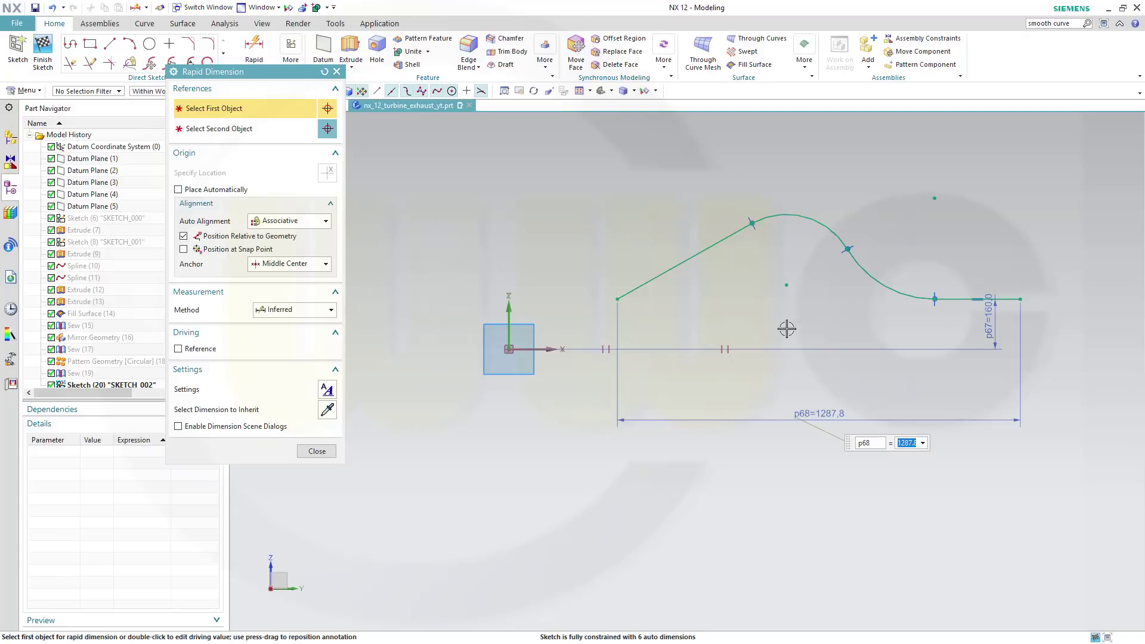
left_click(672, 267)
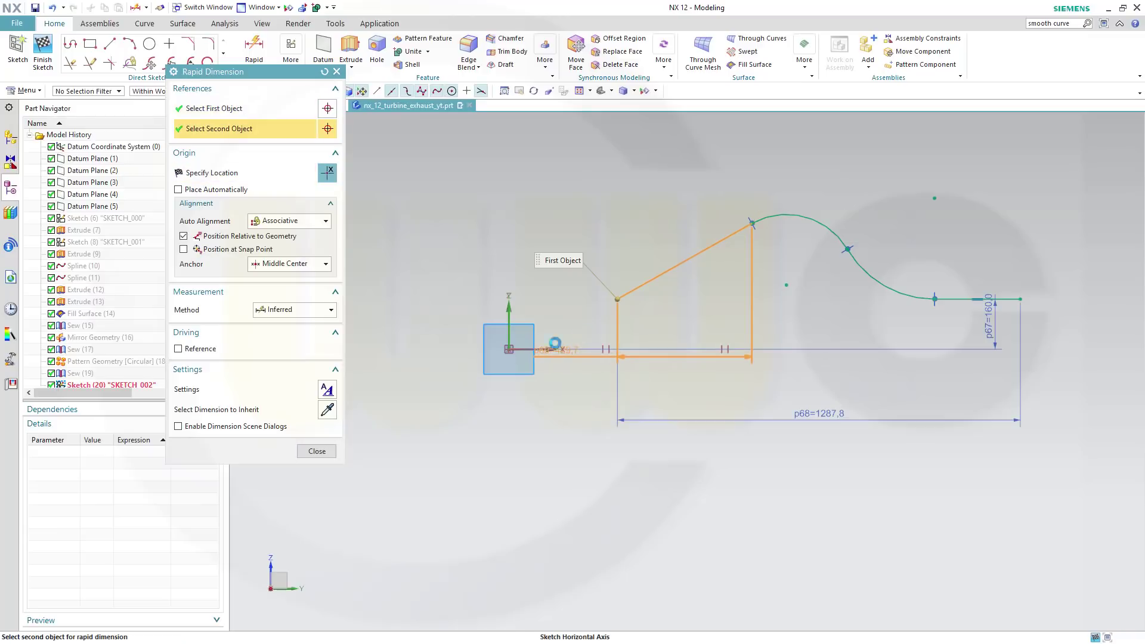
left_click(584, 346)
left_click(663, 304)
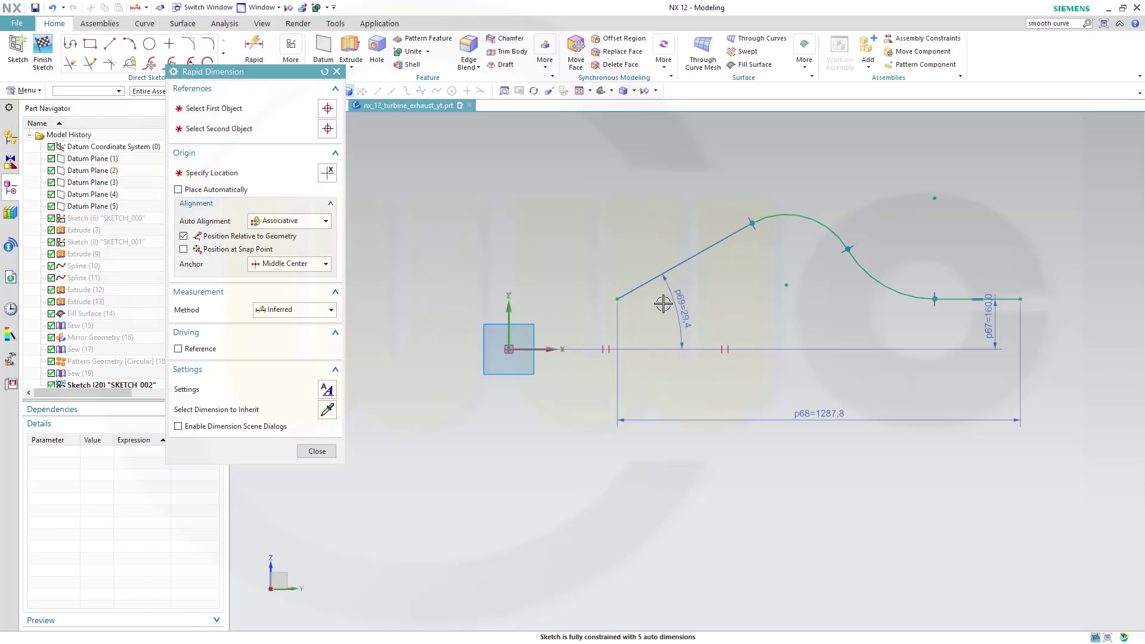
type("22")
key("Return")
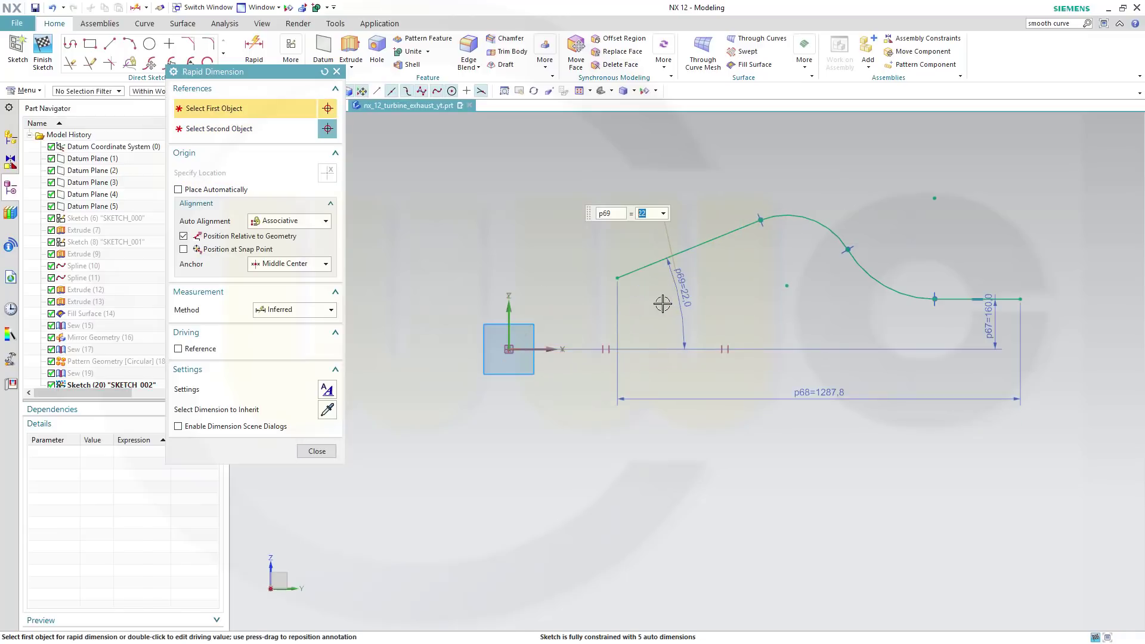
Step: Set the lower arc radius to 135 and the upper arc radius to 190
left_click(877, 278)
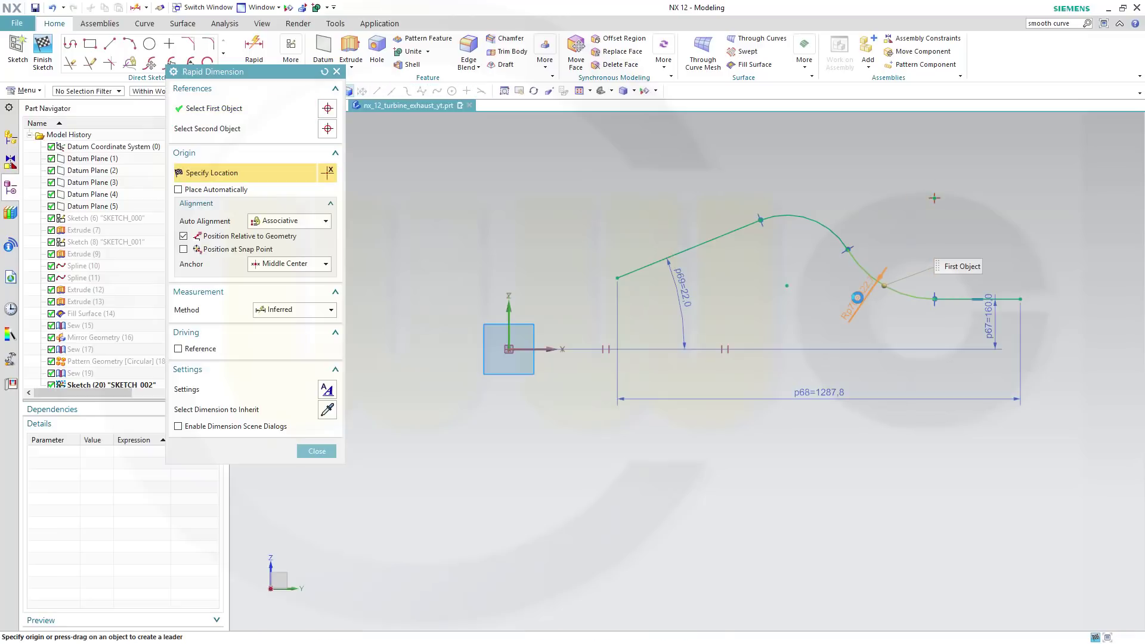
left_click(856, 296)
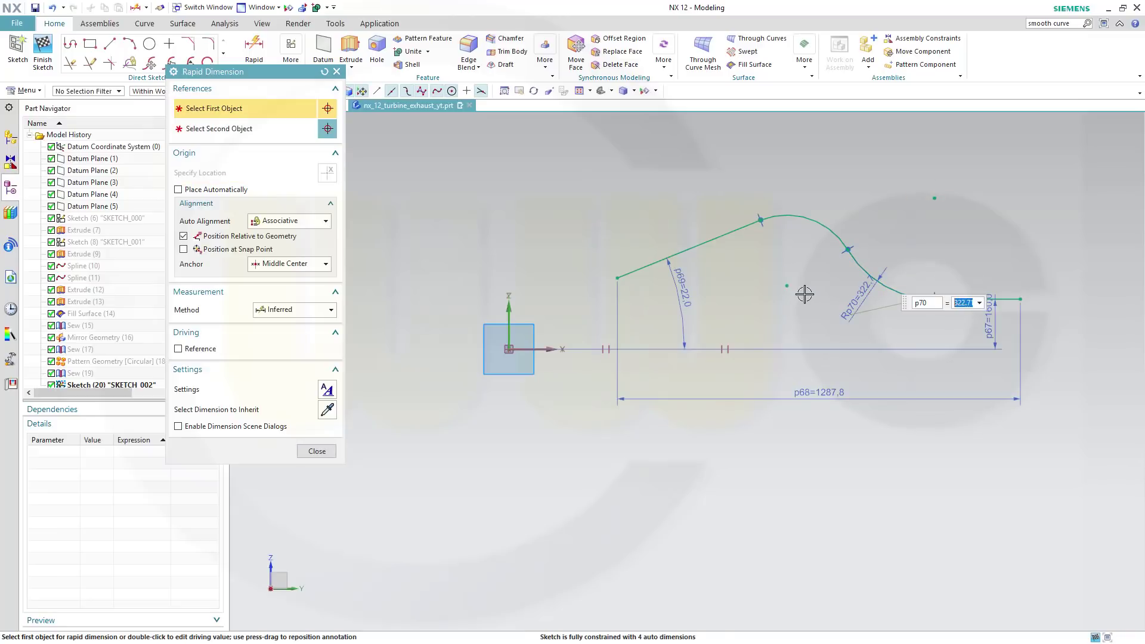
type("135")
key("Return")
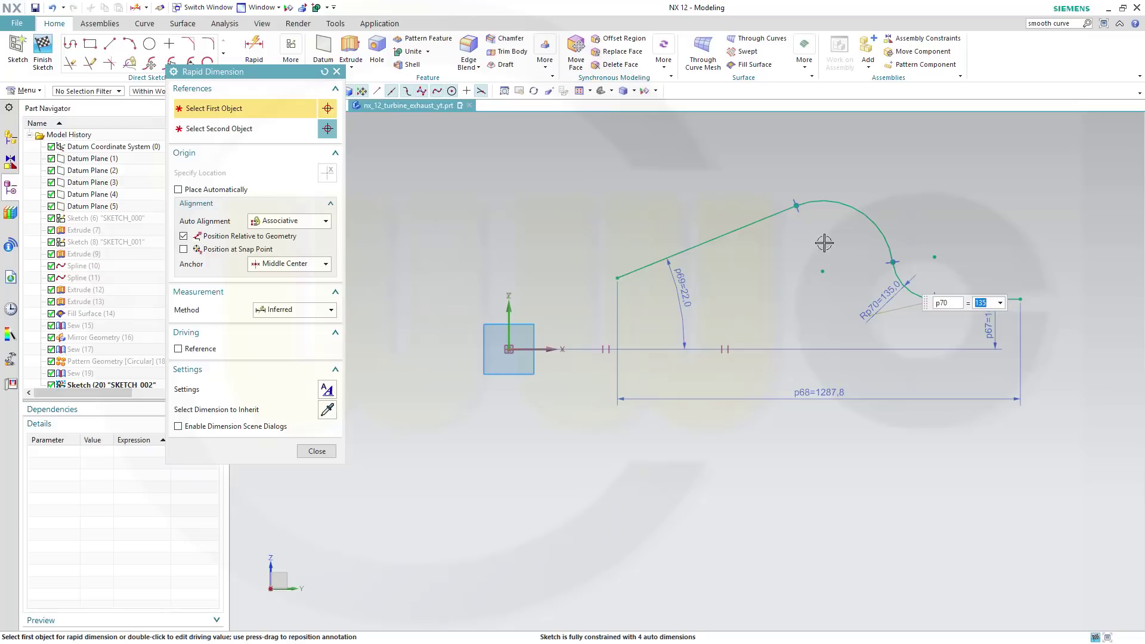
left_click(865, 220)
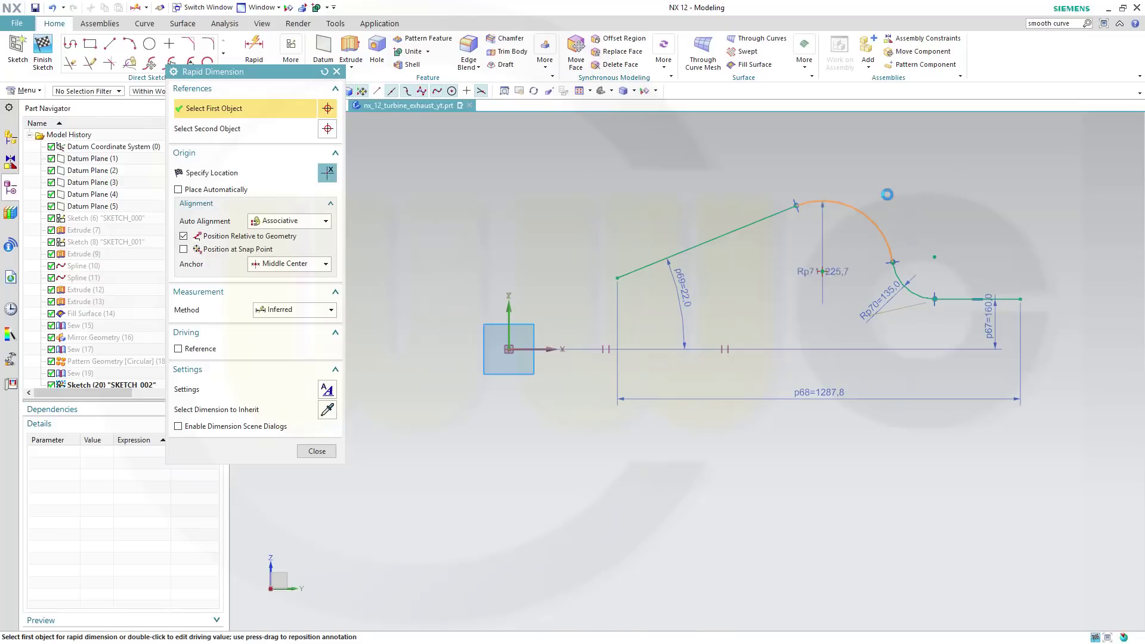
left_click(850, 192)
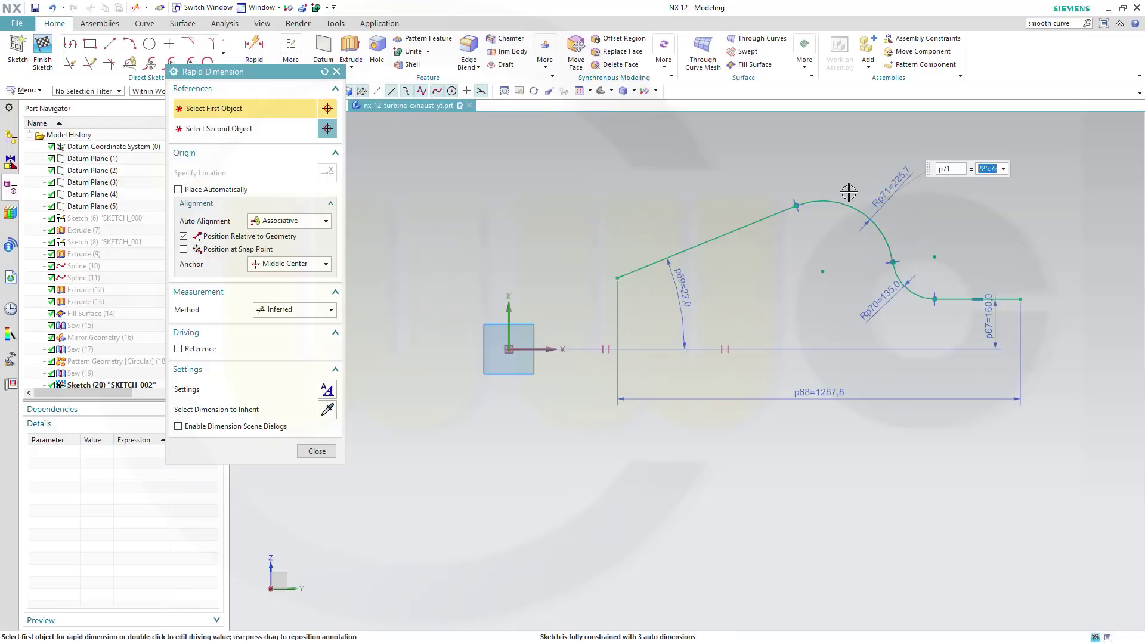
type("190")
key("Return")
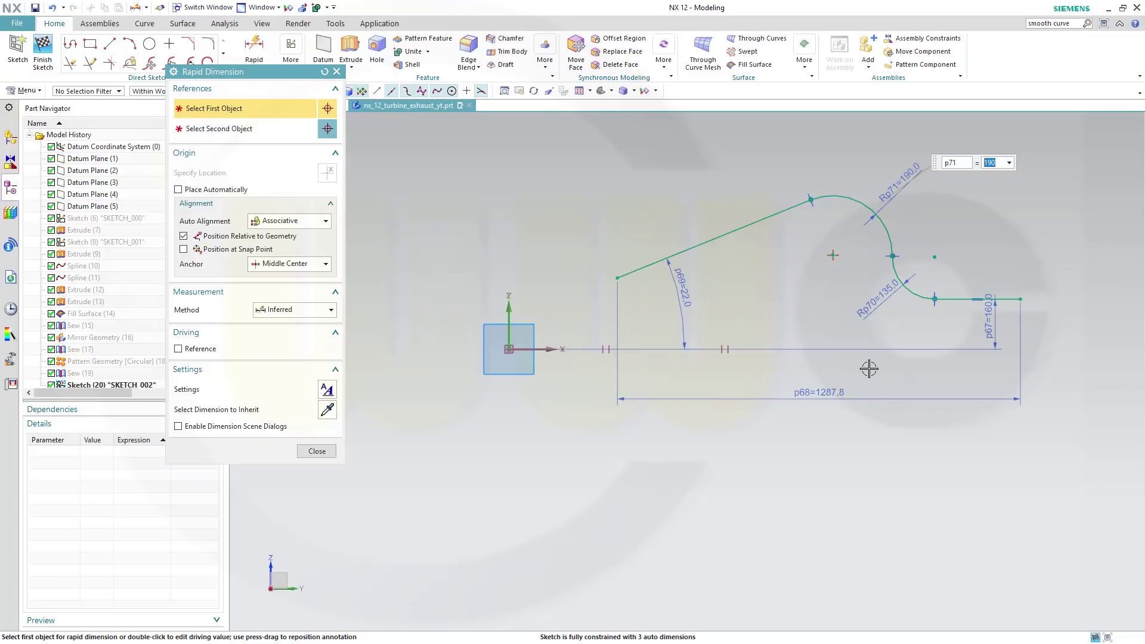
Step: Try changing the overall length to 805, then undo it back to 1287.8
double_click(824, 391)
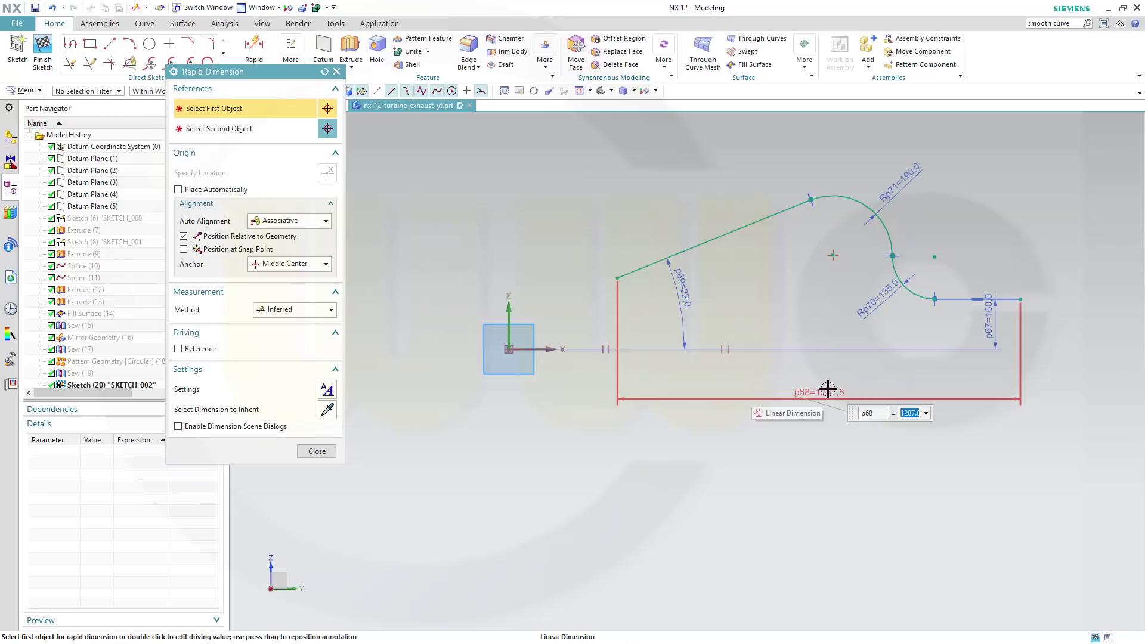
type("805")
key("Return")
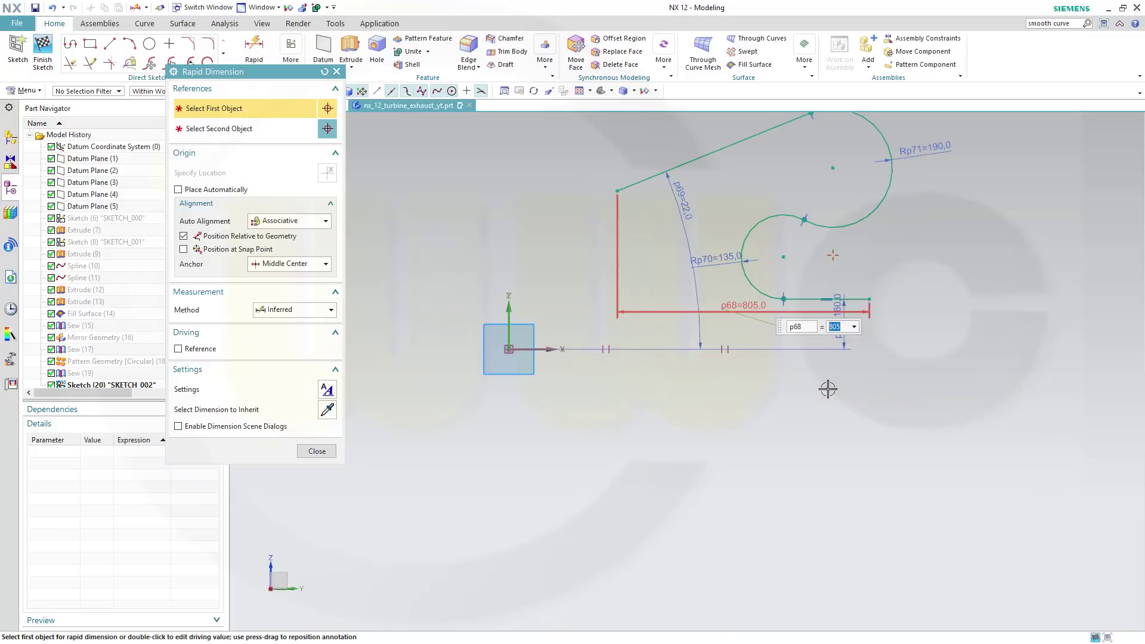
middle_click(771, 372)
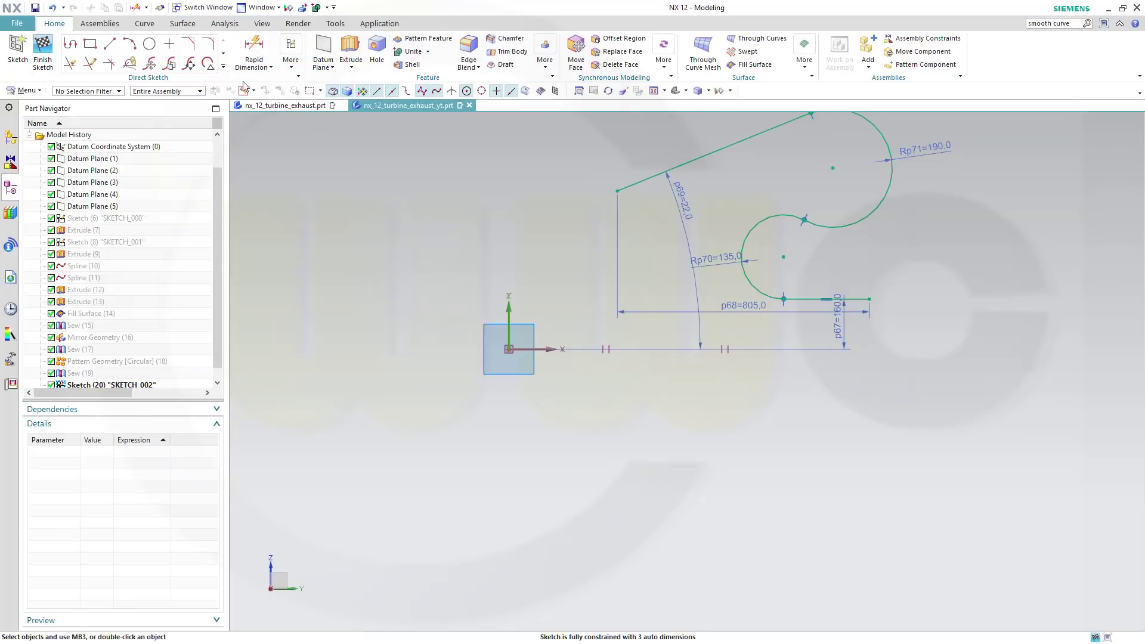
left_click(52, 9)
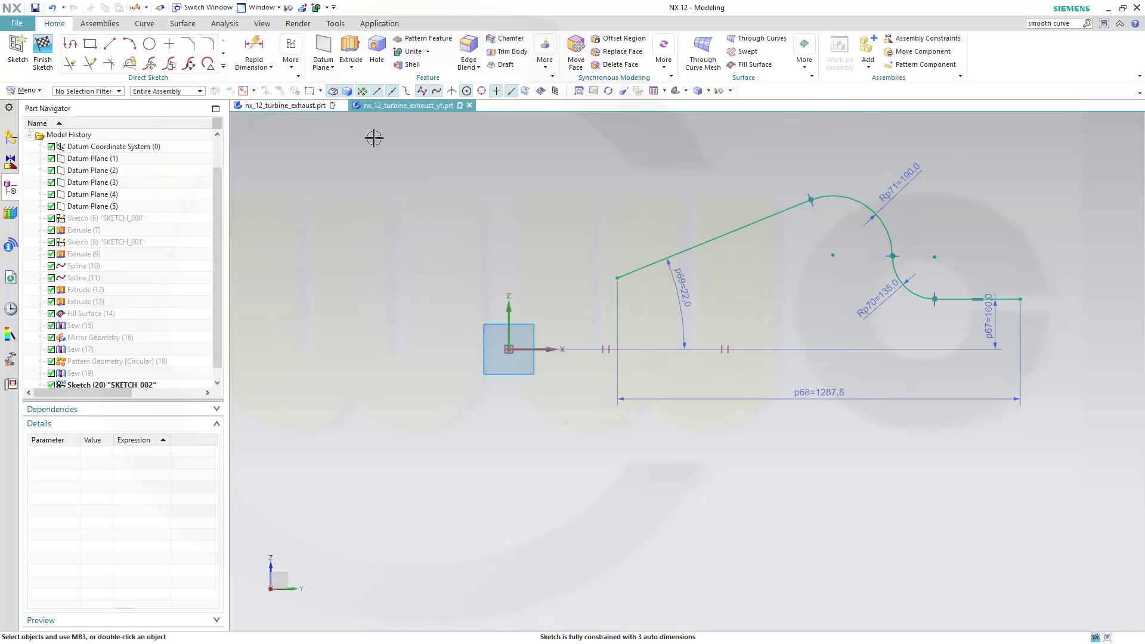
Step: Dimension the profile's left end height above the horizontal axis as 33
left_click(254, 53)
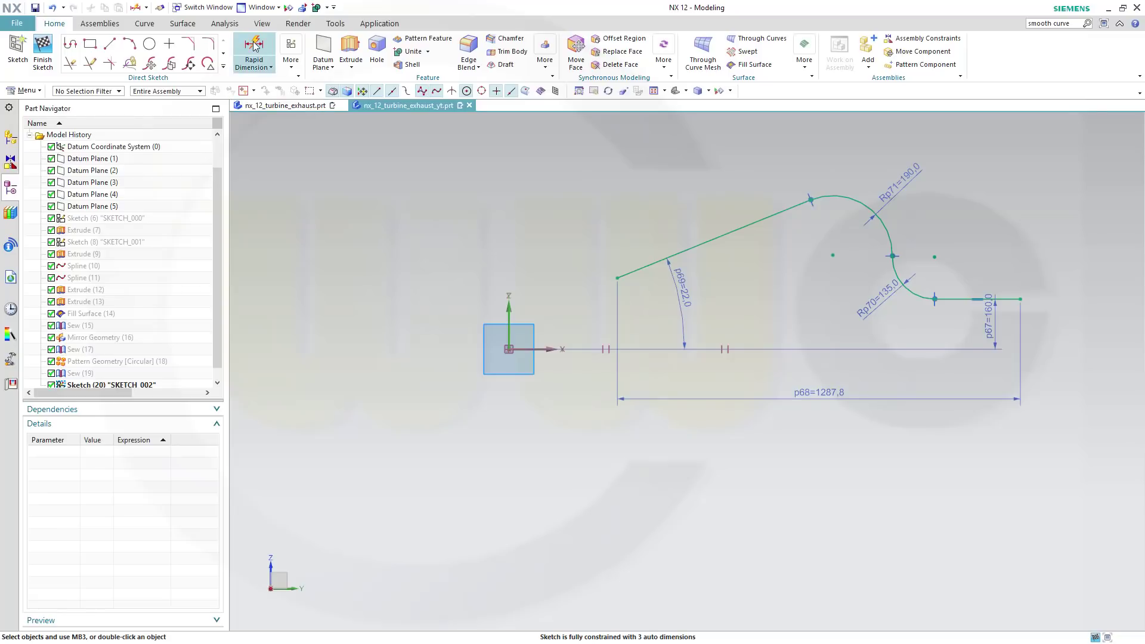
left_click(618, 291)
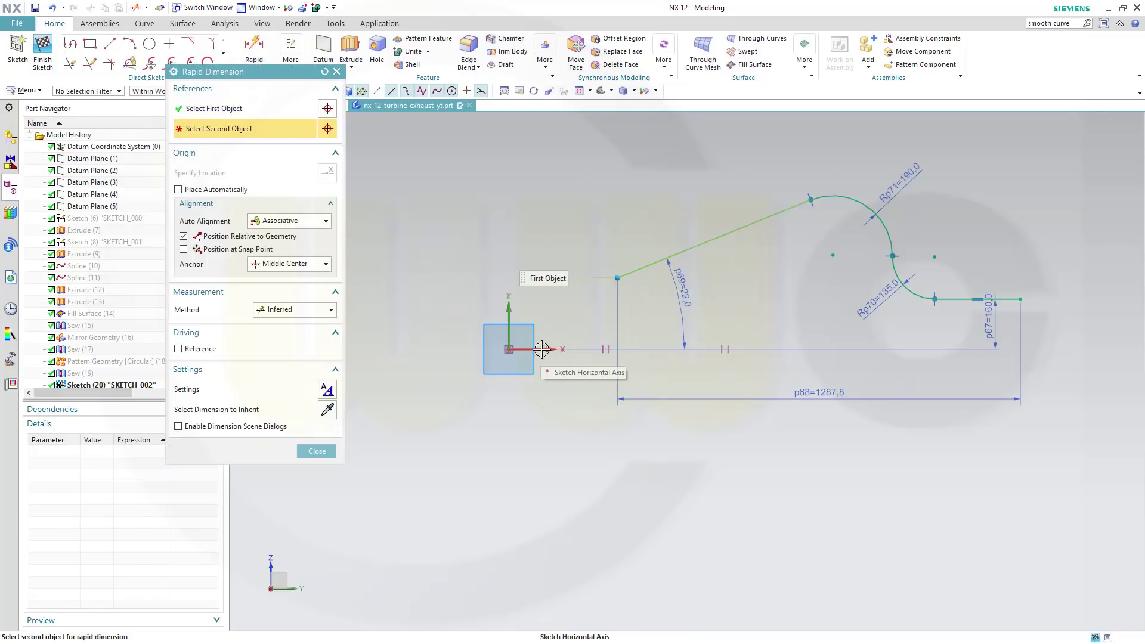
left_click(539, 350)
left_click(590, 321)
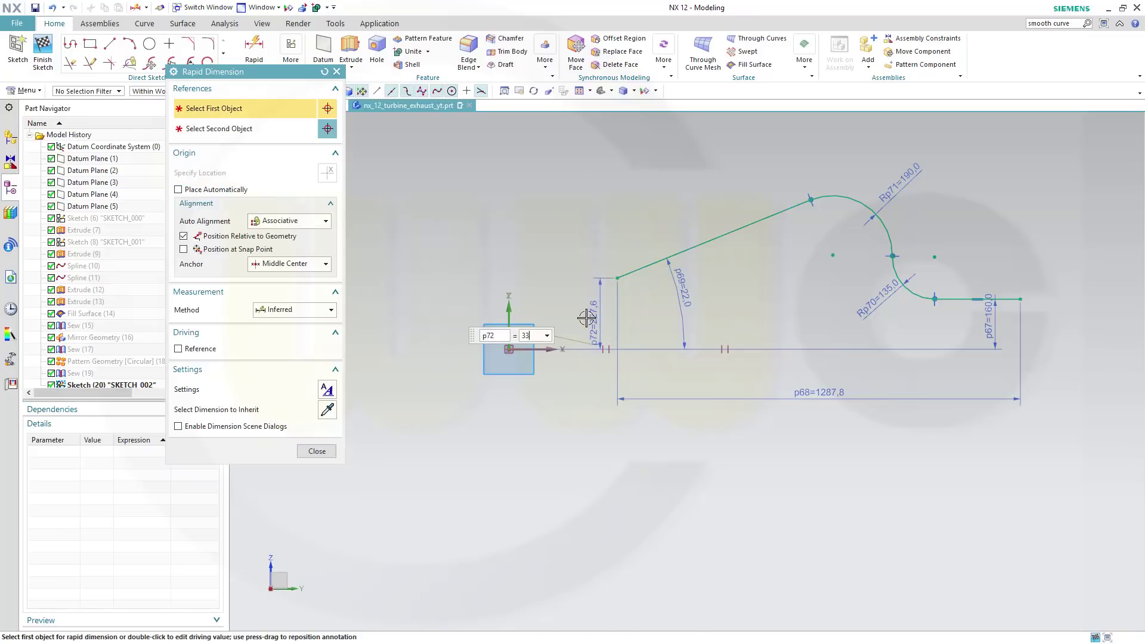
key("Return")
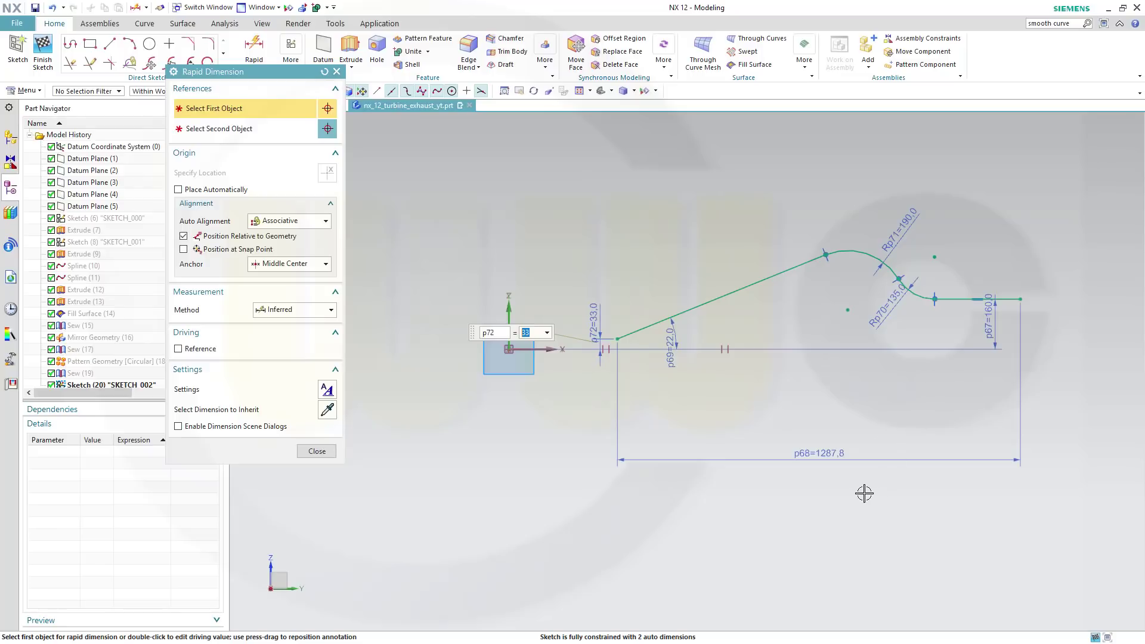
left_click(333, 451)
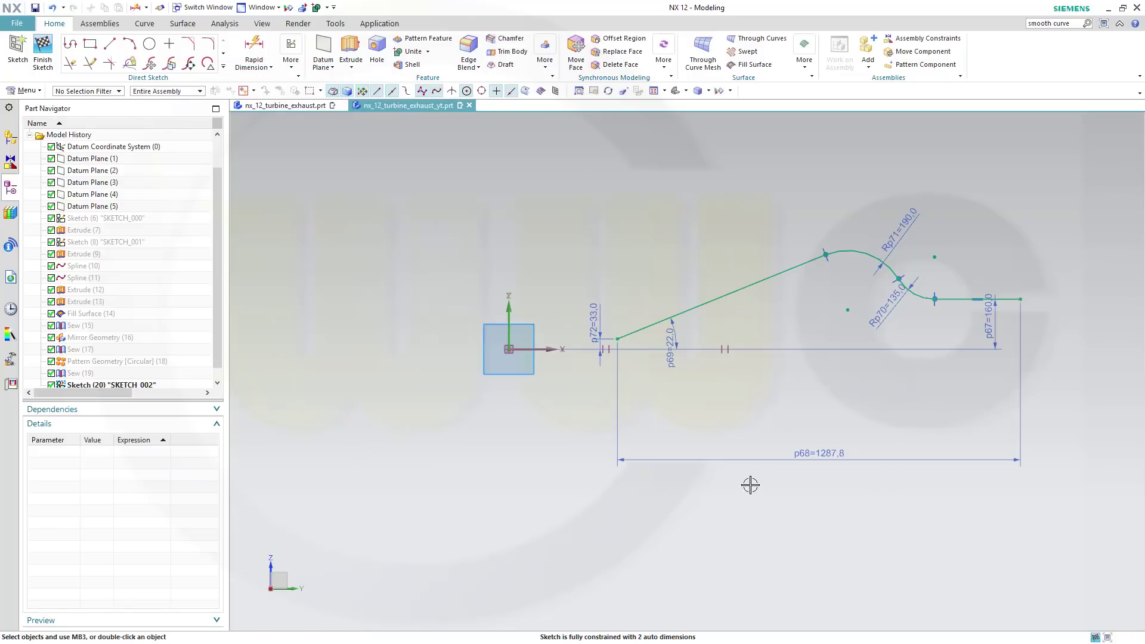
Step: Delete the overall length dimension p68 and shift the profile's right-hand curves left
left_click(800, 460)
key("Delete")
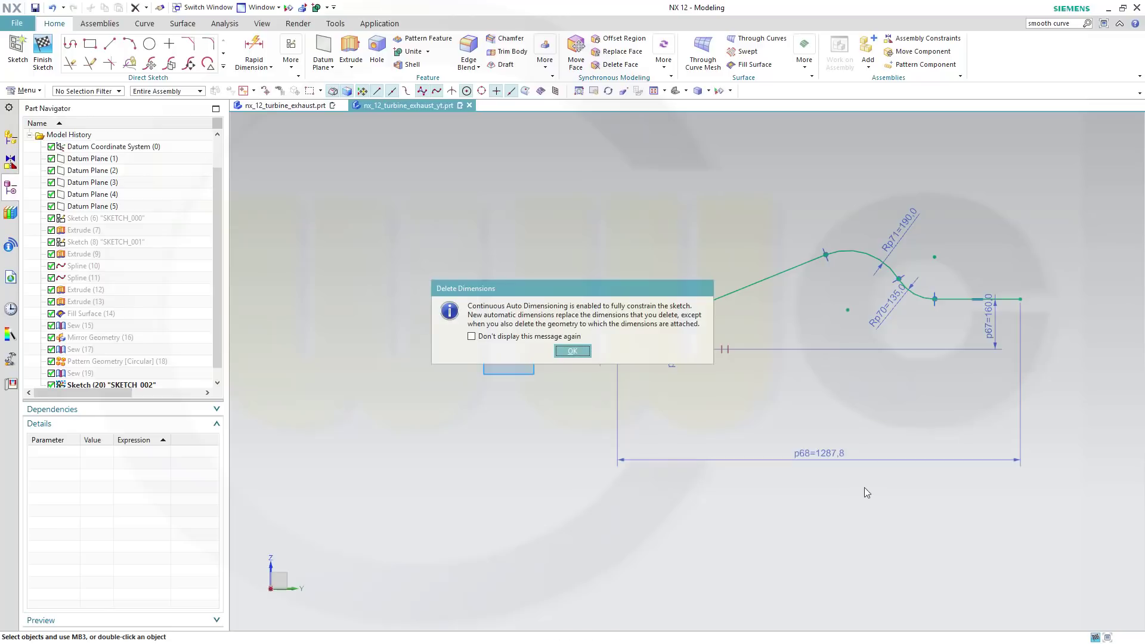
left_click(571, 351)
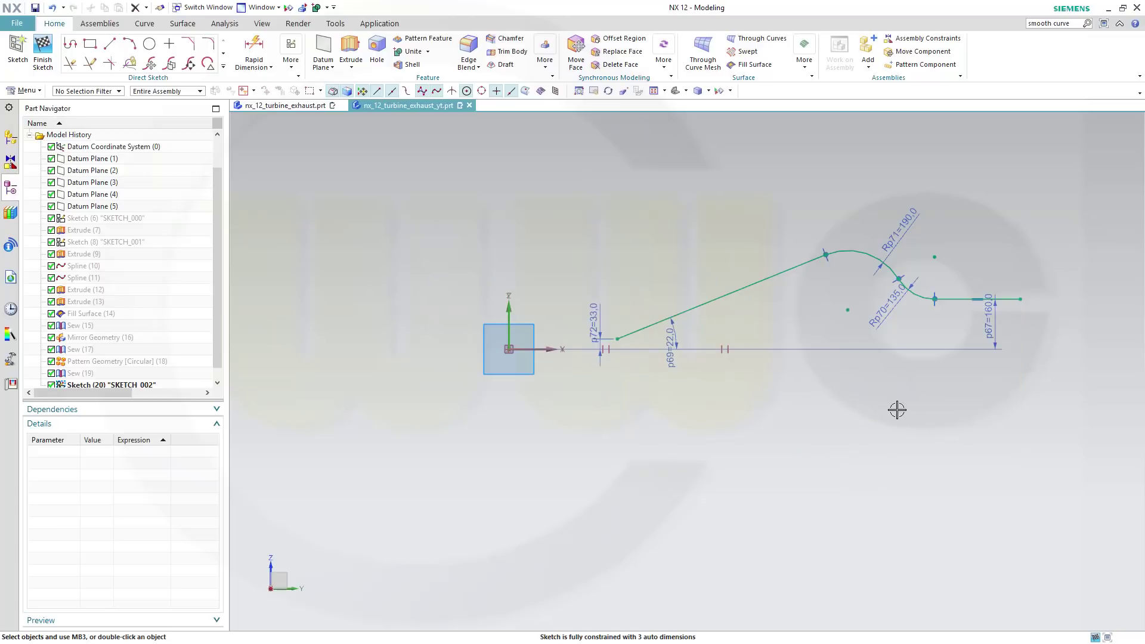
scroll(897, 410, "up", 1)
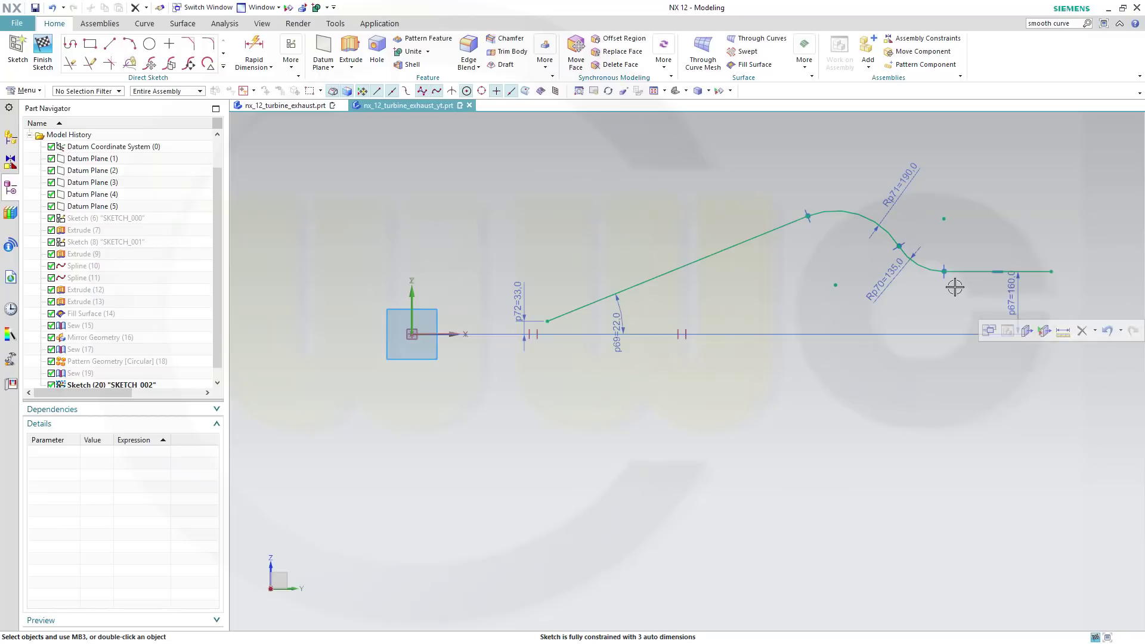
mouse_move(1054, 372)
left_mouse_down()
mouse_move(665, 202)
mouse_move(540, 195)
left_mouse_up()
mouse_move(687, 272)
left_mouse_down()
mouse_move(290, 264)
mouse_move(320, 266)
left_mouse_up()
key("Escape")
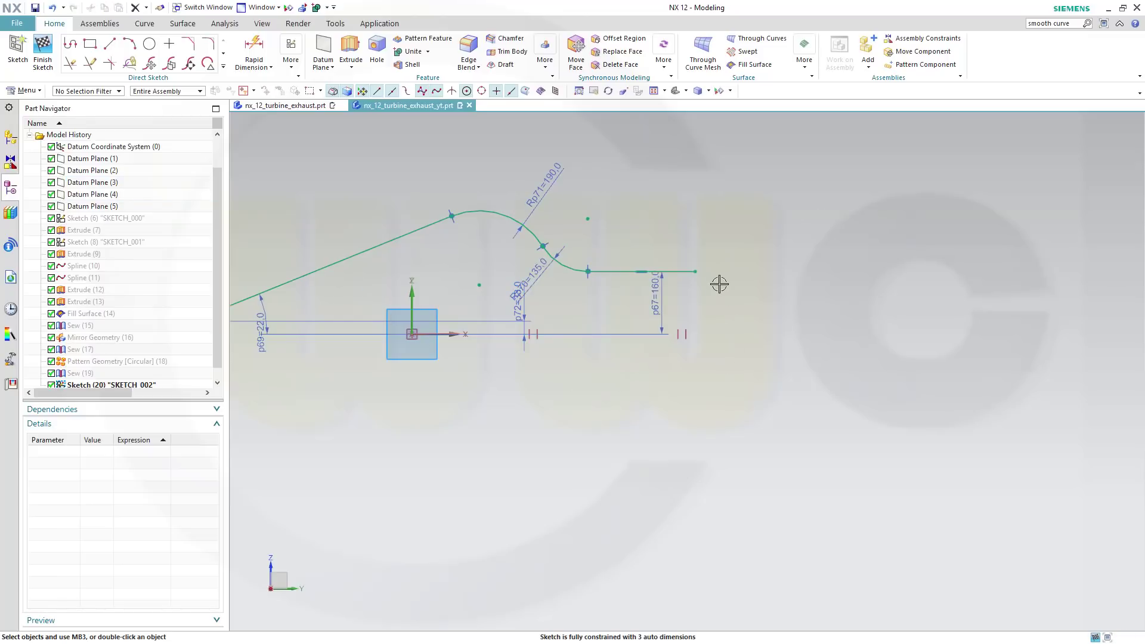
Step: Constrain the profile's right end onto Datum Plane (4) and drag the sloped line shorter
left_click(695, 273)
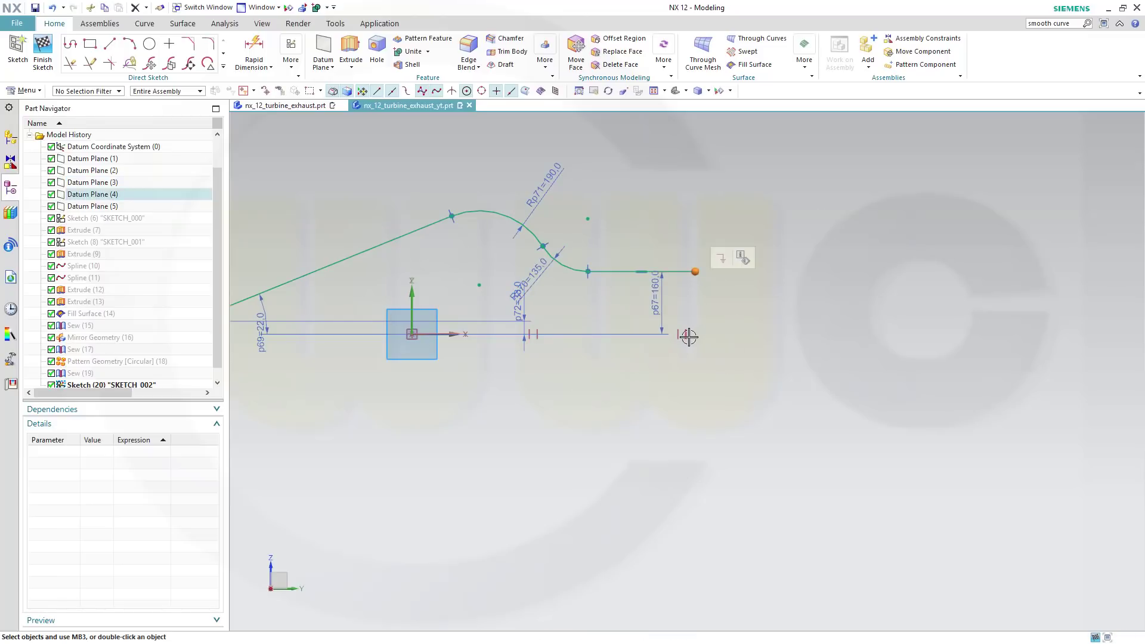
left_click(688, 337)
left_click(713, 317)
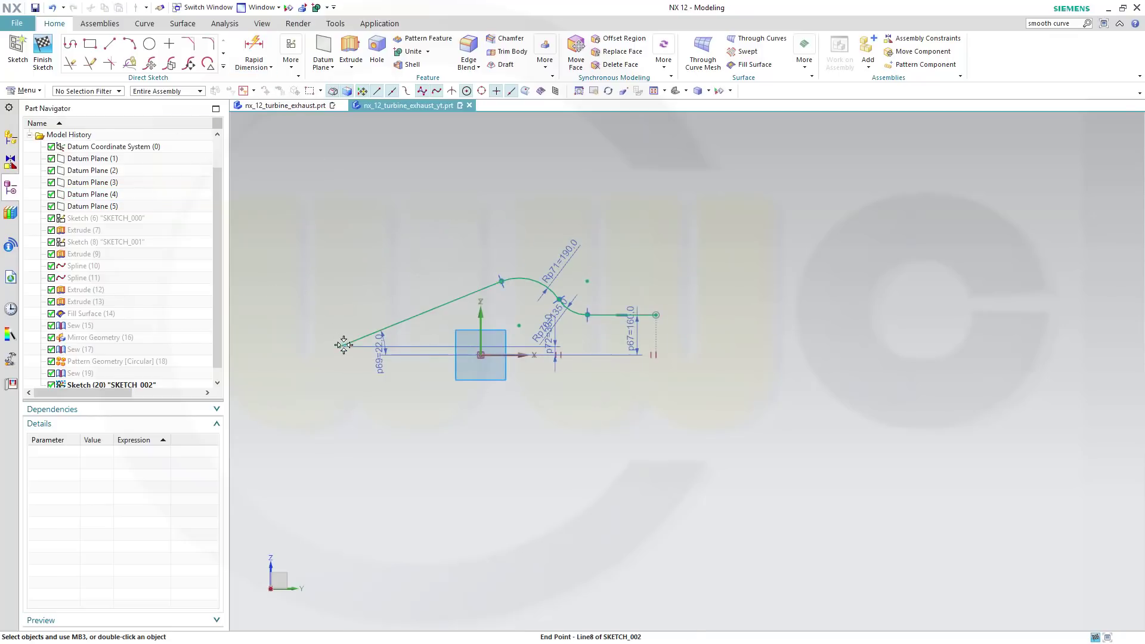
left_click_drag(349, 345, 426, 349)
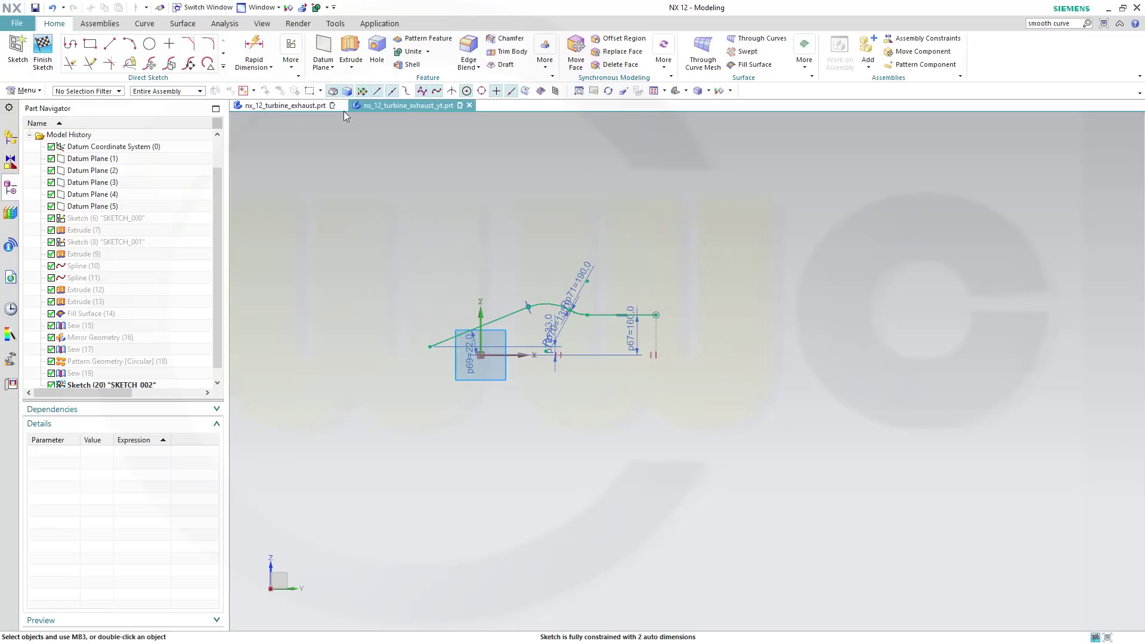
Step: Add an 805 horizontal length dimension from the line's left endpoint to the right end, then finish the sketch
left_click(254, 49)
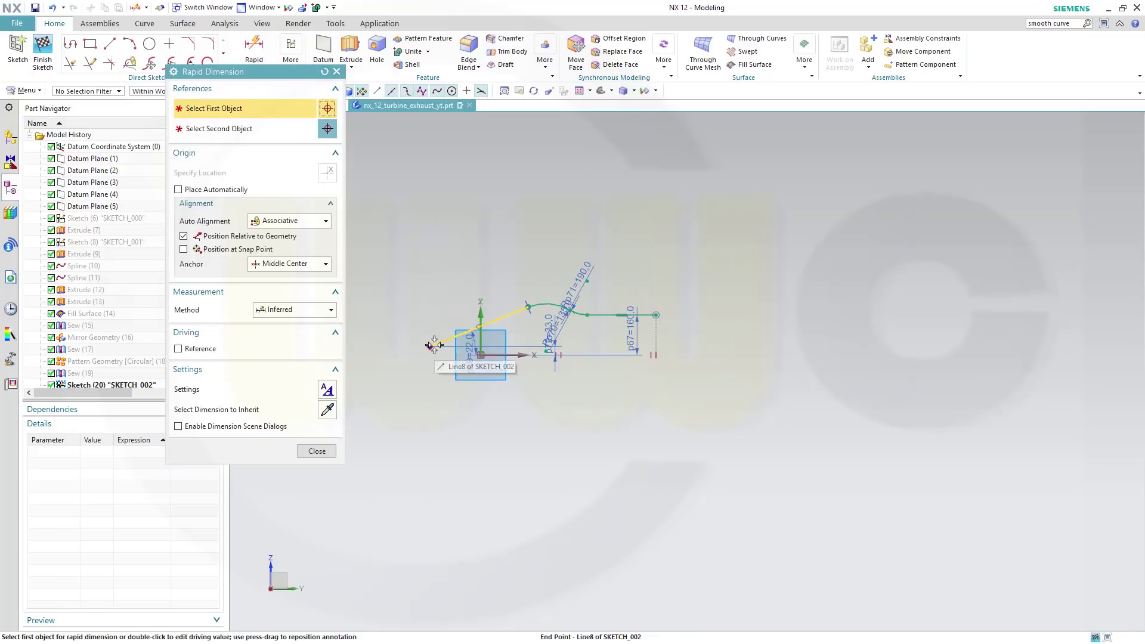
left_click(430, 347)
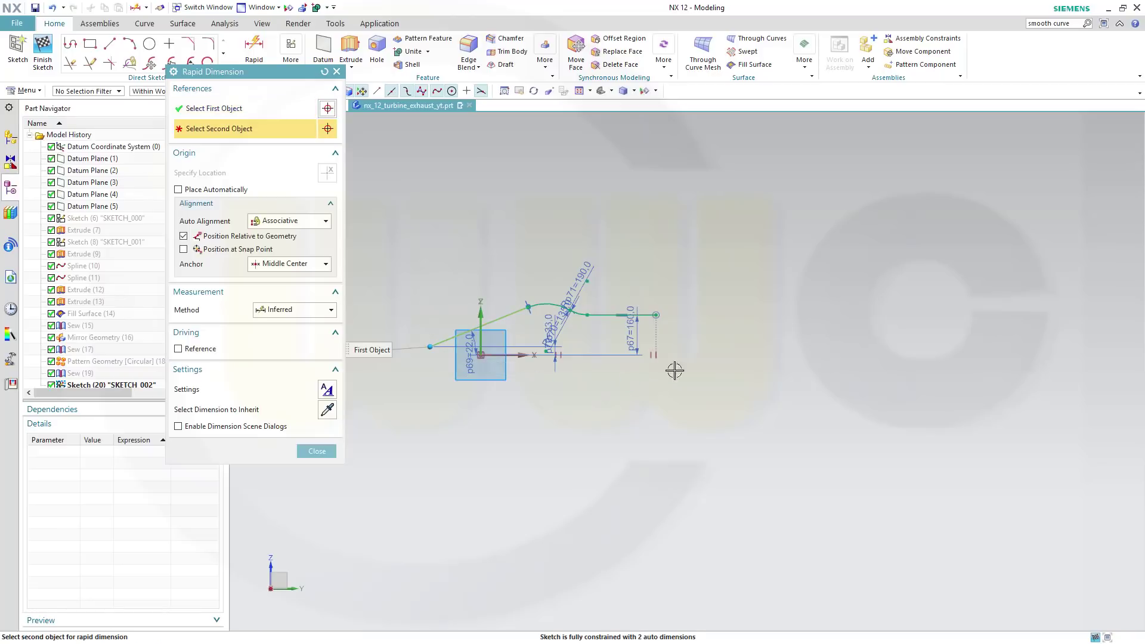
left_click(660, 316)
left_click(608, 399)
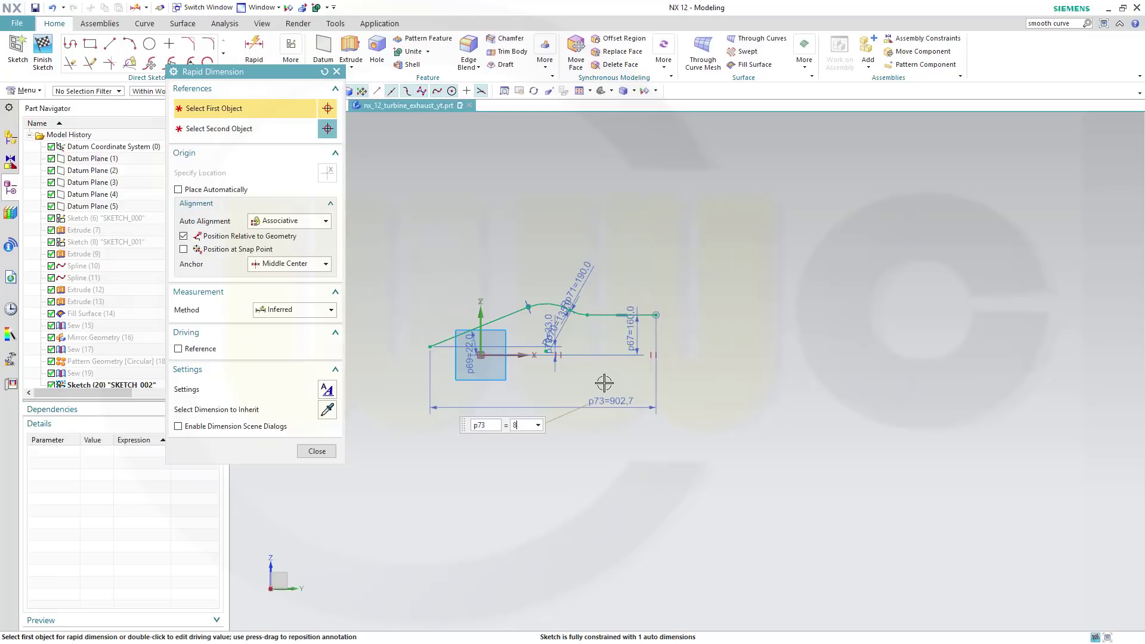
key("Return")
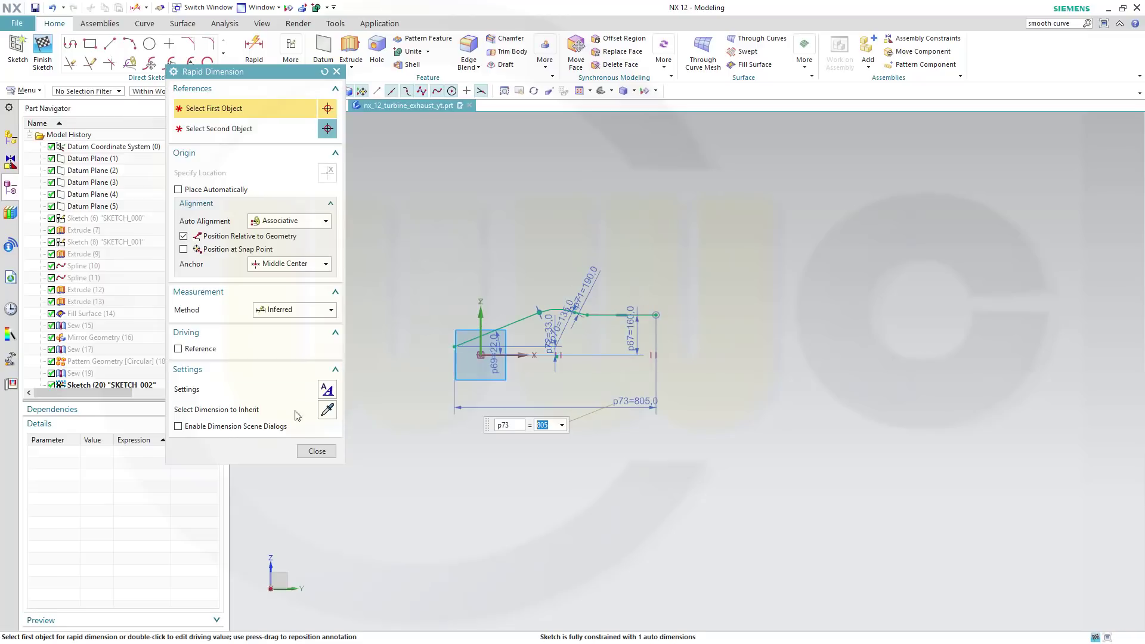
left_click(310, 457)
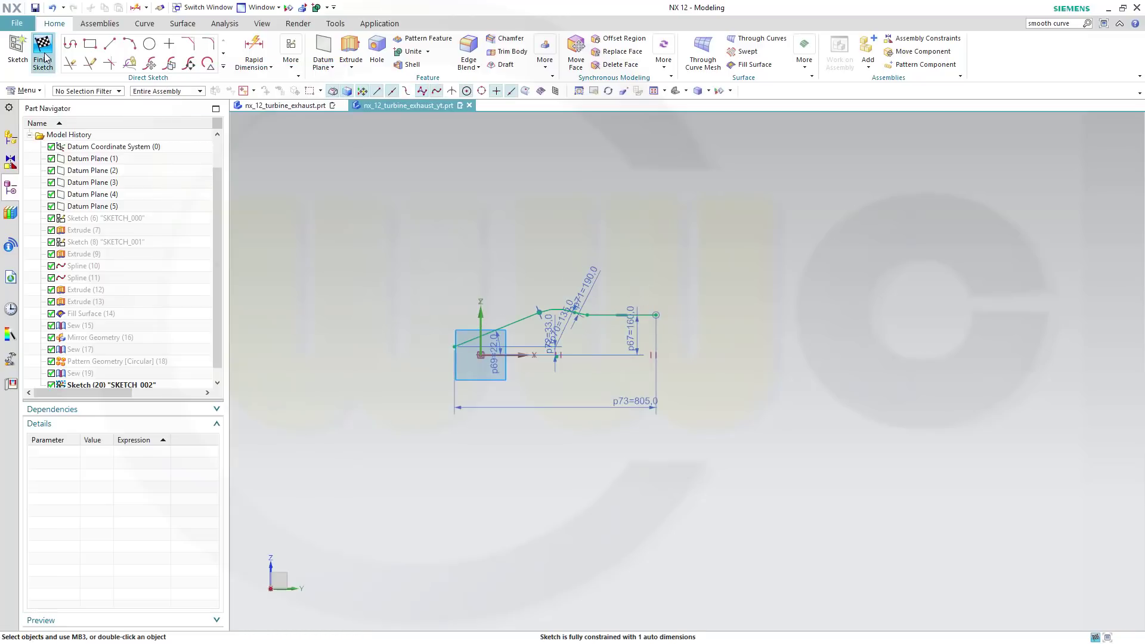
key("ctrl+q")
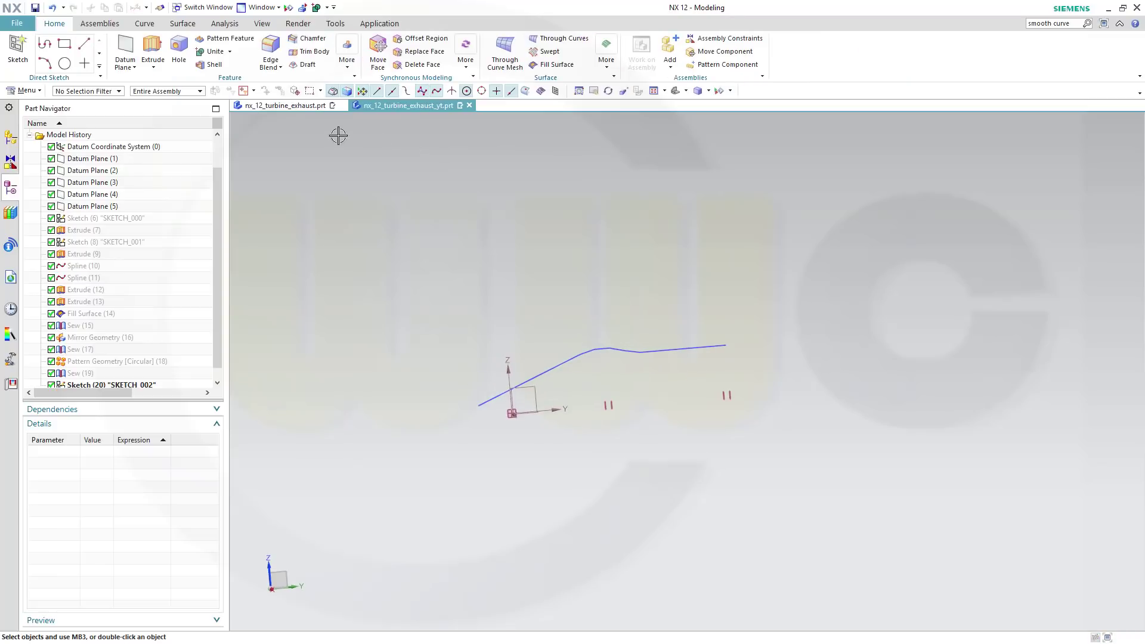
Step: Revolve SKETCH_002's profile from 0 to 360° about the datum Y axis
left_click(152, 68)
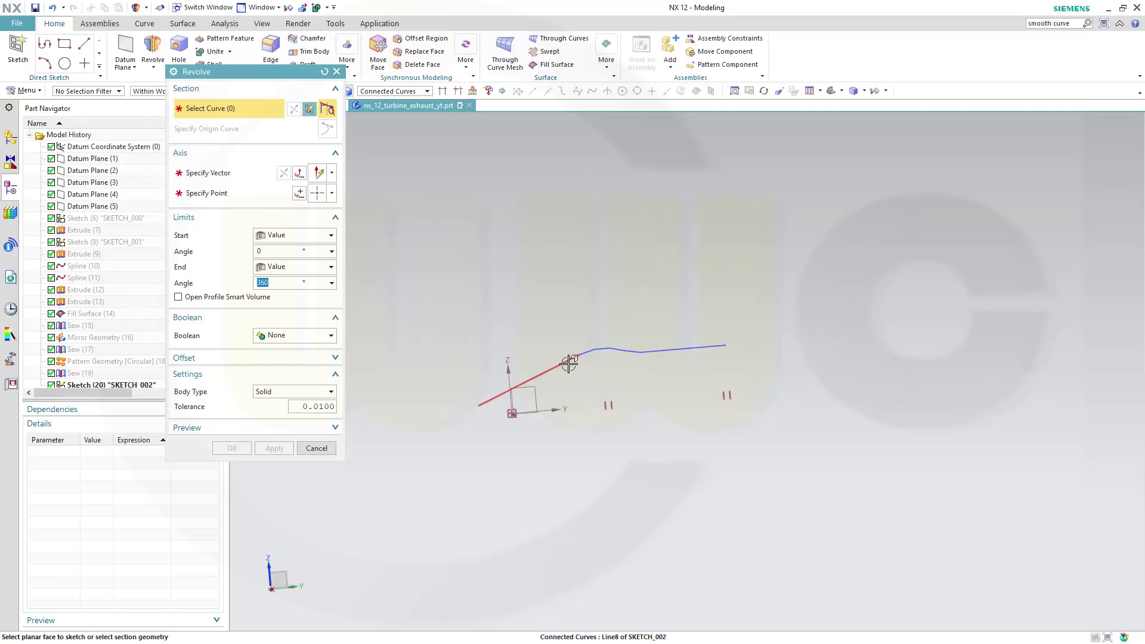
left_click(570, 363)
left_click(189, 179)
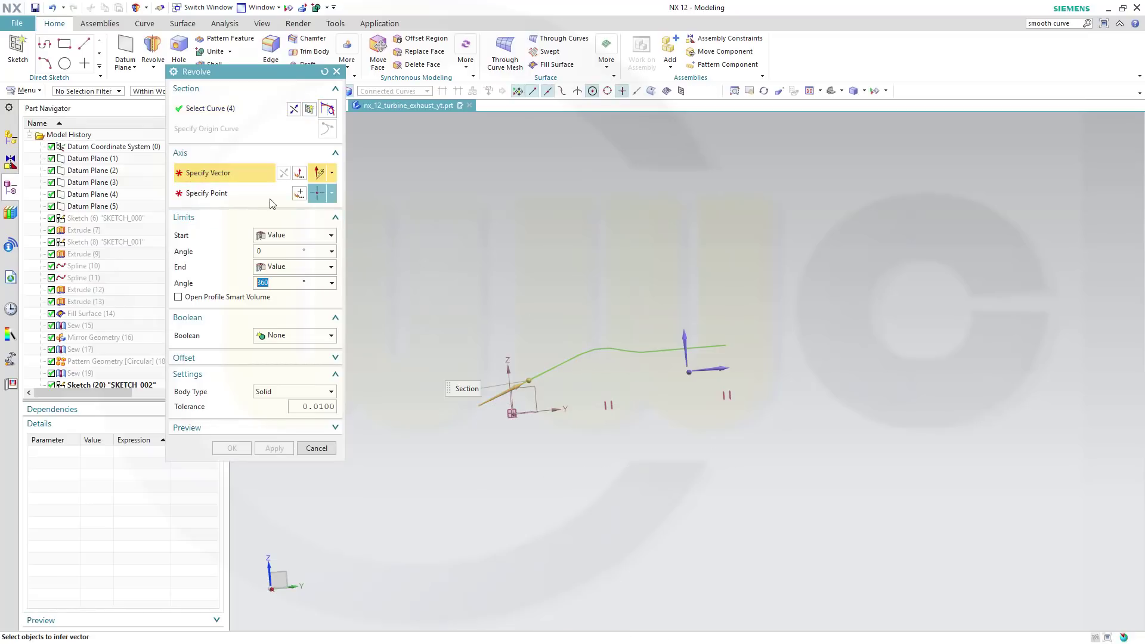
left_click(556, 408)
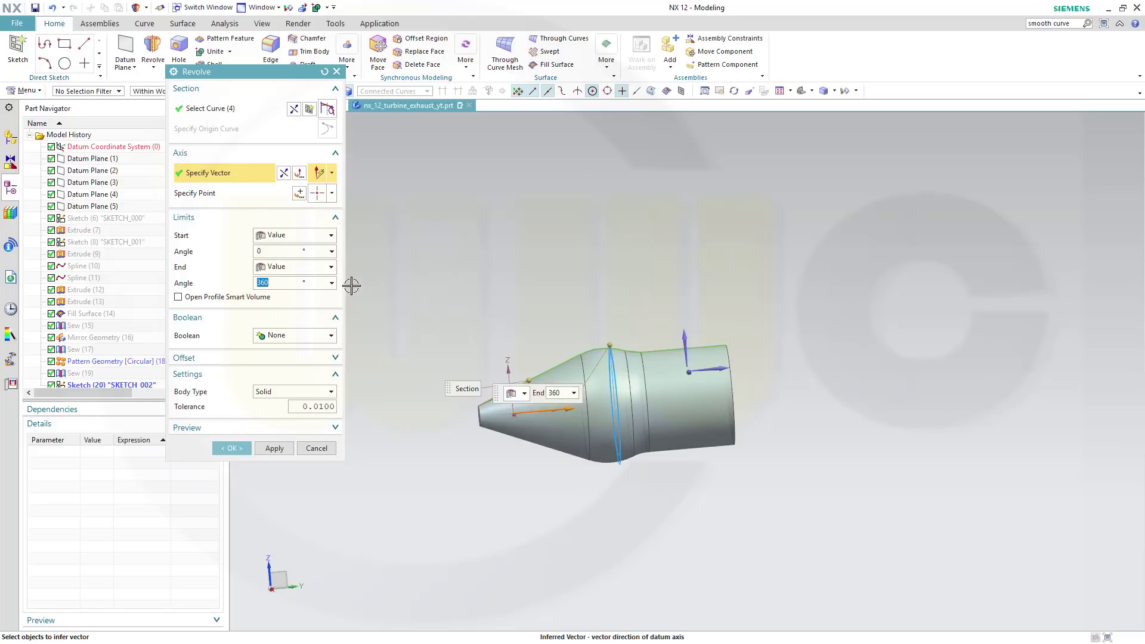
left_click(233, 449)
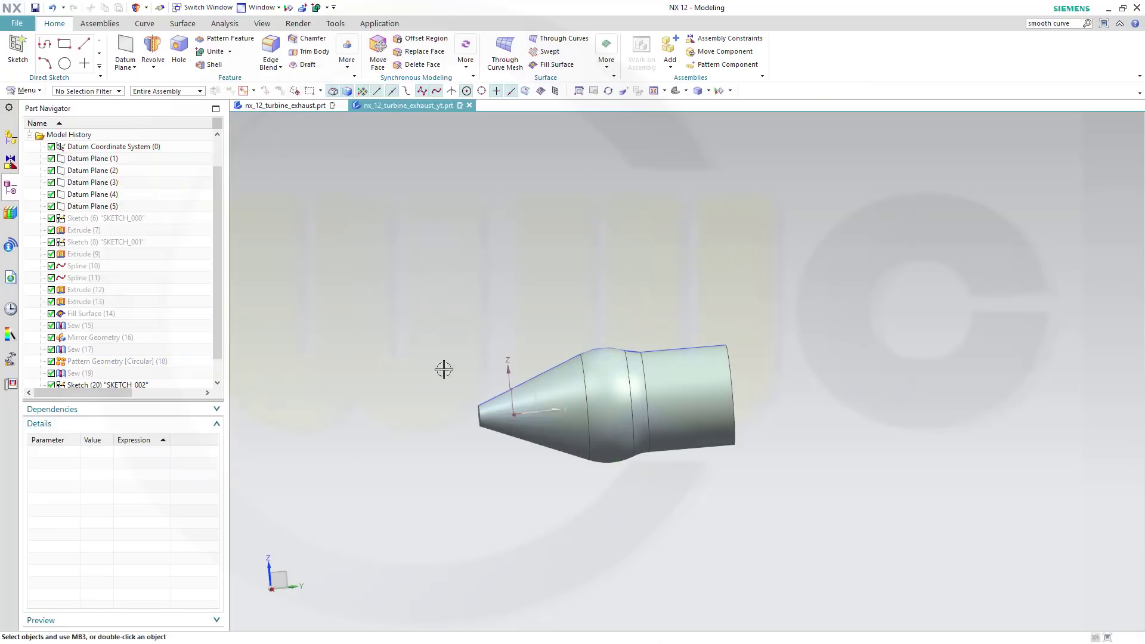
Step: Show the Sew (19) lobe body again
scroll(216, 321, "down", 1)
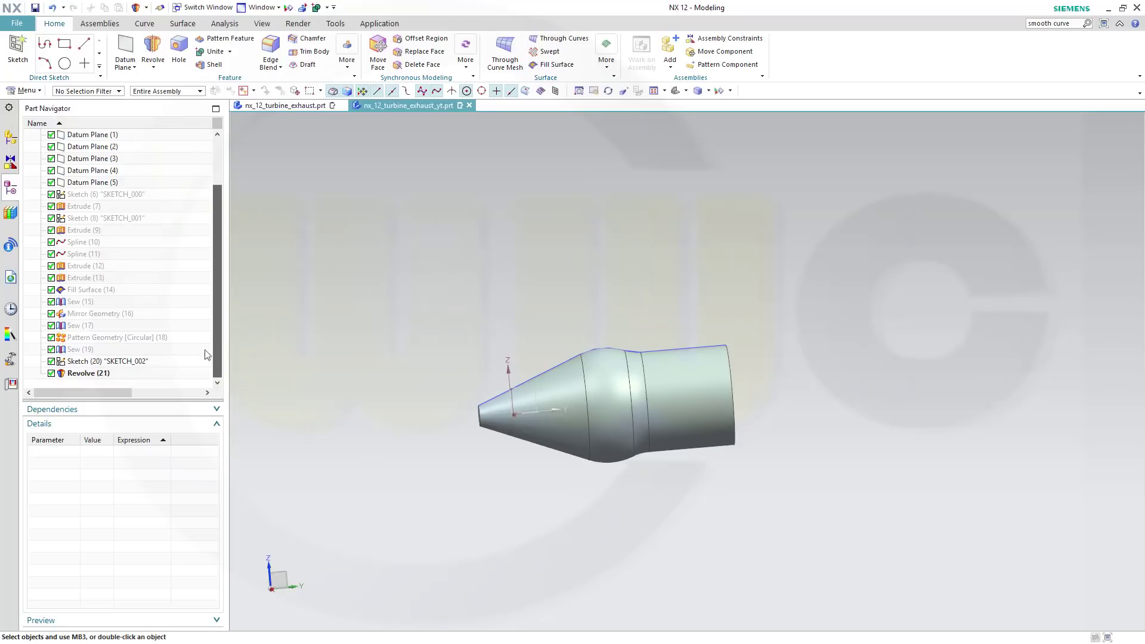
left_click(96, 350)
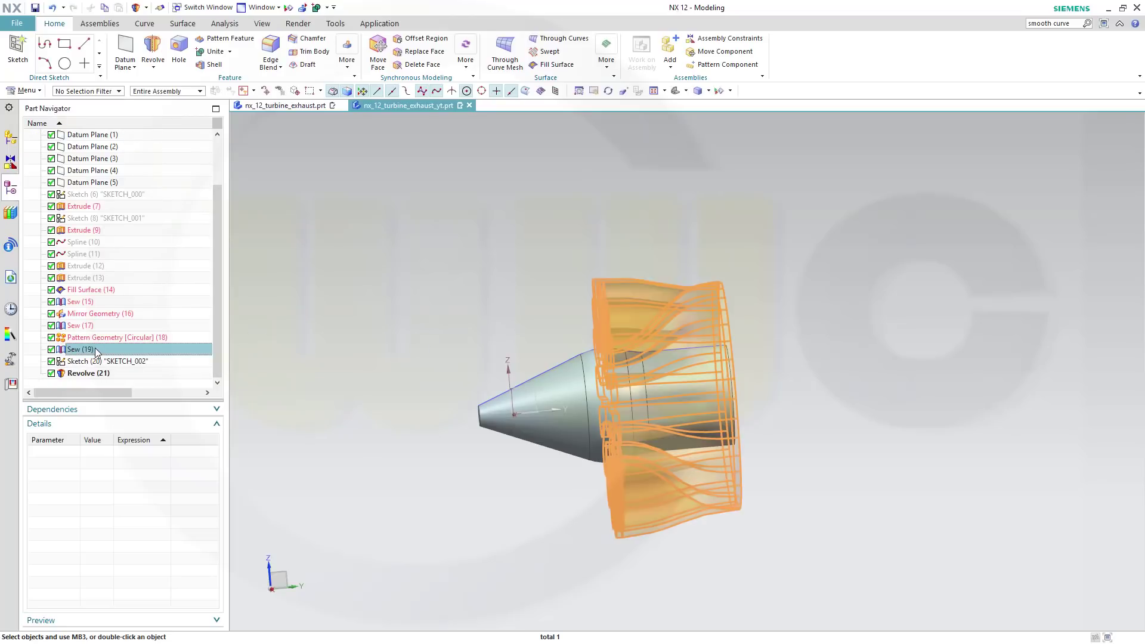
right_click(95, 350)
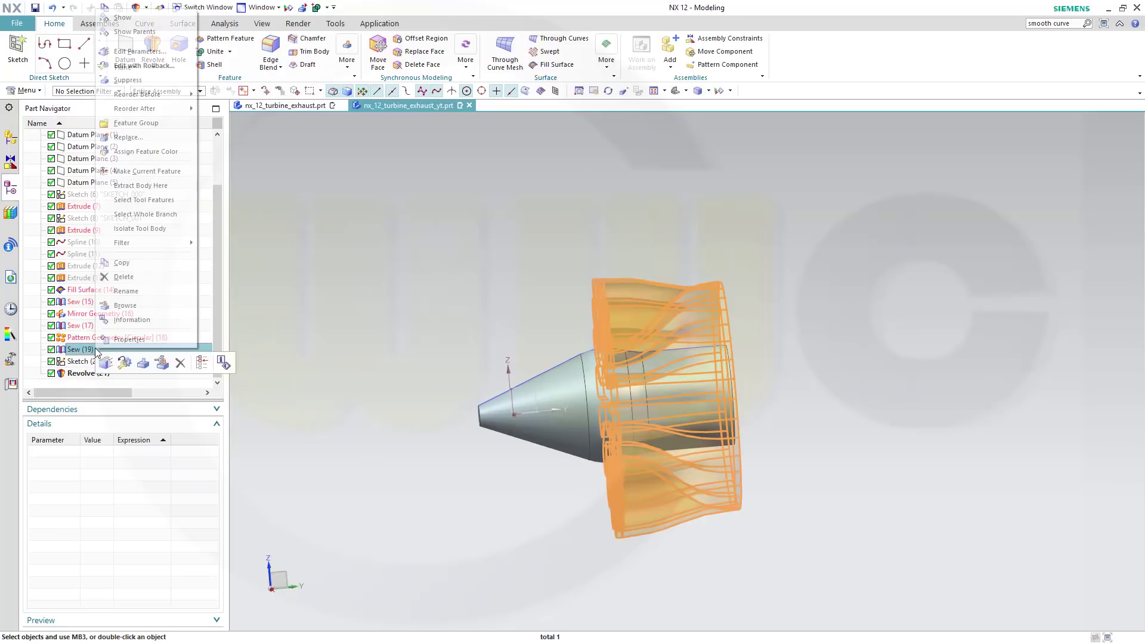
left_click(123, 17)
middle_click_drag(594, 526, 710, 534)
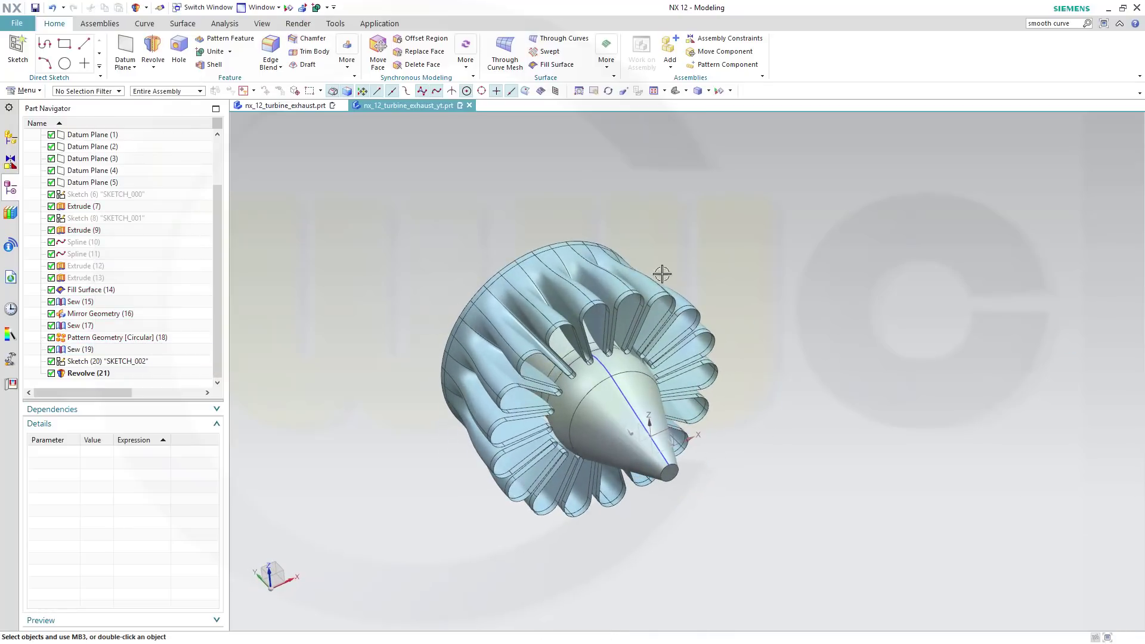
Step: Hide all sketches in the part through Show and Hide
left_click(288, 8)
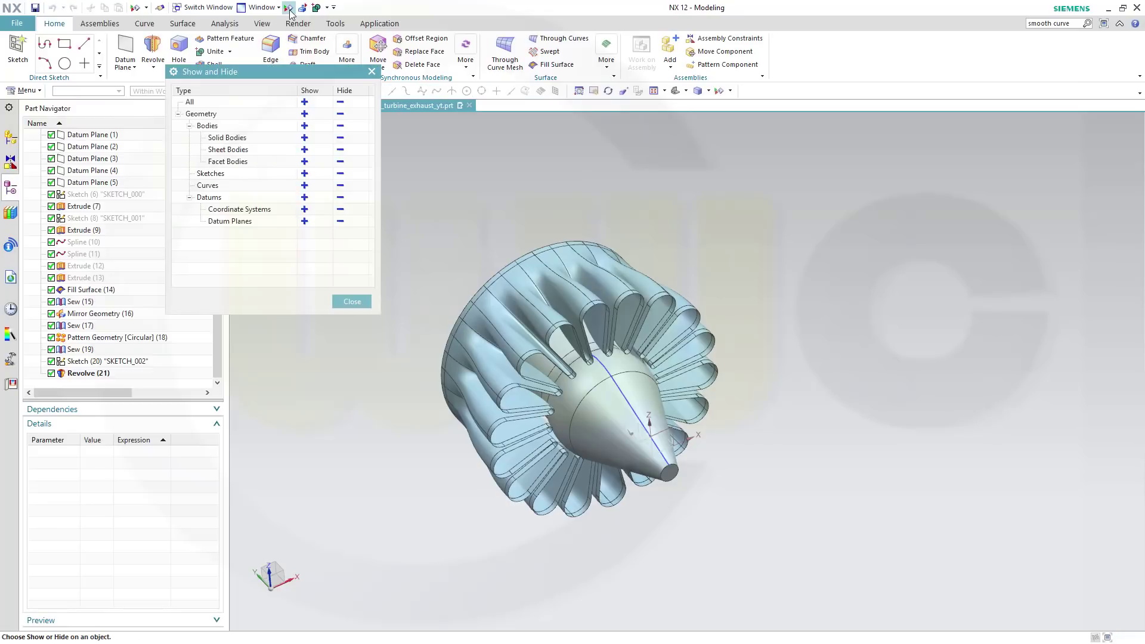
left_click(335, 173)
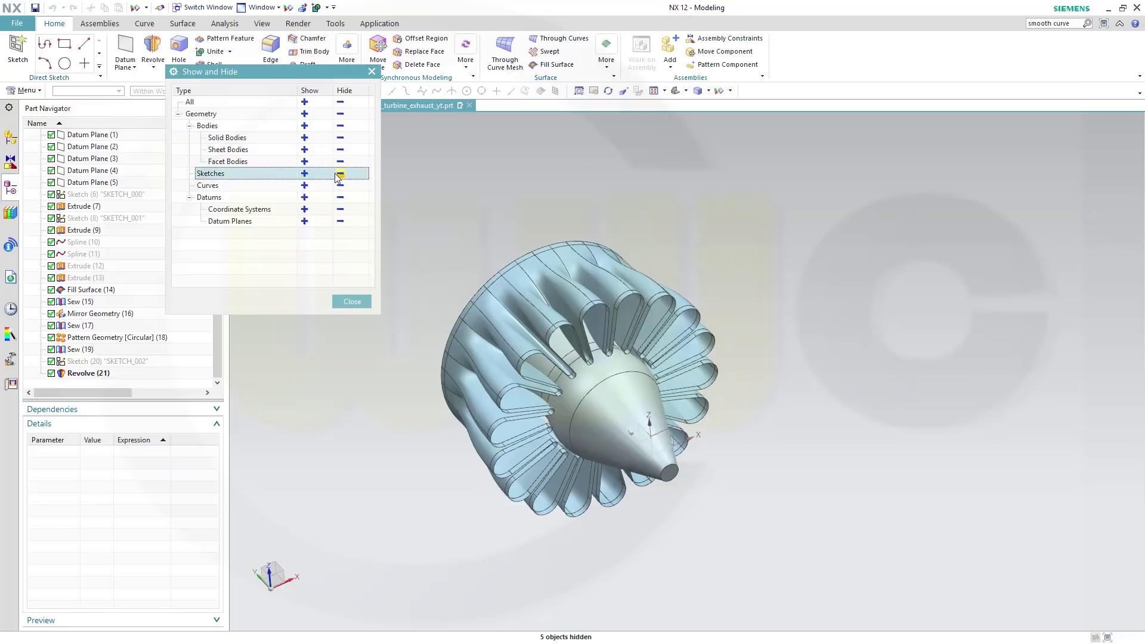
left_click(349, 302)
middle_click_drag(800, 468, 744, 471)
Step: Edit Revolve (21) so its Body Type is Sheet
left_click(86, 375)
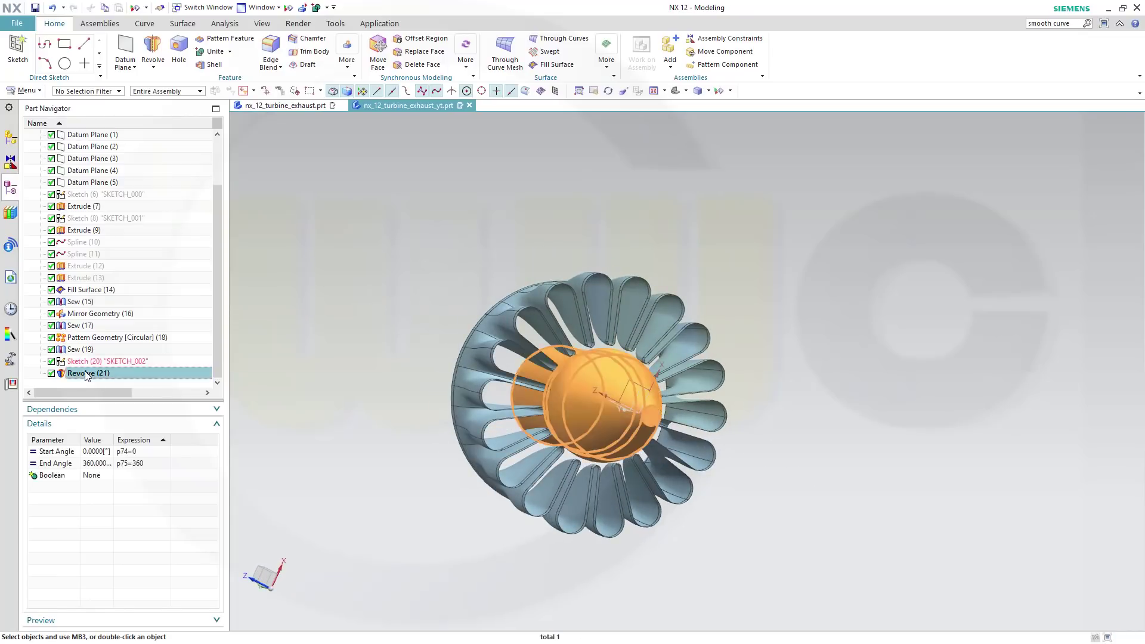
double_click(88, 375)
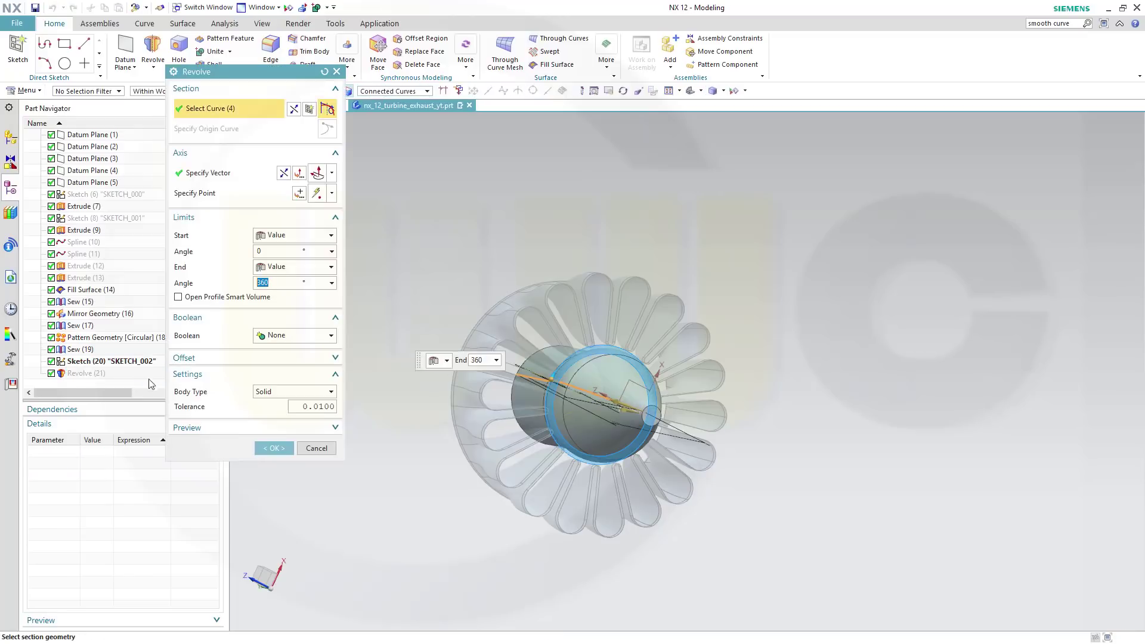
left_click(332, 393)
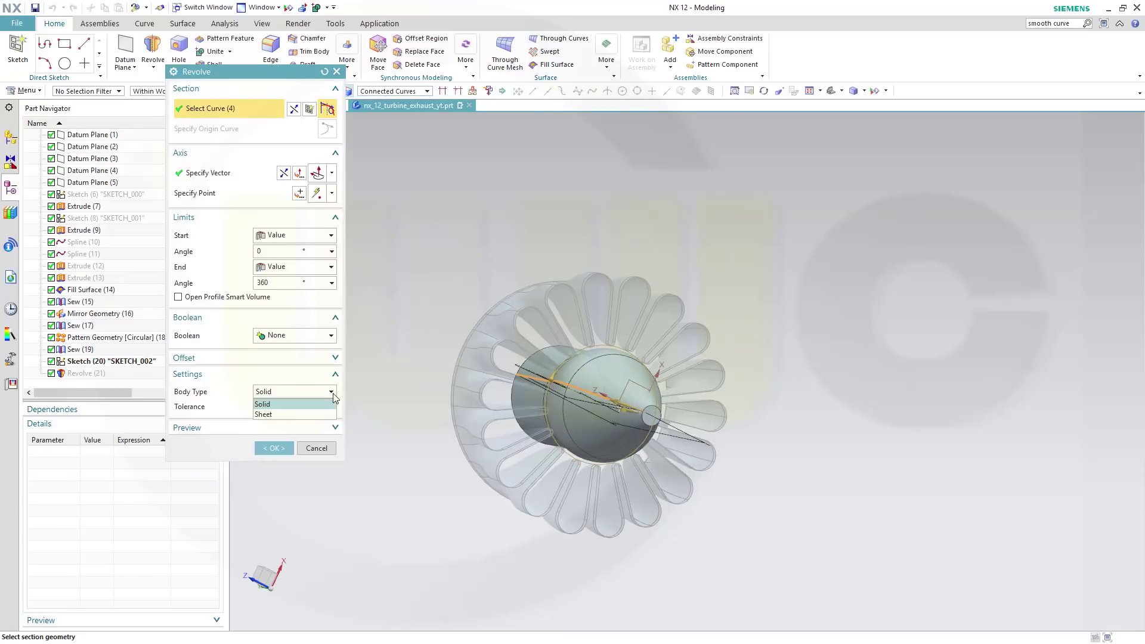
left_click(303, 414)
left_click(274, 448)
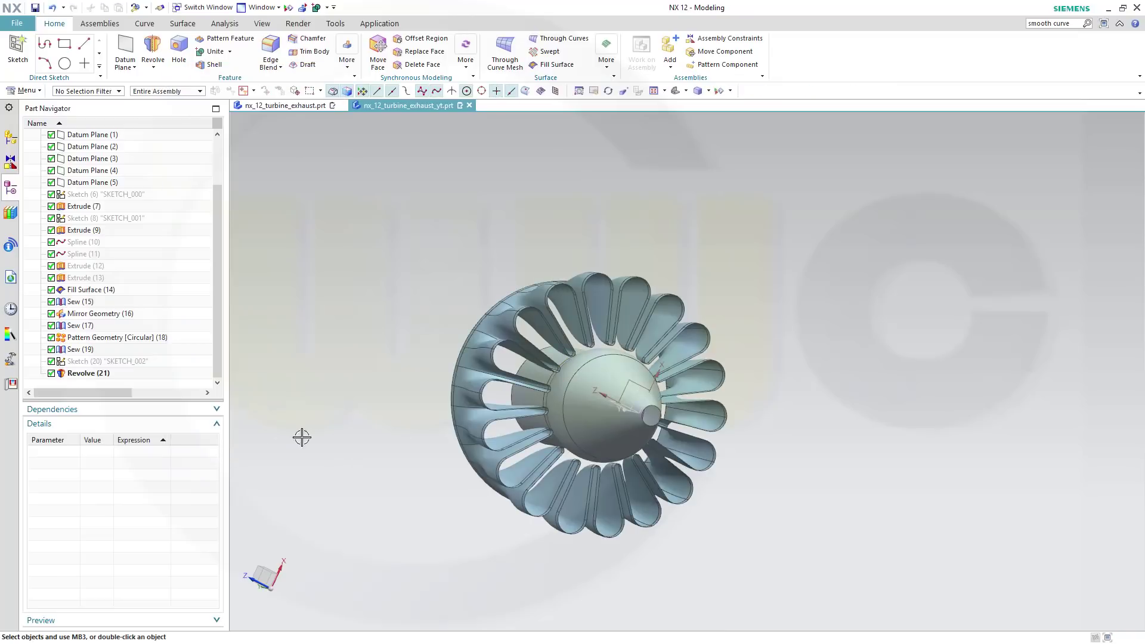
middle_click_drag(680, 478, 731, 451)
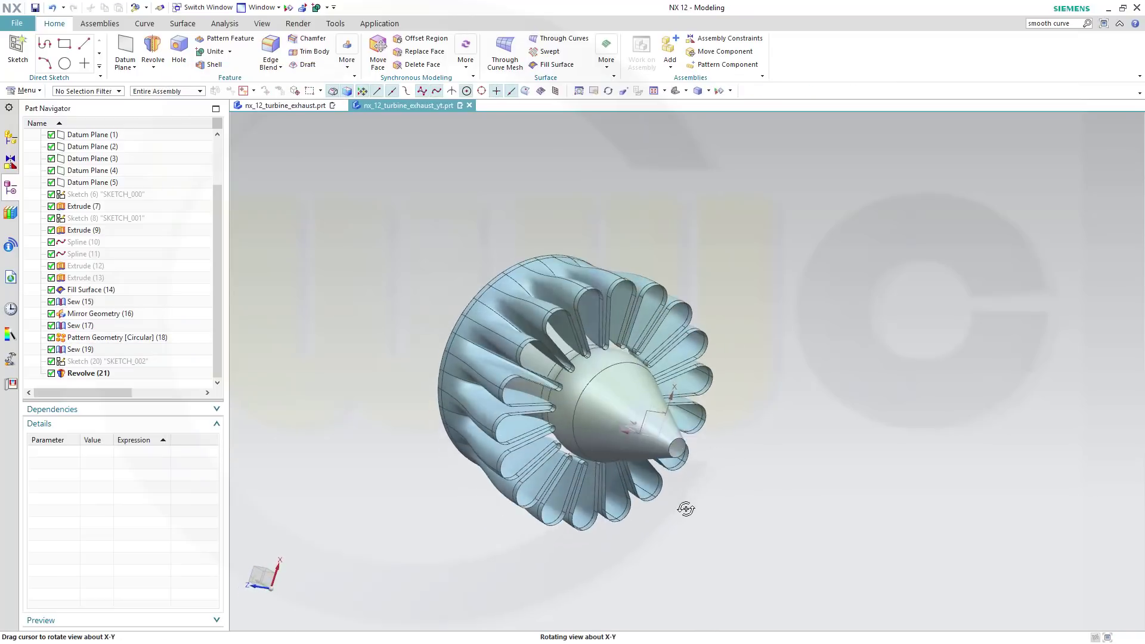
middle_click_drag(672, 500, 328, 534)
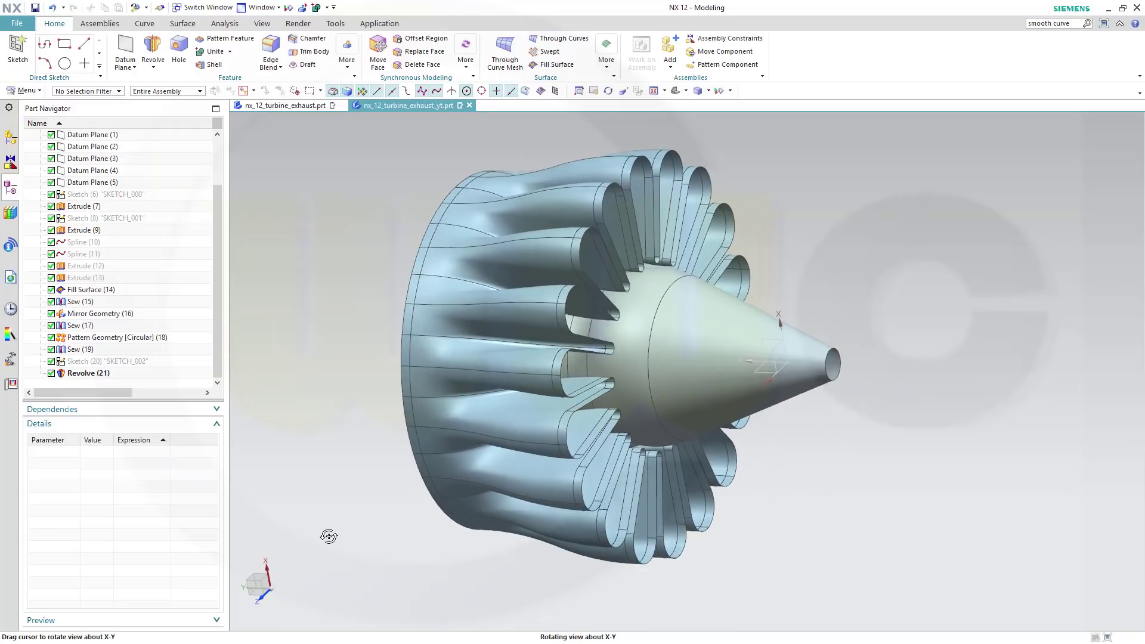
middle_click_drag(329, 537, 304, 545)
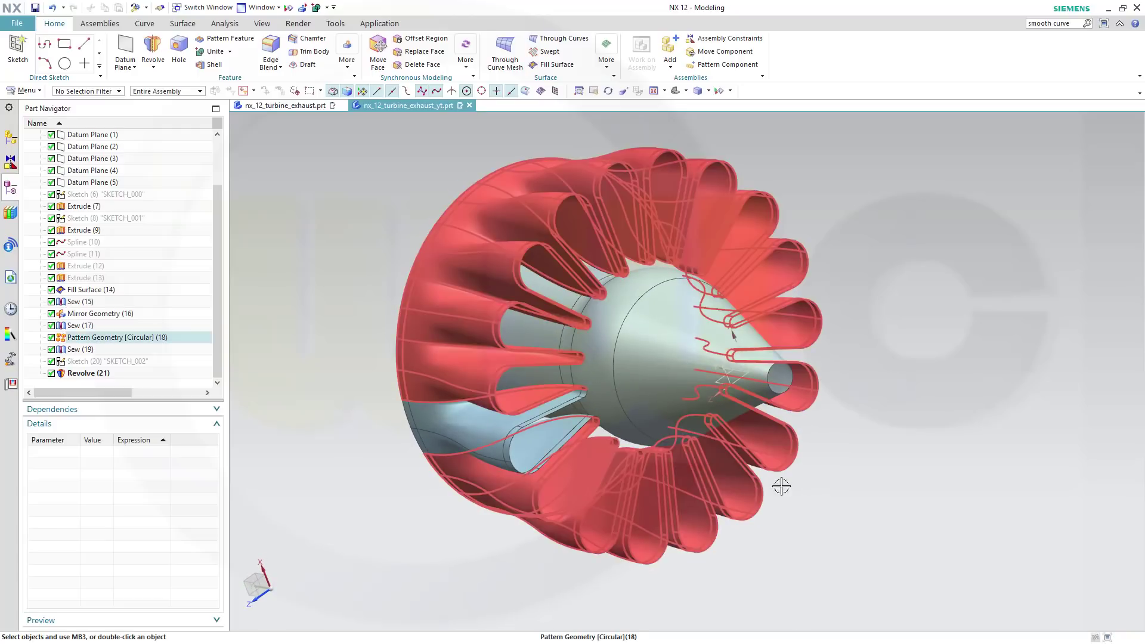